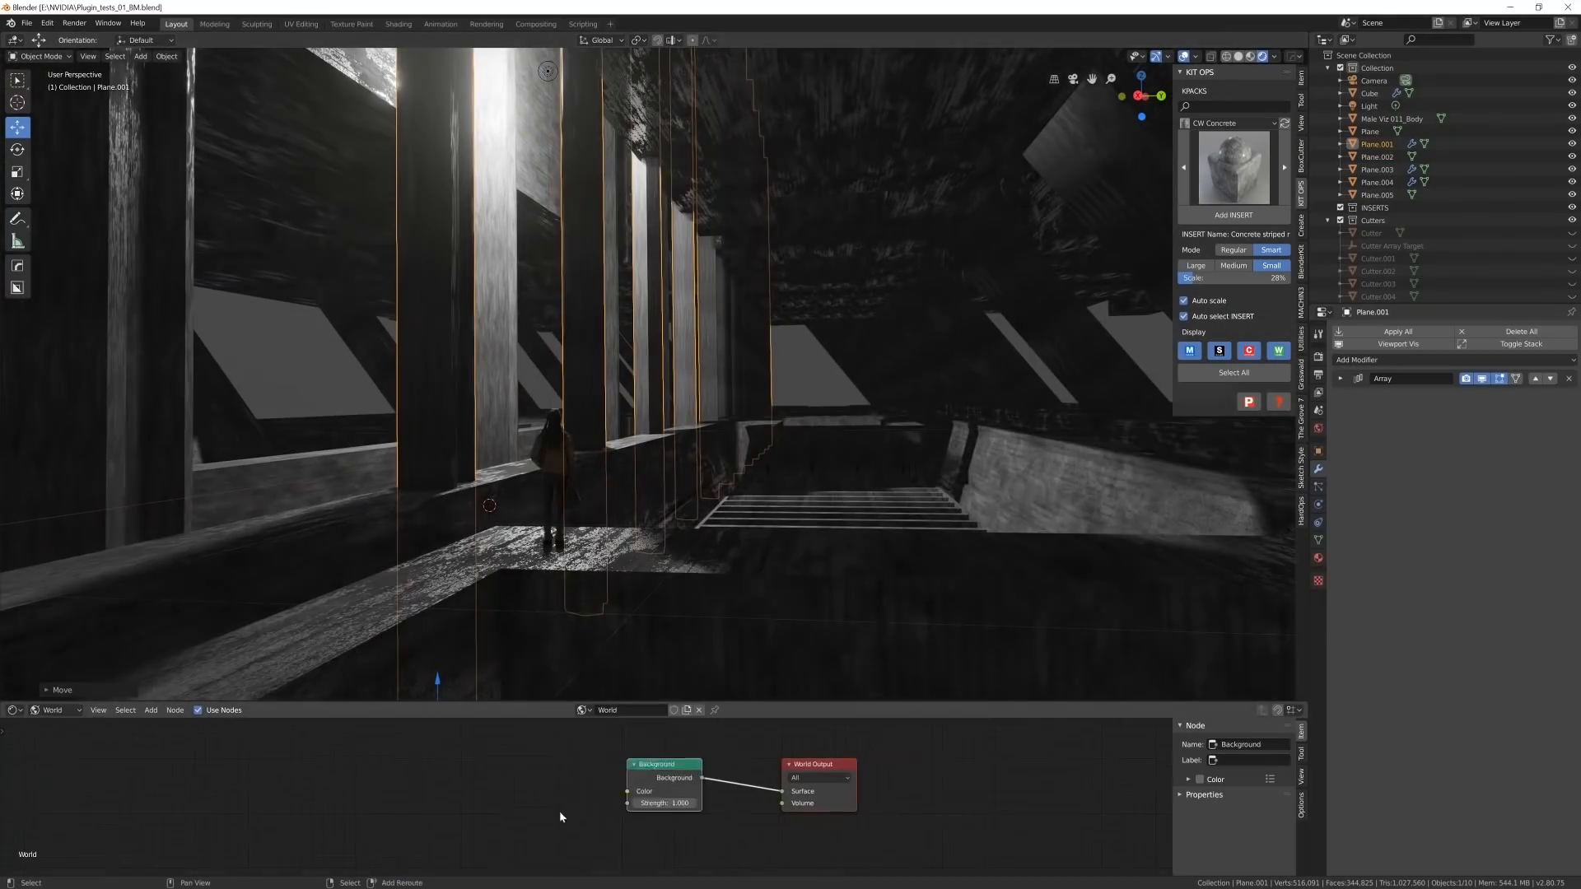
- Add a Volume Scatter node to the world shader to fill the corridor scene with fog
key("shift+a")
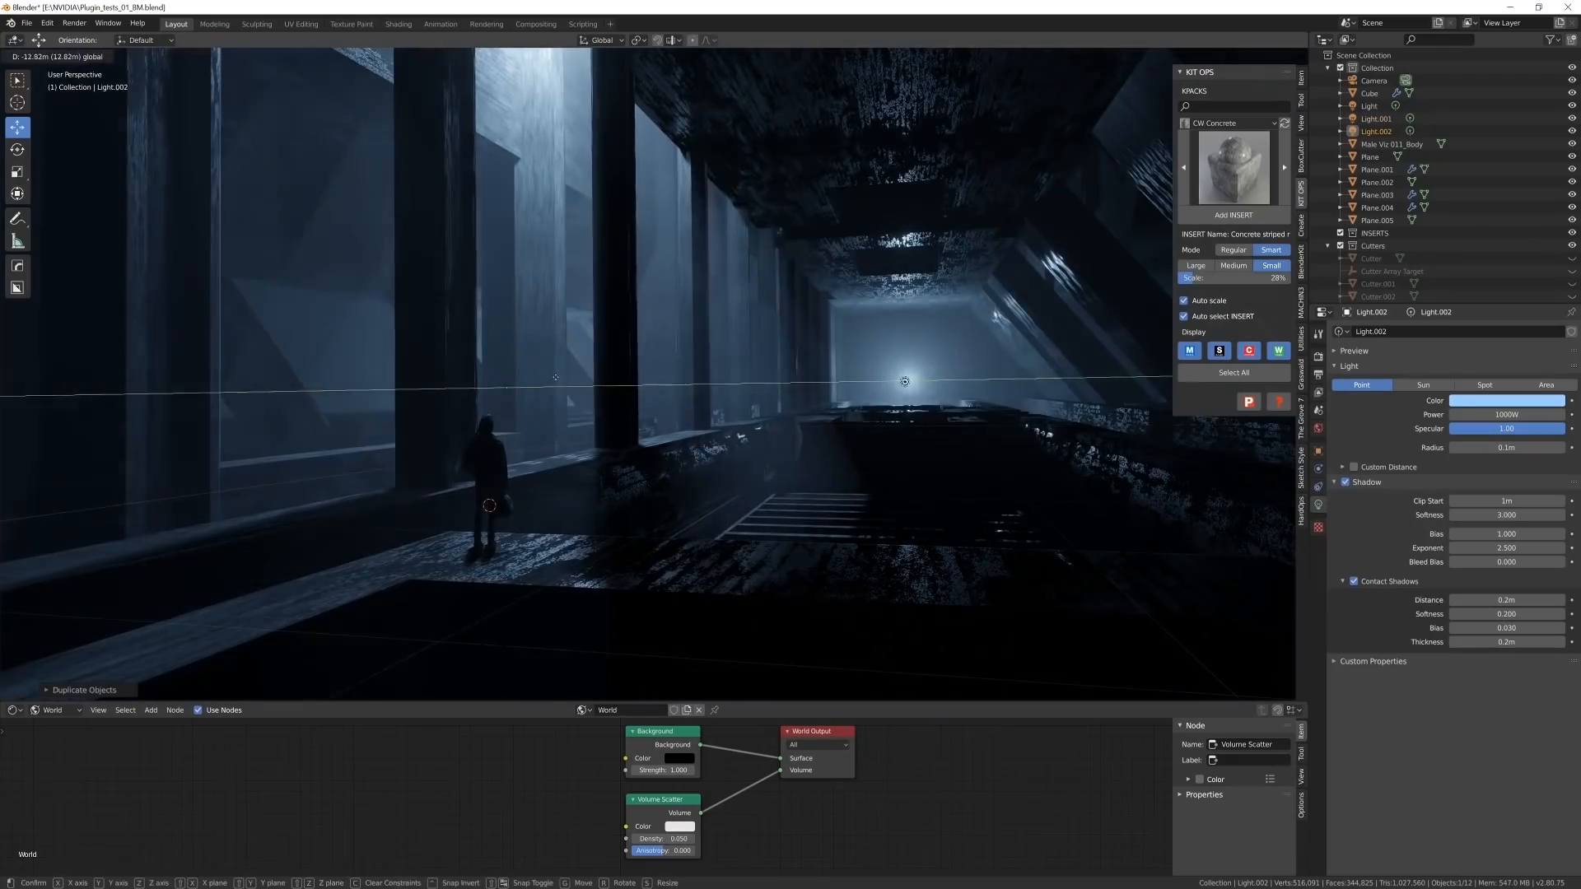
- Tint the copied point light above the figure violet with hue 0.715, and duplicate it
left_click(1506, 400)
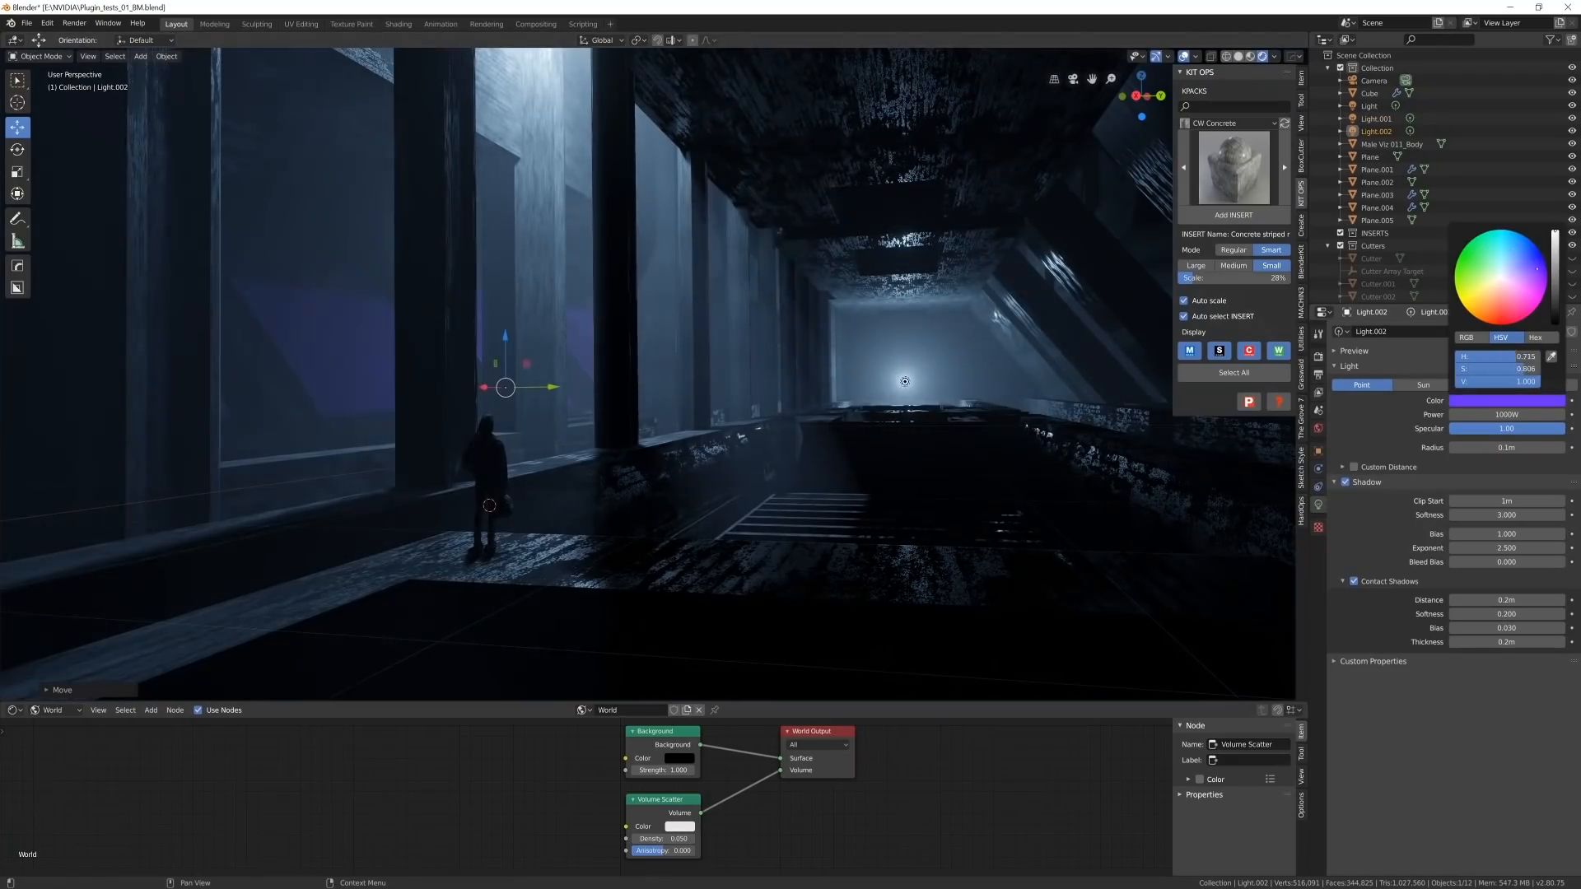
key("shift+d")
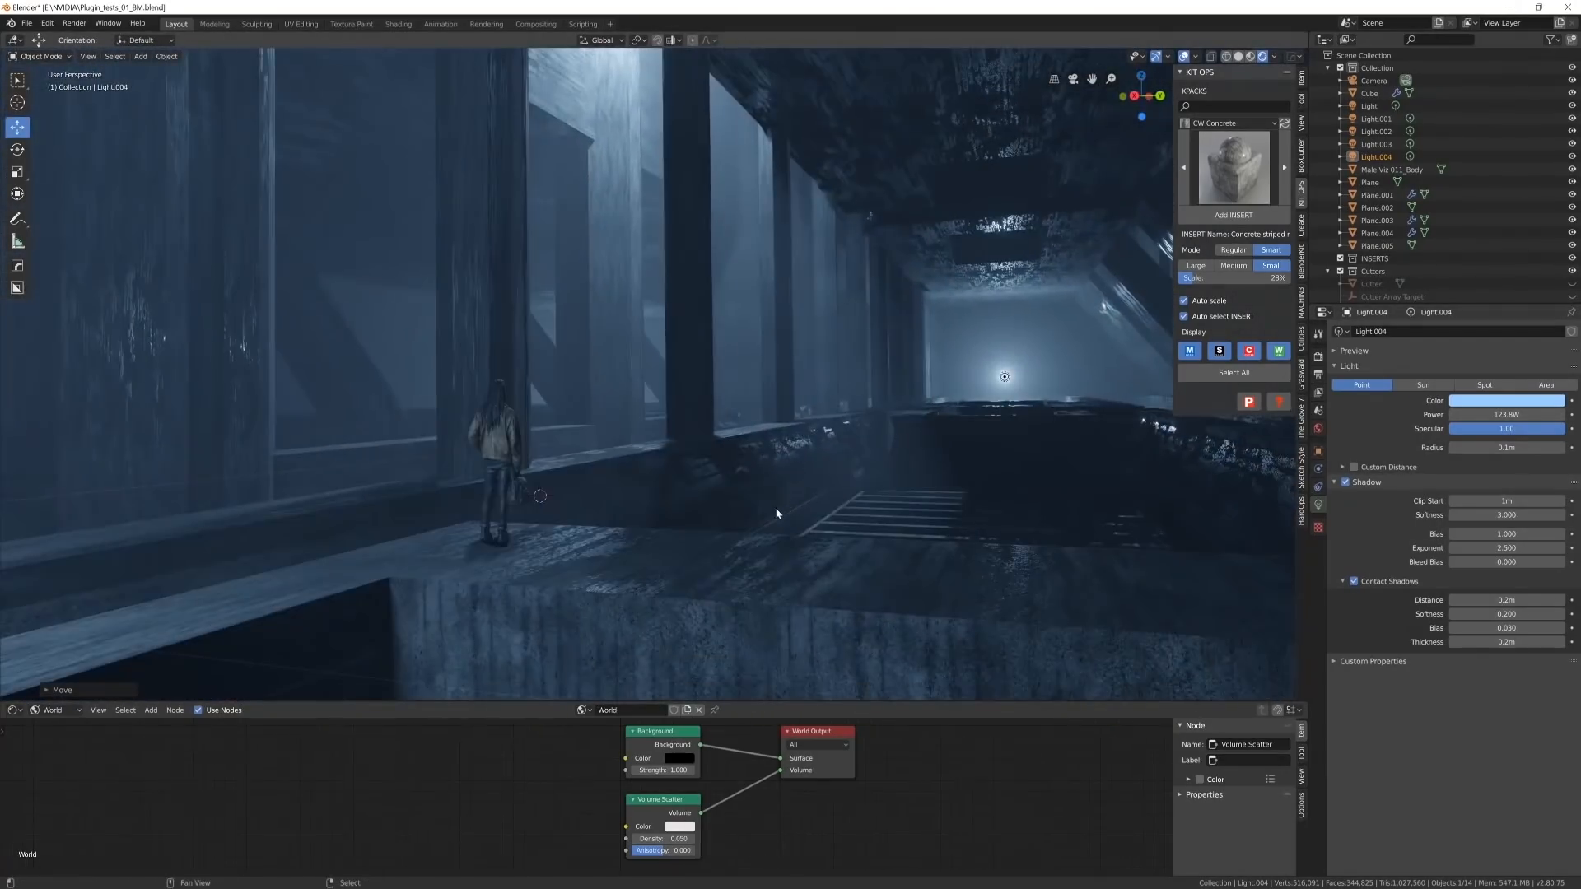
- Lower the newest point light below the walkway and tint it blue-violet with hue 0.666 and saturation 0.634
middle_click_drag(777, 513, 778, 548)
left_click_drag(772, 535, 783, 639)
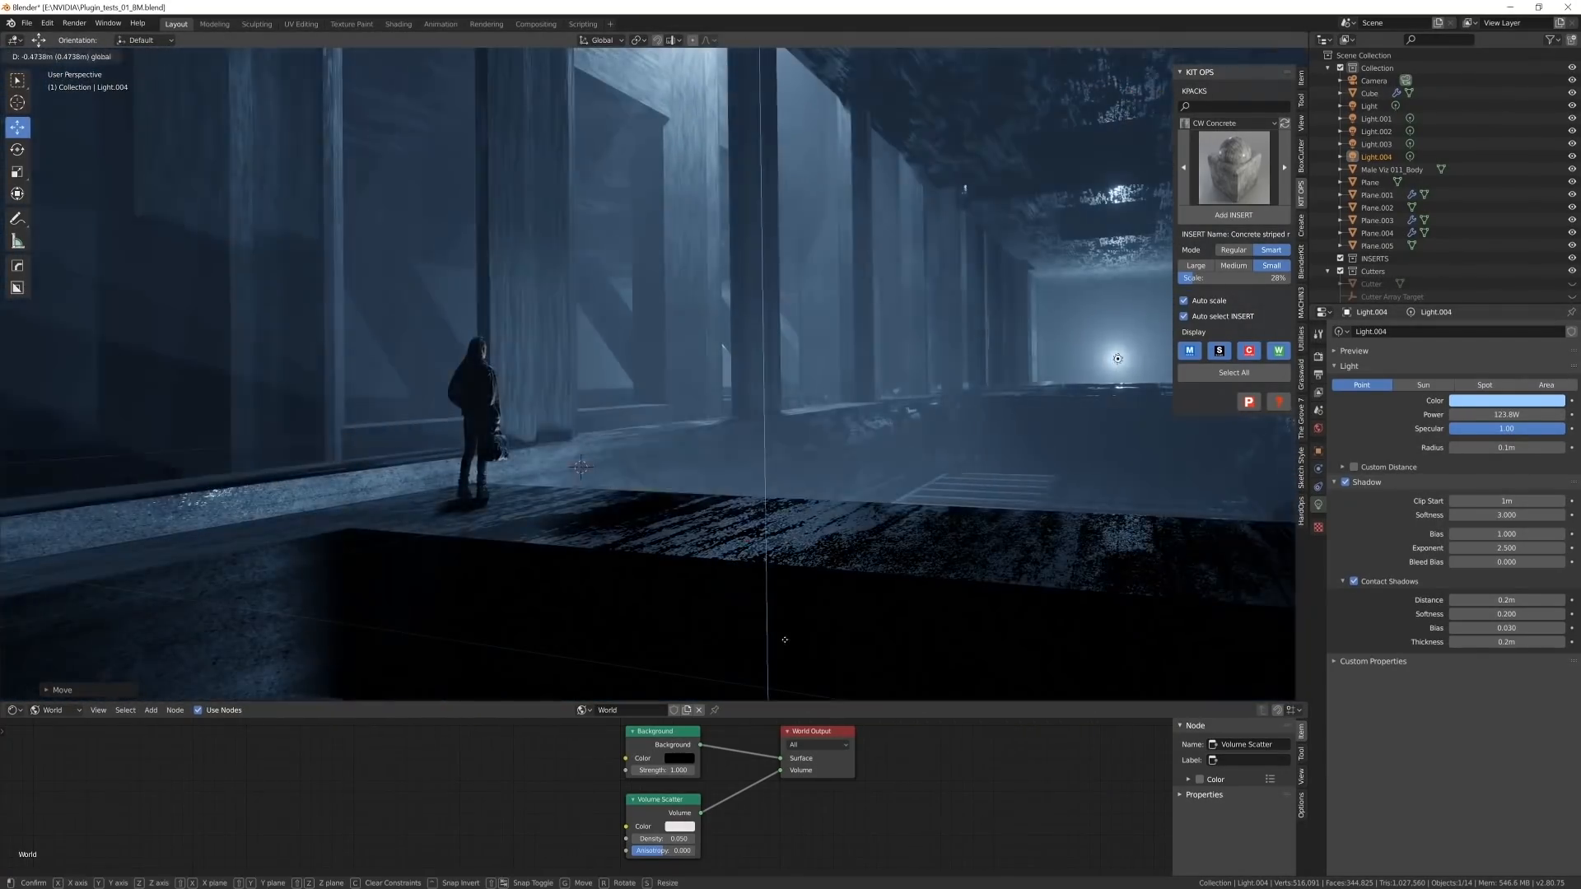
middle_click_drag(783, 576, 774, 527)
left_click(1506, 401)
mouse_move(1508, 262)
left_mouse_down()
mouse_move(1501, 299)
mouse_move(1518, 261)
left_mouse_up()
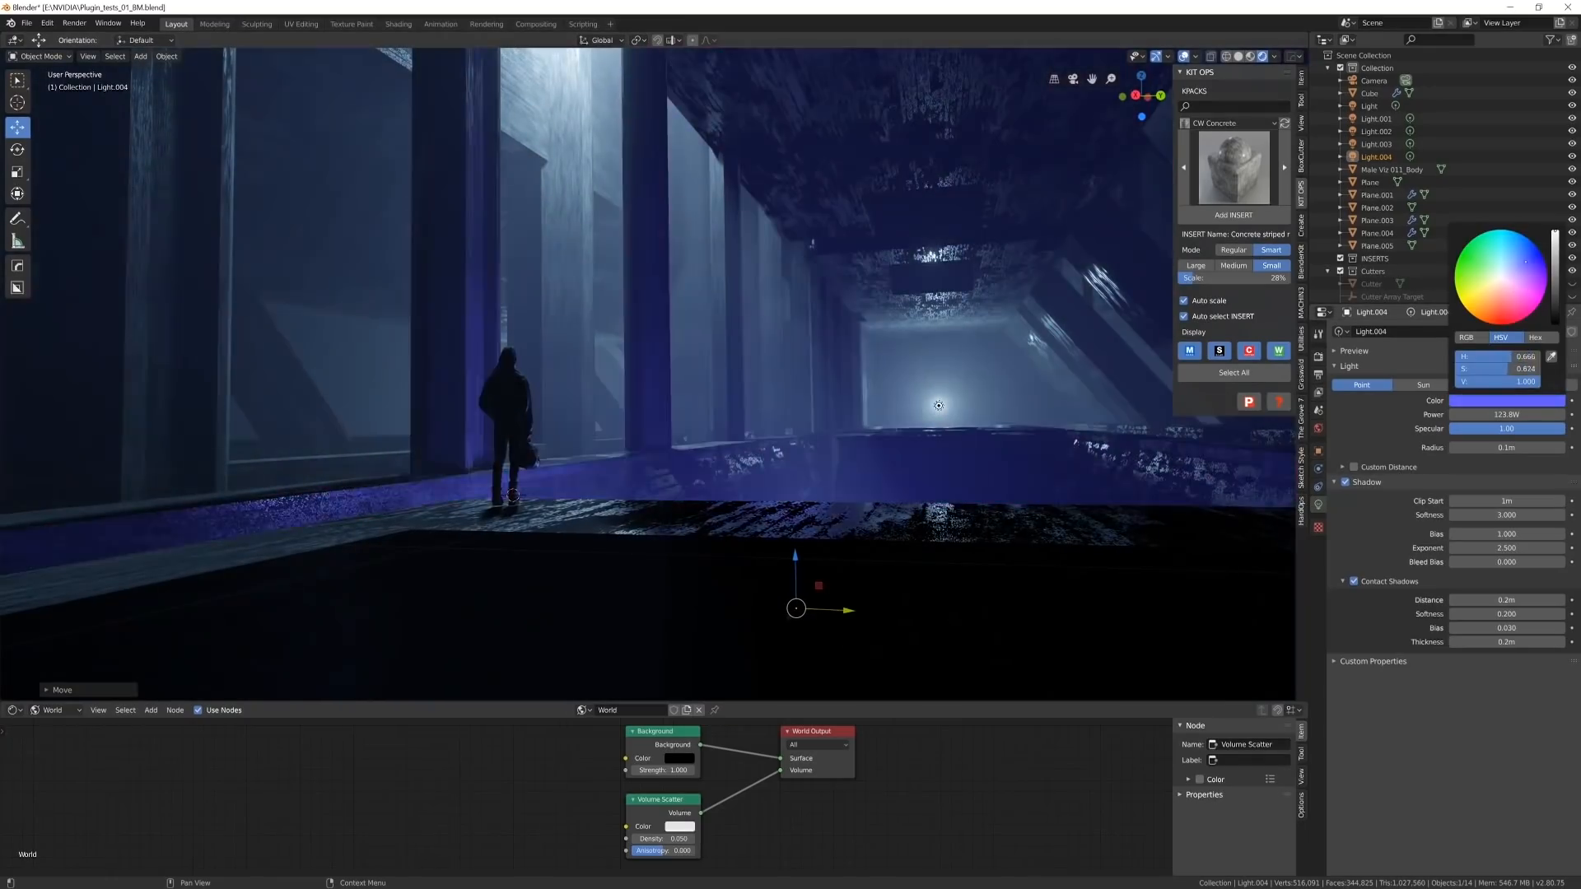
middle_click_drag(906, 411, 599, 442)
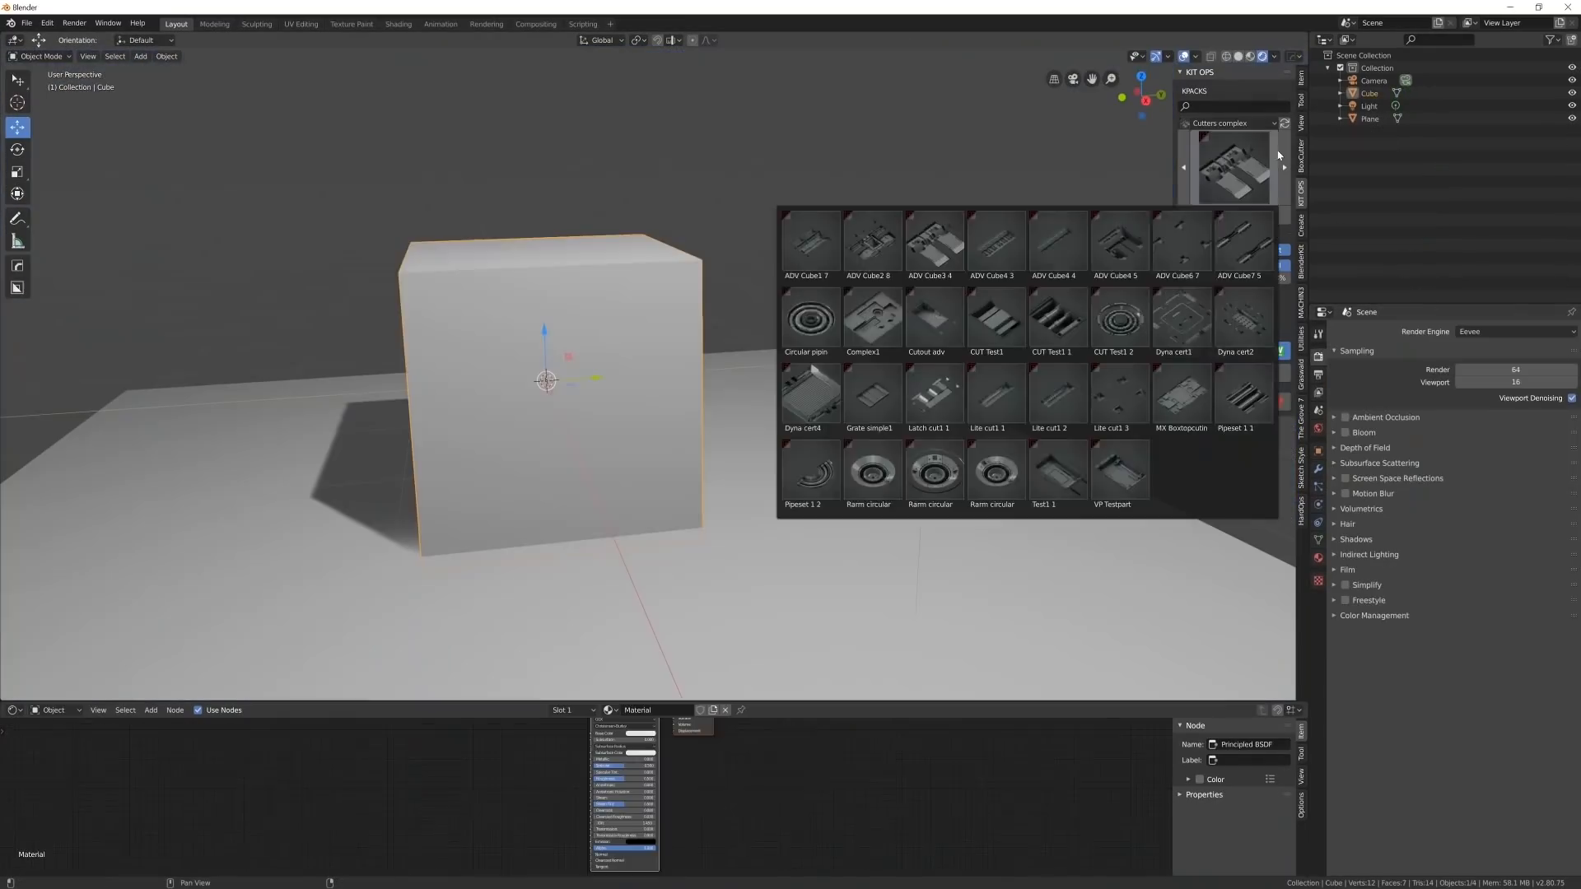
- Add the Dyna cert4 insert from the Cutters complex KPACK and place it on the cube's front face
left_click(811, 395)
left_click(1234, 215)
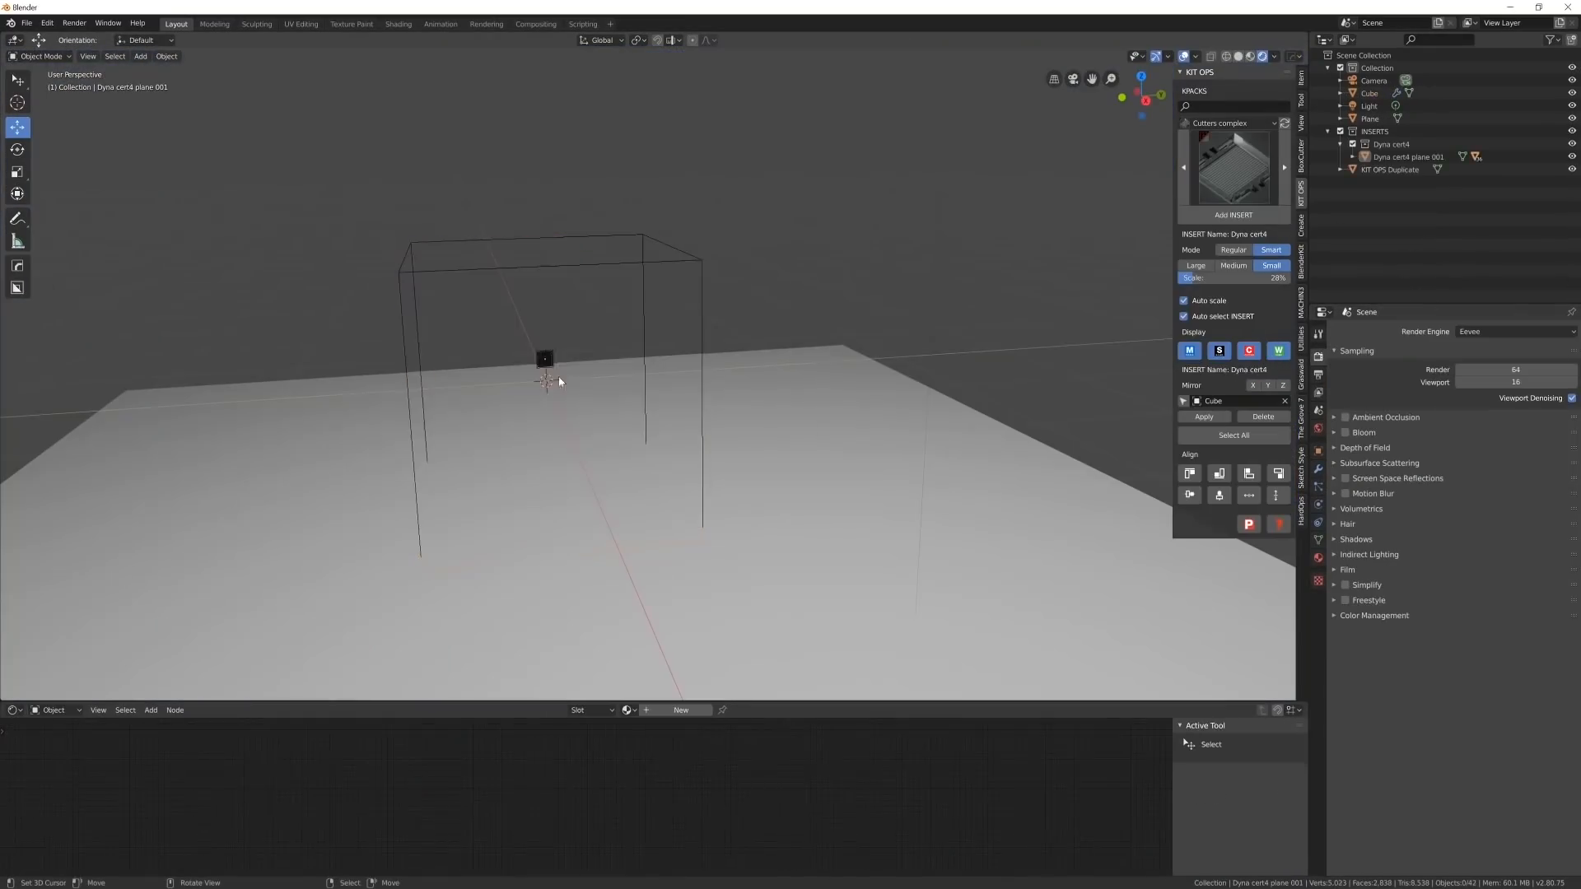
left_click(562, 379)
- Enlarge the Dyna cert4 insert until it covers most of the cube's front face
key("s")
left_click(1071, 568)
middle_click_drag(848, 444, 974, 463)
key("s")
key("g")
left_click(729, 412)
middle_click_drag(729, 412, 499, 375)
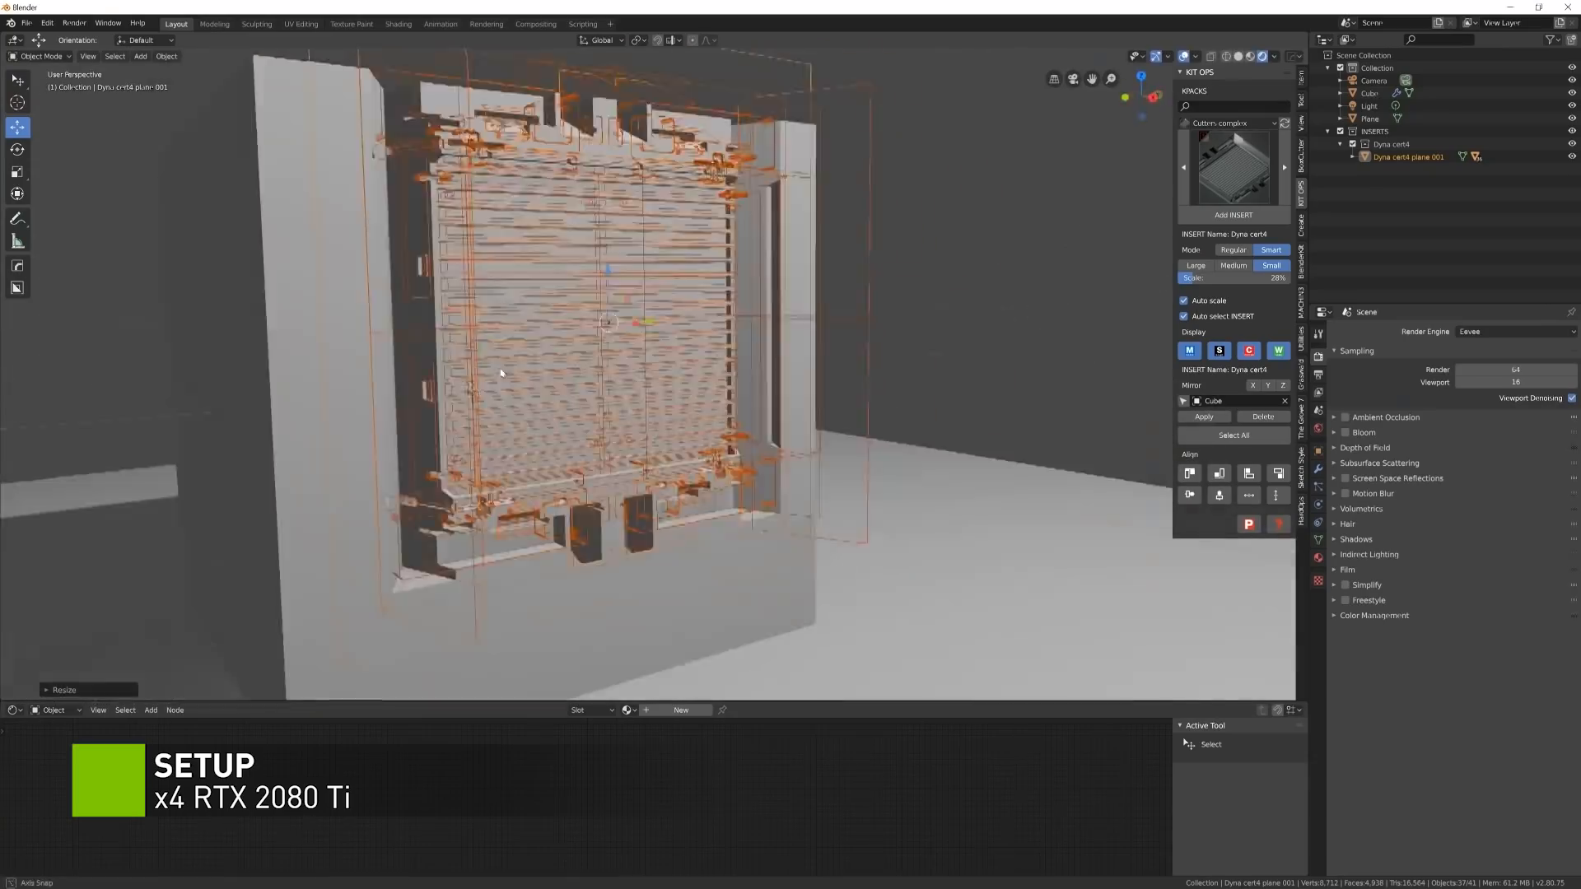
- Move the enlarged insert along the X axis to set how deeply it cuts into the cube
key("g")
middle_click_drag(659, 379, 527, 403)
key("g")
key("g")
key("x")
left_click(910, 356)
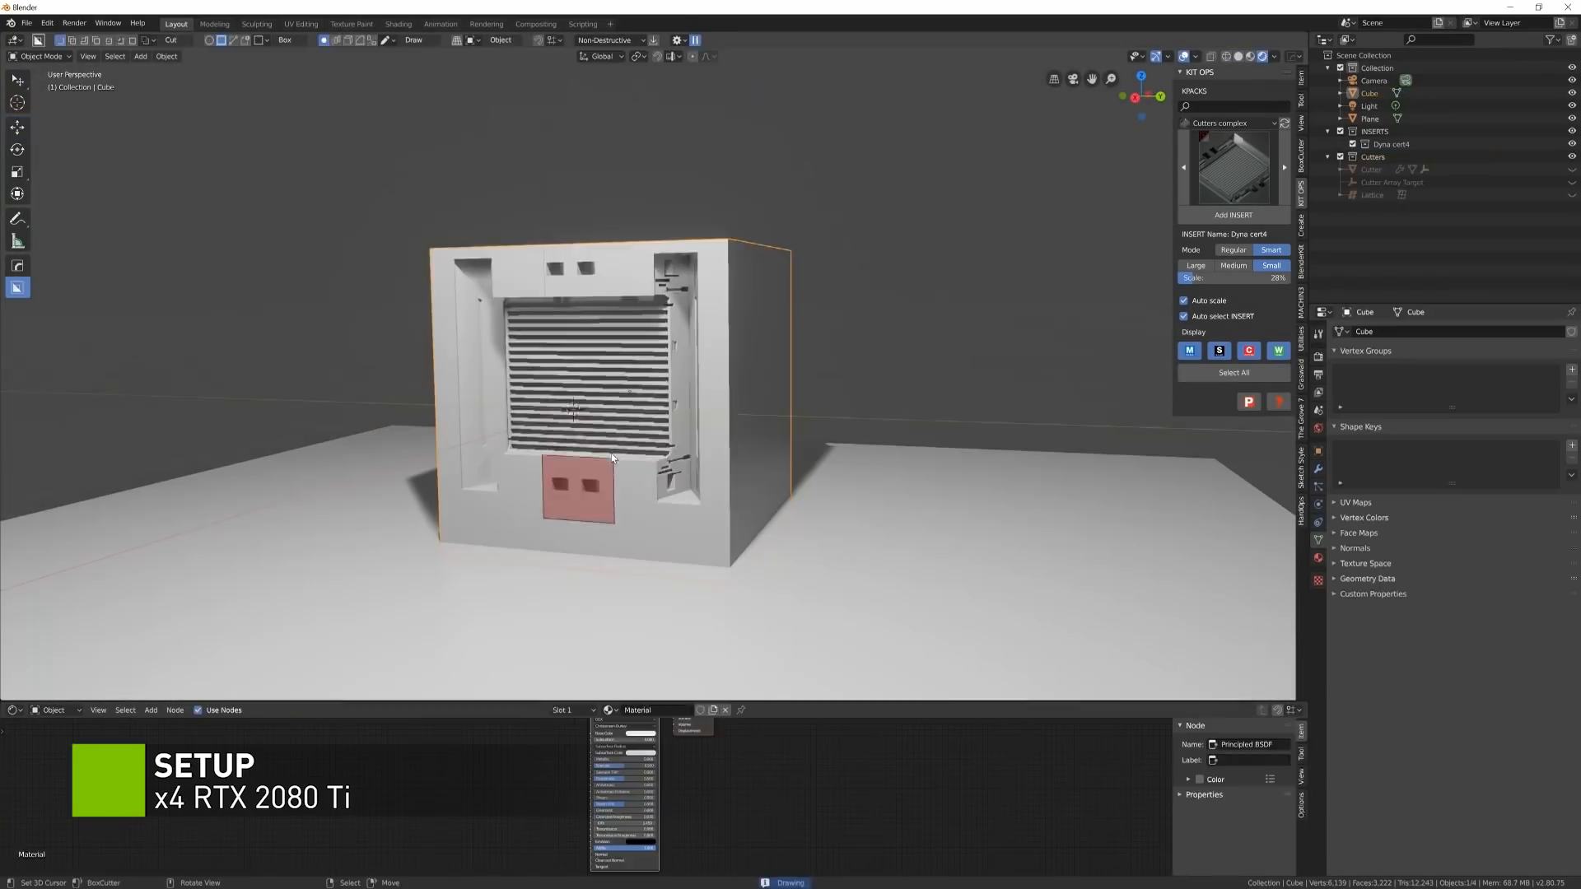
- Cut a box opening through the cube below the slats and shift its cutter along the X axis
left_click(619, 458, "shift")
left_click_drag(560, 521, 530, 536)
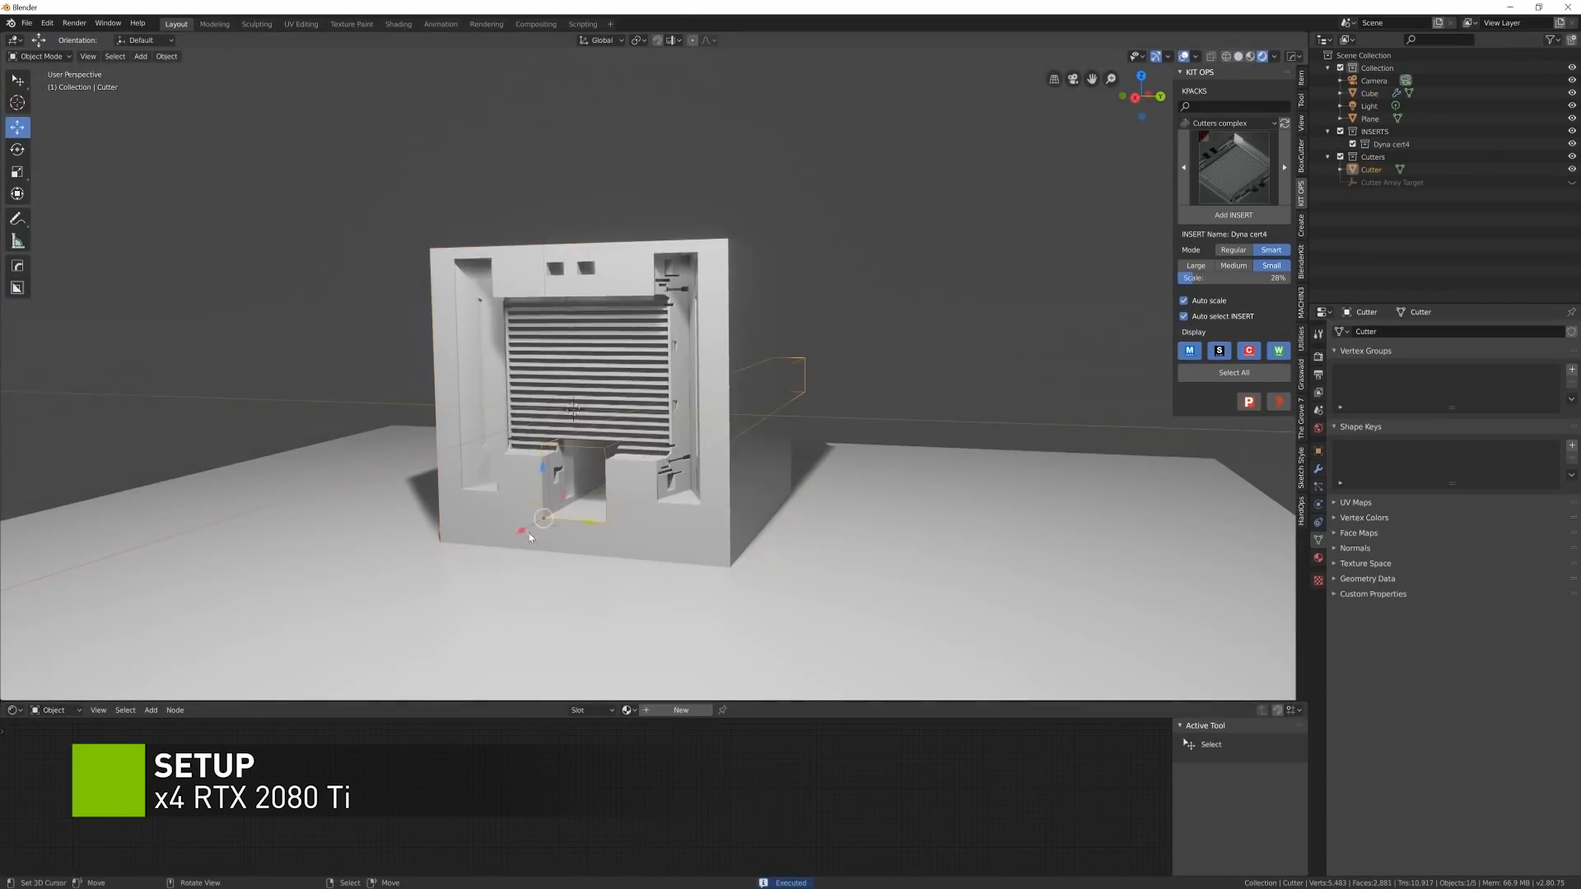
scroll(600, 565, "up", 4)
middle_click_drag(529, 536, 678, 494)
scroll(678, 494, "down", 3)
- Scale the building block and cut a long horizontal box recess into its back with BoxCutter
left_click(17, 287)
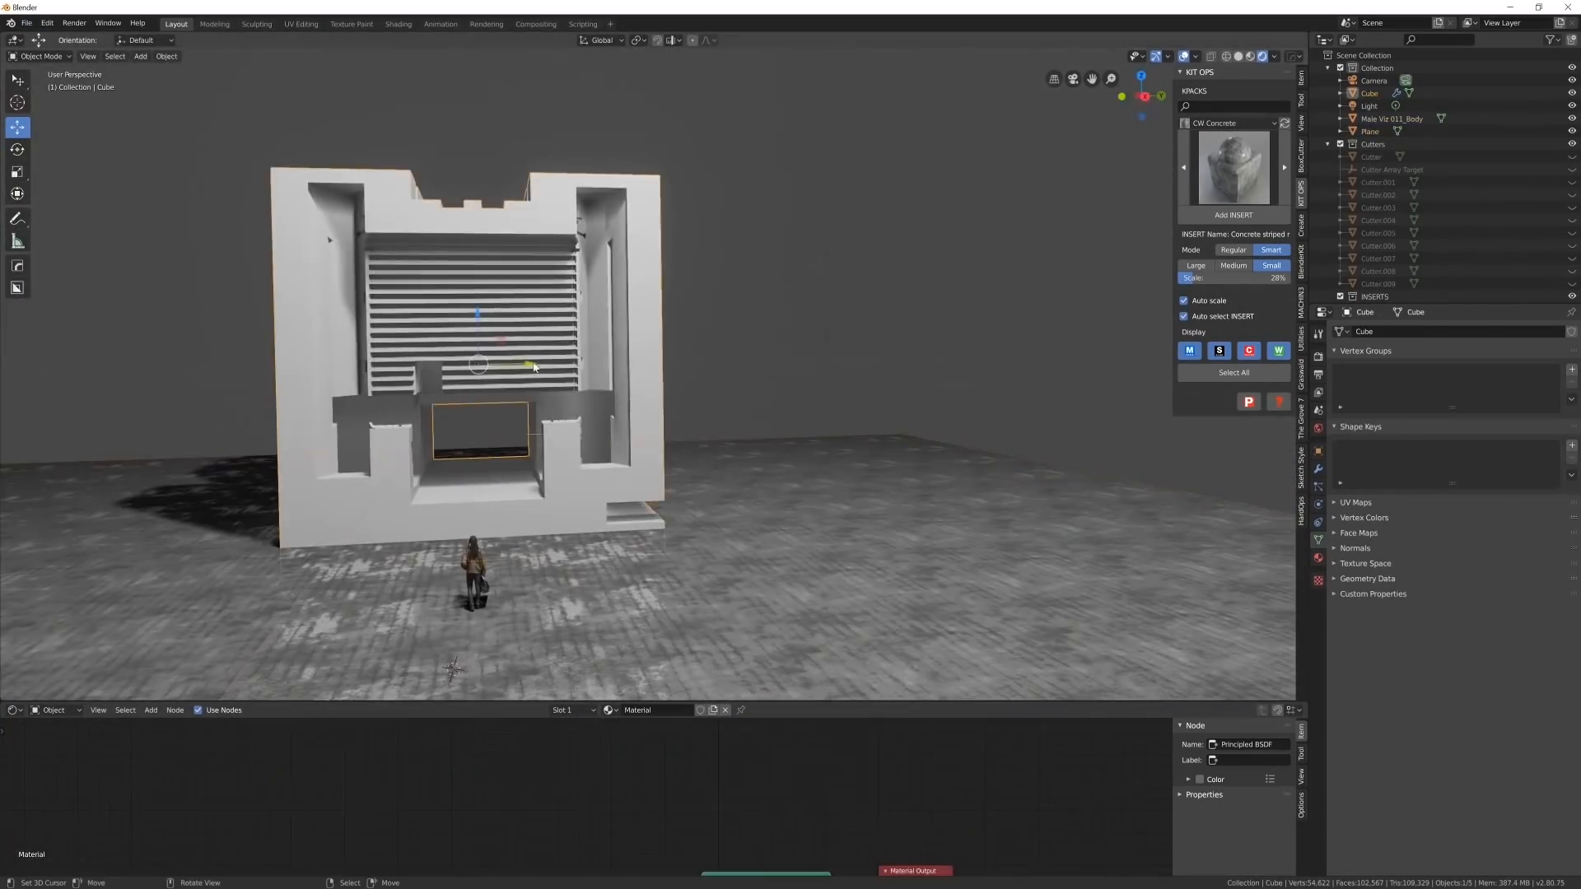
key("s")
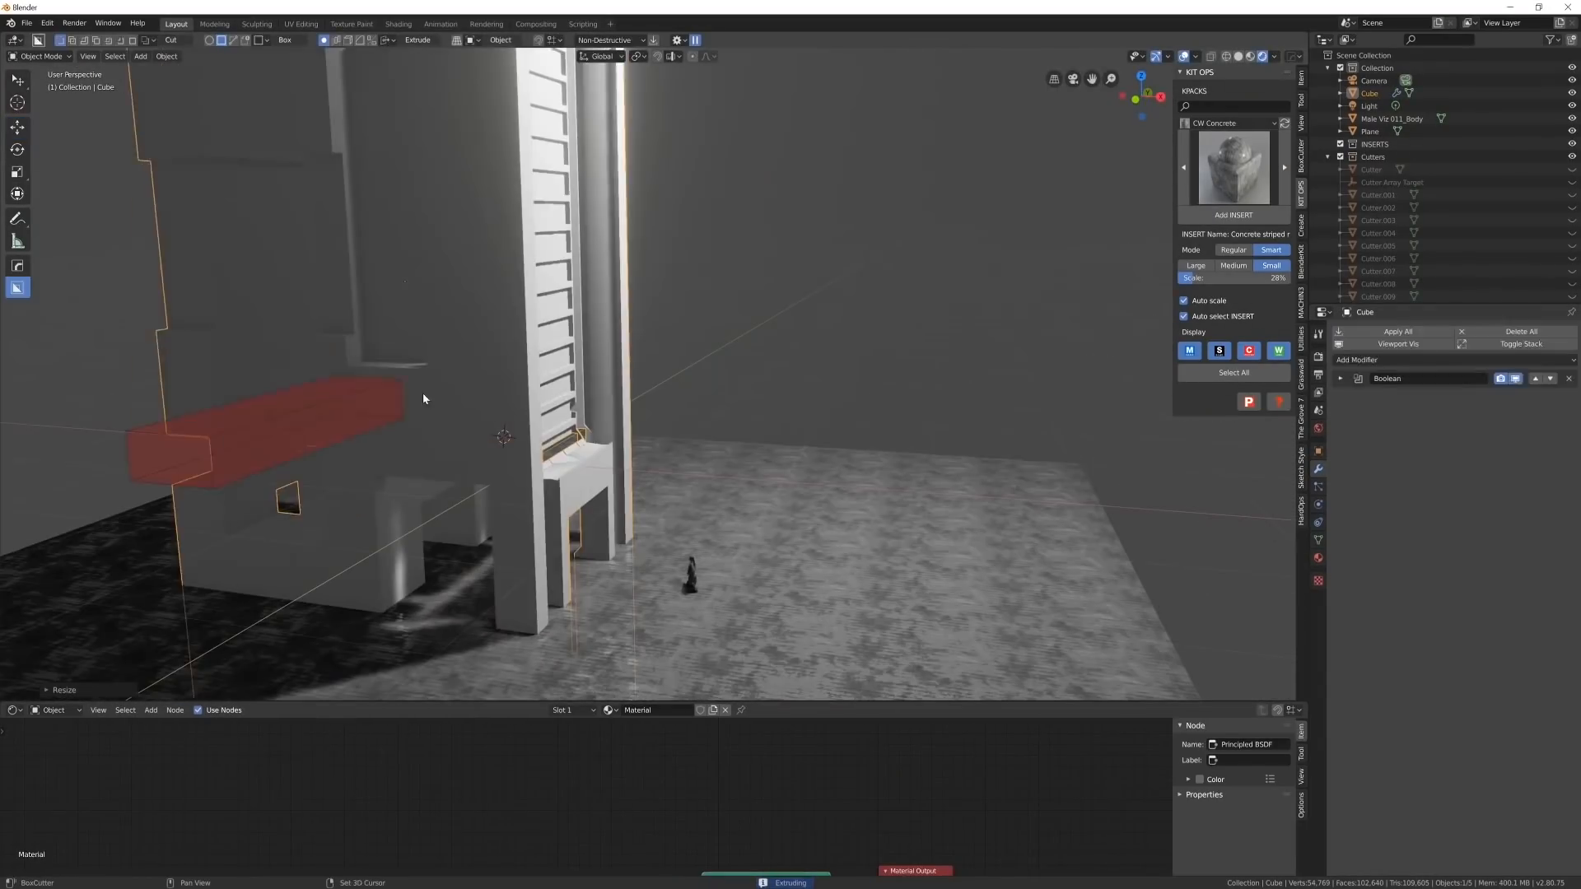
left_click_drag(423, 396, 240, 449)
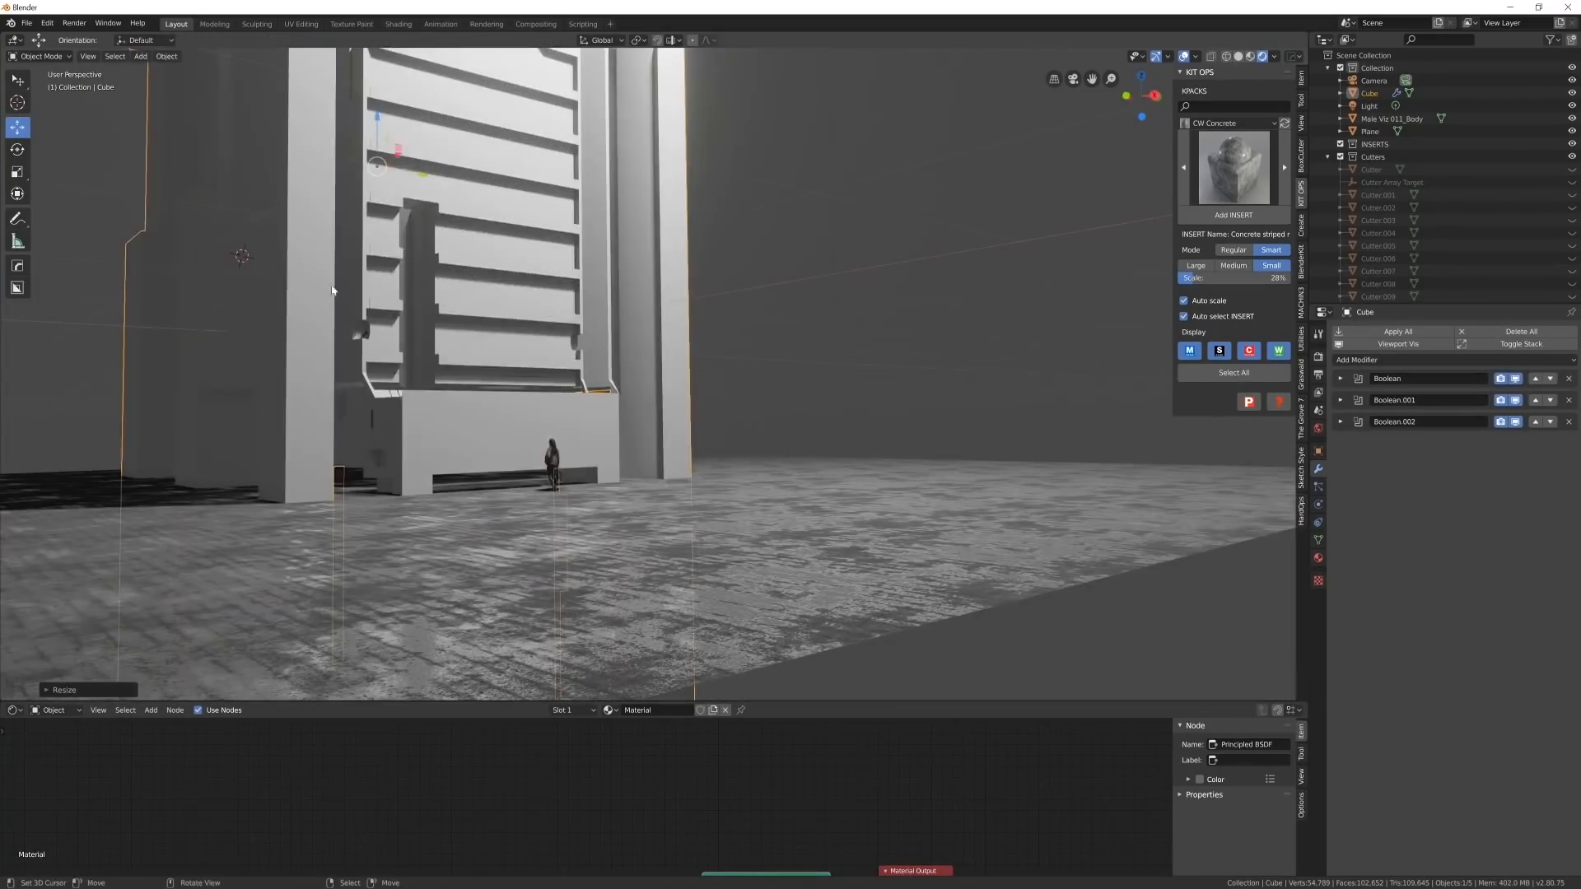
- Cut box-shaped openings into the building's base beneath the slatted wall, beside the human figure
left_click_drag(437, 486, 582, 579)
left_click_drag(582, 578, 583, 579)
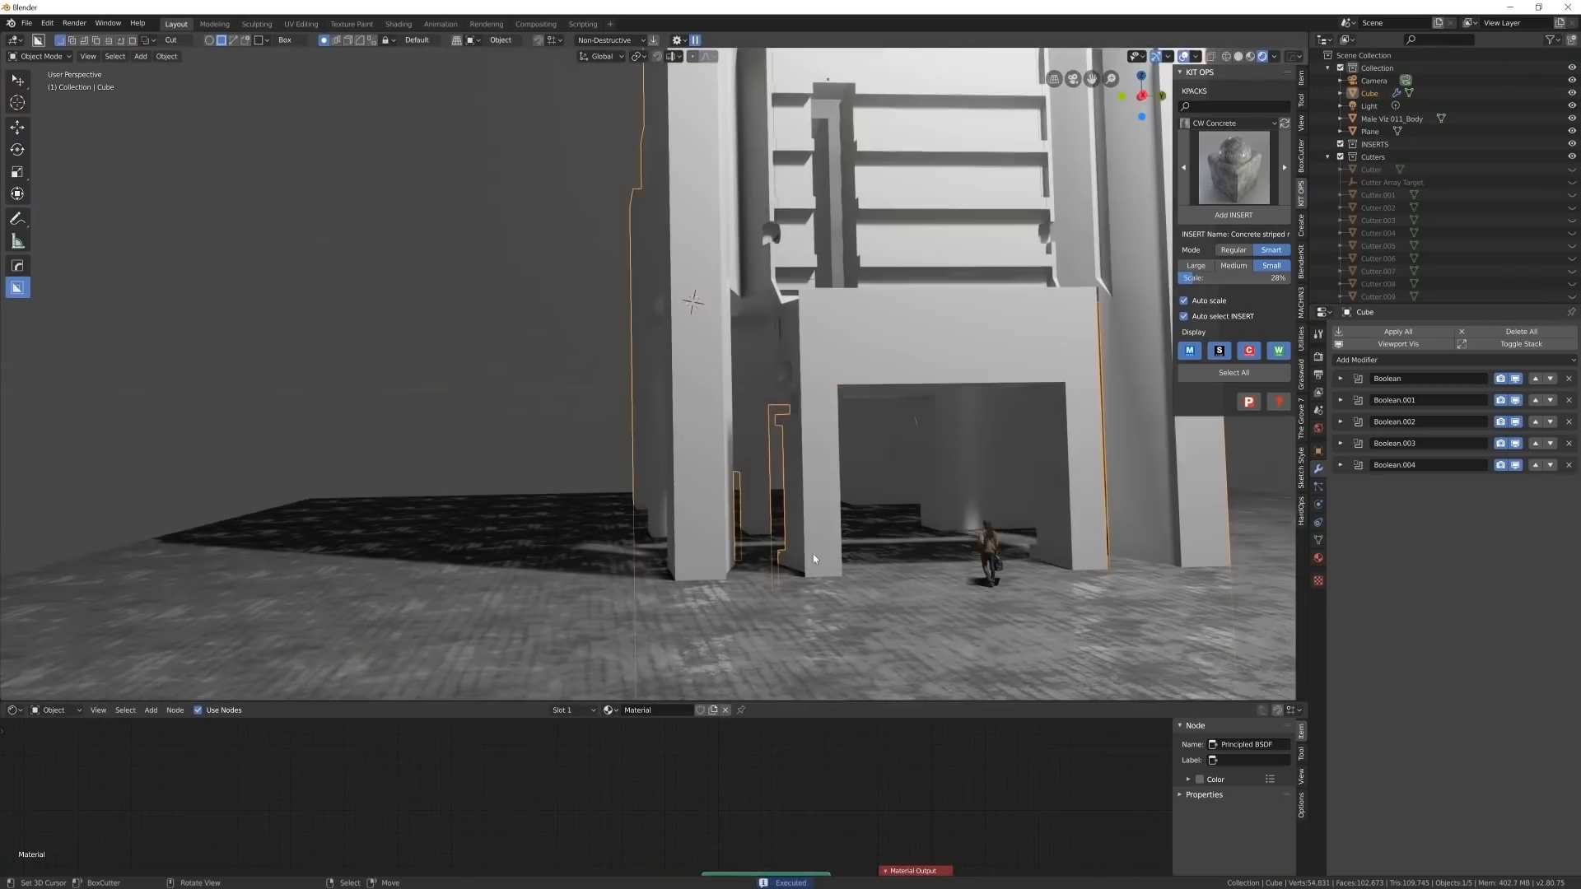
left_click_drag(963, 464, 1013, 573)
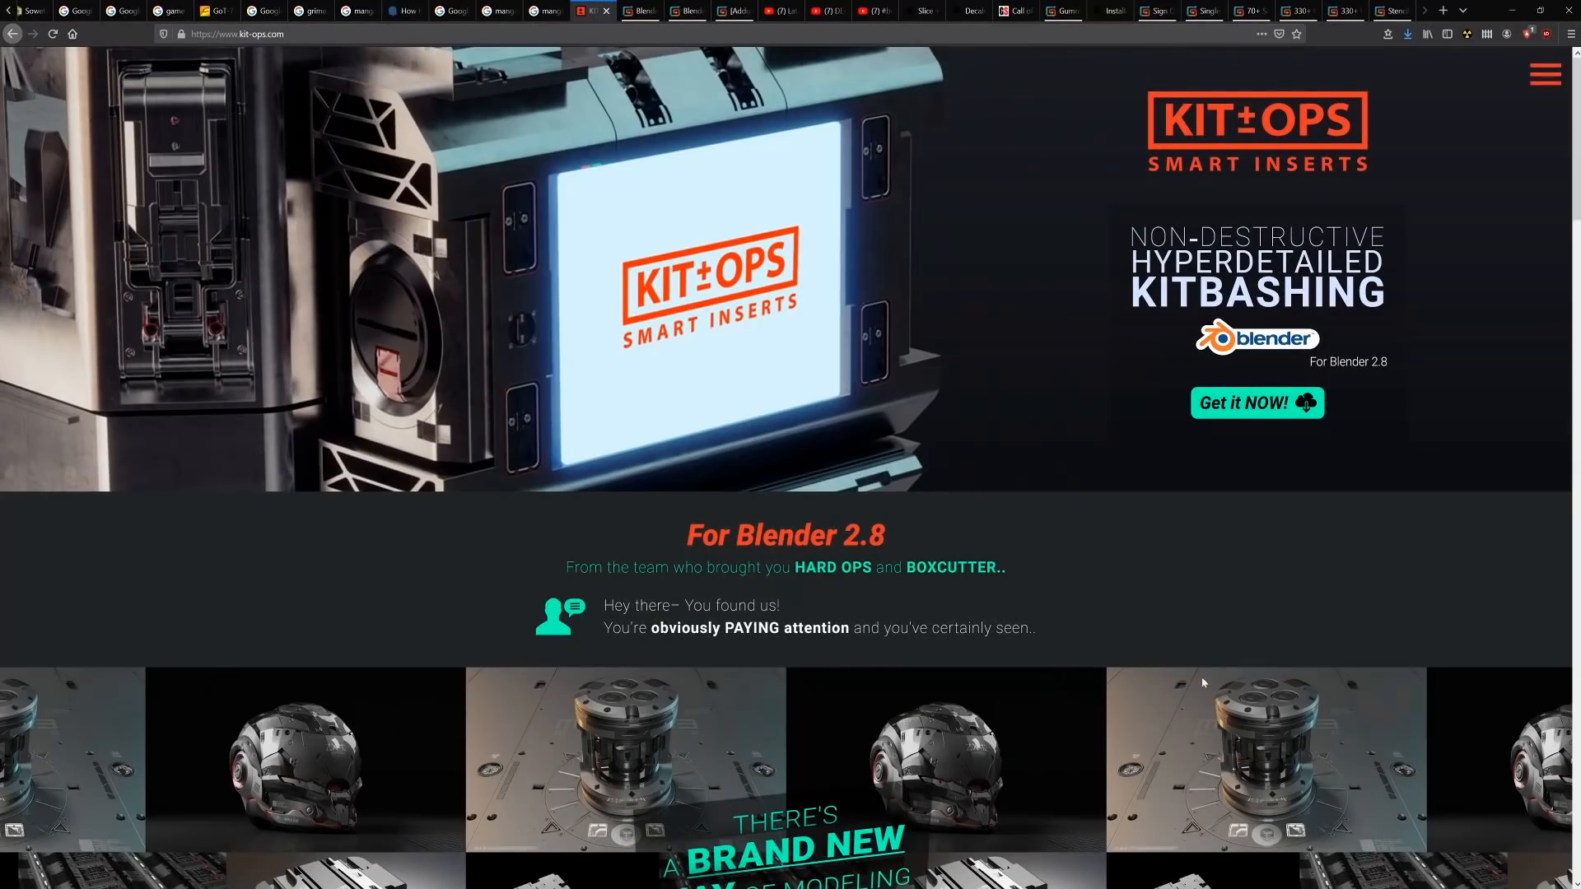
- Switch to the web browser and review the KIT OPS product page, including its free versus Pro comparison table
scroll(1073, 729, "down", 20)
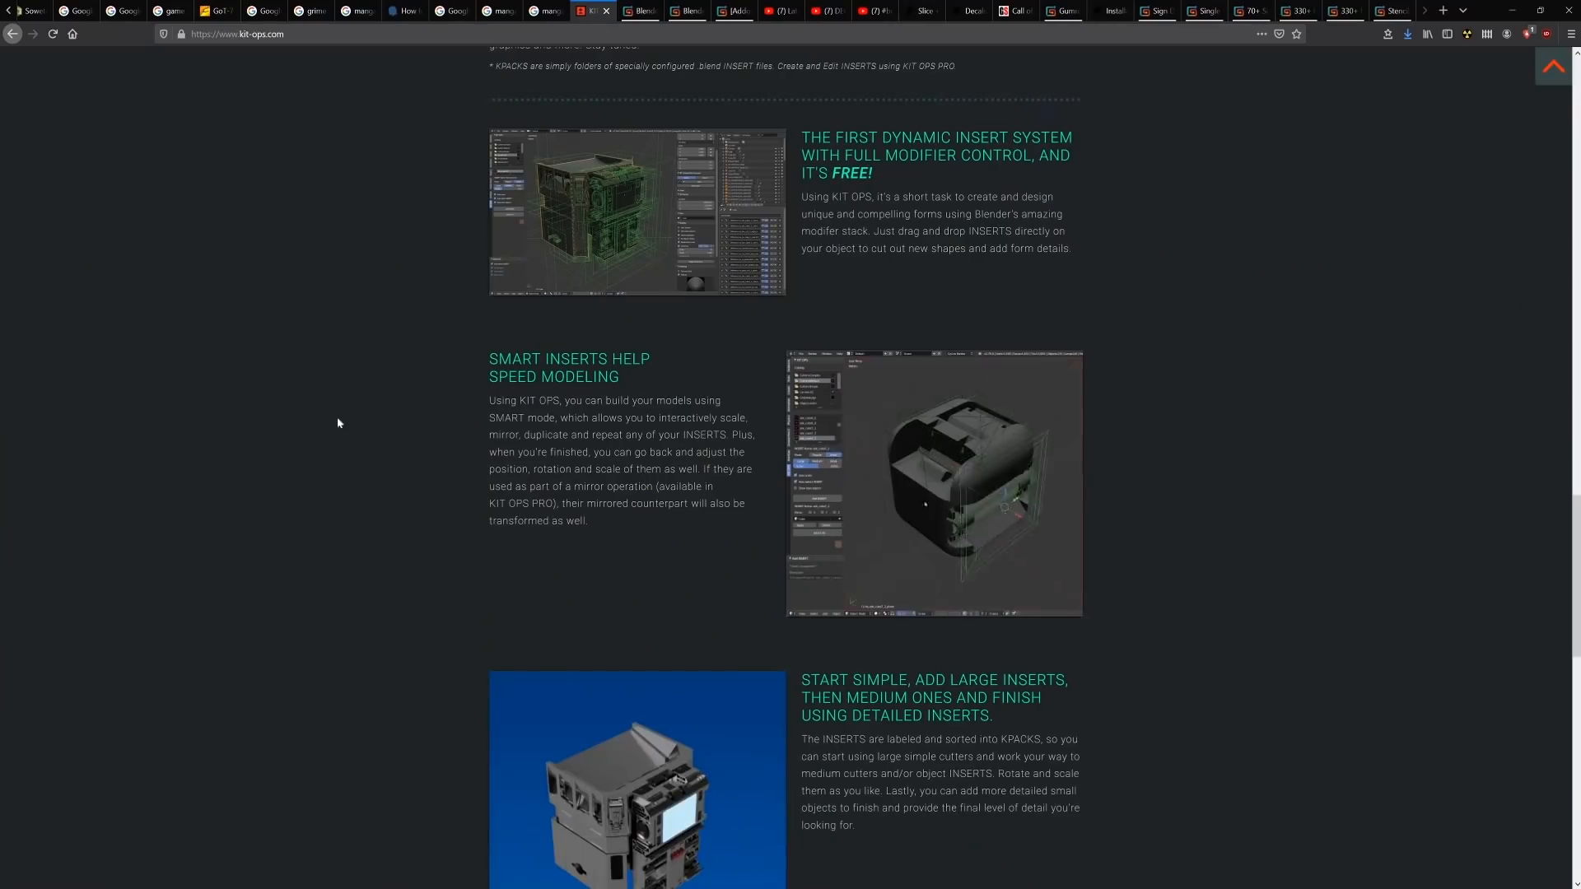
scroll(1186, 585, "down", 8)
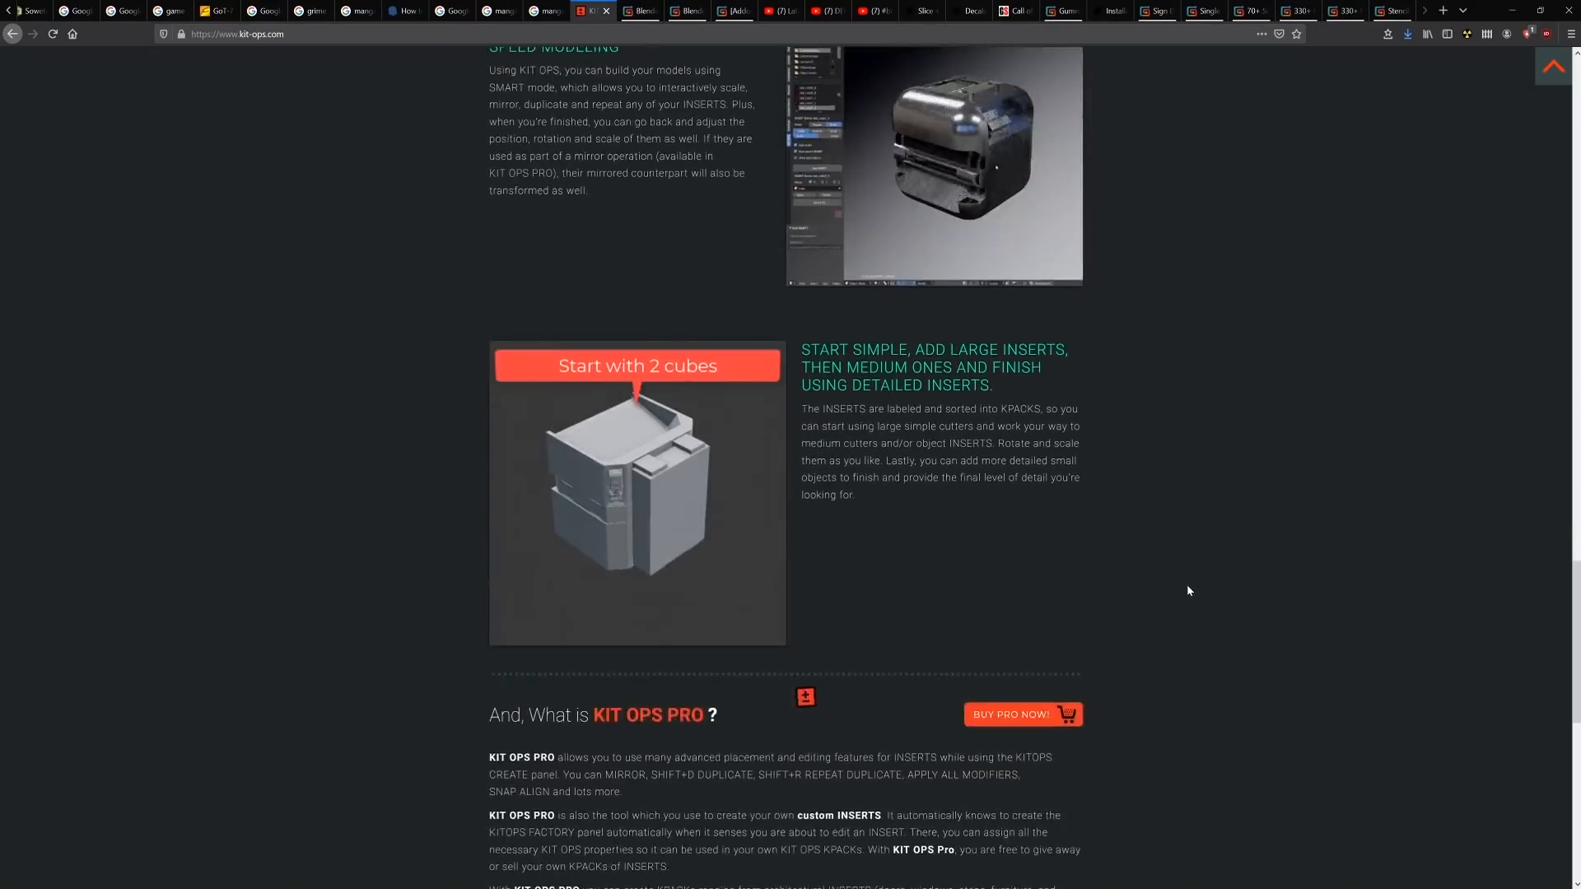
scroll(1147, 582, "up", 5)
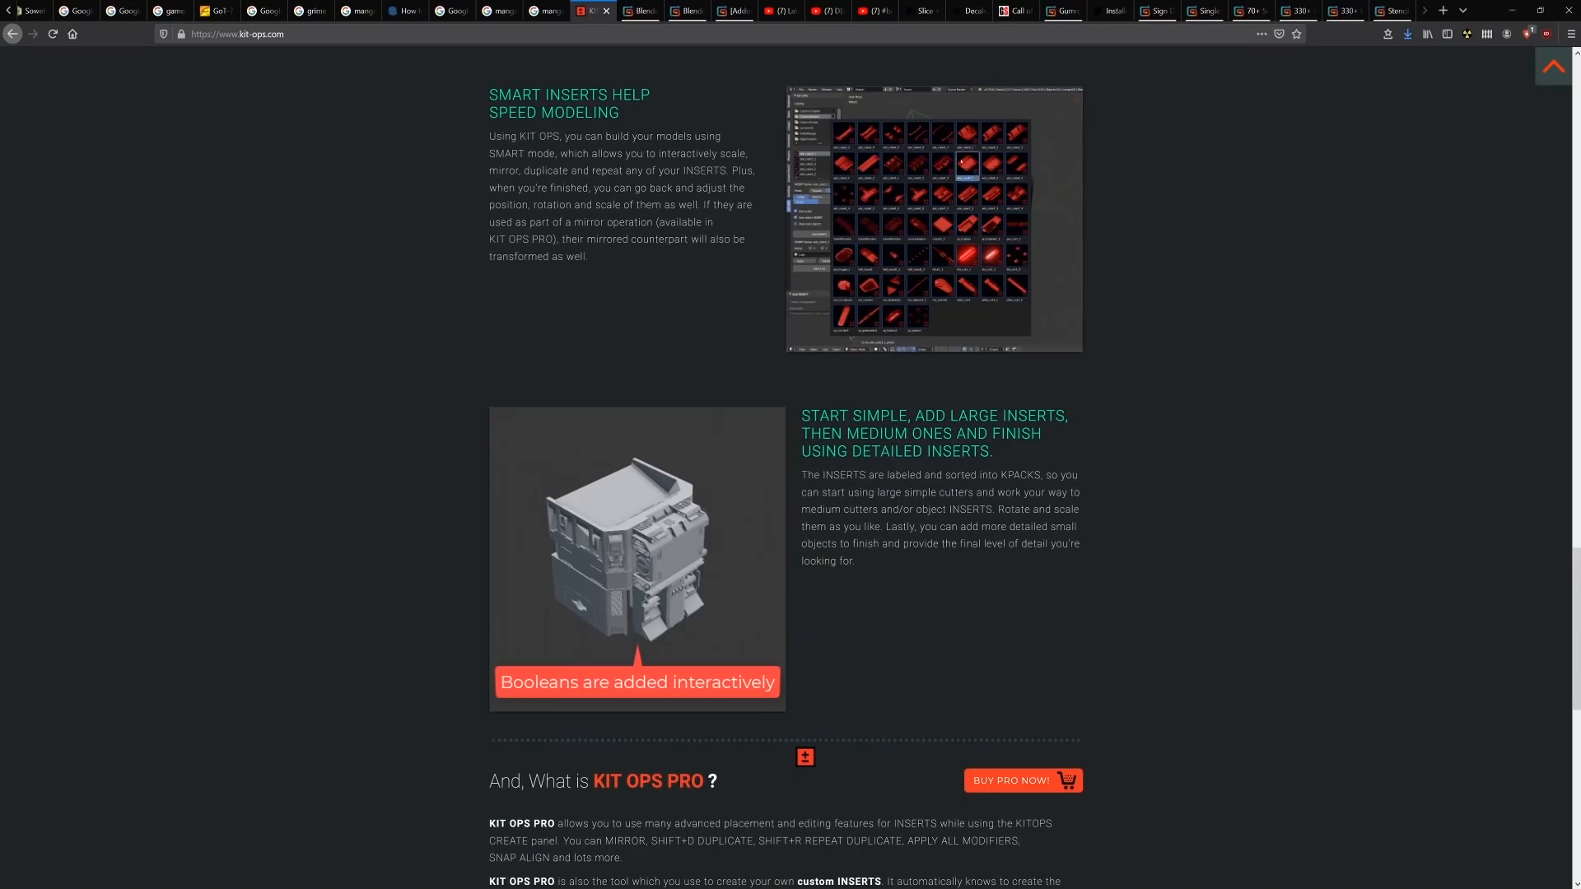
scroll(1115, 501, "down", 5)
scroll(1143, 507, "down", 5)
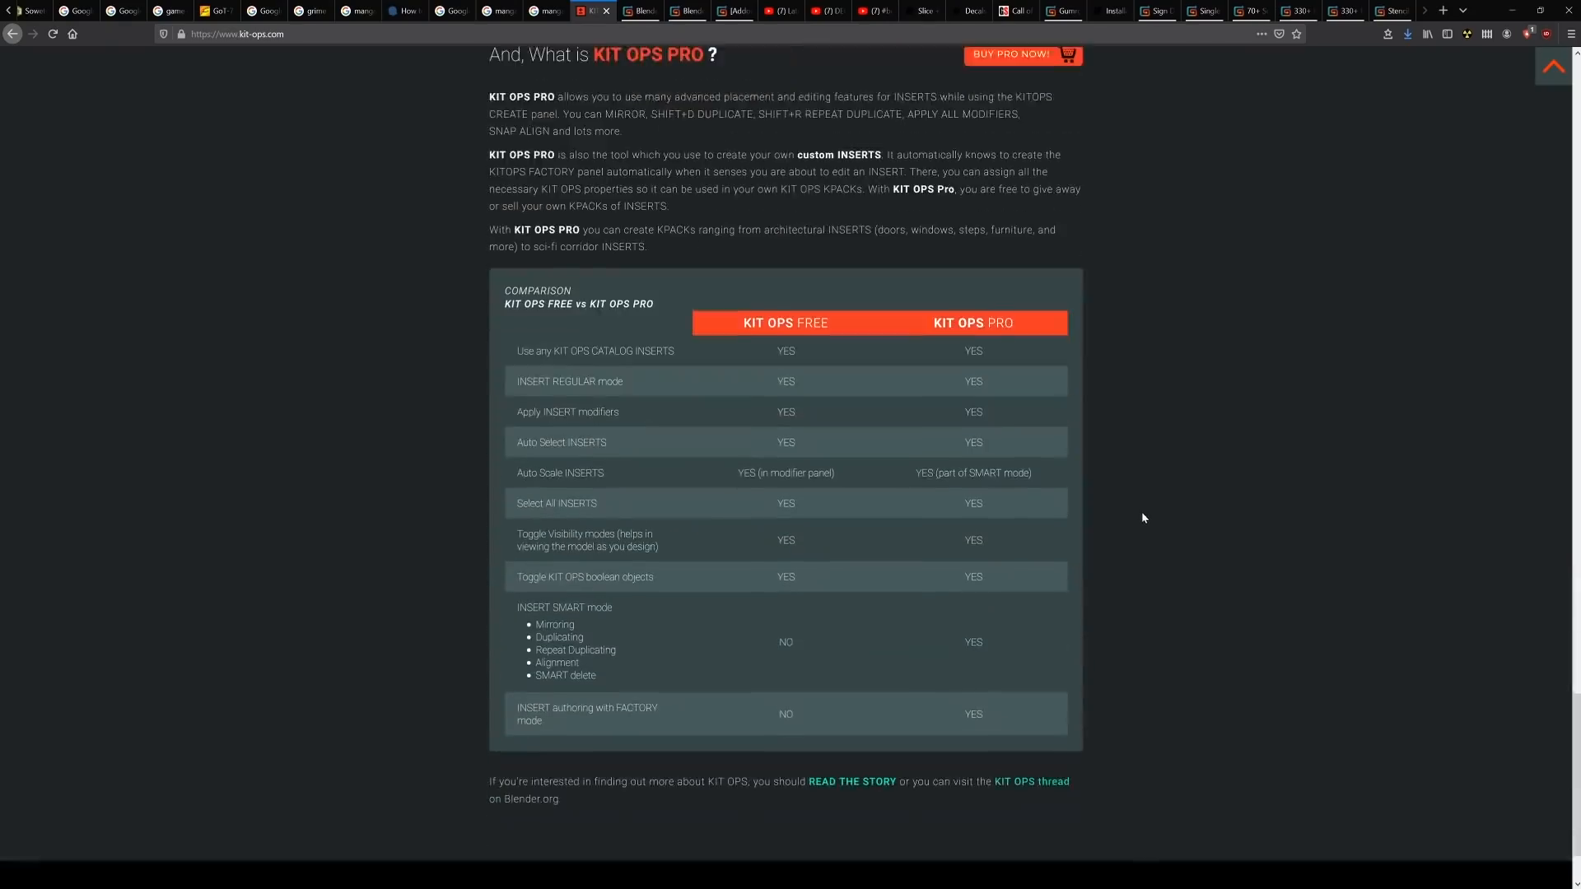
scroll(1183, 580, "up", 3)
scroll(1260, 330, "down", 3)
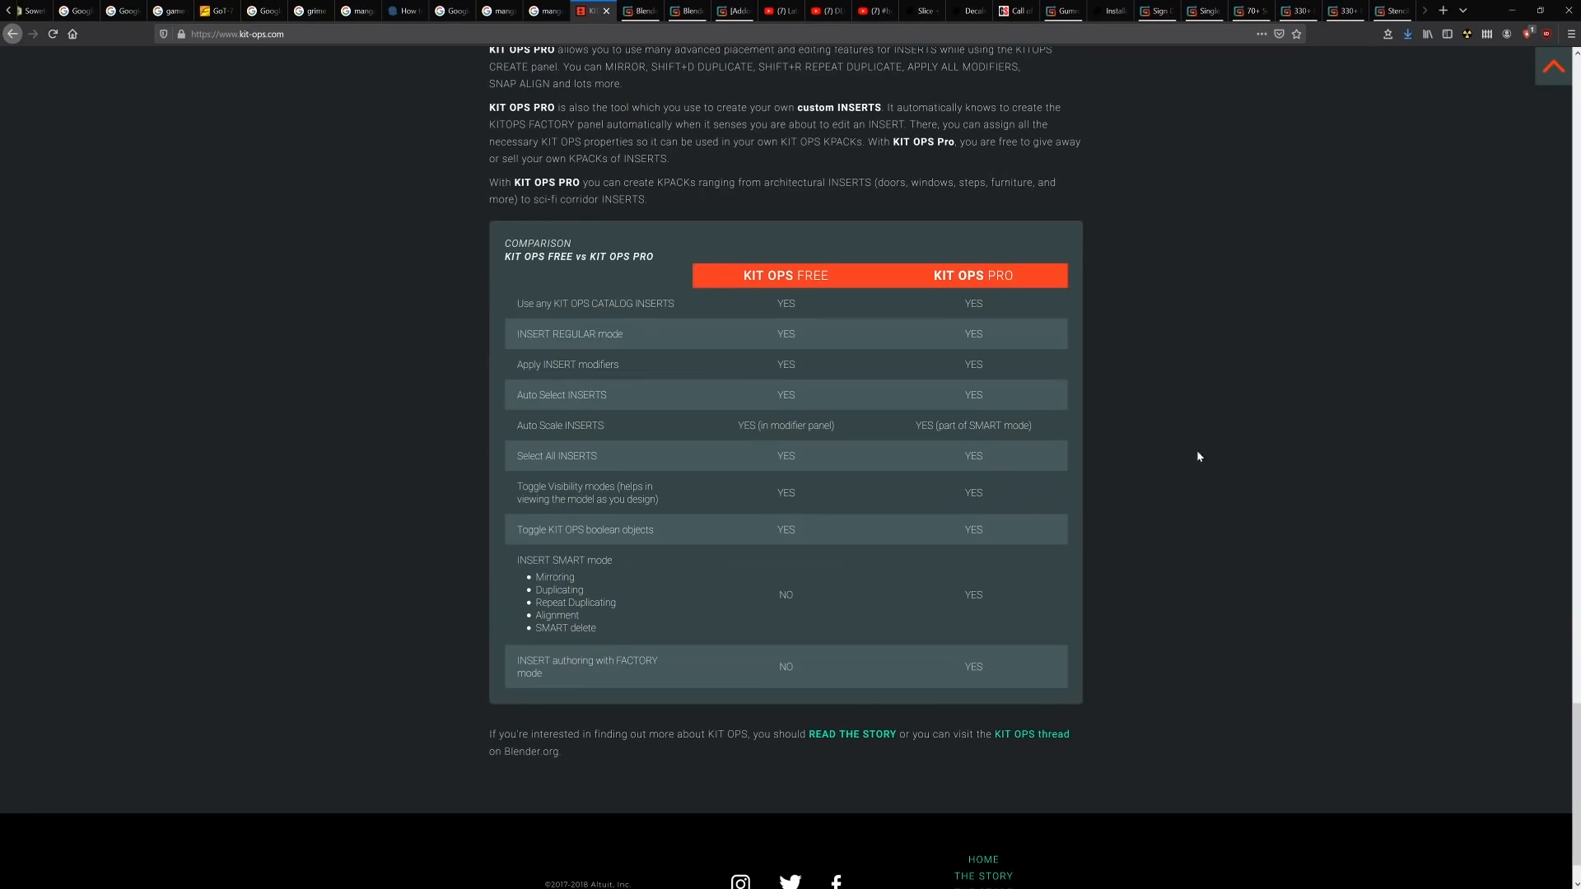
scroll(1199, 455, "up", 20)
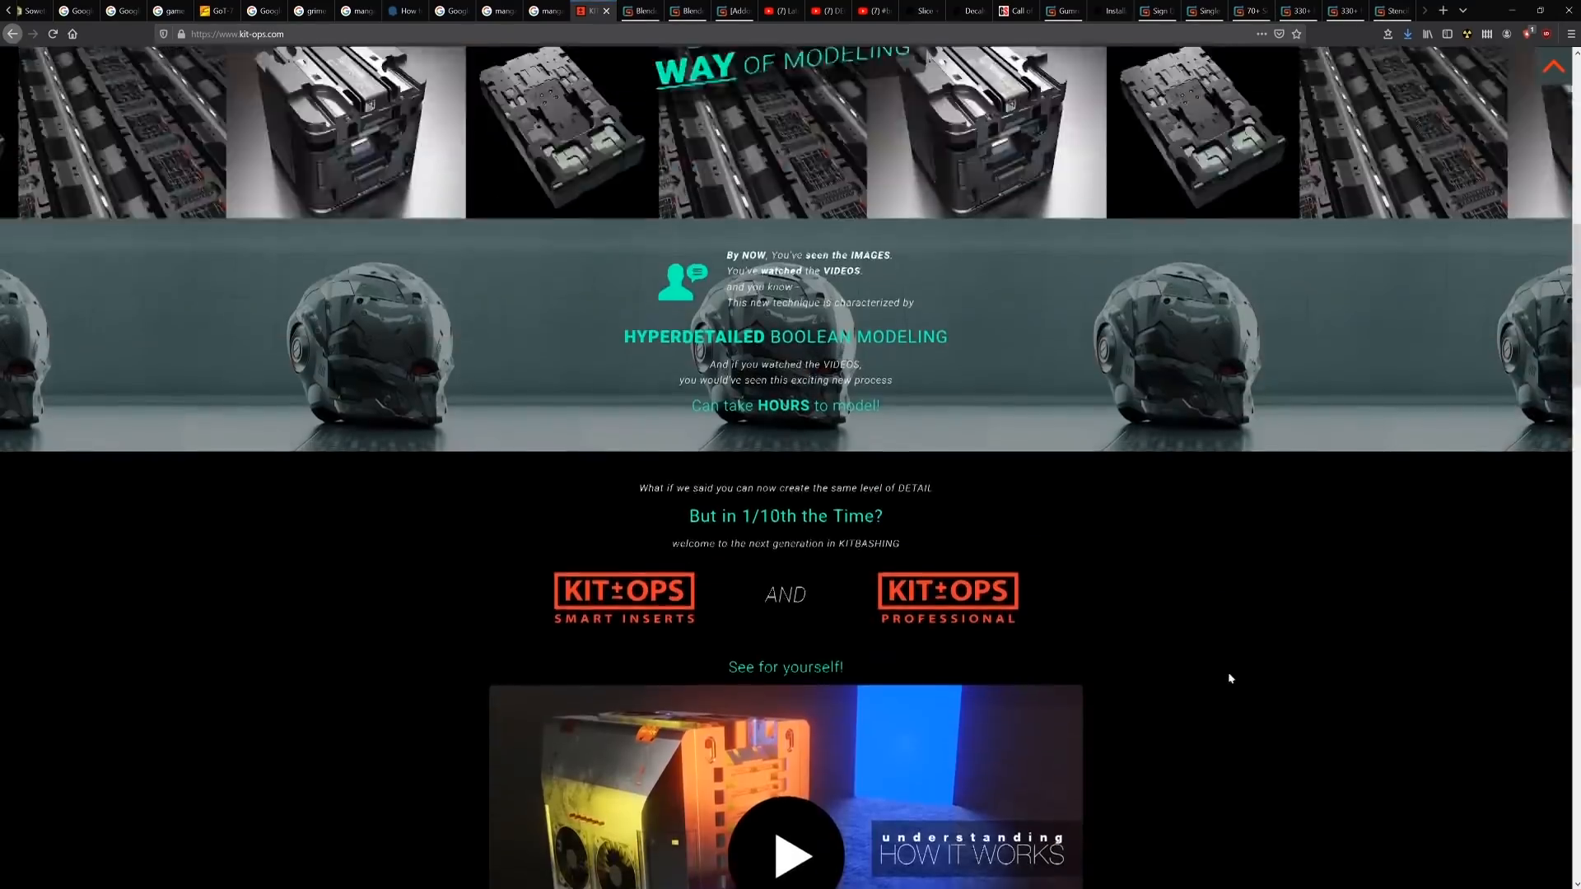
scroll(1230, 678, "up", 10)
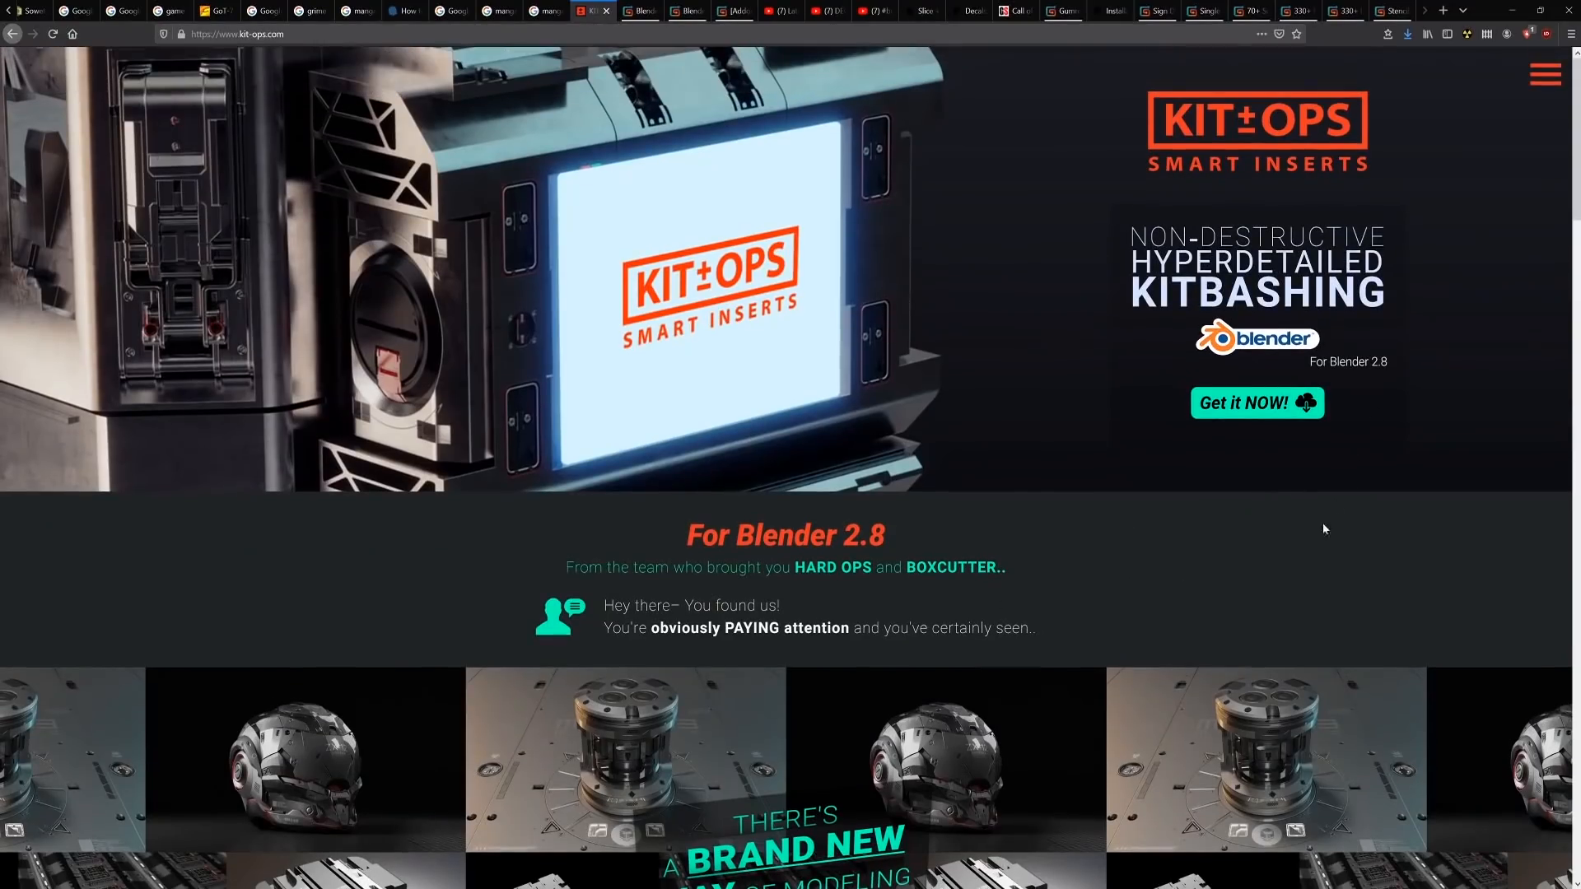
- View the Hard Ops and BoxCutter add-on product pages on Gumroad
left_click(633, 11)
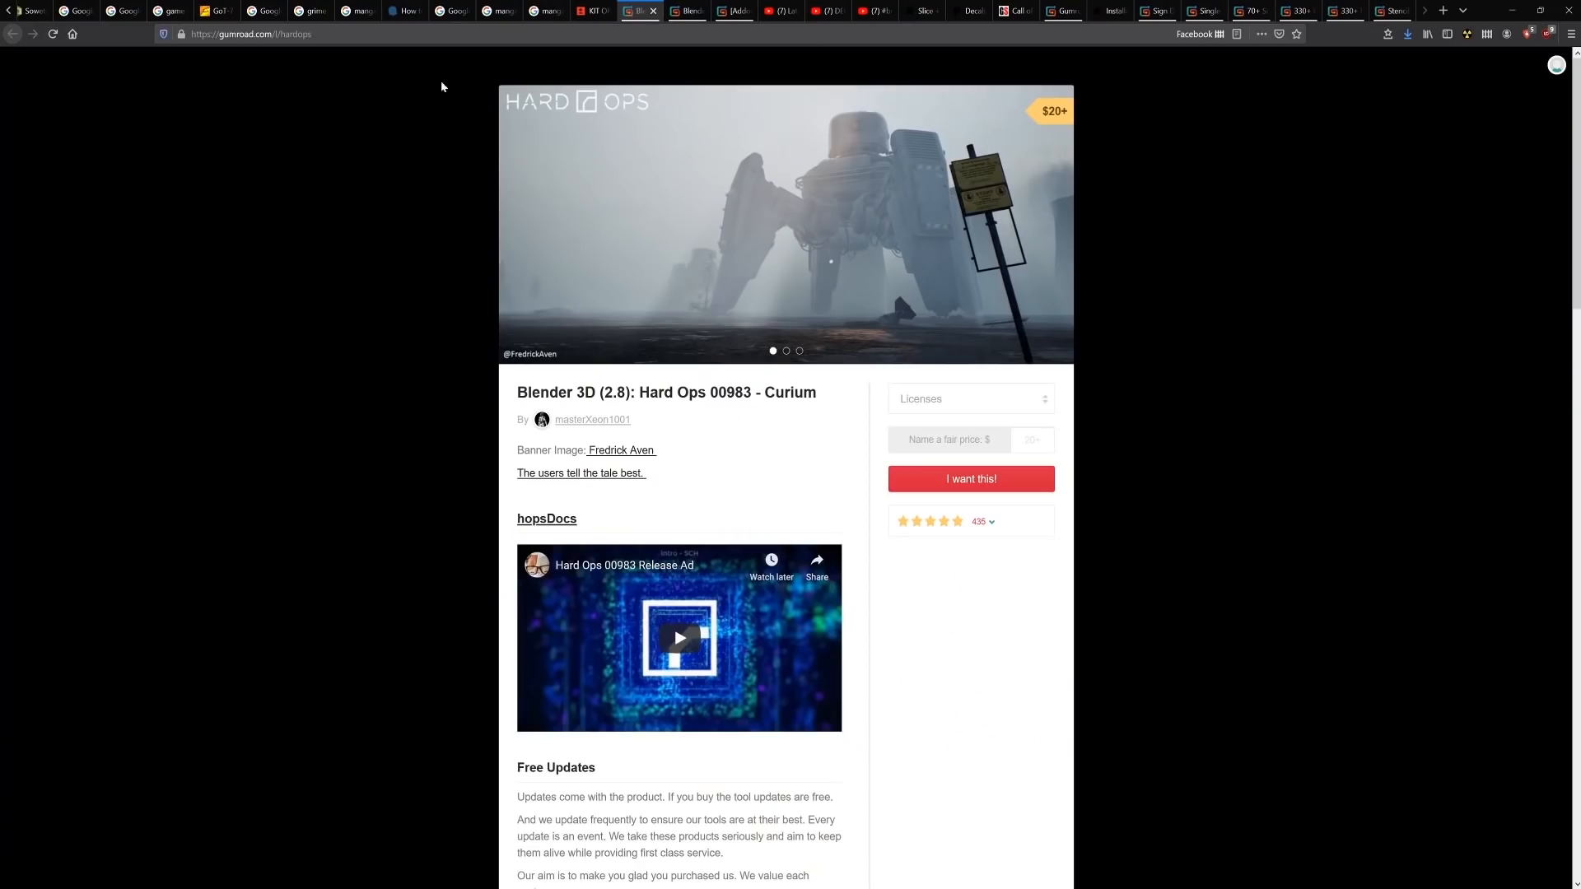
scroll(260, 710, "down", 3)
scroll(372, 401, "up", 3)
left_click(678, 13)
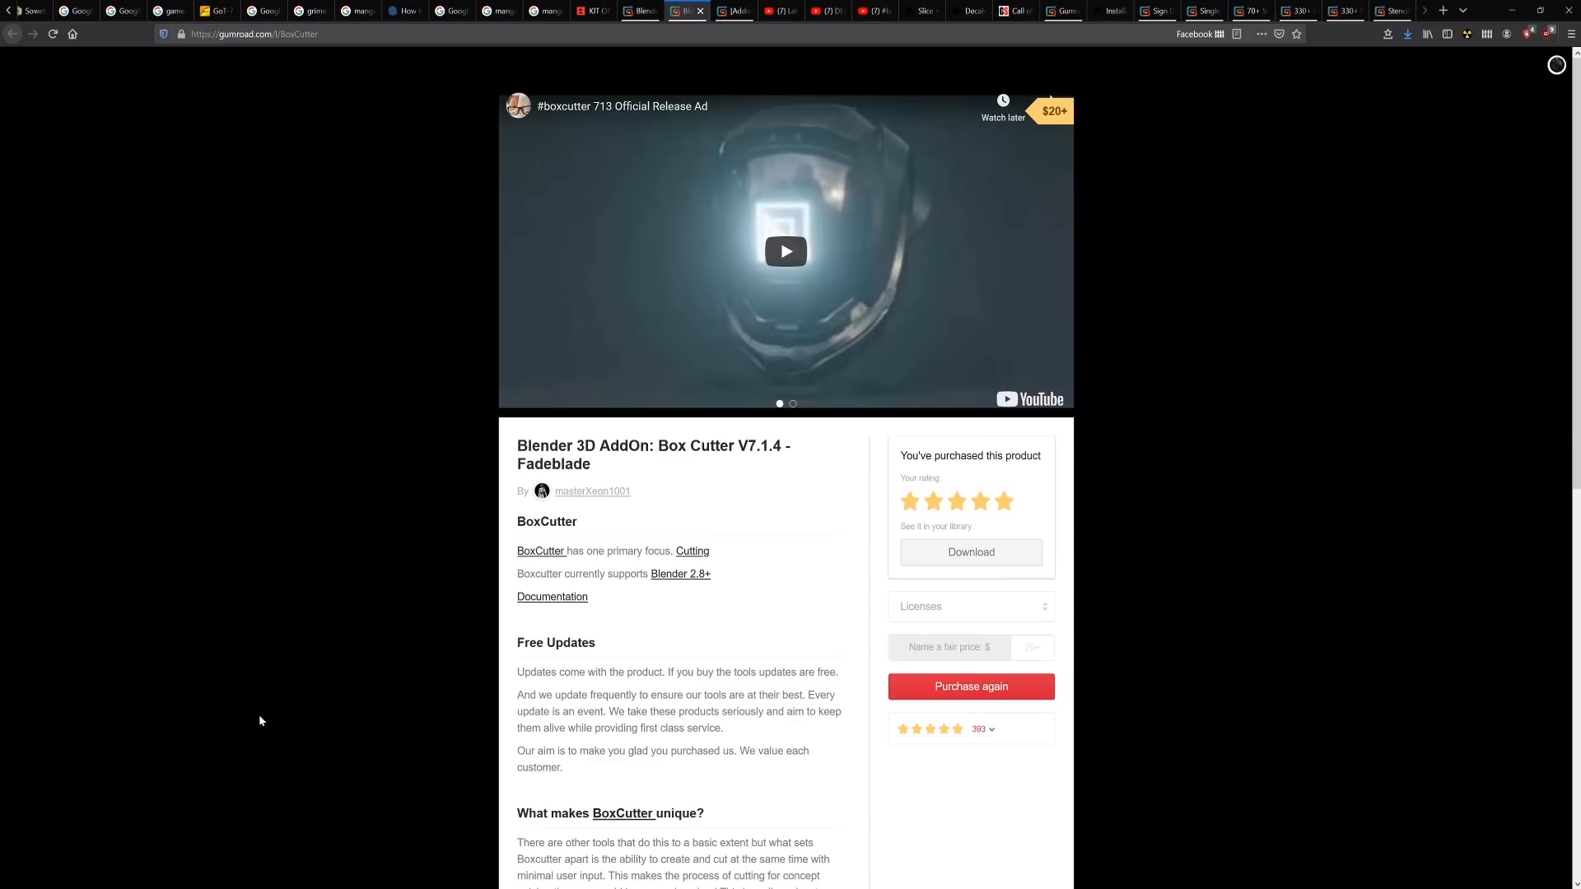
left_click(631, 13)
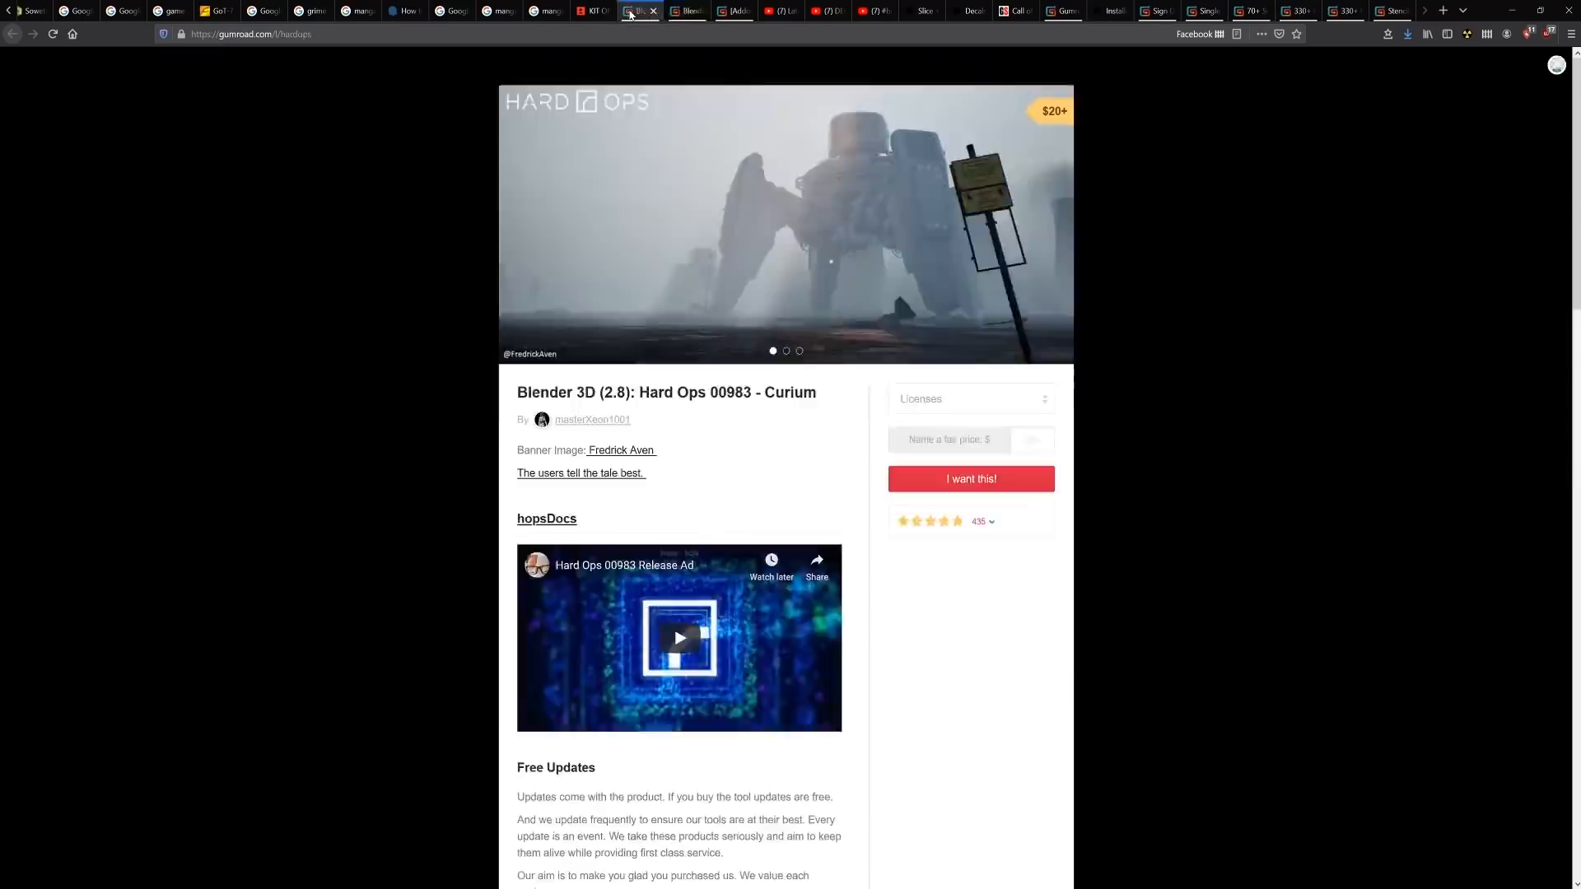
left_click(686, 15)
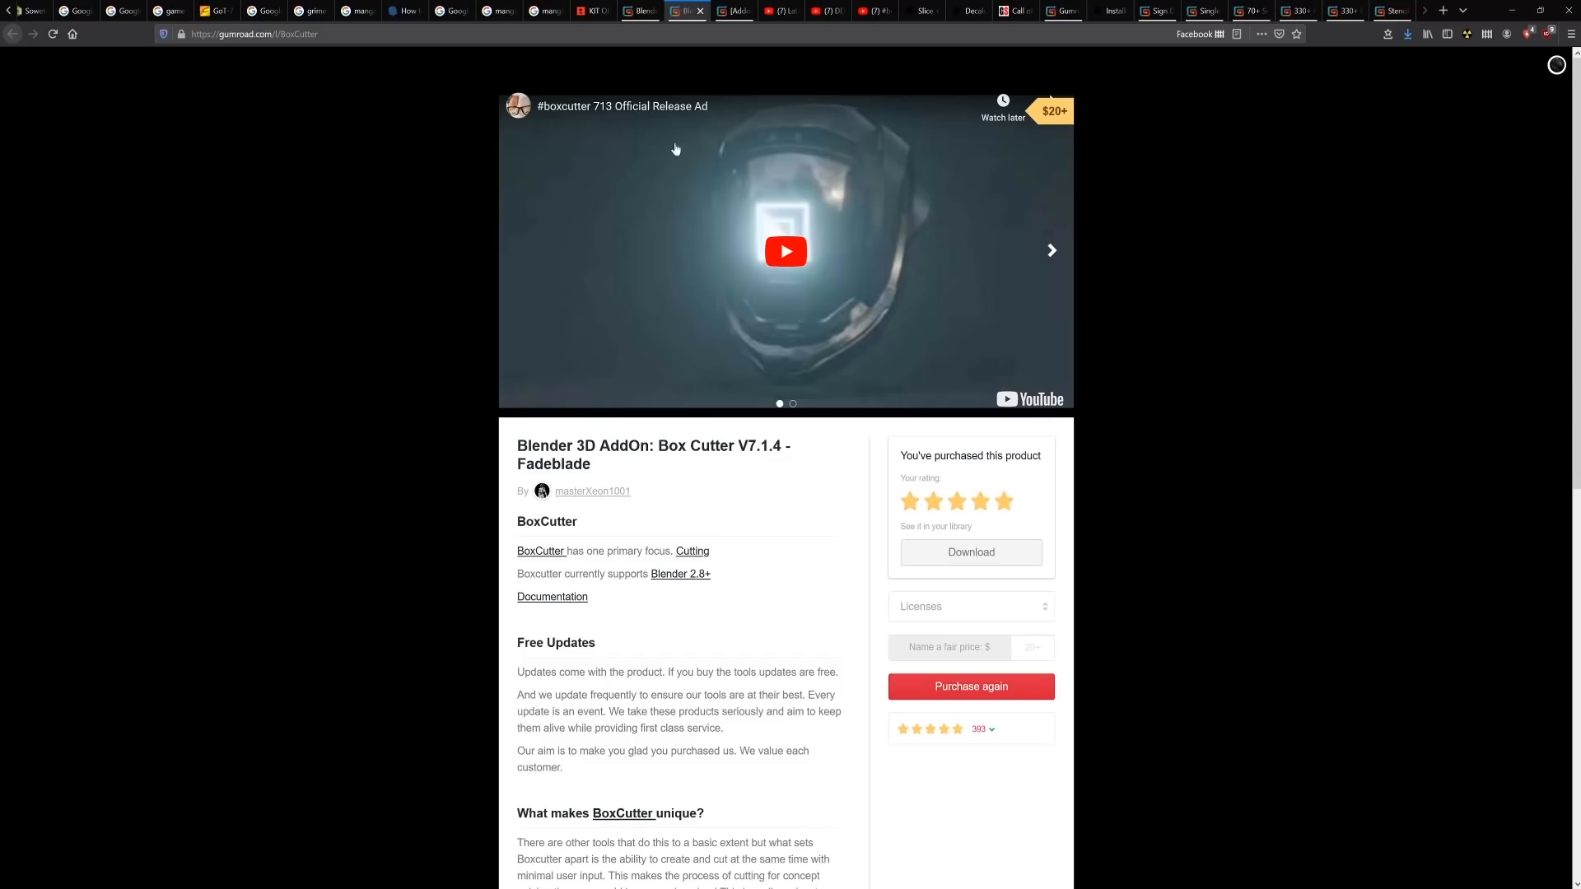
- Read through the DECALmachine add-on page on Gumroad, from its feature list to its documentation links
left_click(729, 14)
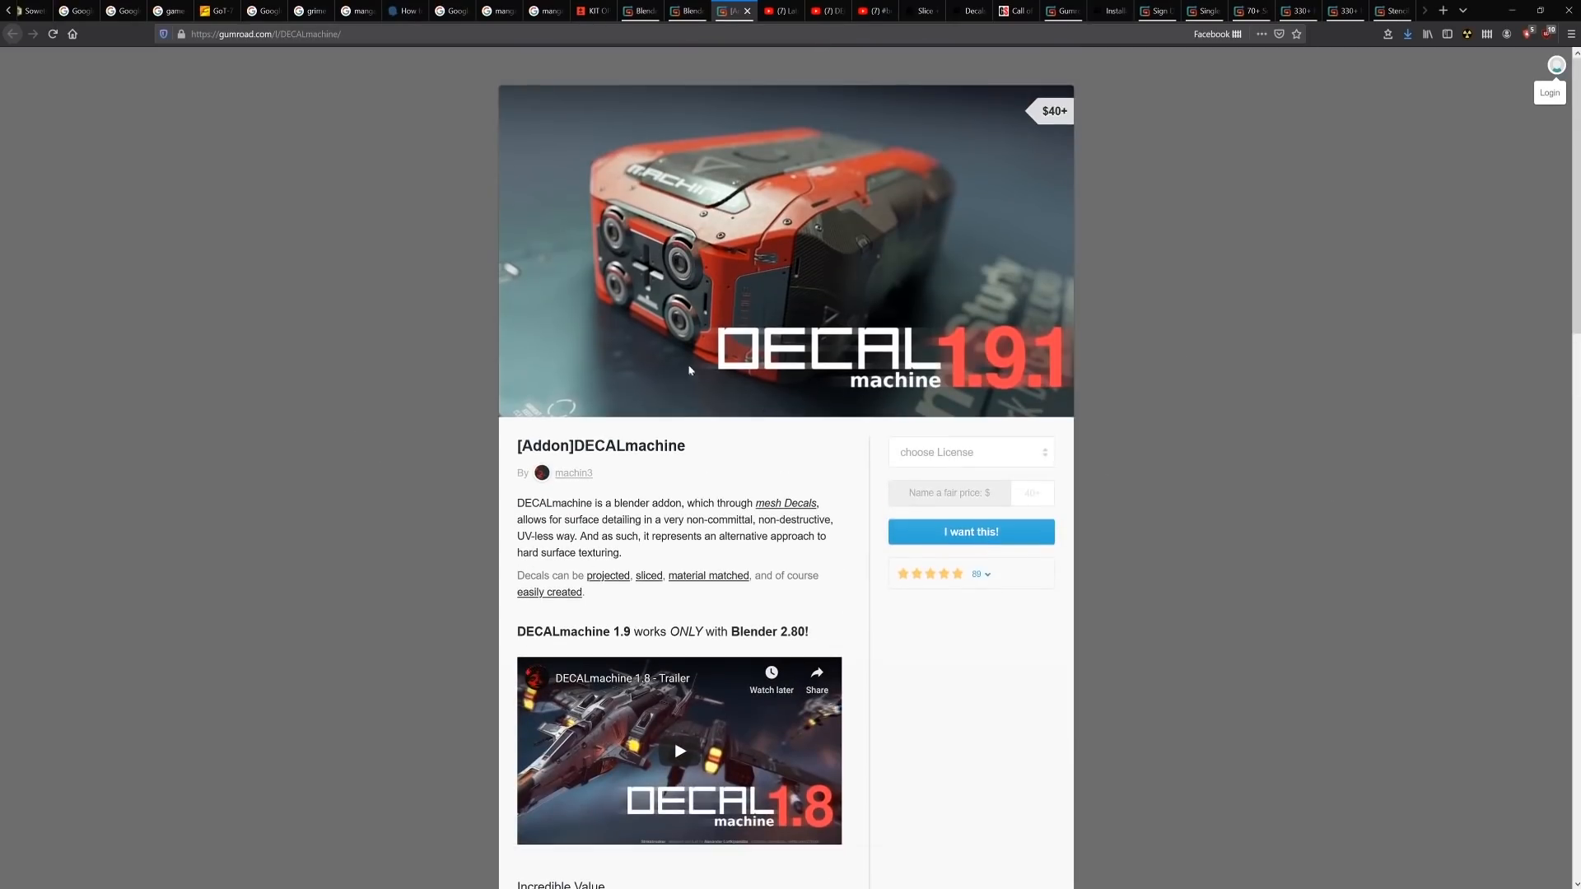
scroll(1100, 666, "down", 6)
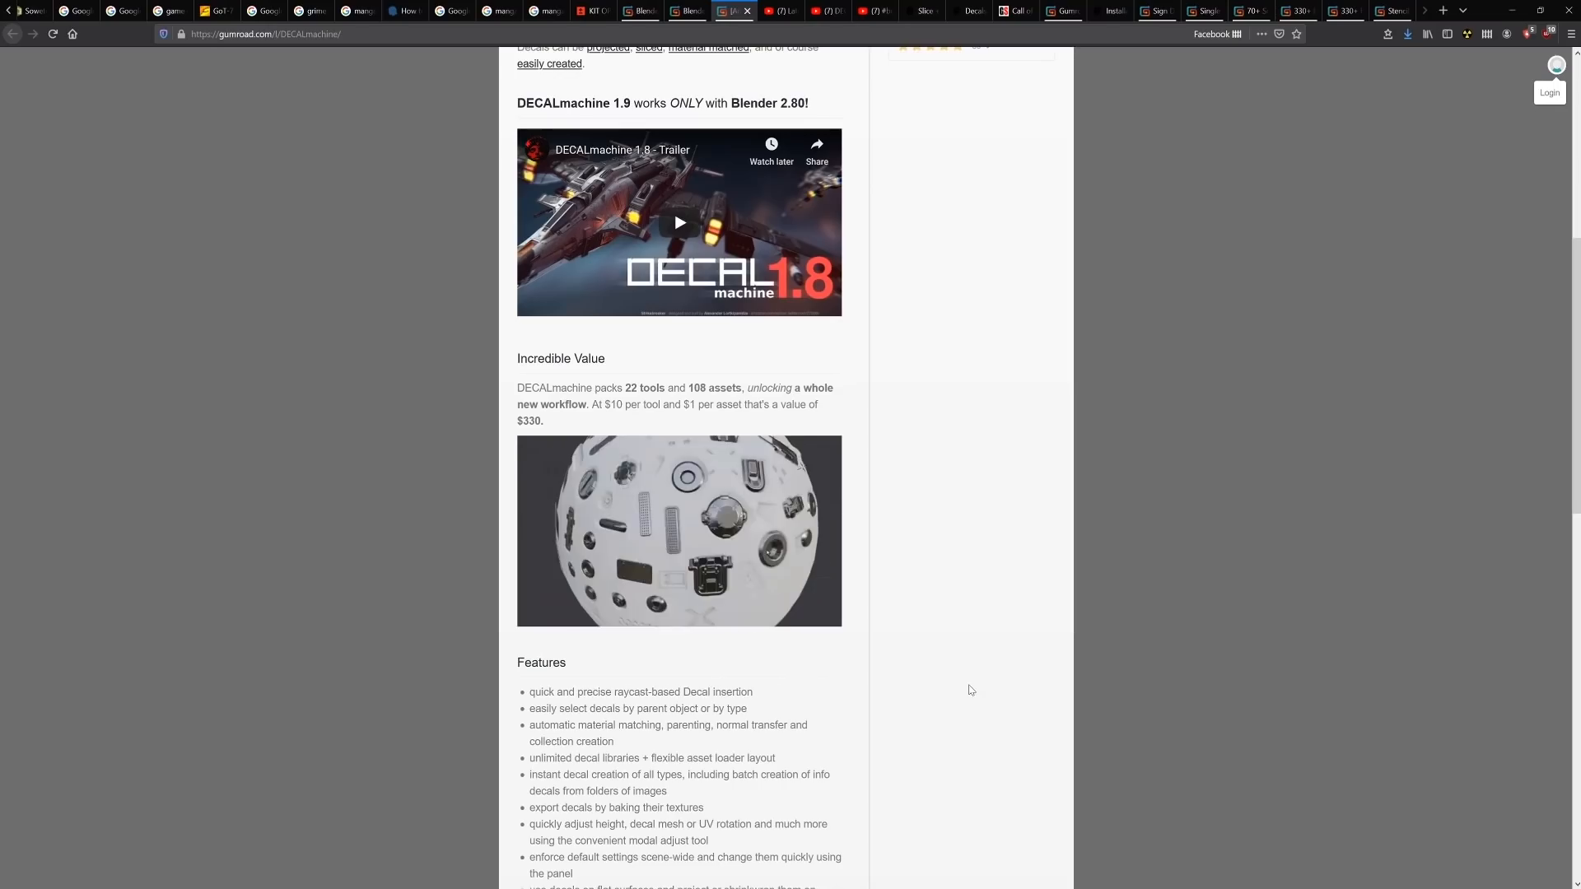
scroll(971, 692, "down", 1)
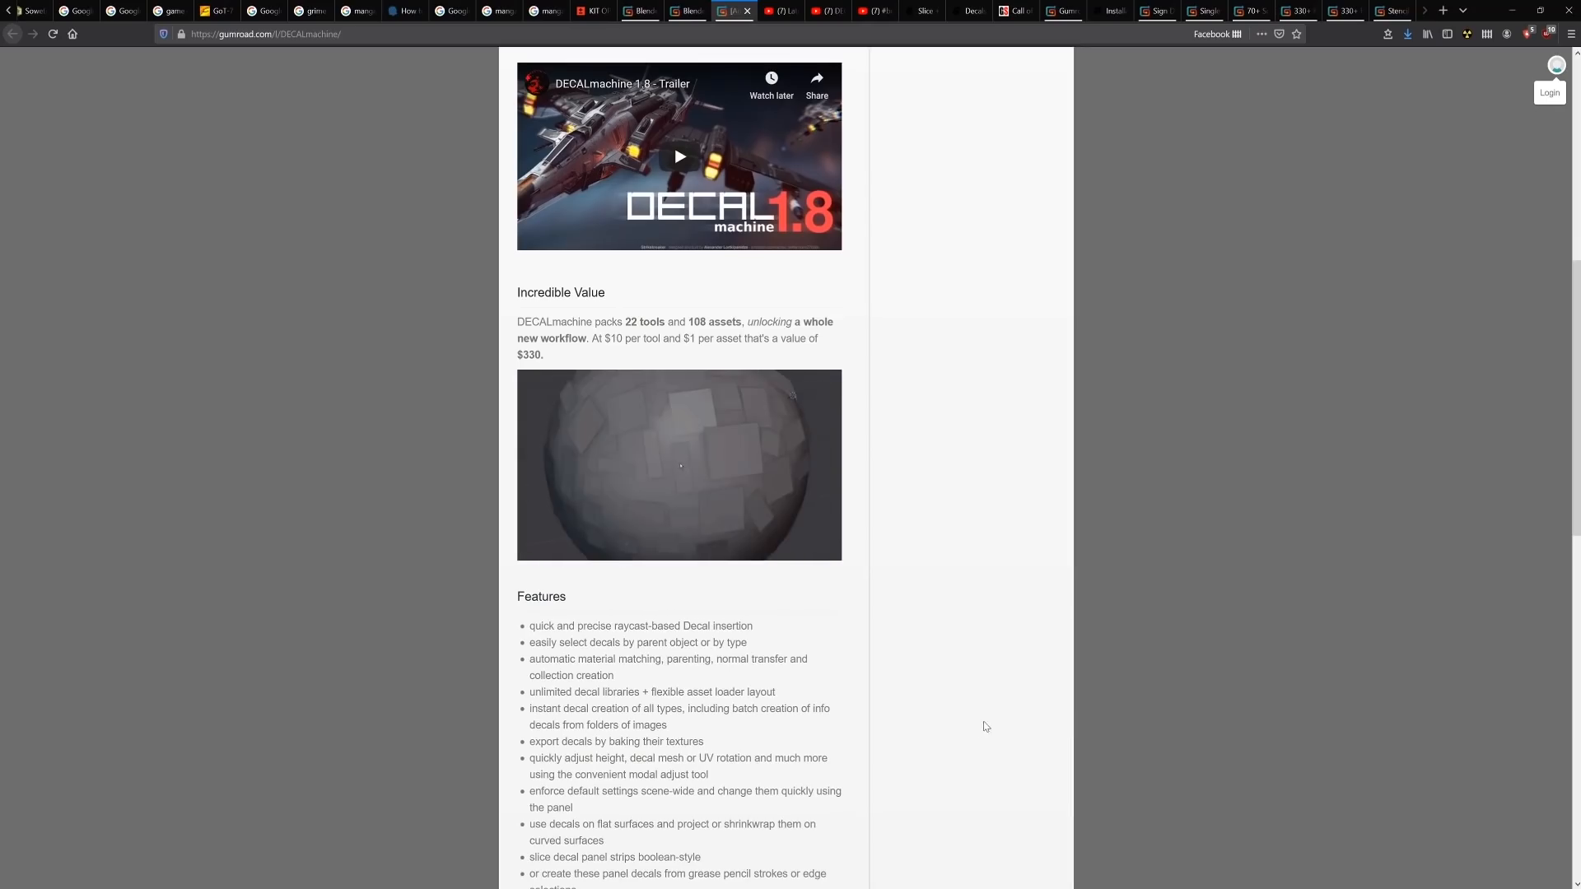
scroll(918, 745, "down", 10)
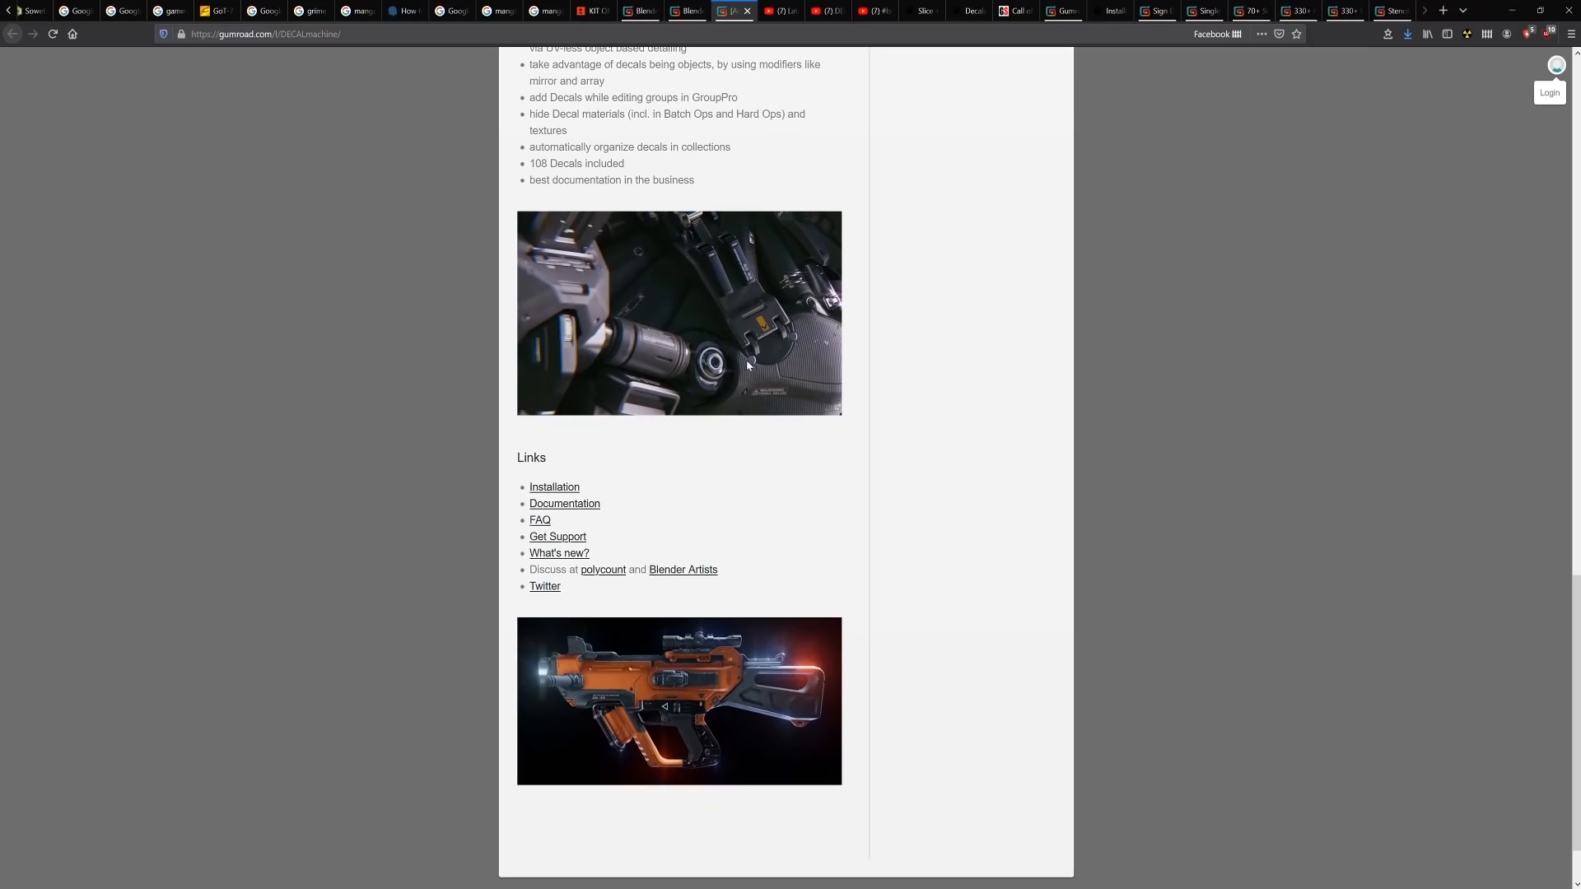
scroll(906, 713, "down", 2)
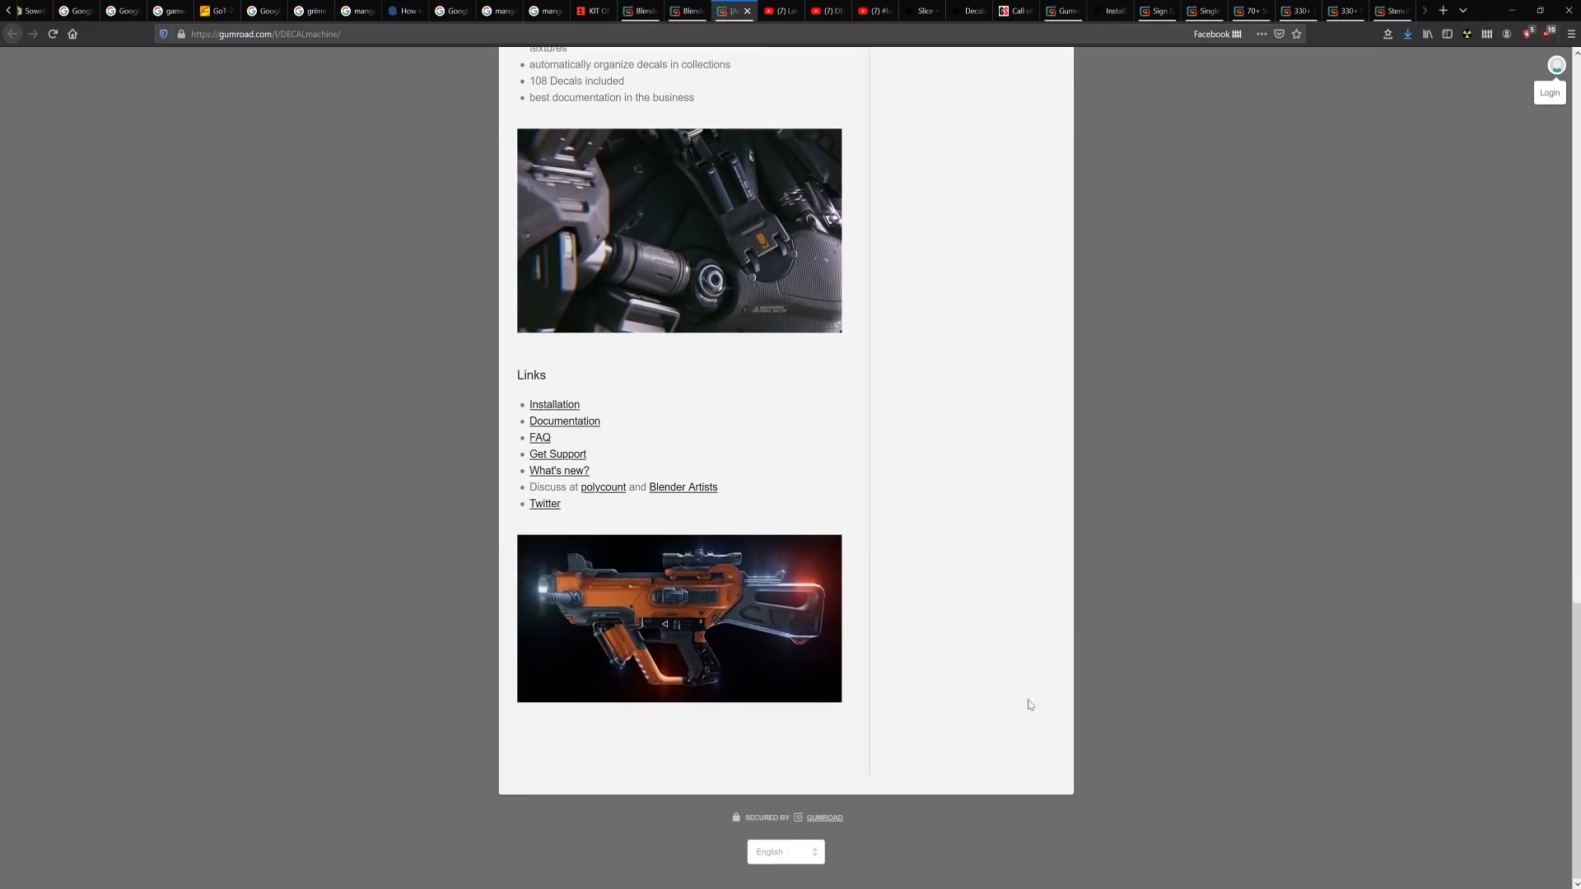
scroll(1070, 741, "up", 15)
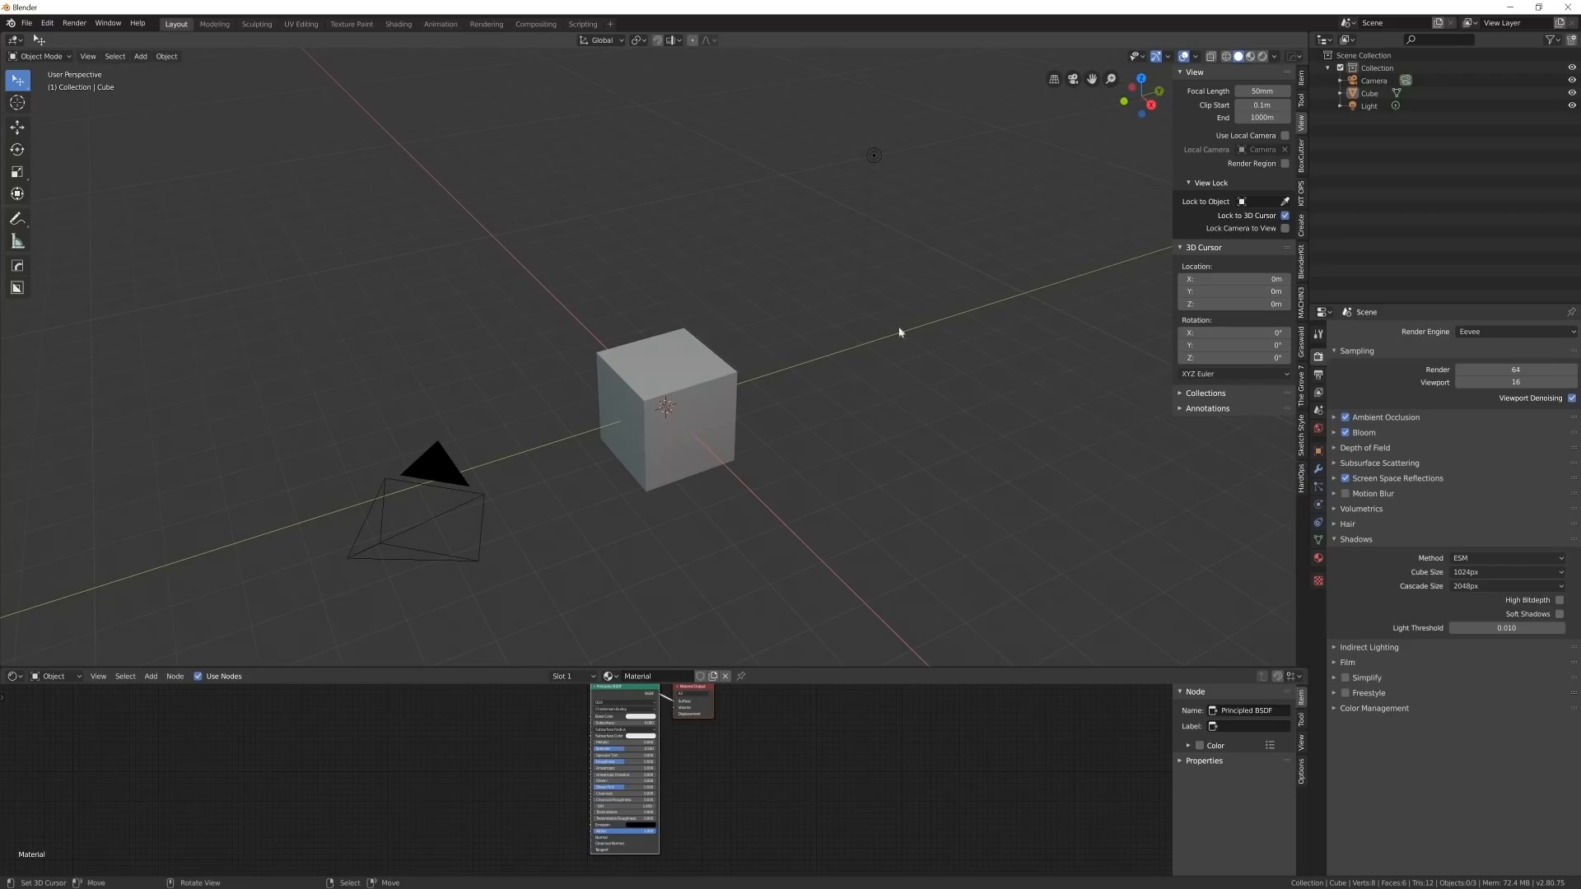
- Switch to Blender and browse the KPACKS available in the KIT OPS add-on
left_click(1301, 192)
left_click(1203, 124)
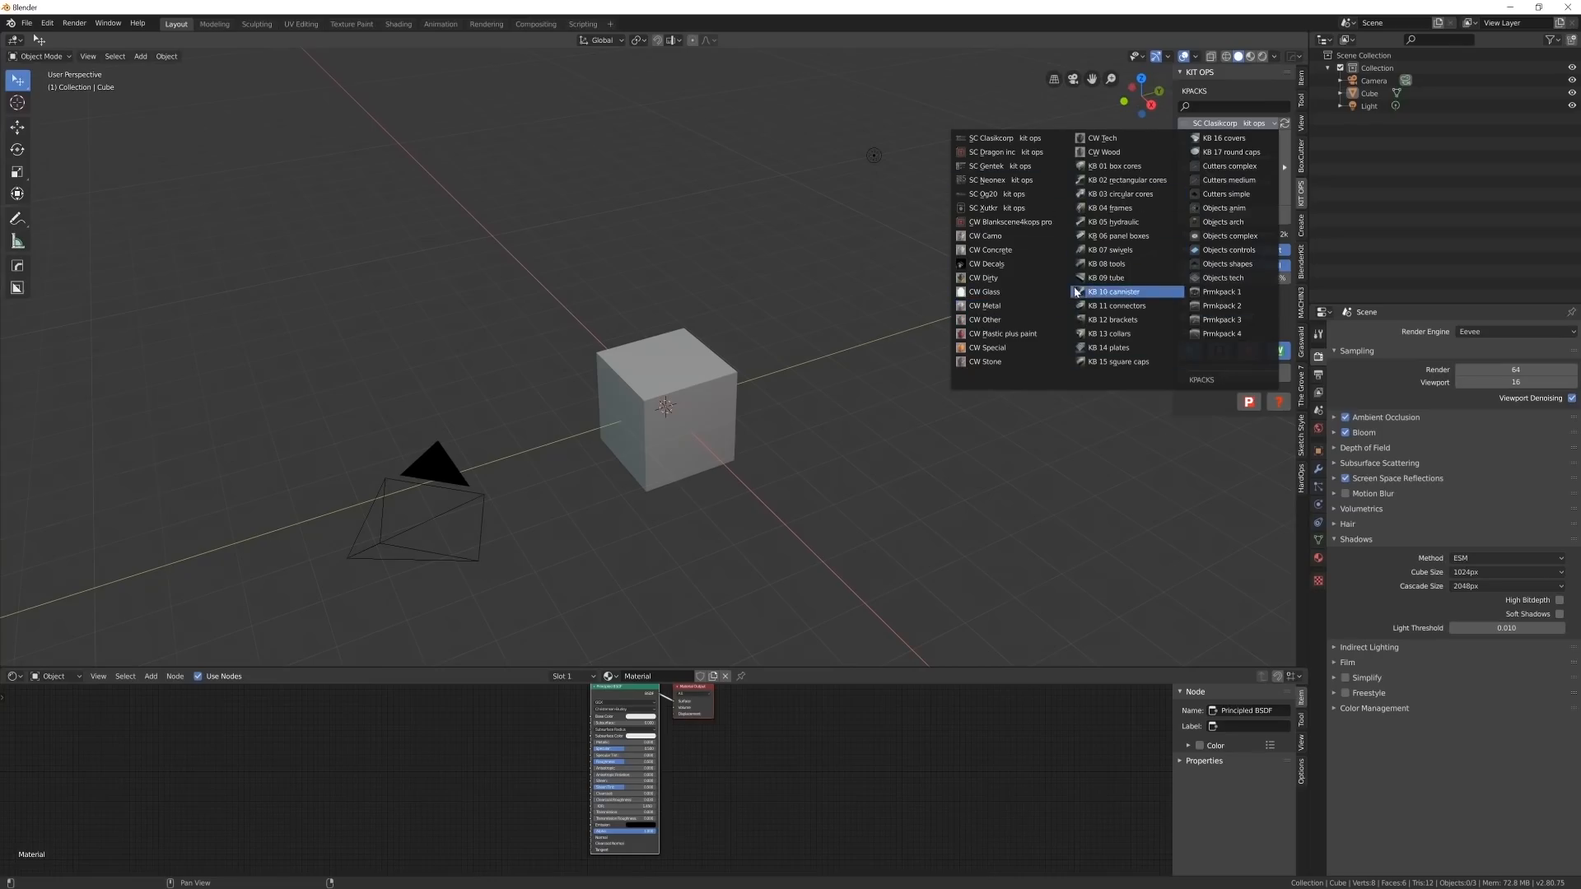
left_click(1220, 128)
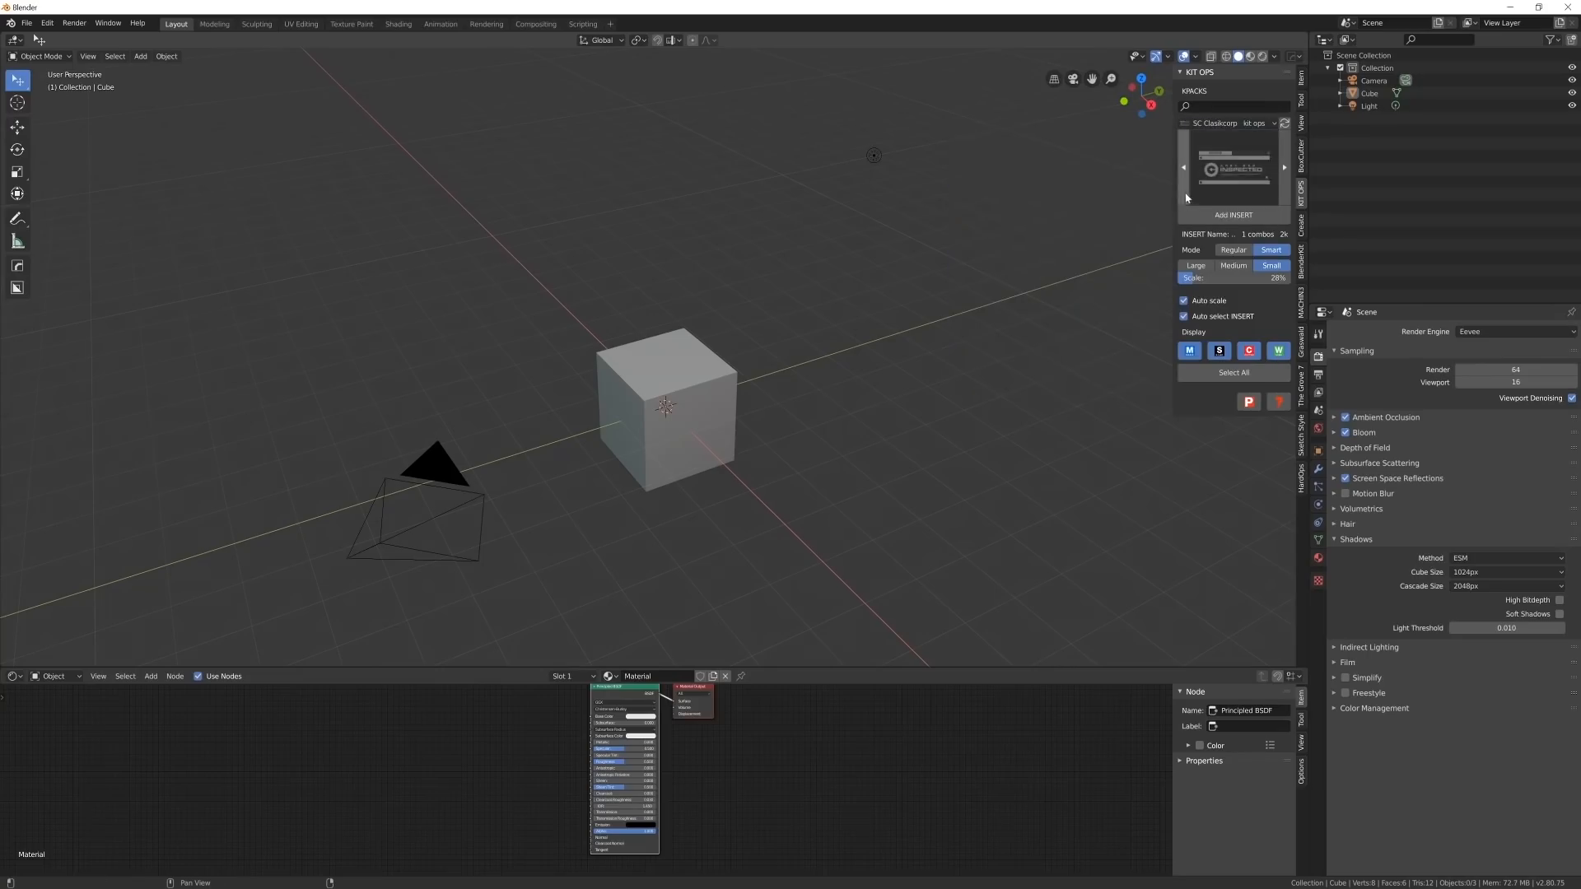
- Switch the viewport to rendered shading with the cube and ground plane in view
key("z")
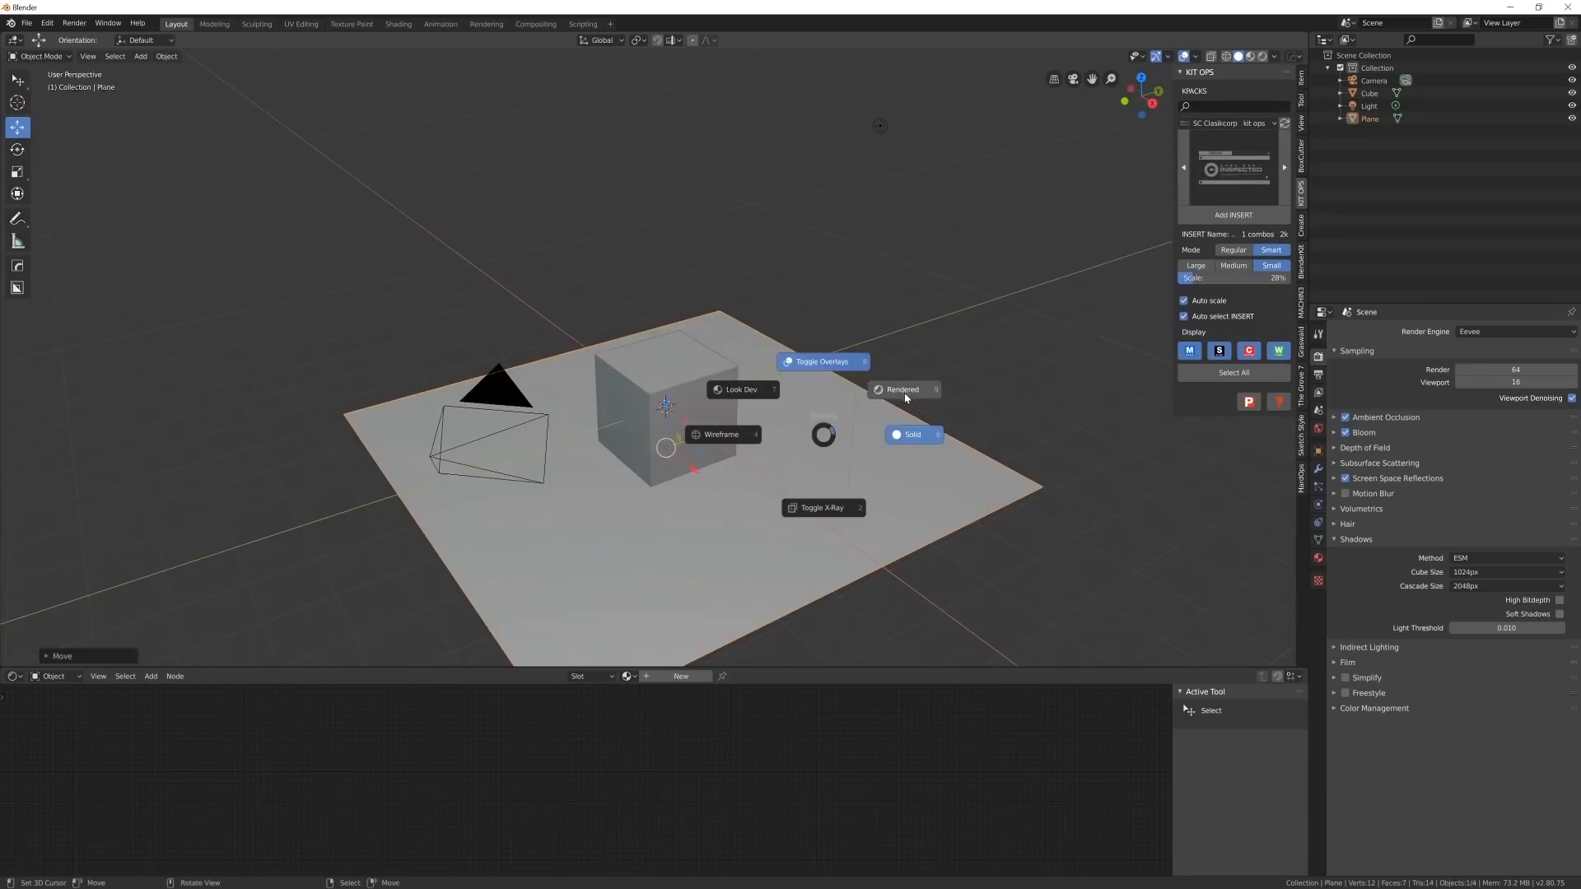
left_click(819, 358)
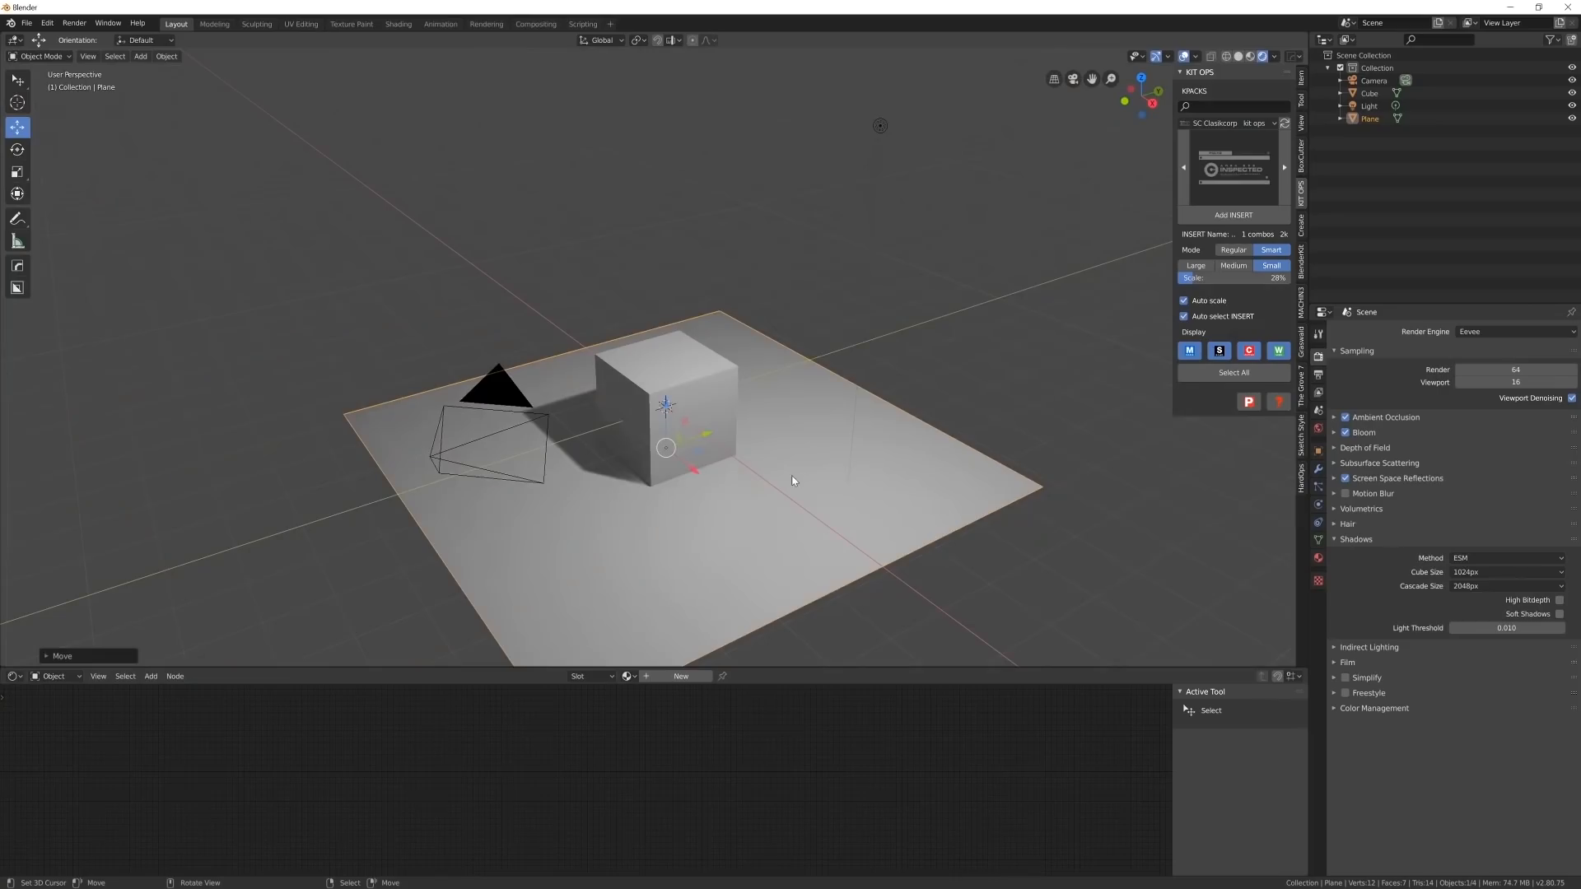
mouse_move(789, 476)
middle_mouse_down()
mouse_move(741, 474)
mouse_move(731, 514)
middle_mouse_up()
- Enlarge the ground plane and stretch the cube upward into a tall tower block
middle_click_drag(731, 513, 715, 472, "shift")
key("s")
left_click(739, 506)
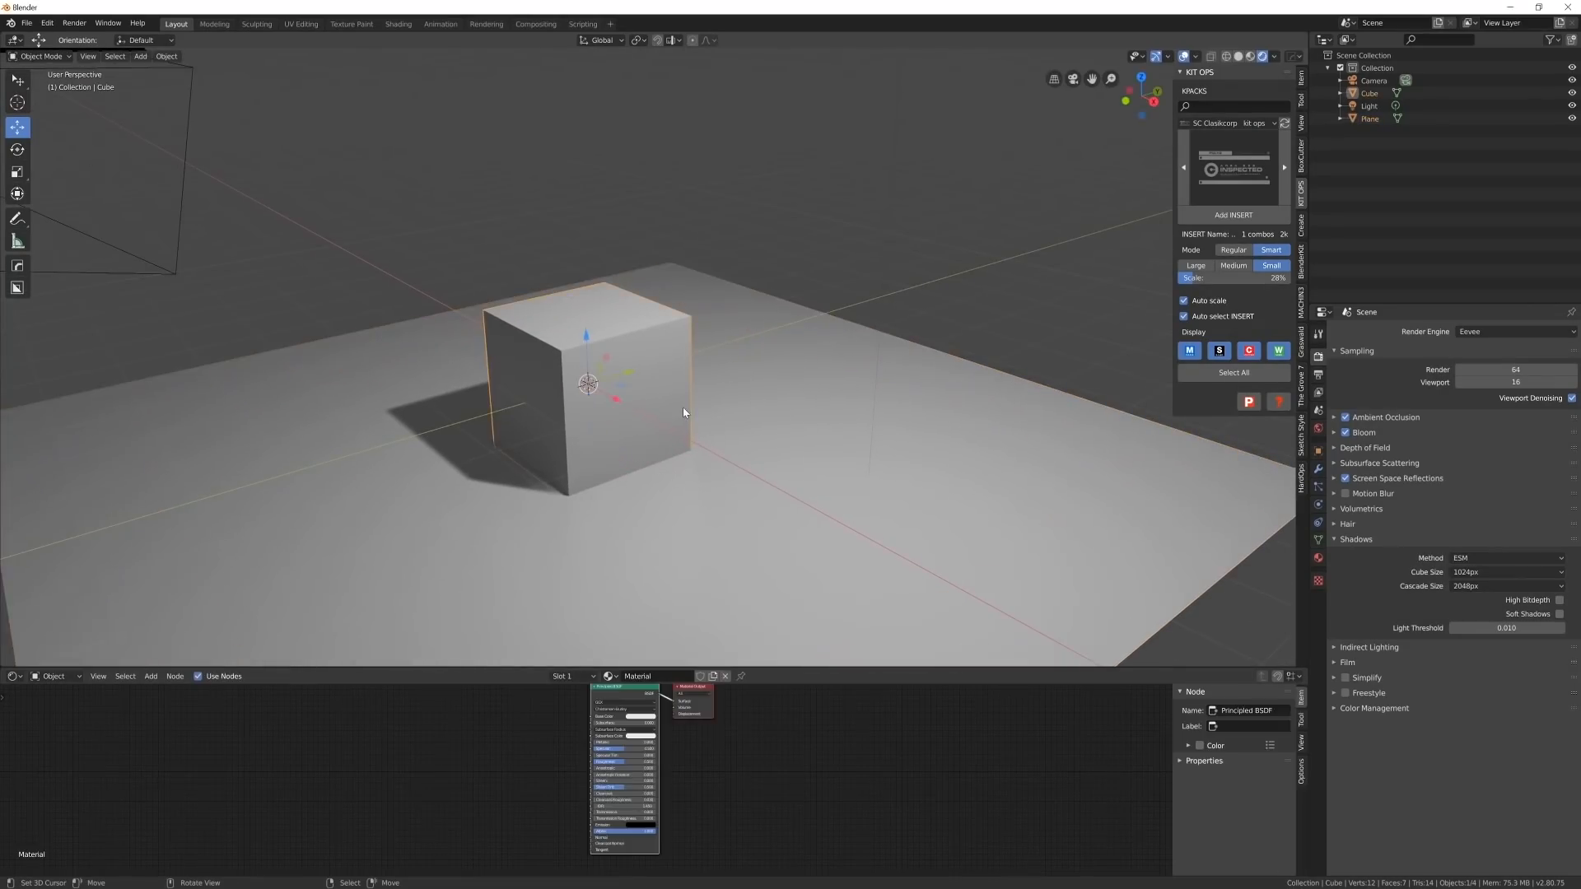
middle_click_drag(683, 407, 719, 455)
left_click_drag(592, 337, 583, 233)
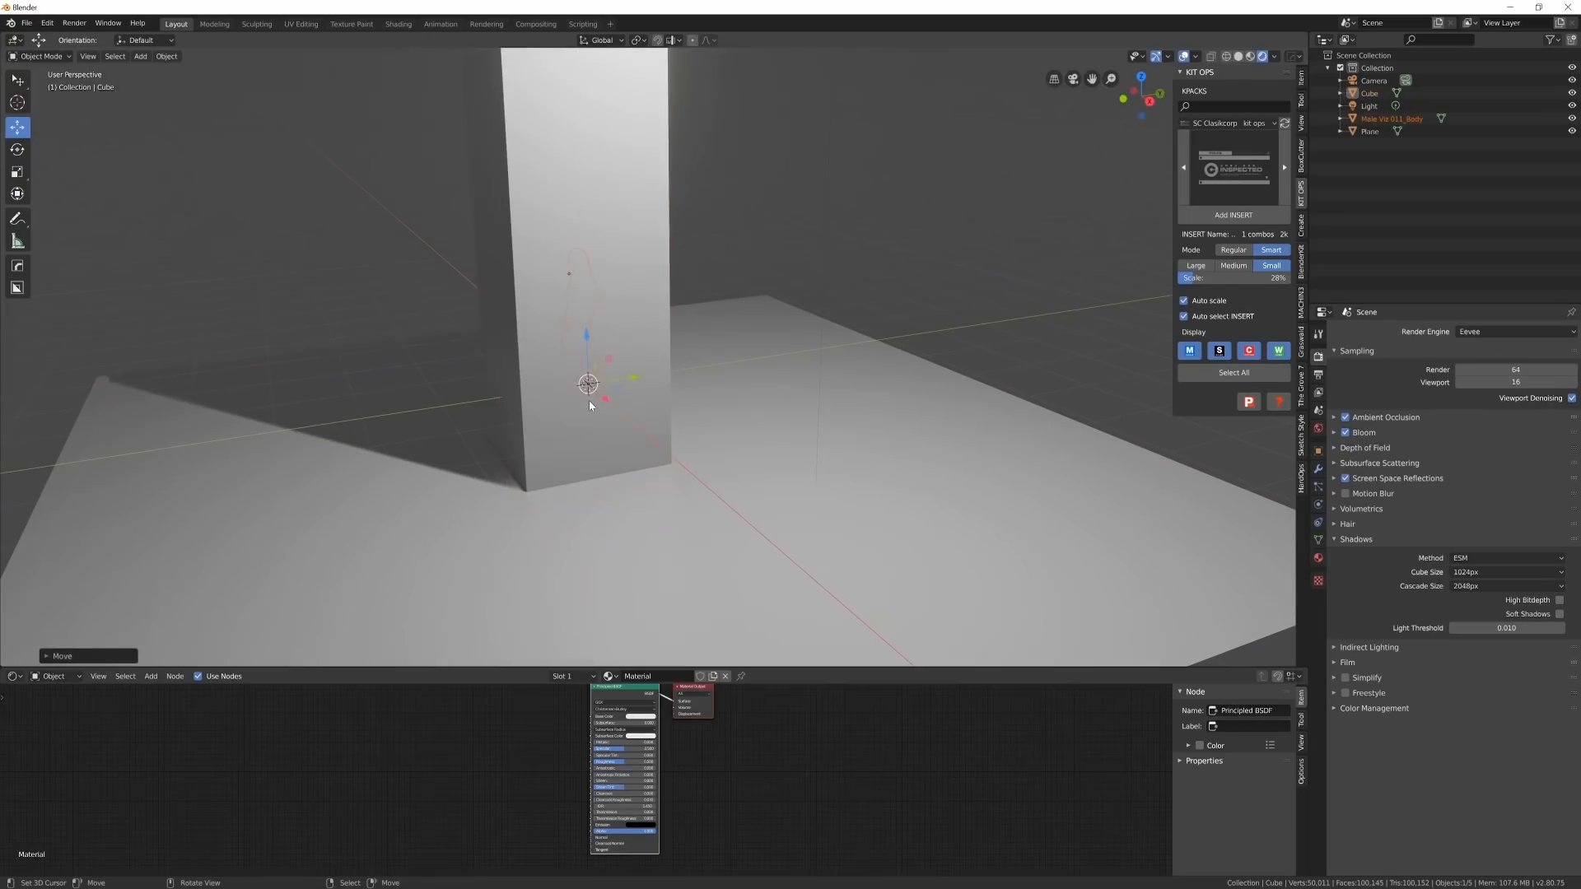
- Move the human figure out onto the ground in front of the tower and scale it down as a size reference
left_click_drag(612, 405, 744, 538)
key("s")
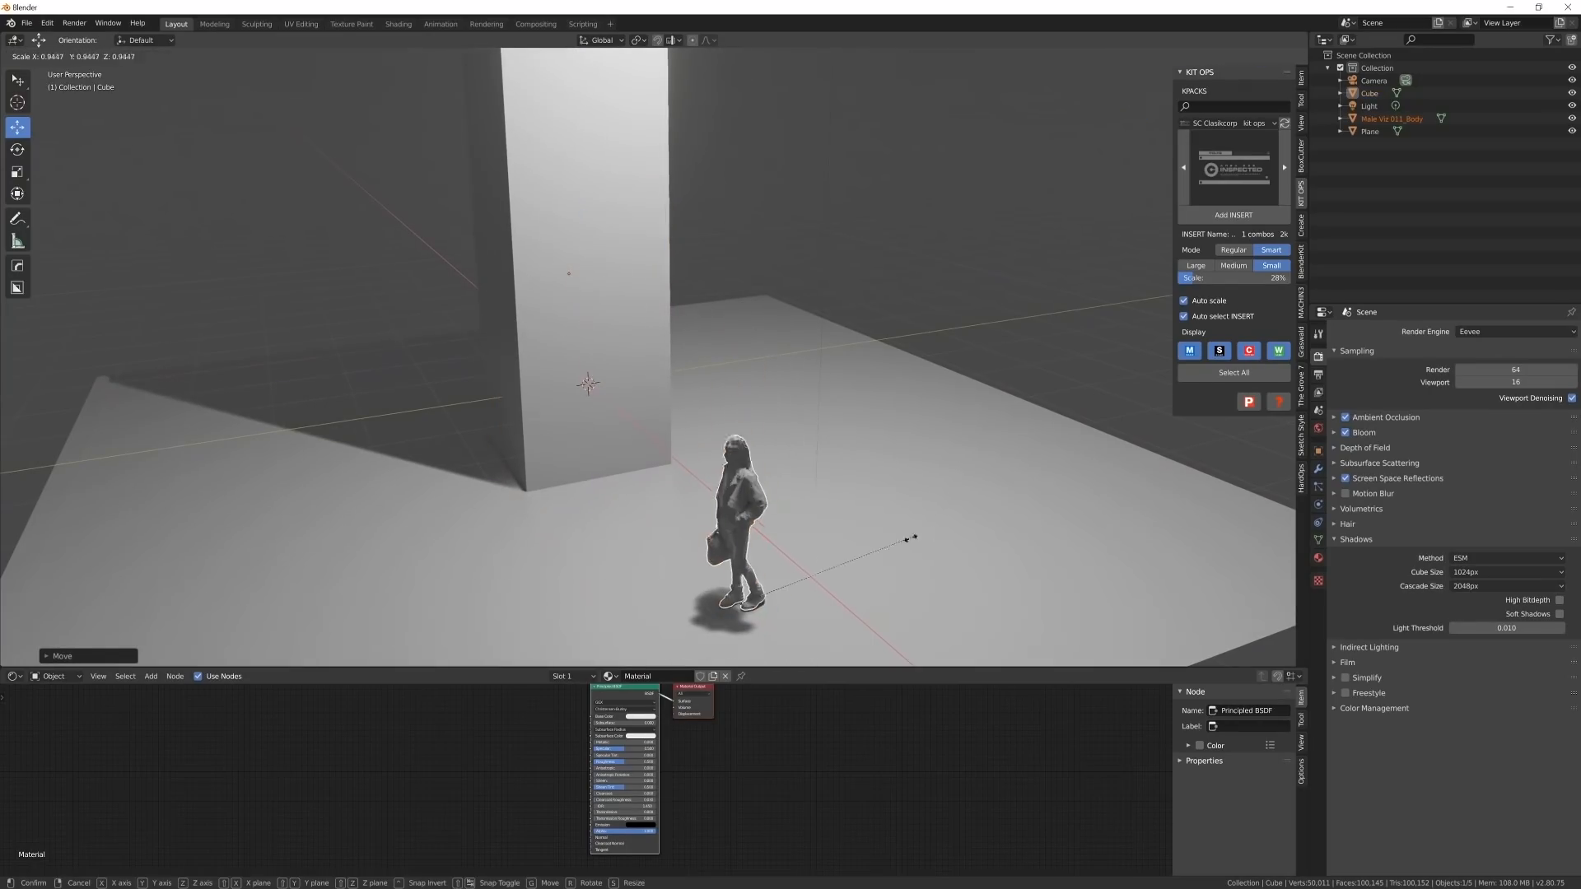
left_click(855, 569)
key("g")
key("z")
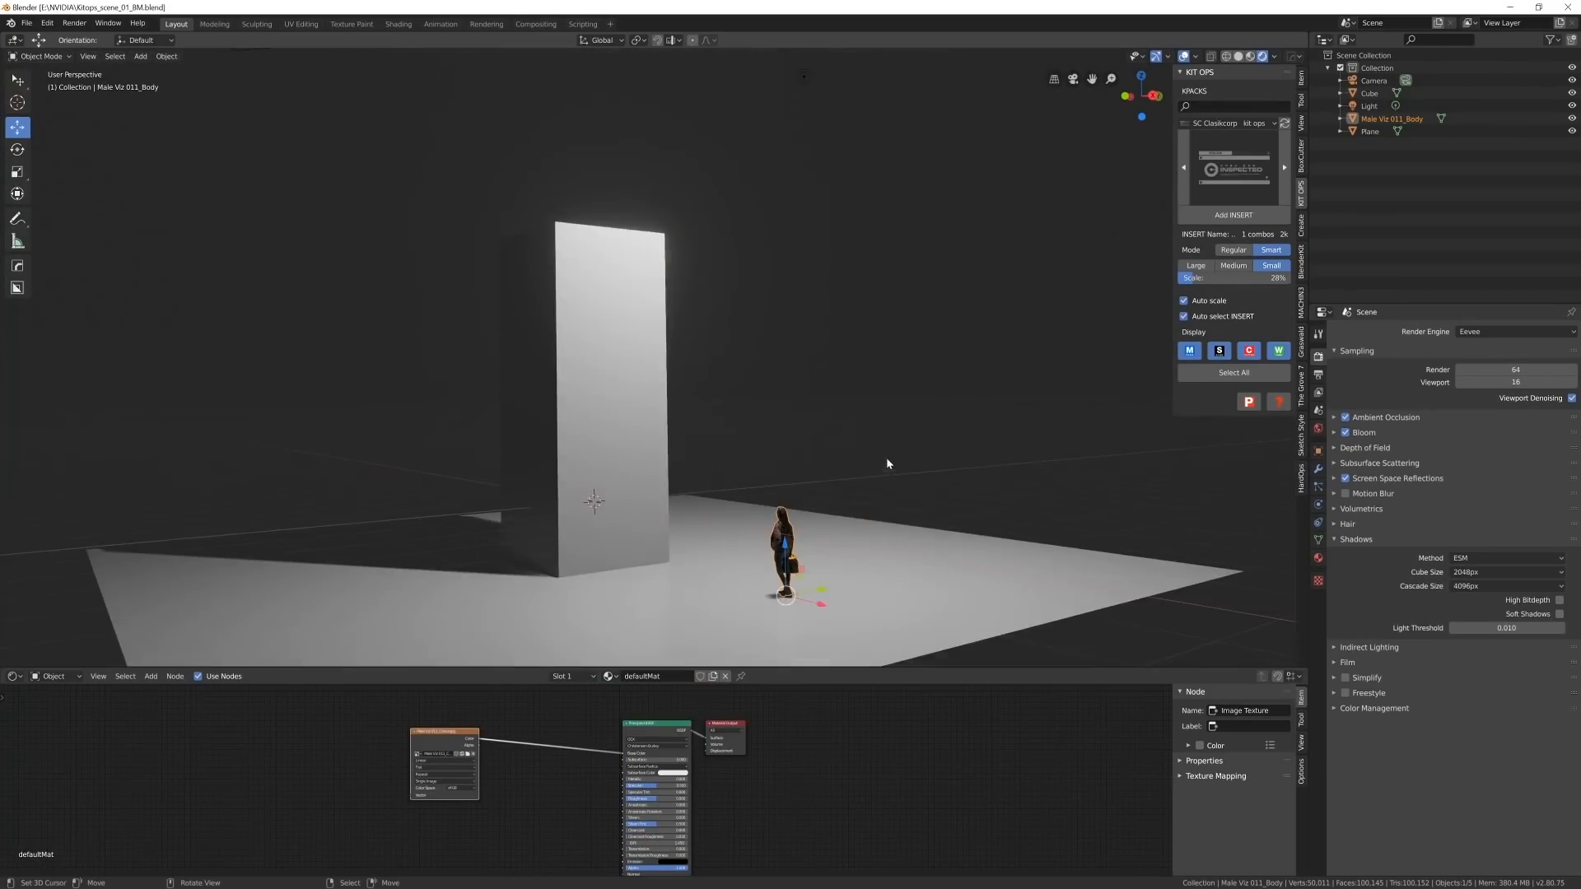
middle_click_drag(886, 463, 900, 419)
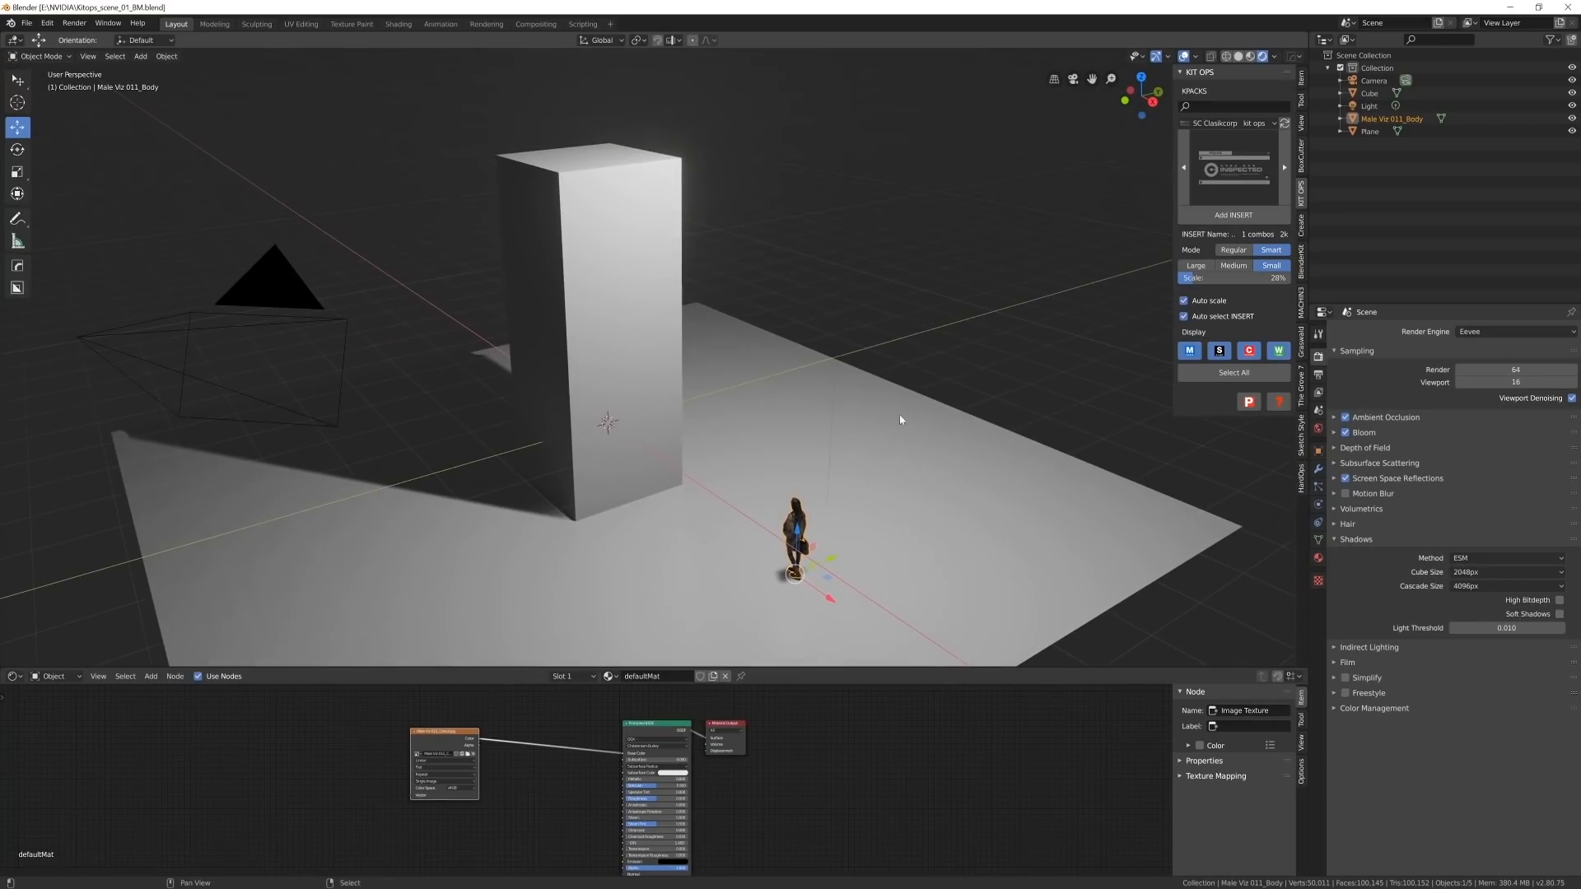
- Add the ADV Cube4 1 INSERT from the Cutters medium KPACK to the lower front face of the tower
left_click(1235, 125)
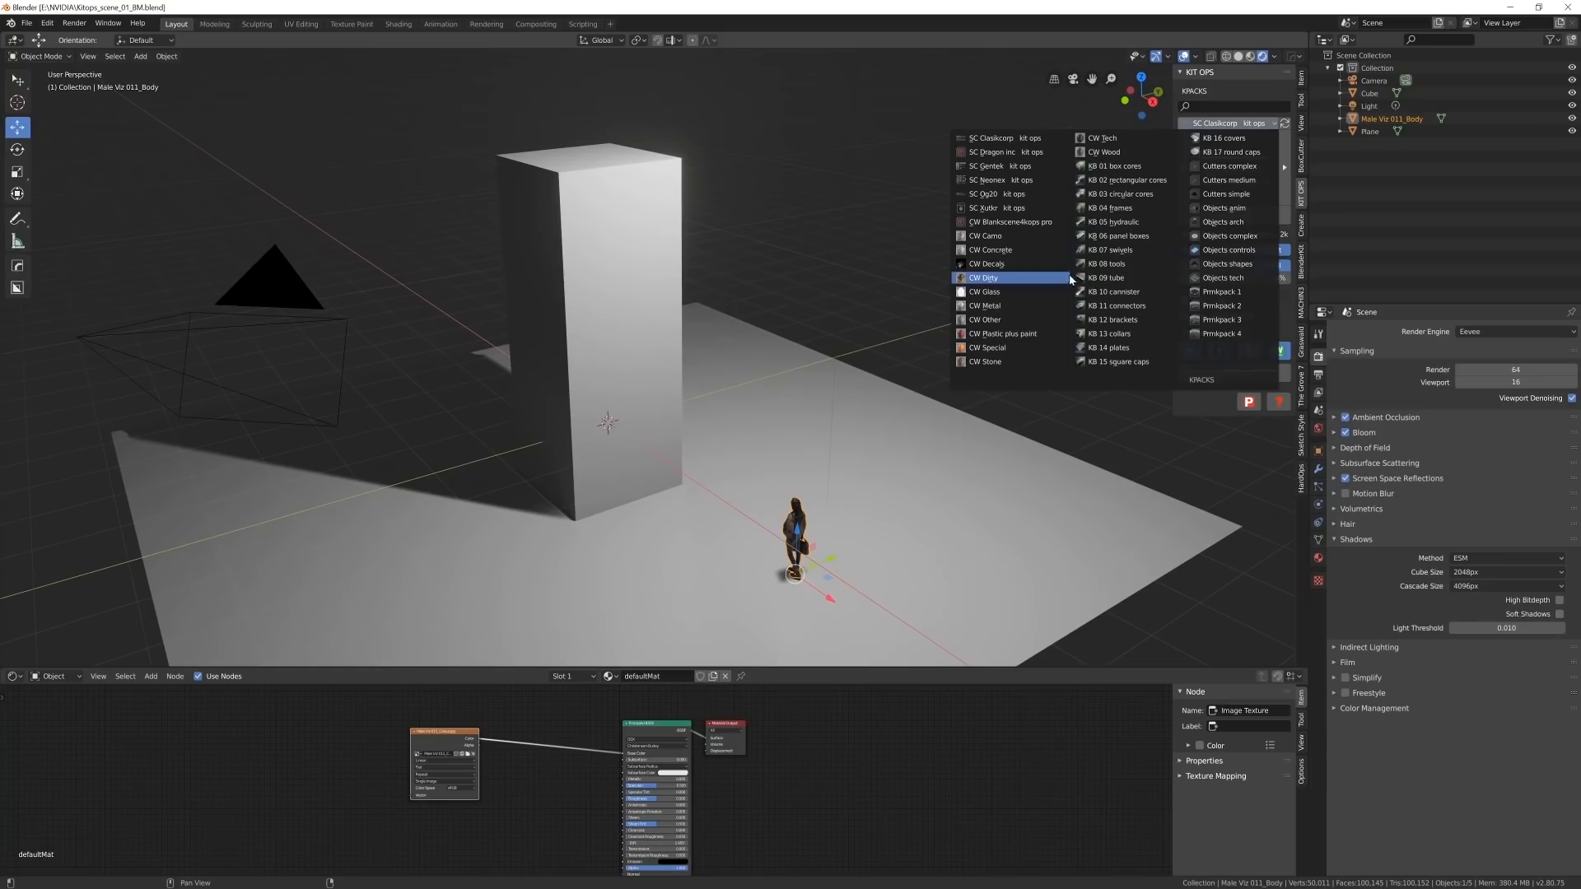
left_click(1250, 181)
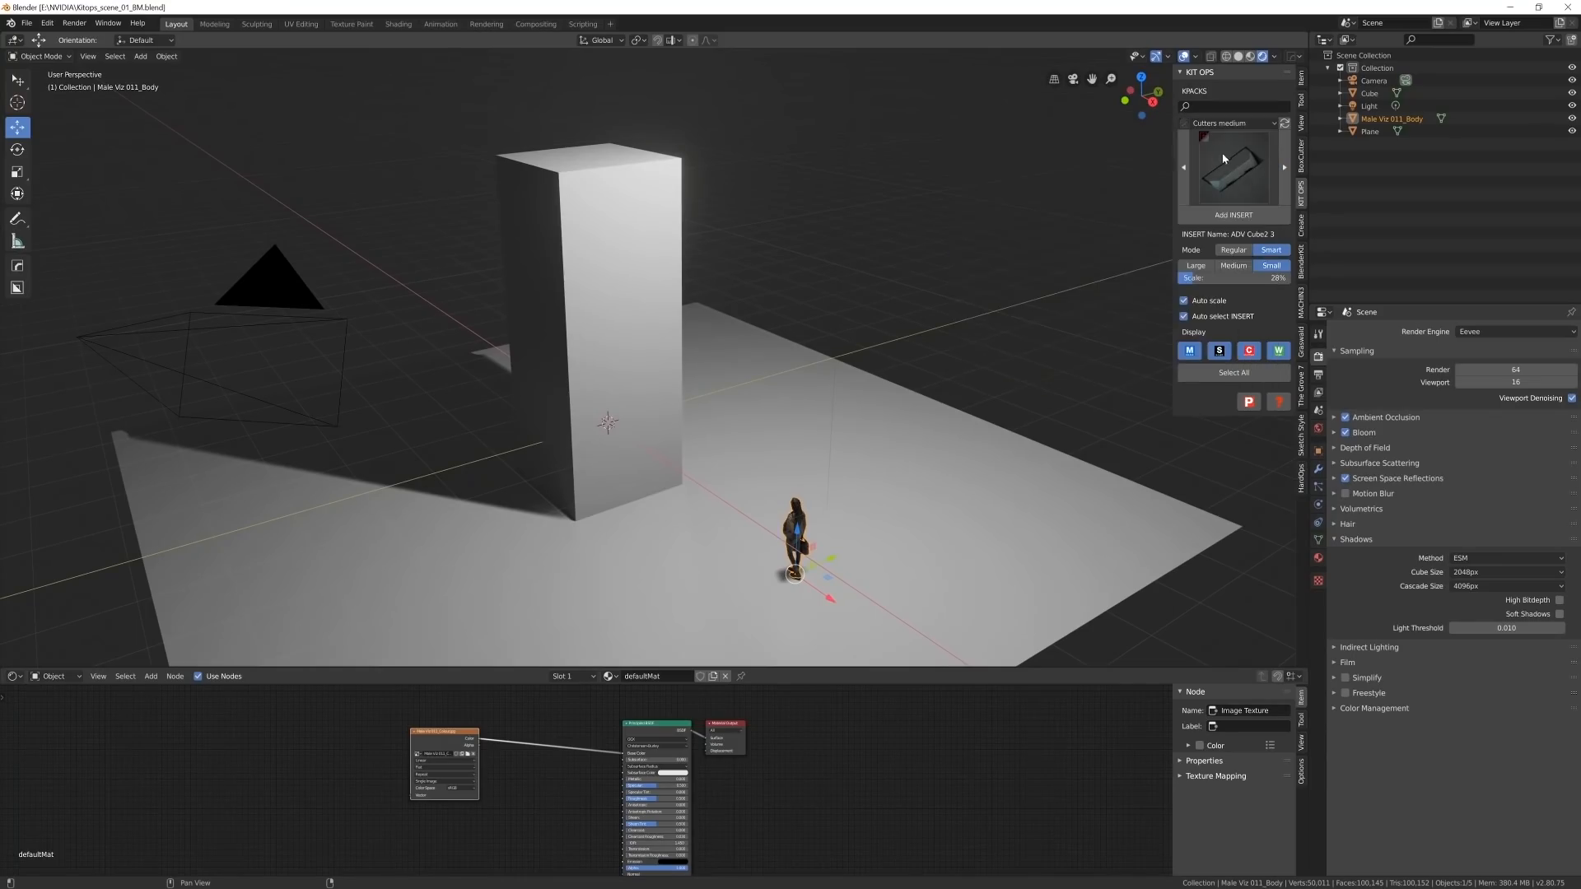
left_click(1233, 168)
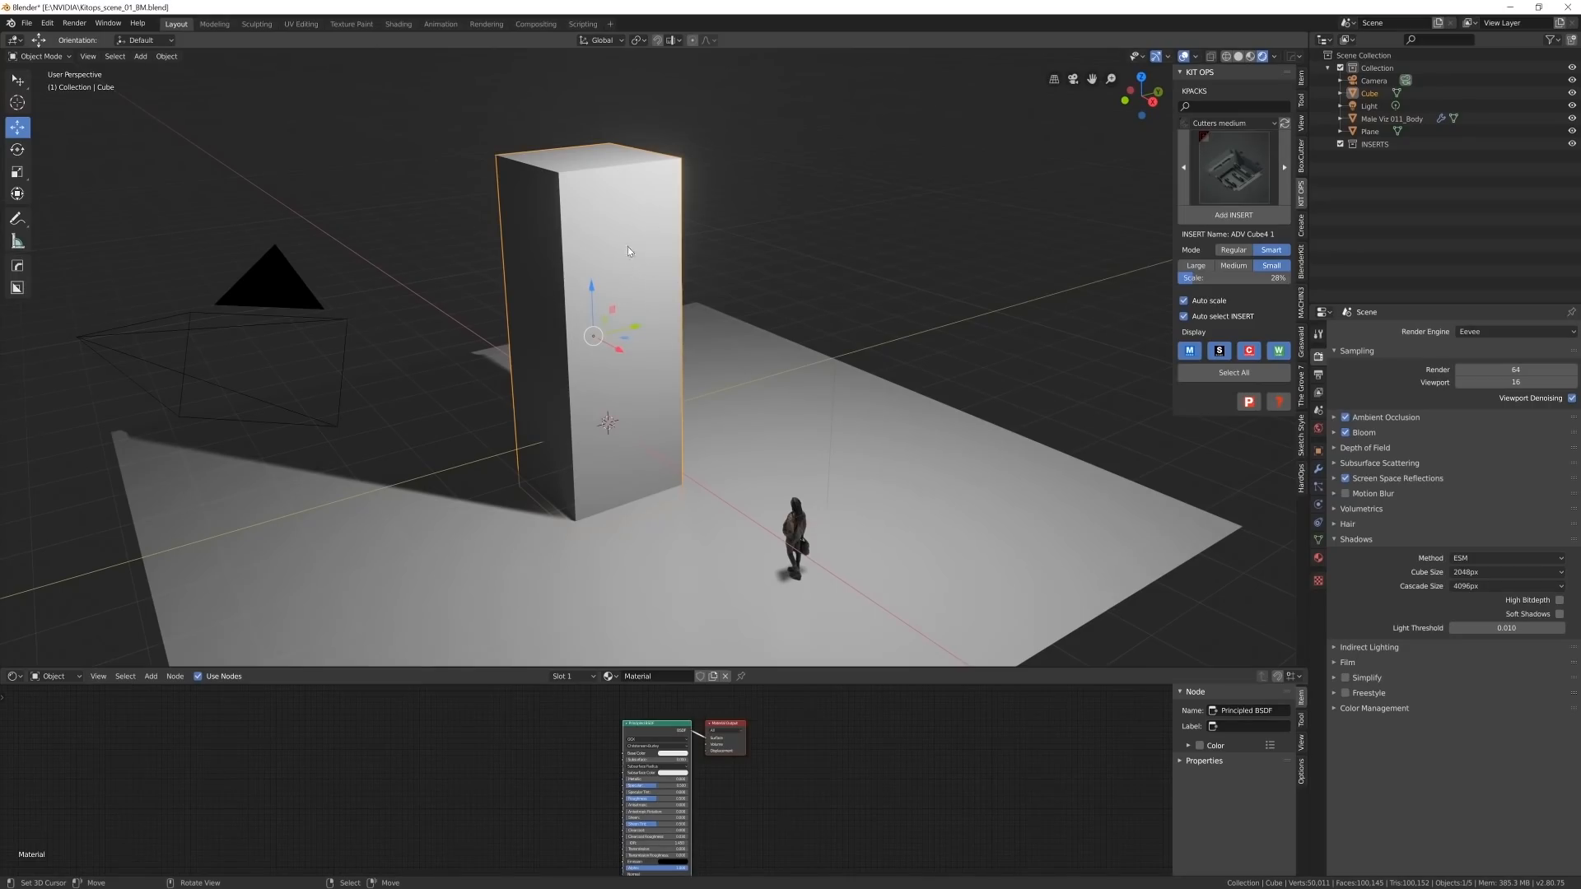
left_click(1233, 215)
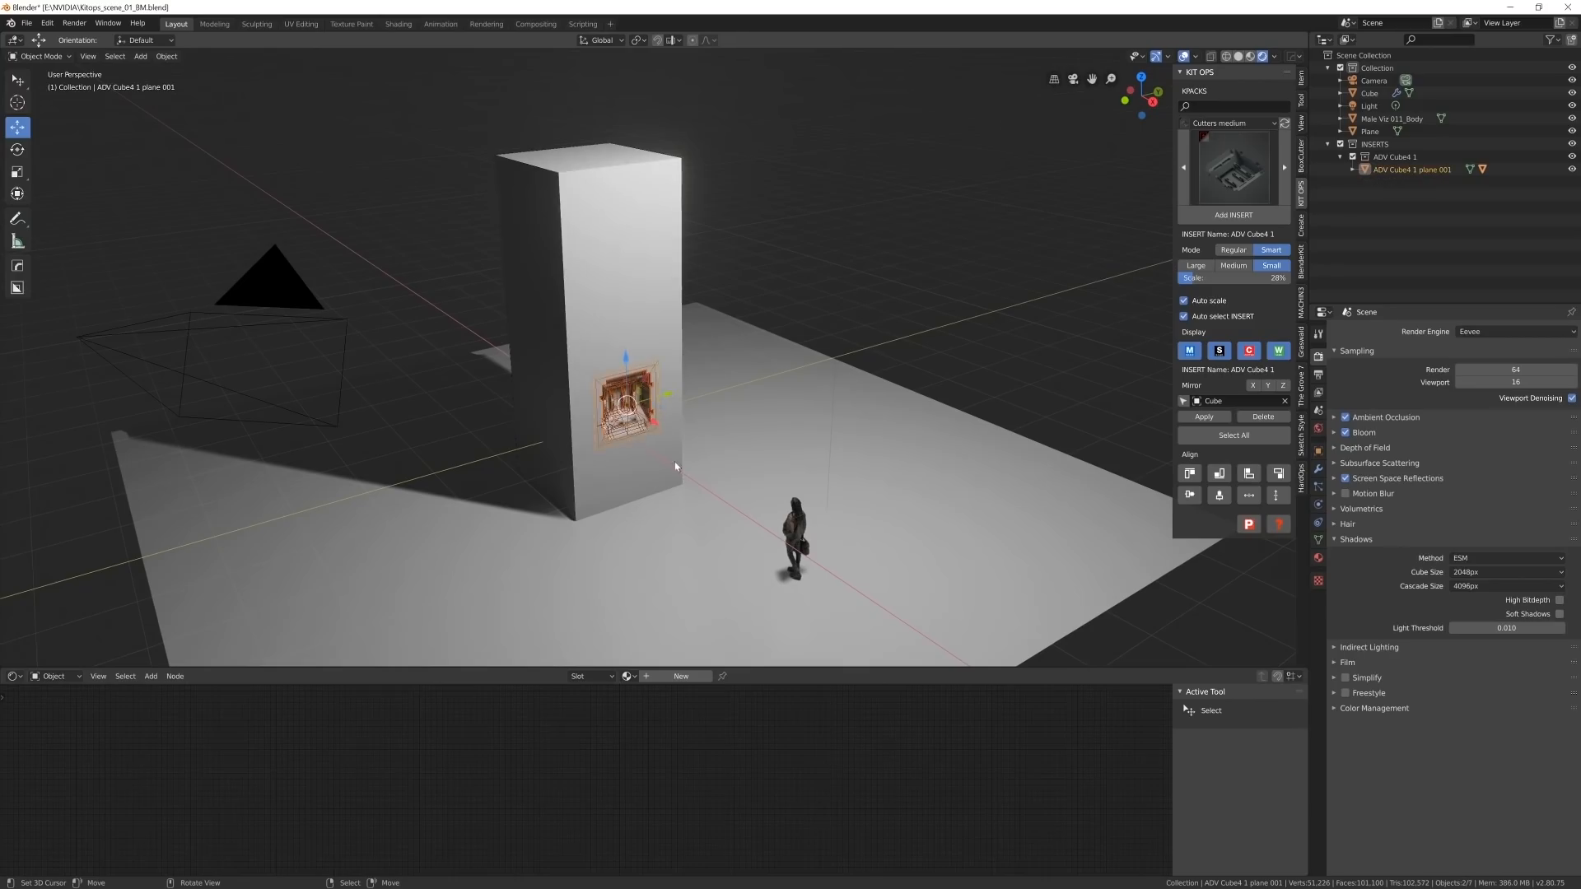
- Scale the ADV Cube4 1 cutter up beyond the tower's width and stretch it along X for a deeper cut
scroll(685, 469, "up", 4)
middle_click_drag(758, 427, 800, 311)
scroll(765, 395, "up", 3)
key("s")
left_click(797, 362)
key("s")
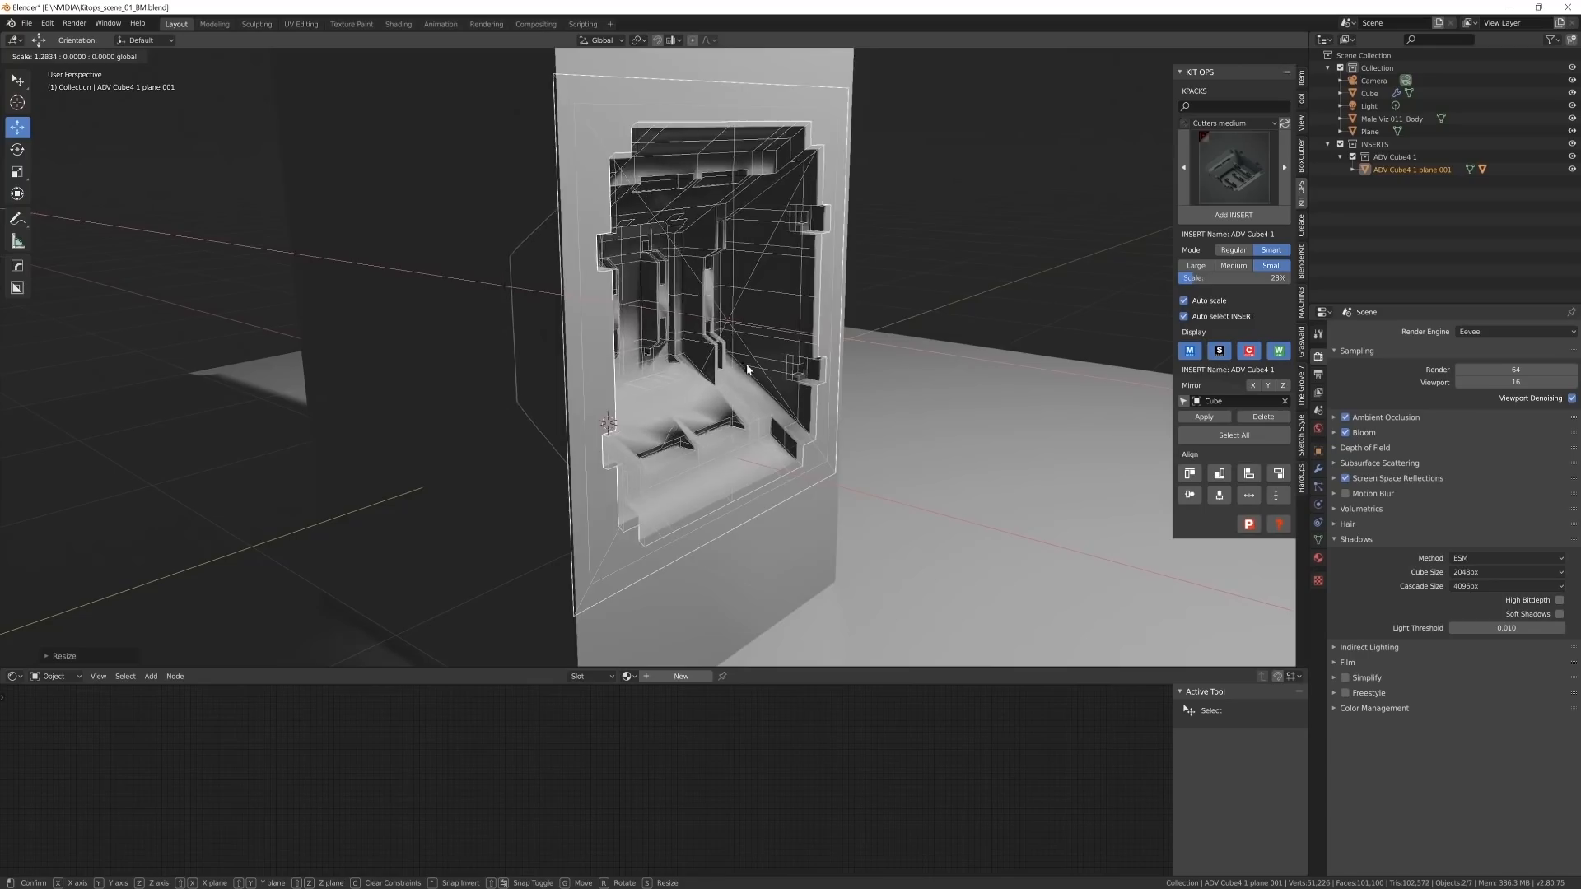
left_click(763, 384)
key("KP_Decimal")
middle_click_drag(607, 423, 734, 367)
scroll(565, 350, "up", 3)
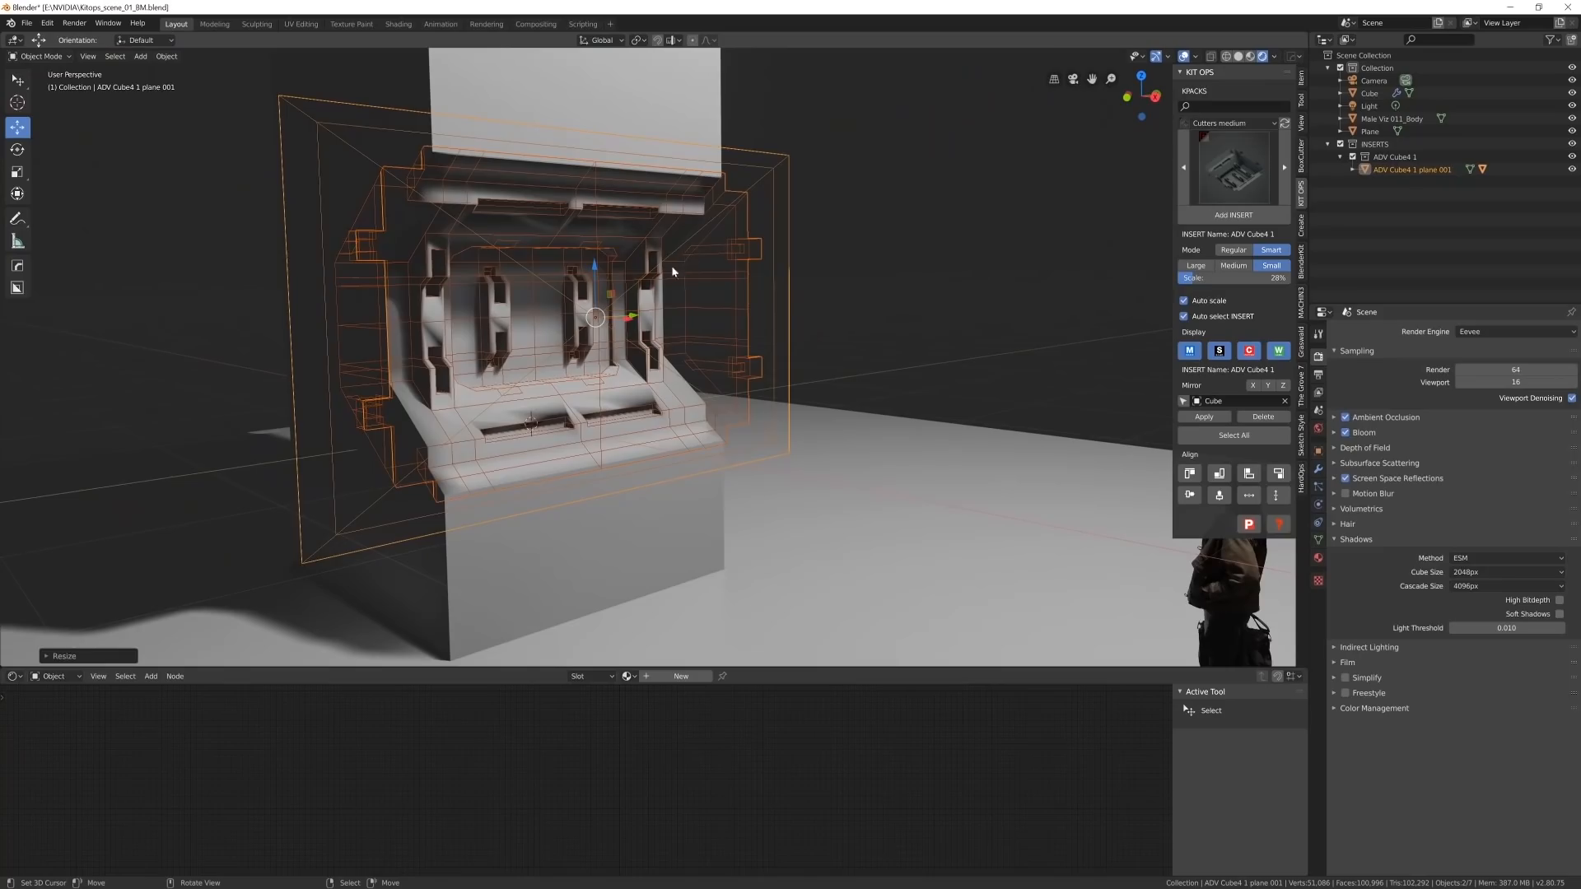
middle_click_drag(671, 265, 652, 280)
- Select the tower and sharpen its shading with the Hard Ops Sharpen operation
right_click(592, 62)
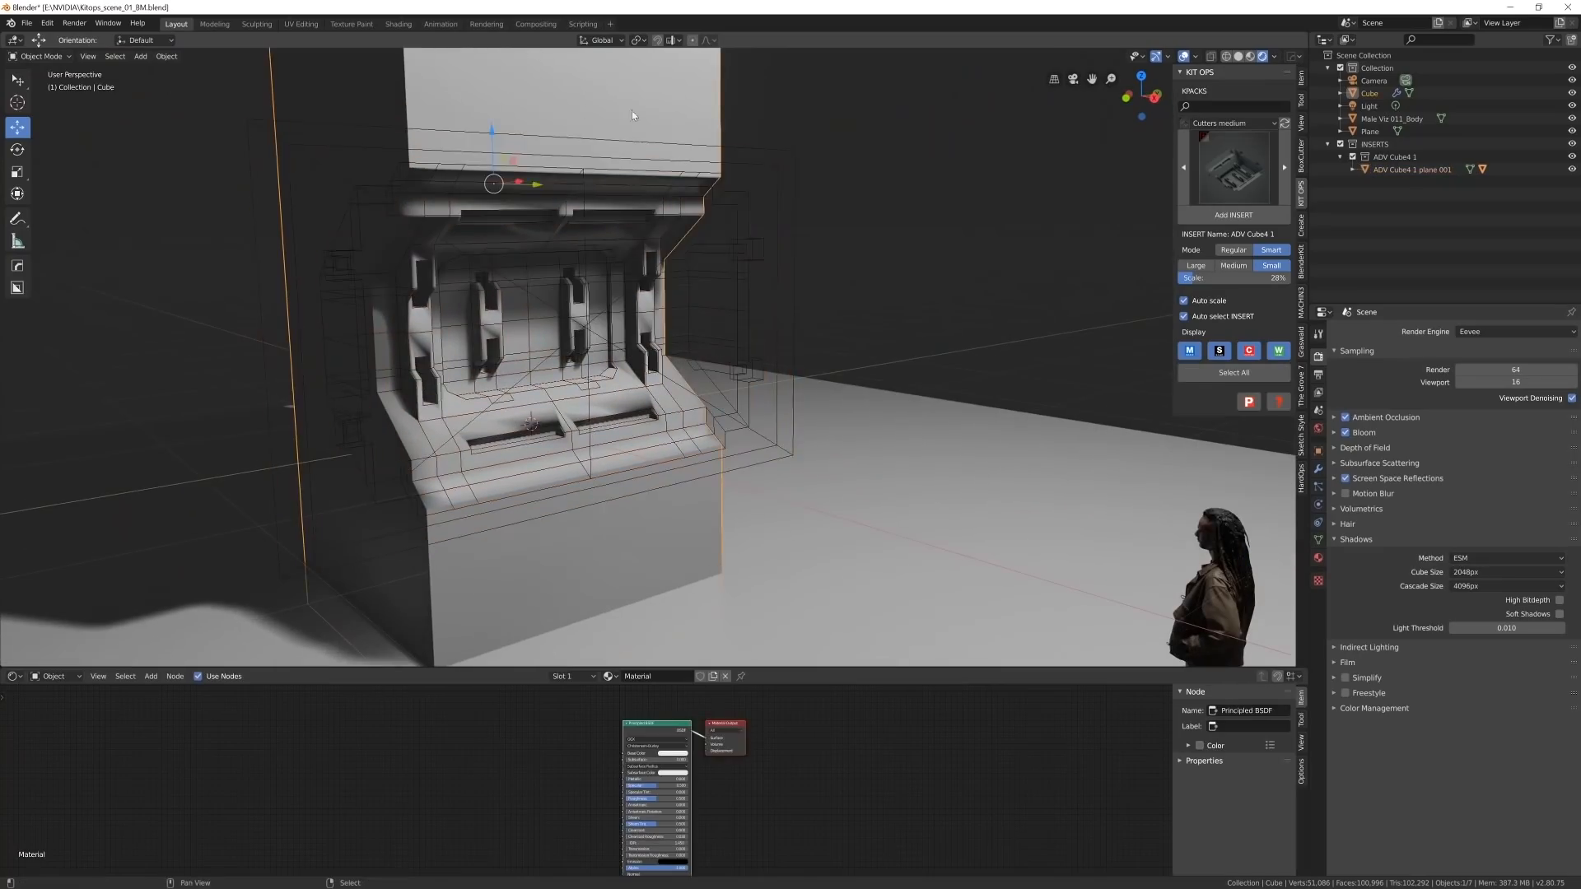
middle_click_drag(631, 111, 650, 190, "shift")
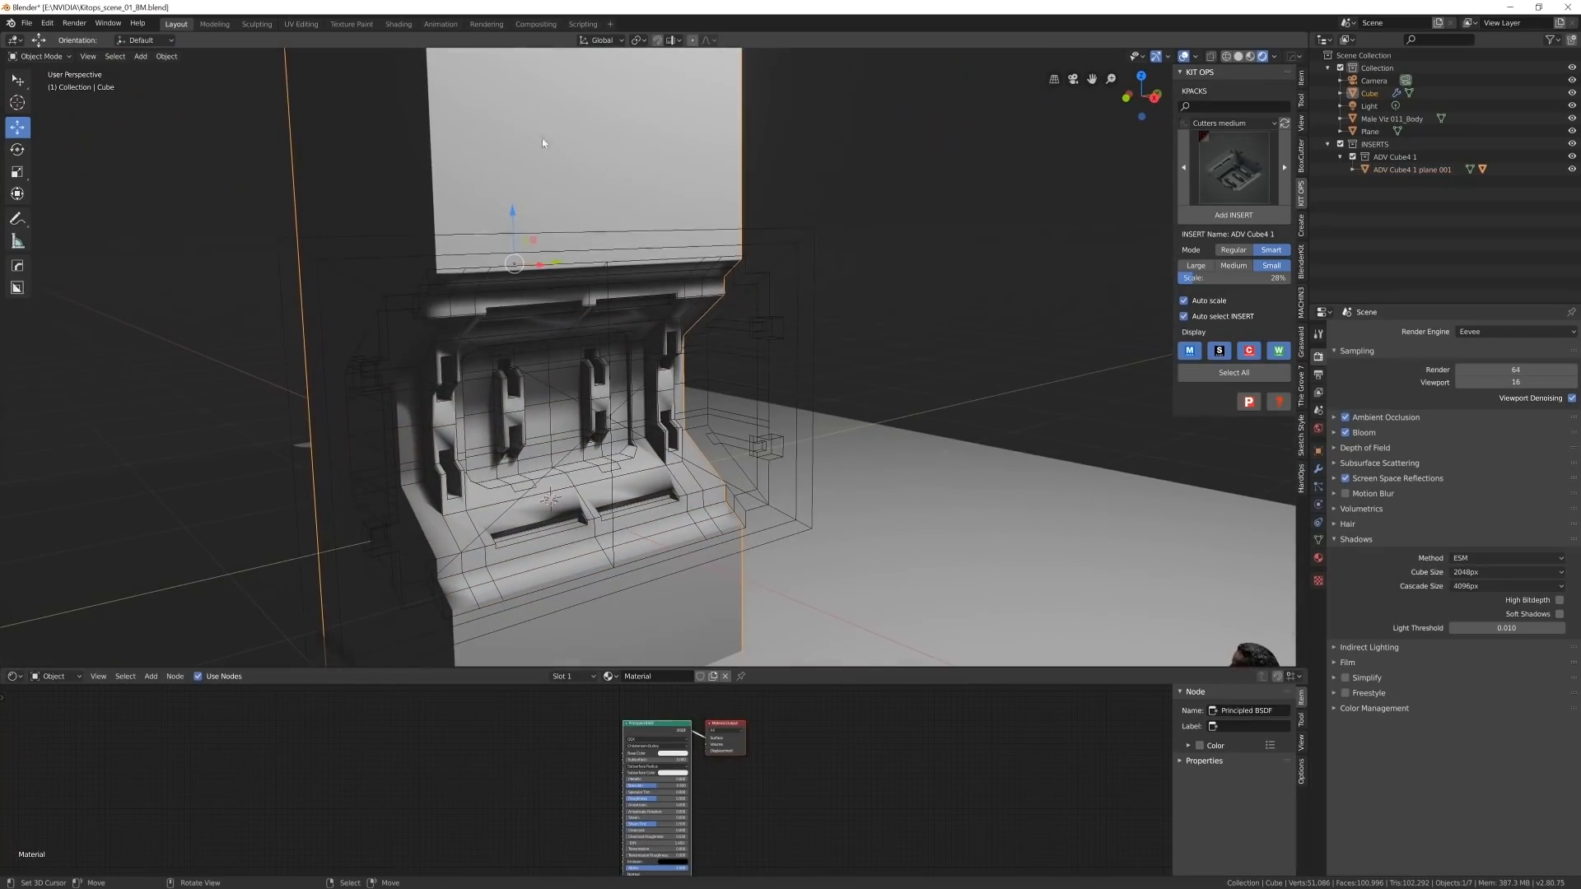
left_click(20, 268)
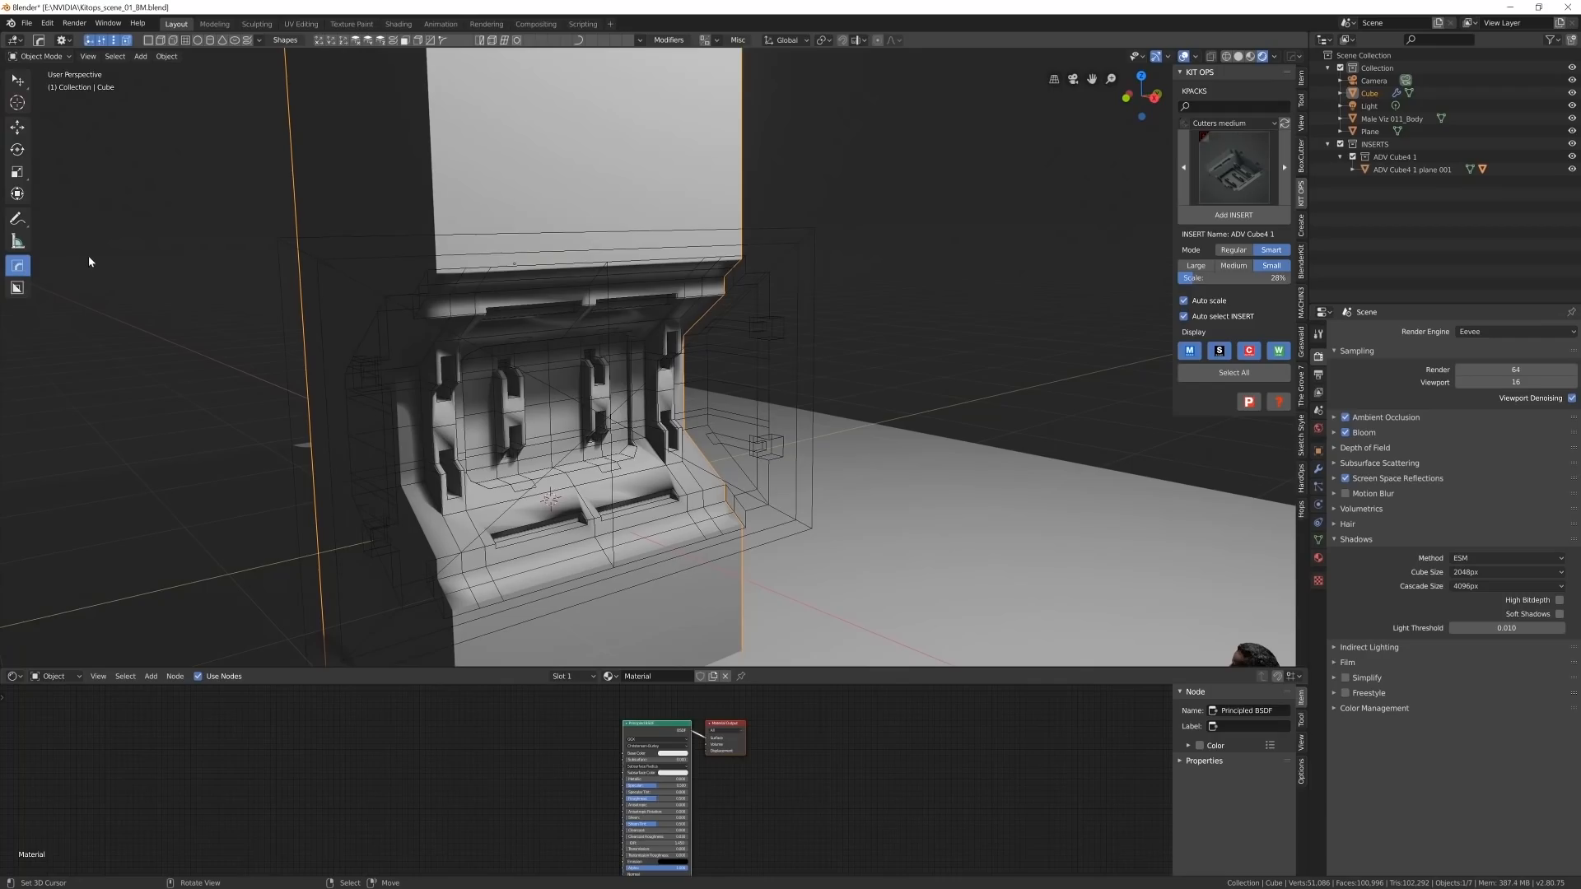
key("q")
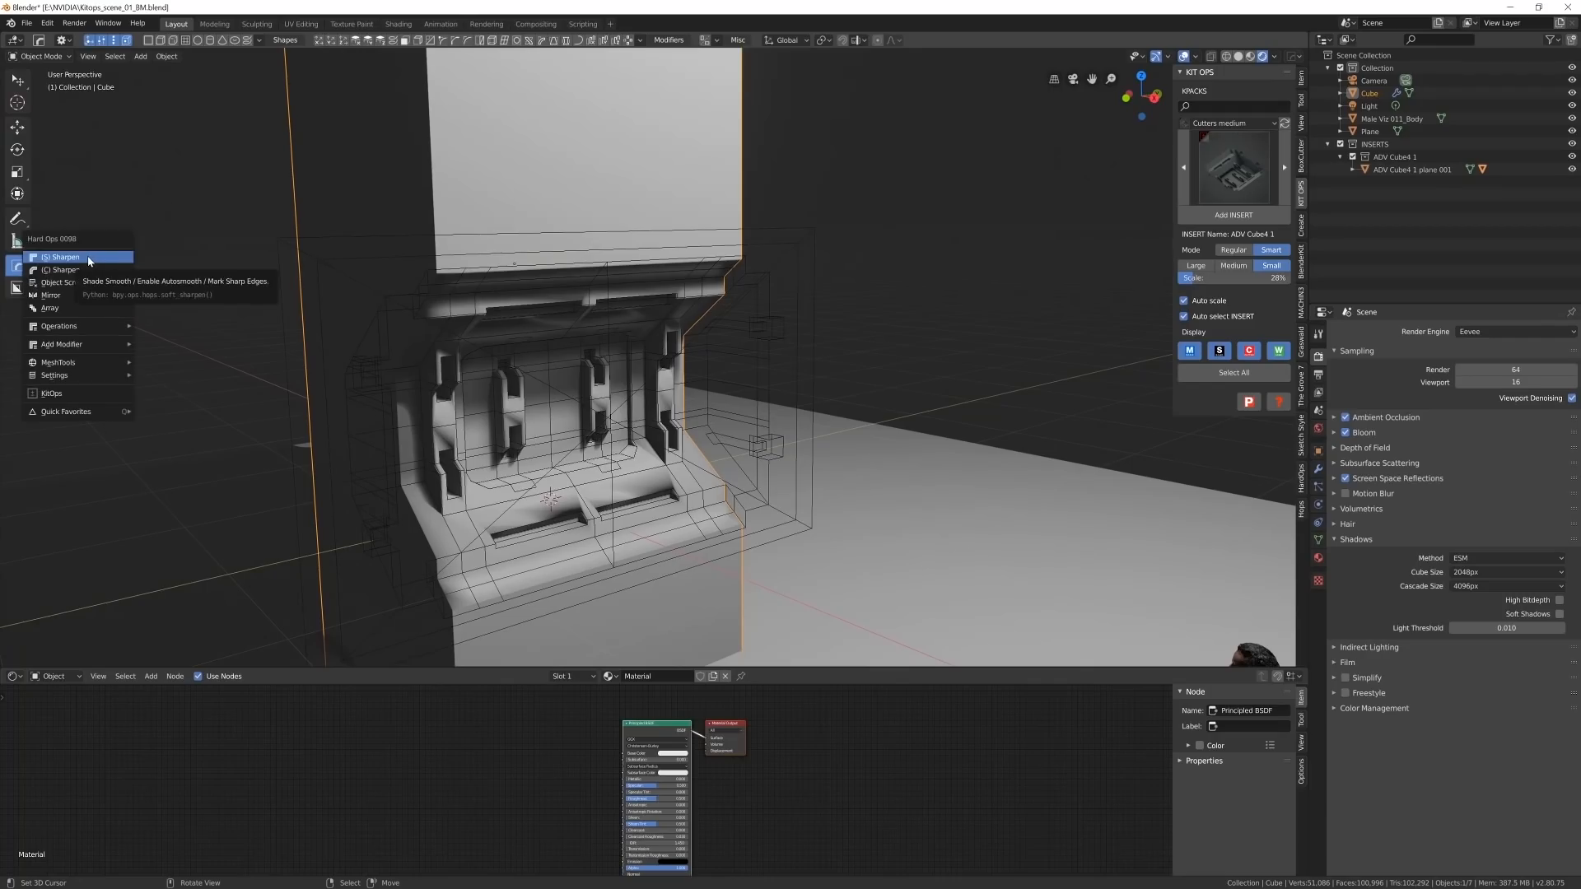
left_click(65, 257)
middle_click_drag(609, 434, 700, 310)
scroll(591, 424, "up", 2)
scroll(784, 388, "down", 4)
- Add a second ADV Cube4 1 INSERT to the tower's front face above the first one
right_click(569, 383)
left_click(1233, 164)
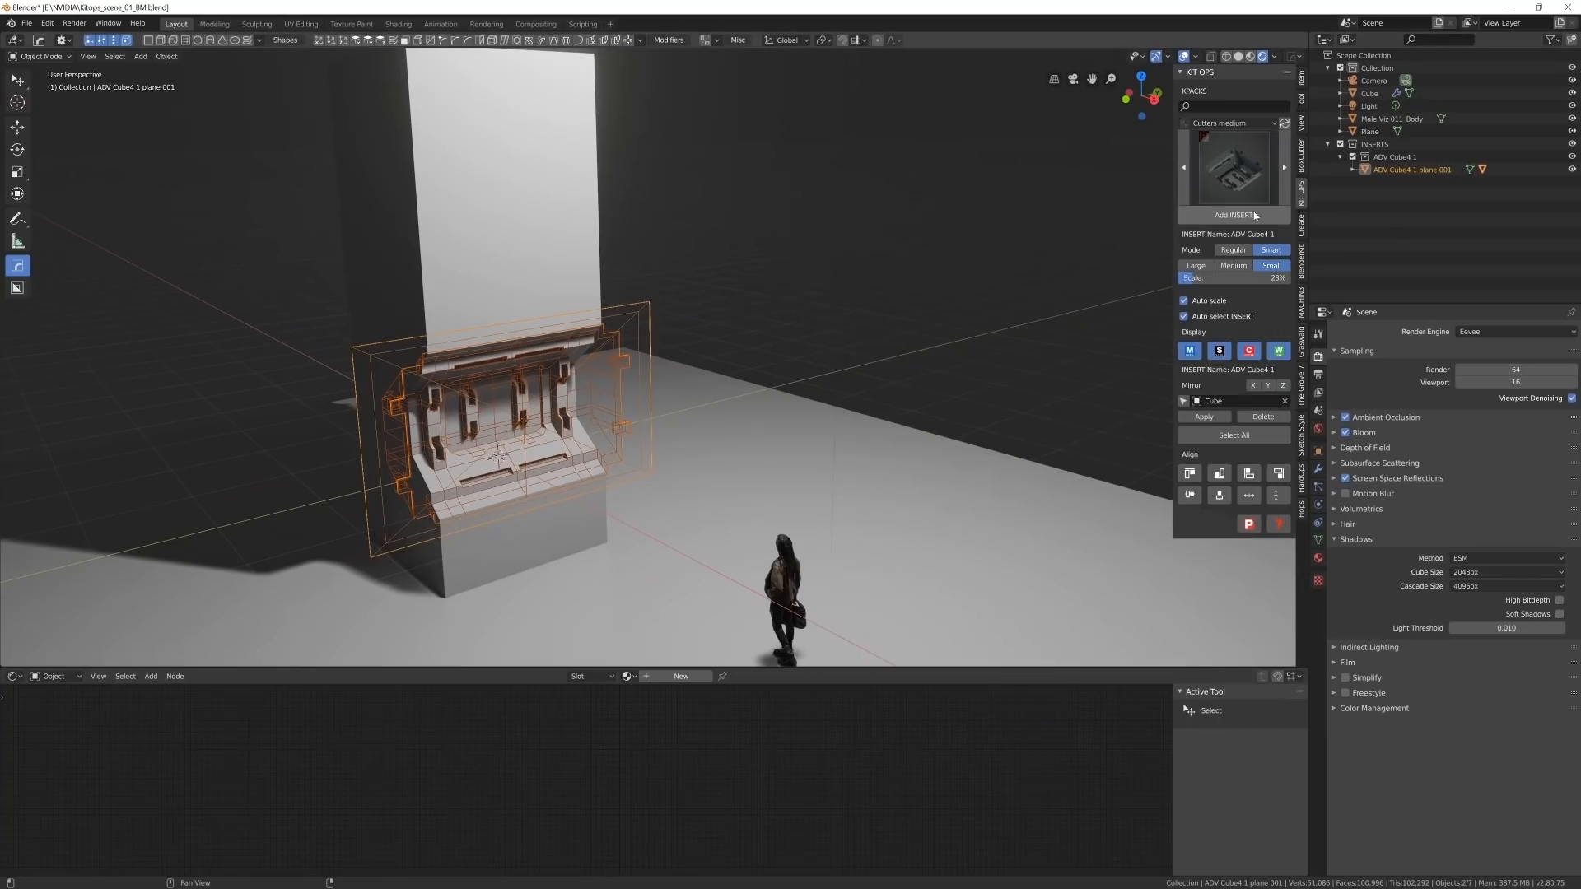
left_click(1234, 215)
left_click(531, 189)
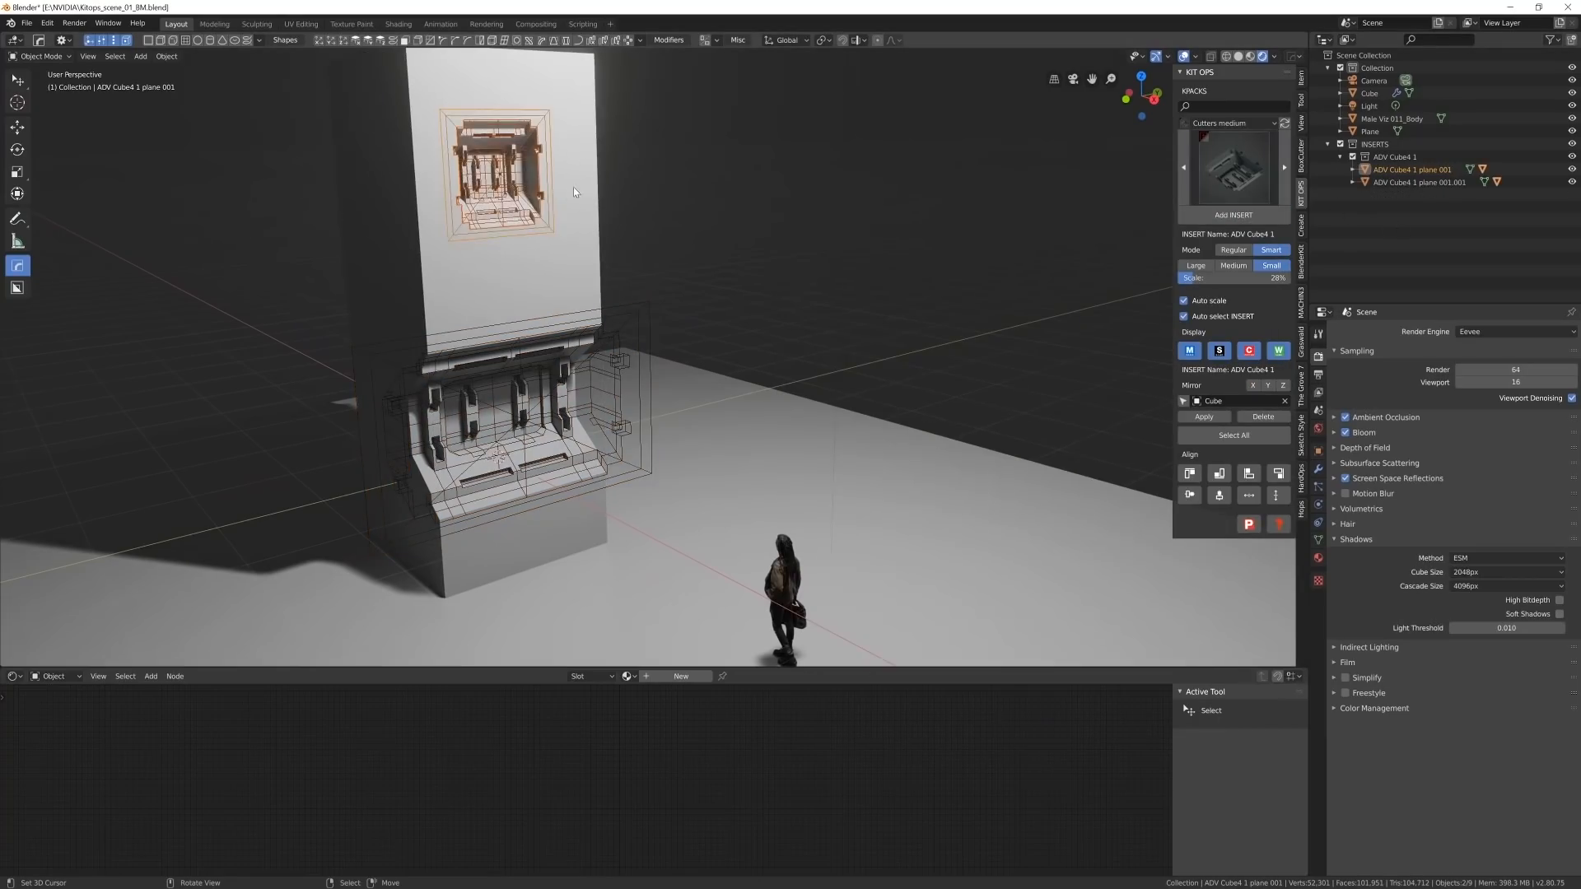
- Scale the upper ADV Cube4 1 cutter wider than the tower and stretch its depth along X
middle_click_drag(569, 209, 562, 239)
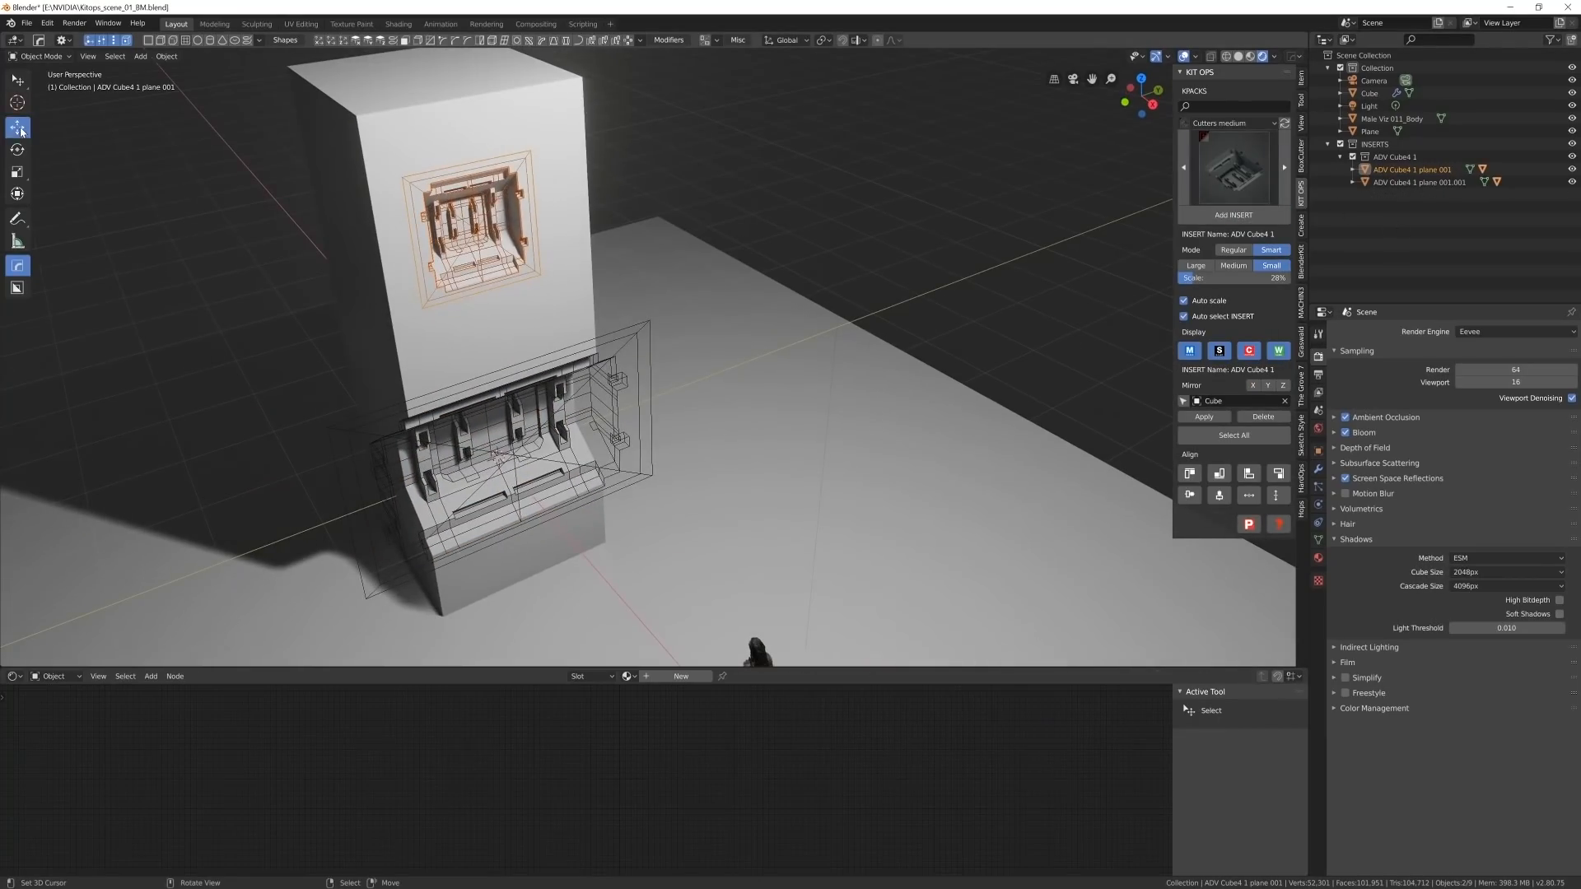
left_click(17, 127)
key("s")
left_click(578, 226)
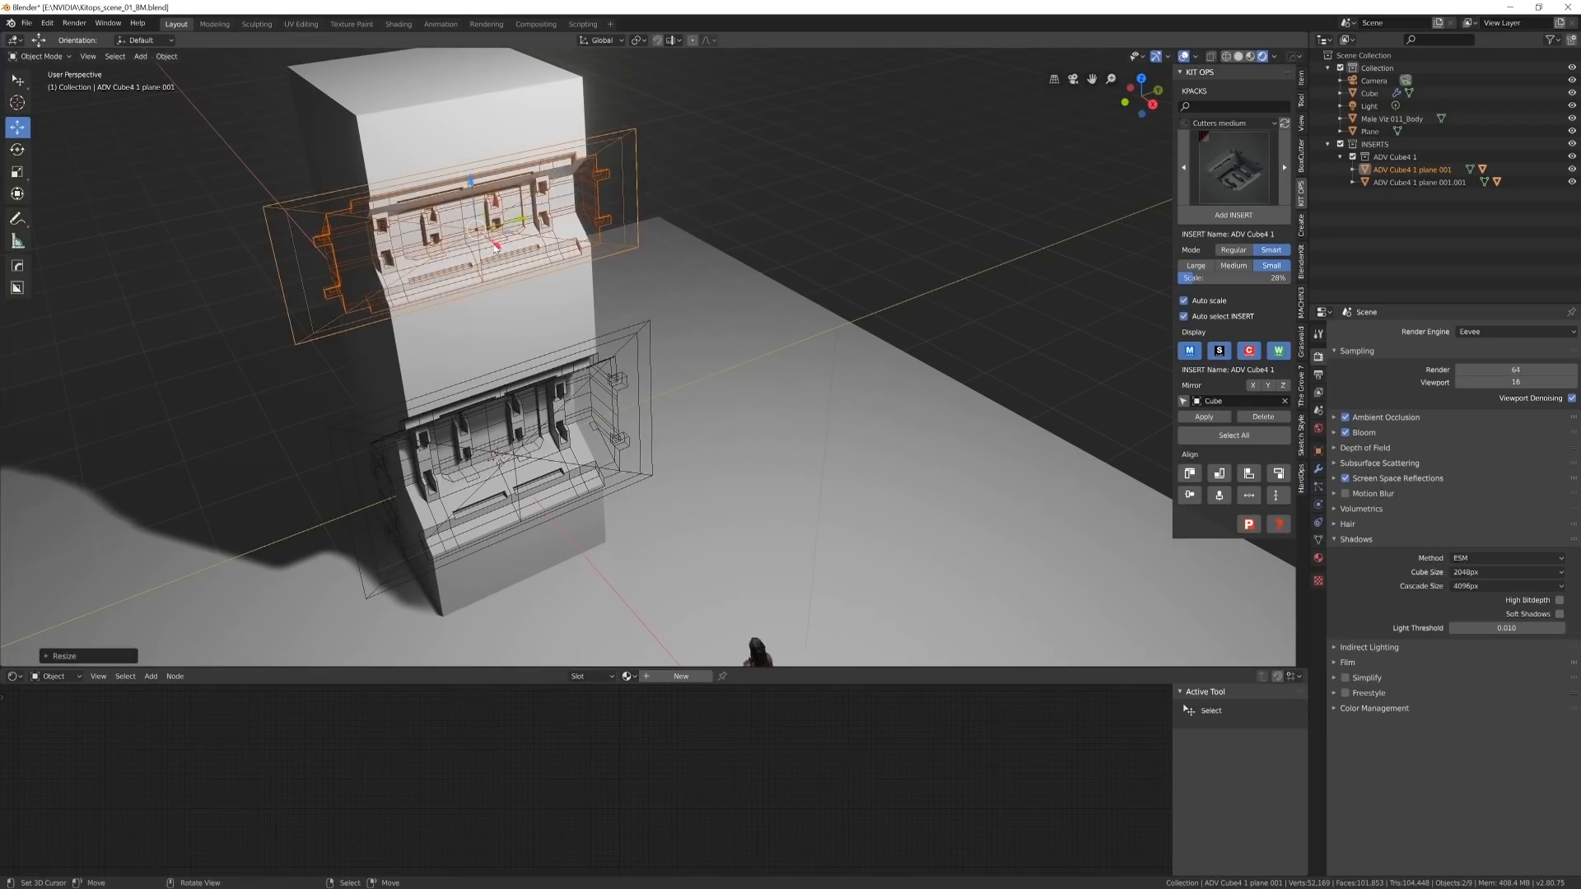
key("s")
key("x")
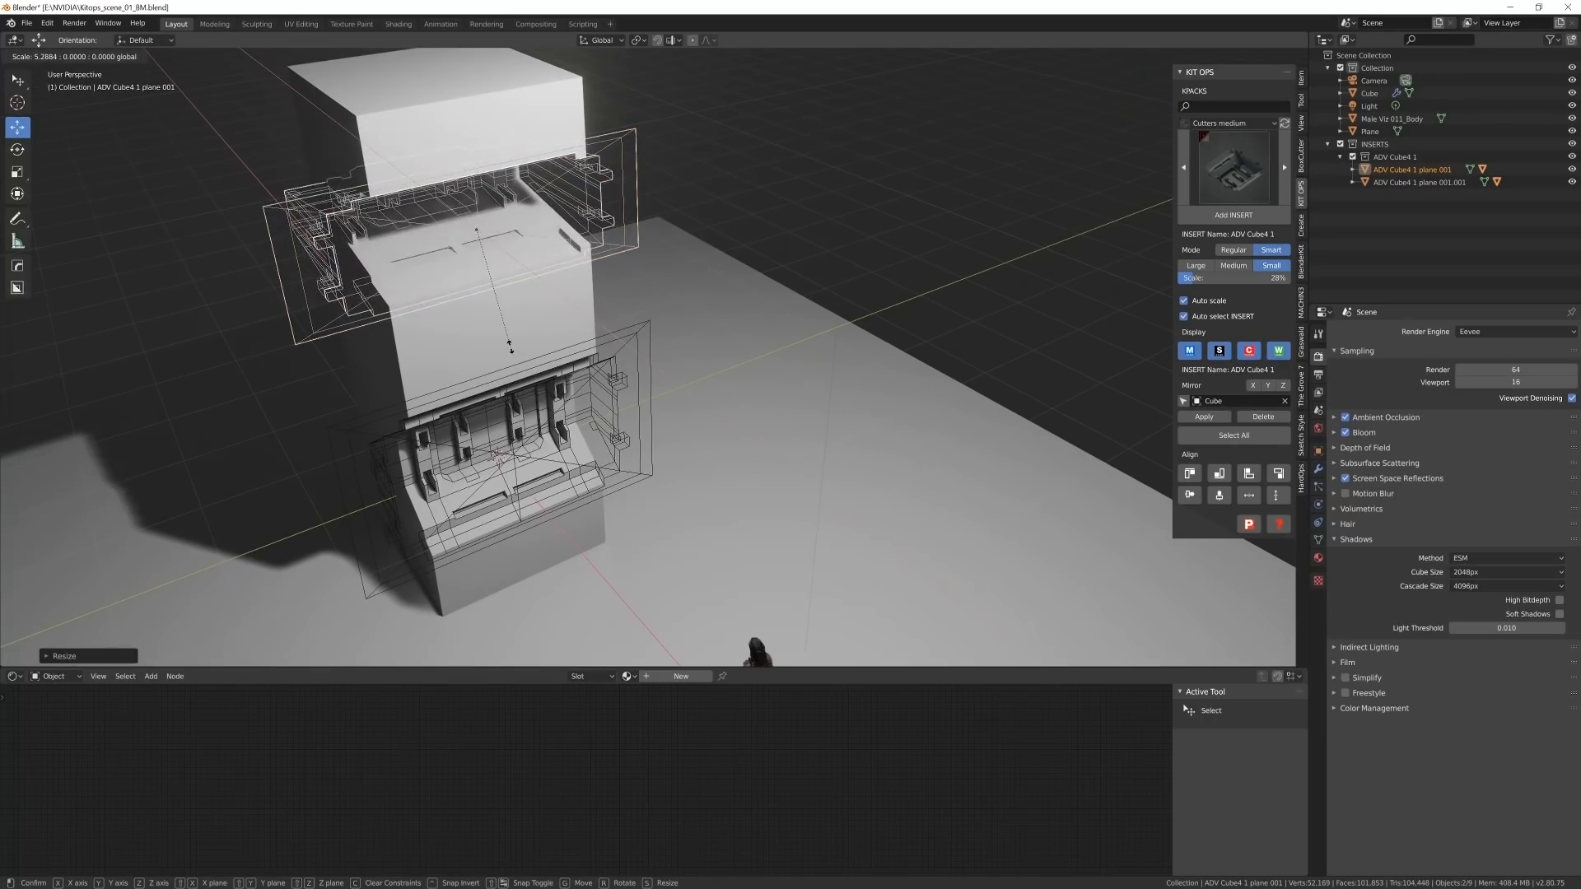
left_click(511, 346)
- Reduce the upper cutter's depth along X and make the cutter taller on the front face
mouse_move(506, 312)
middle_mouse_down()
mouse_move(566, 316)
mouse_move(522, 313)
middle_mouse_up()
key("s")
key("x")
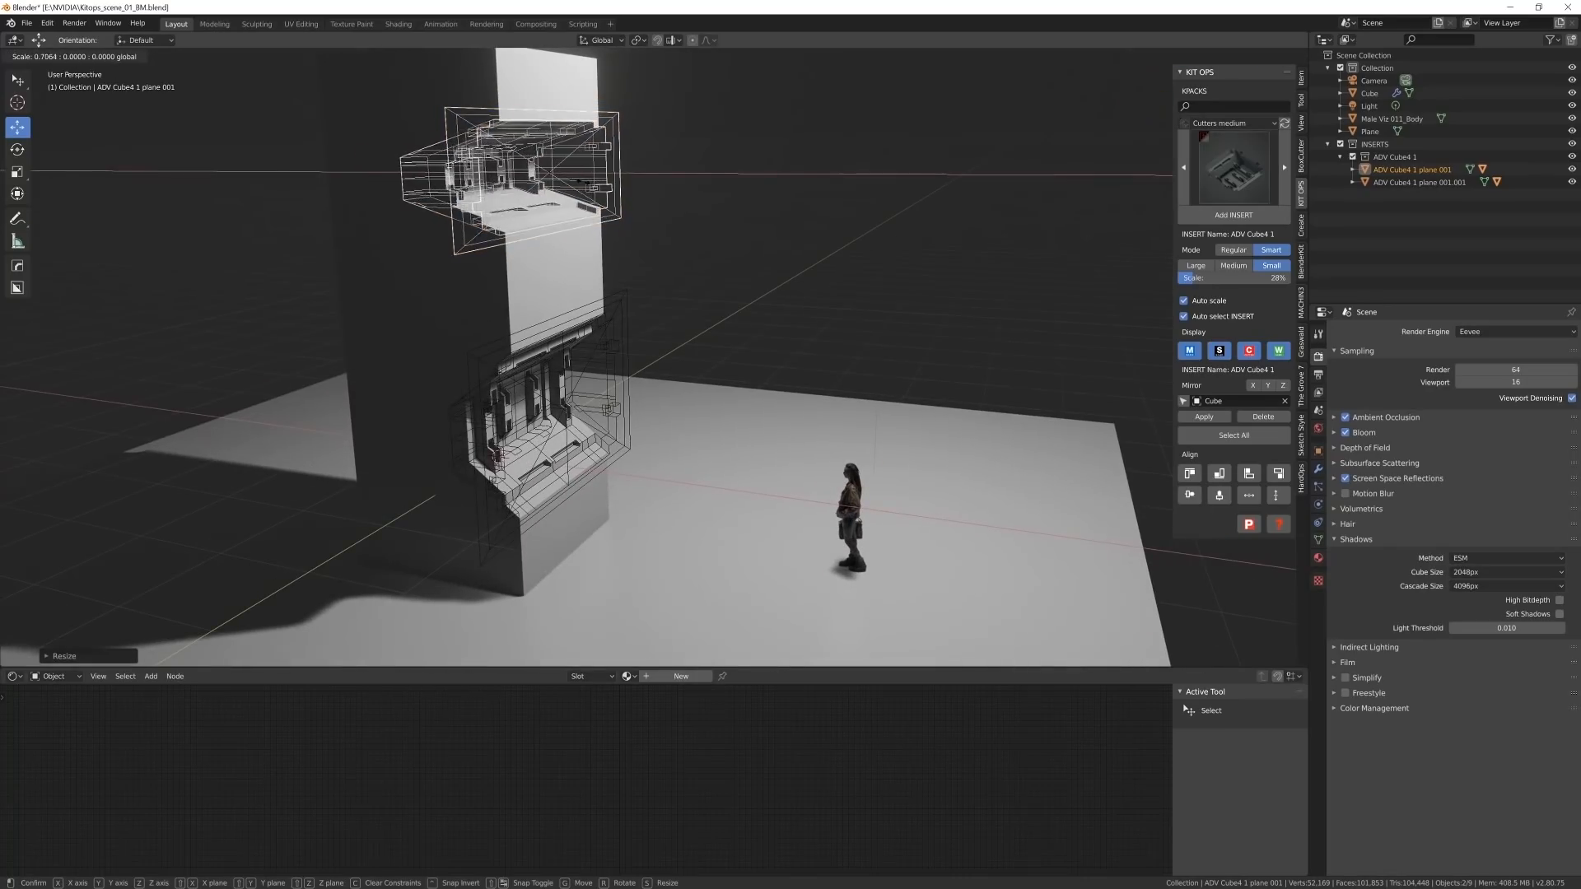
left_click(591, 195)
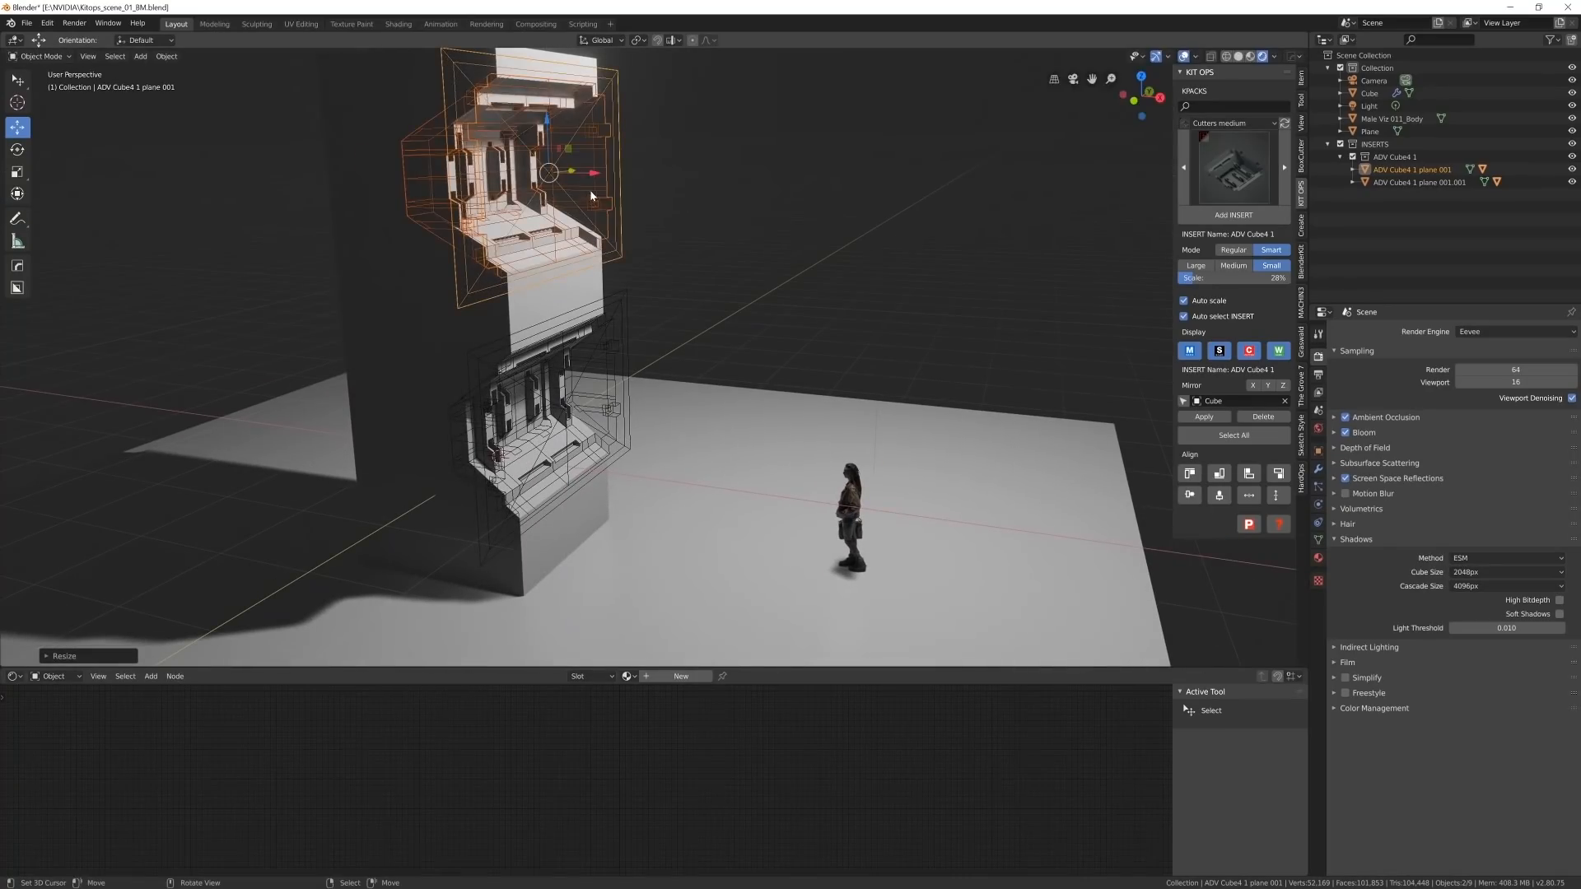
key("s")
key("x")
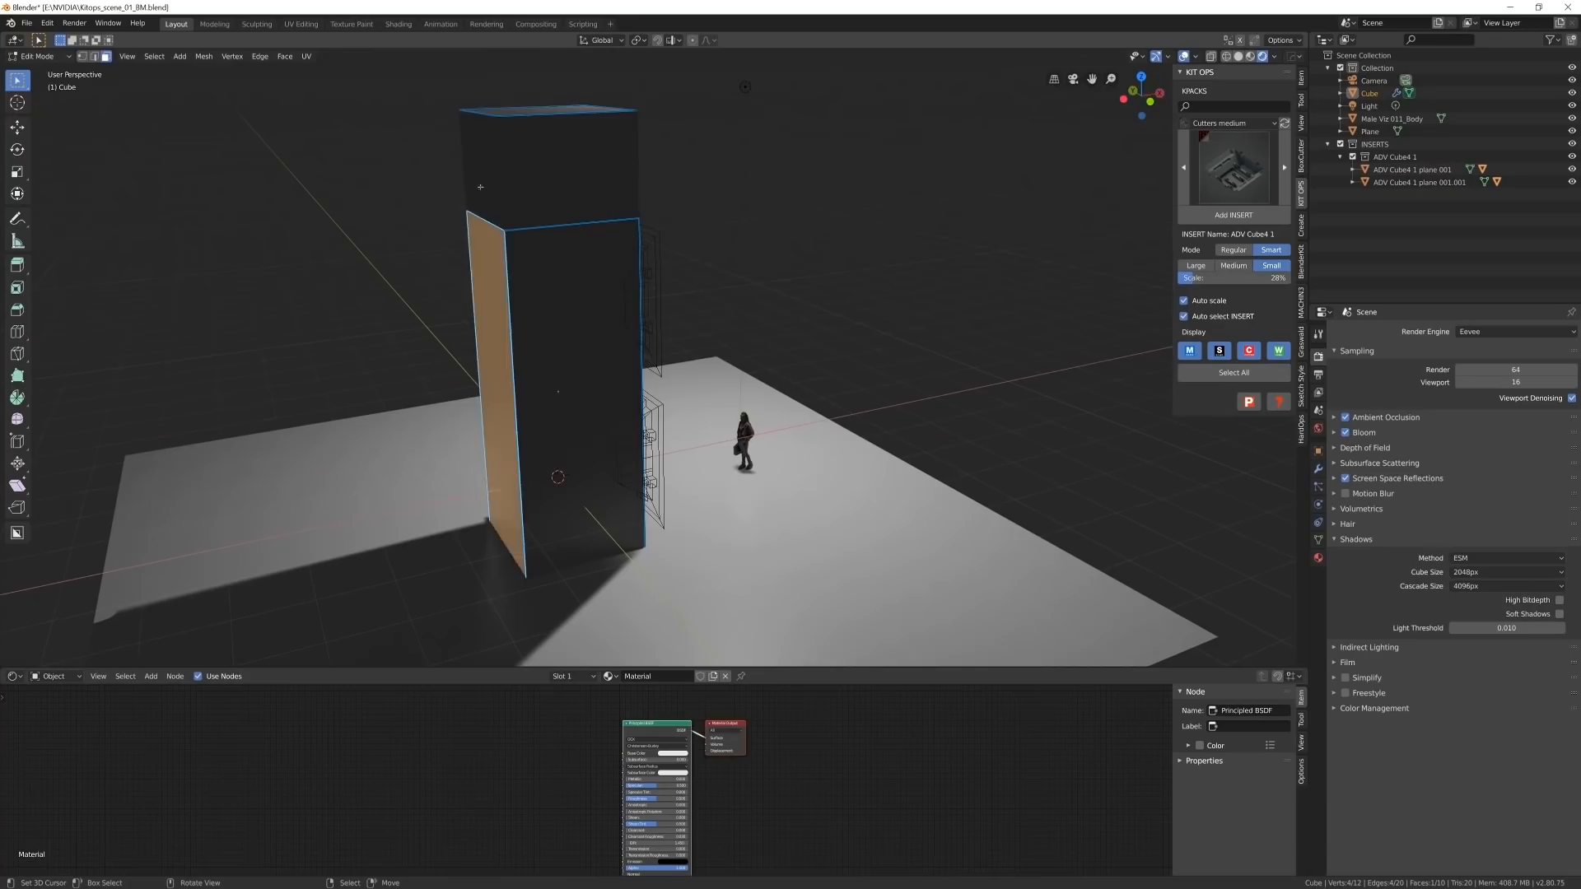
- Extrude the tower's upper back face outward to form an overhang at the top
key("e")
left_click(360, 149)
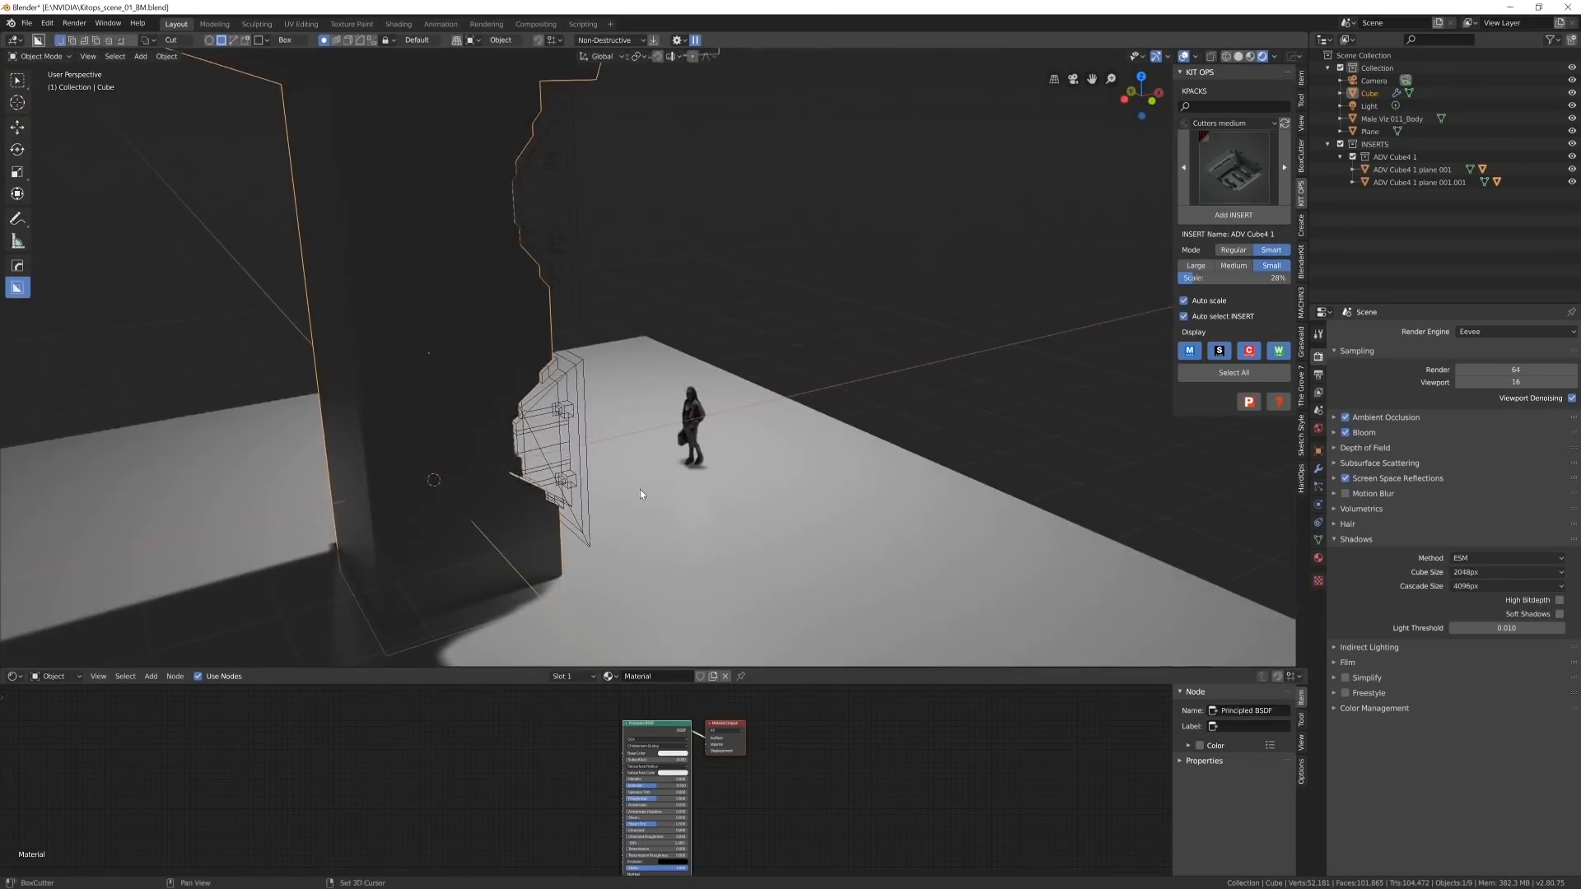
- Cut box-shaped recesses into the tower's back side, roof and front overhang with BoxCutter
middle_click_drag(640, 489, 586, 453)
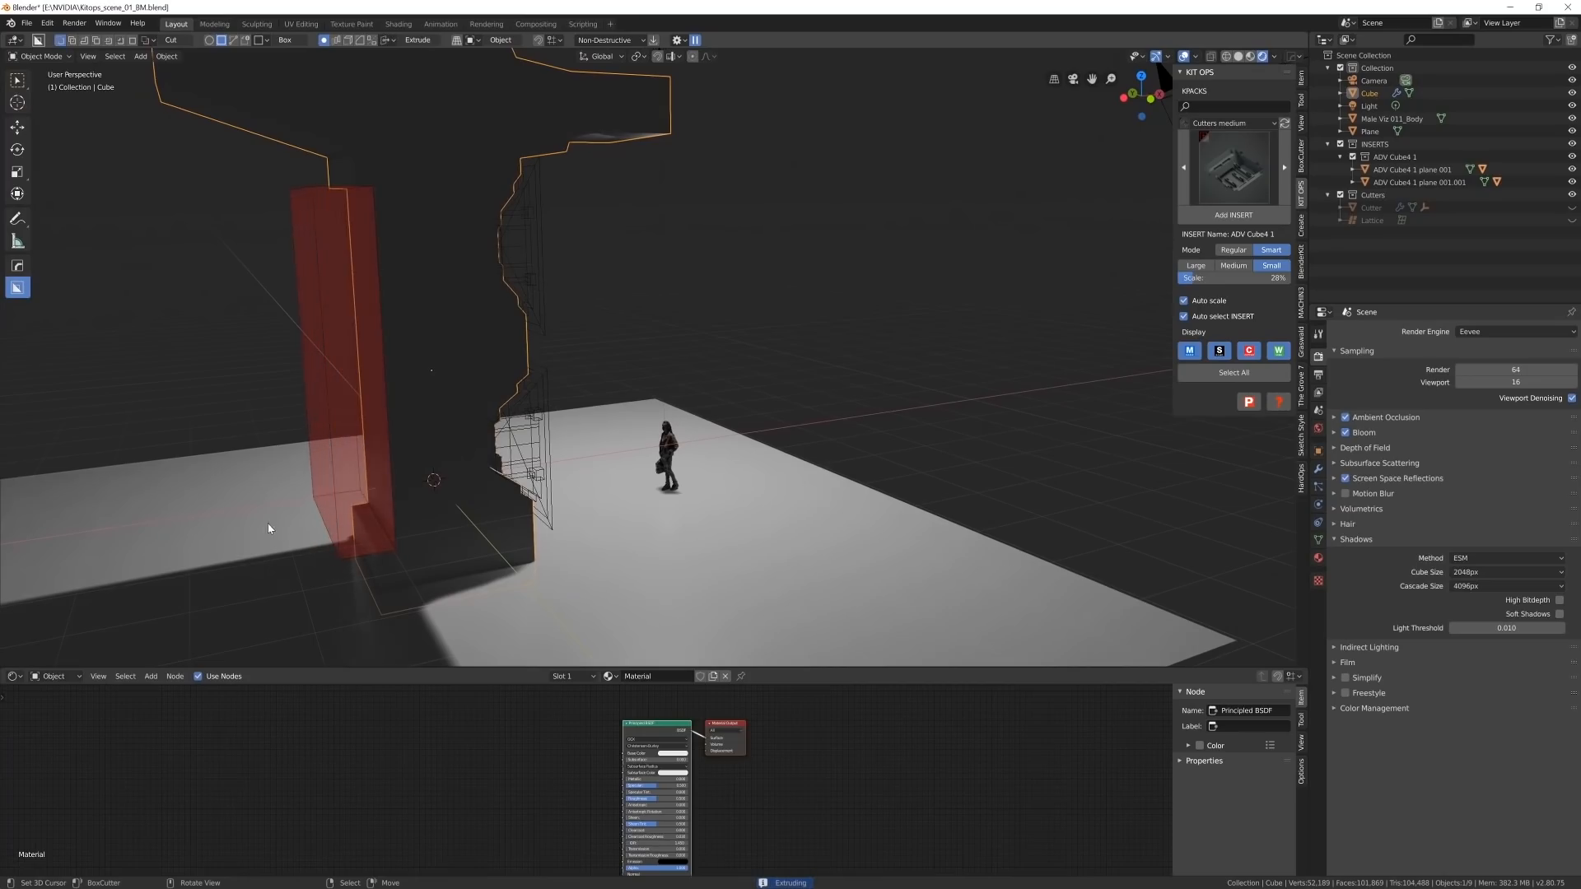
middle_click_drag(267, 521, 481, 463)
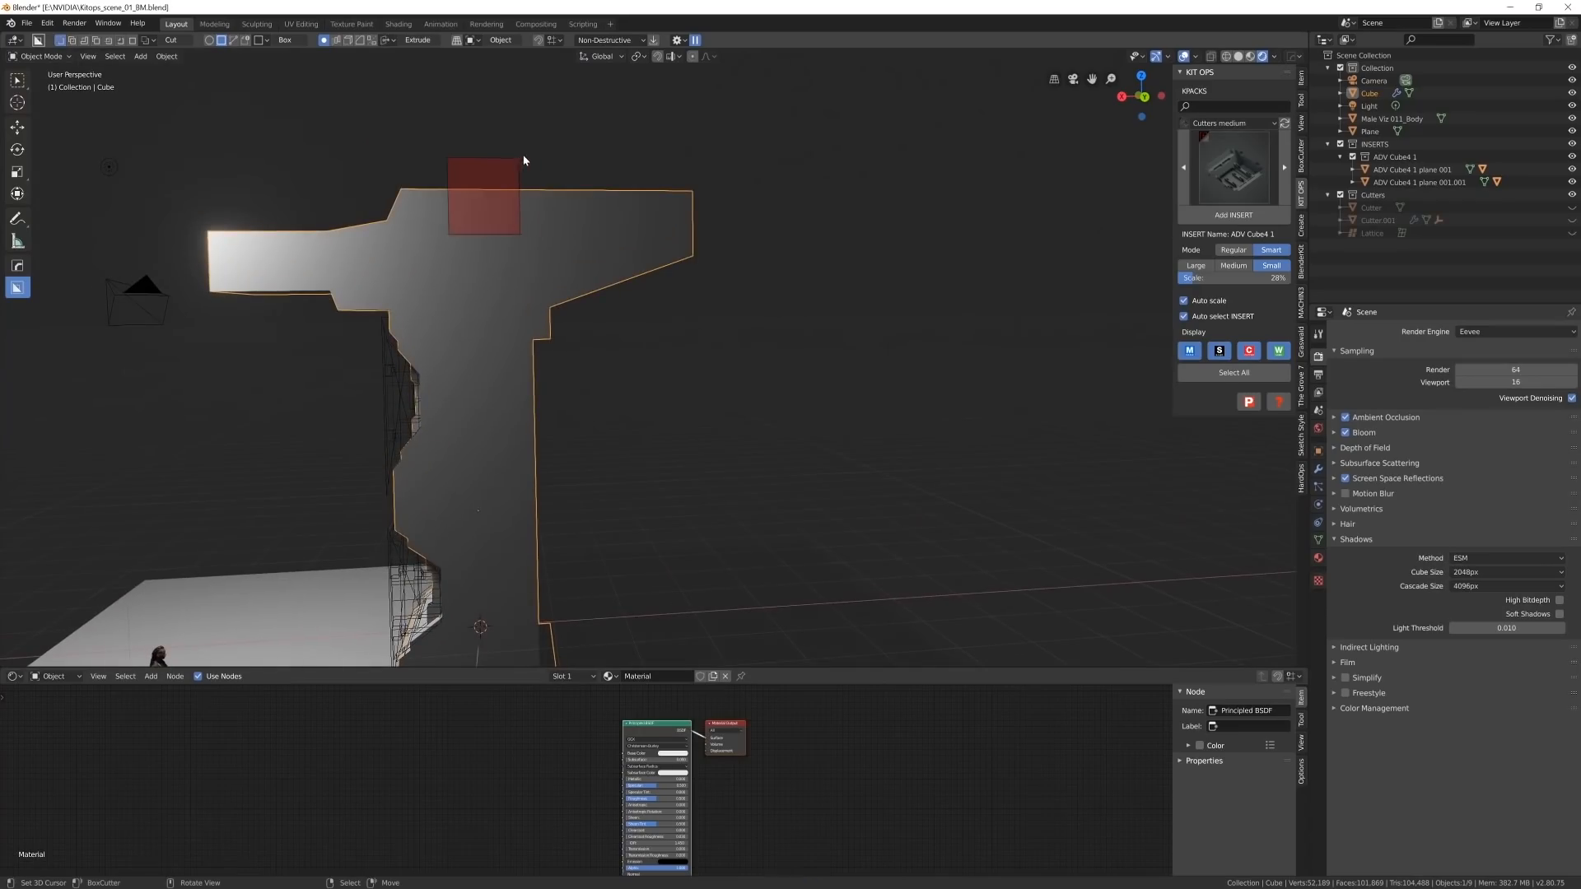
mouse_move(544, 191)
middle_mouse_down()
mouse_move(593, 194)
mouse_move(295, 235)
mouse_move(540, 340)
mouse_move(391, 286)
mouse_move(558, 300)
mouse_move(568, 363)
middle_mouse_up()
left_click(391, 286)
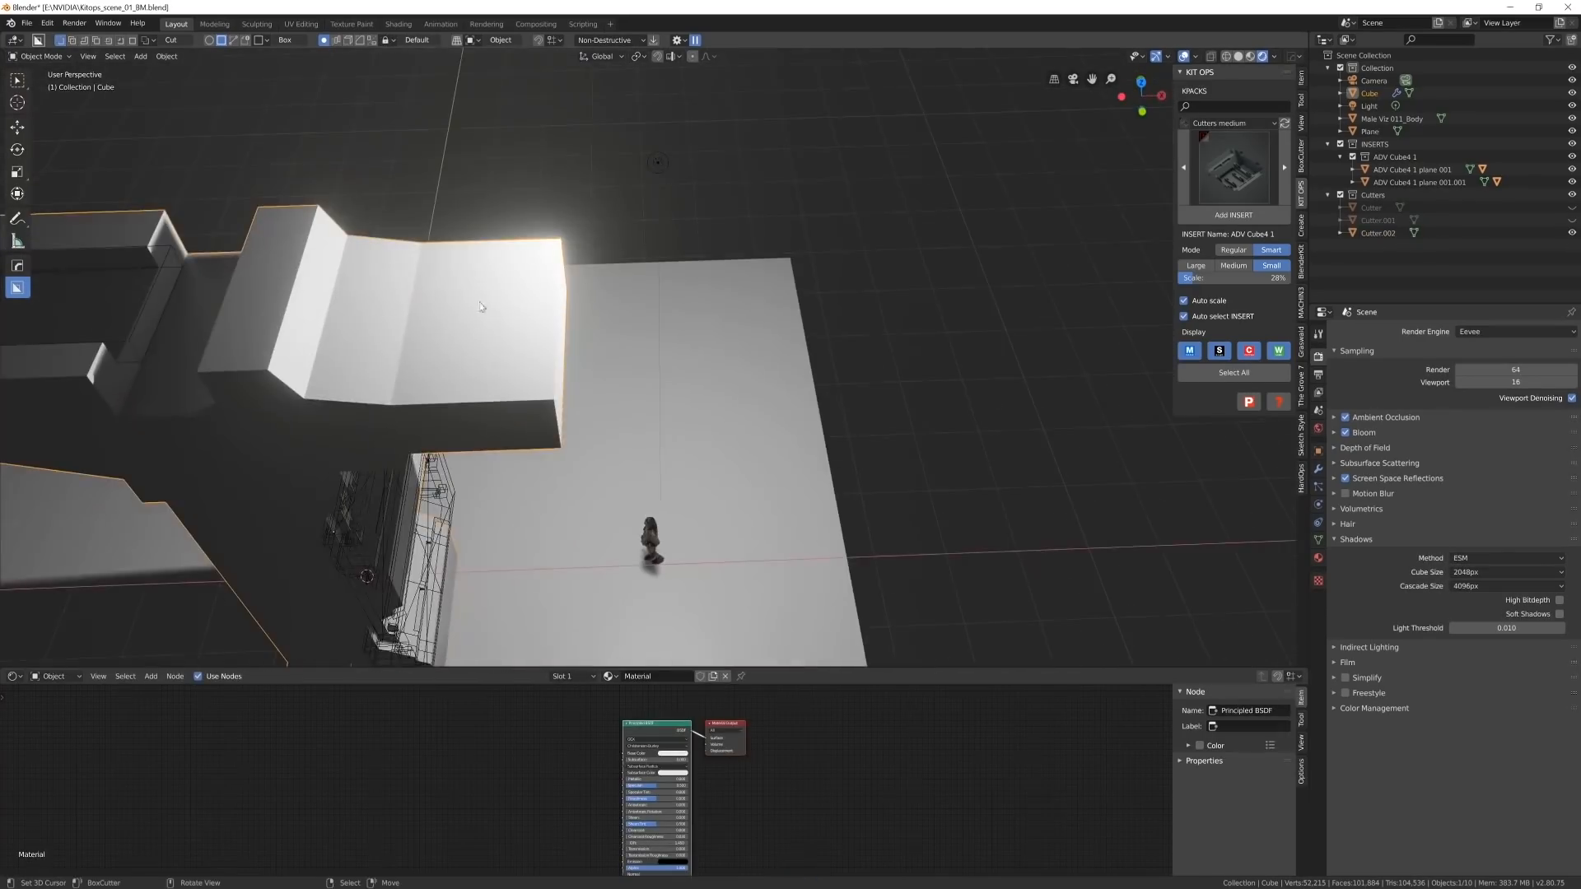
left_click_drag(473, 286, 611, 353)
left_click(634, 419)
- Cut a rectangular opening into the front of the tower's base and shift its cutter sideways
middle_click_drag(634, 418, 618, 388)
left_click_drag(434, 517, 518, 593)
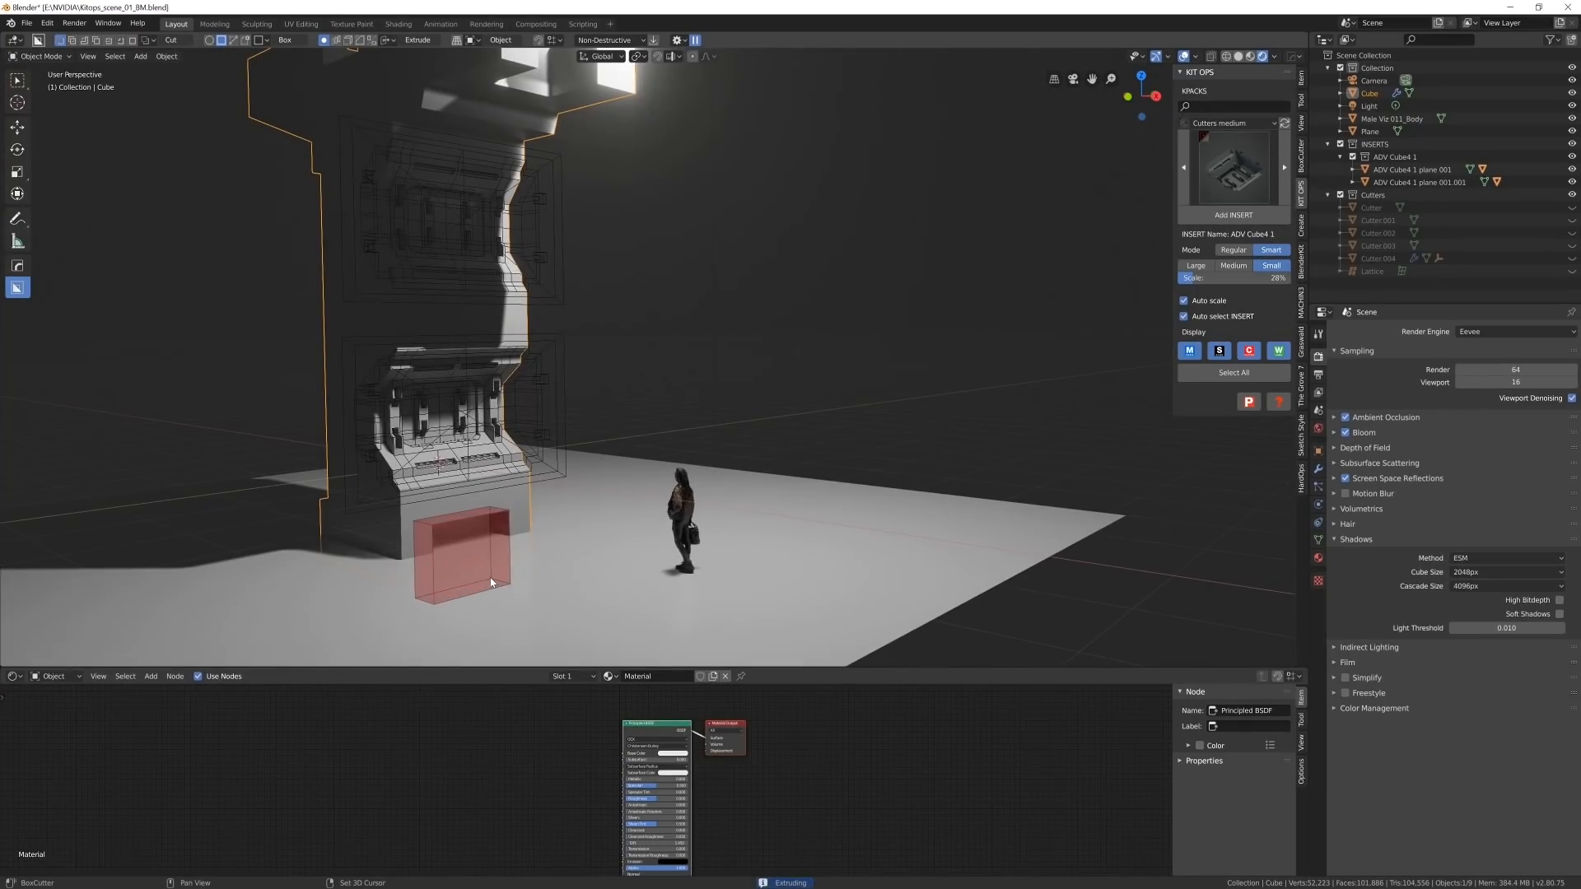
left_click(496, 573)
middle_click_drag(497, 573, 445, 544)
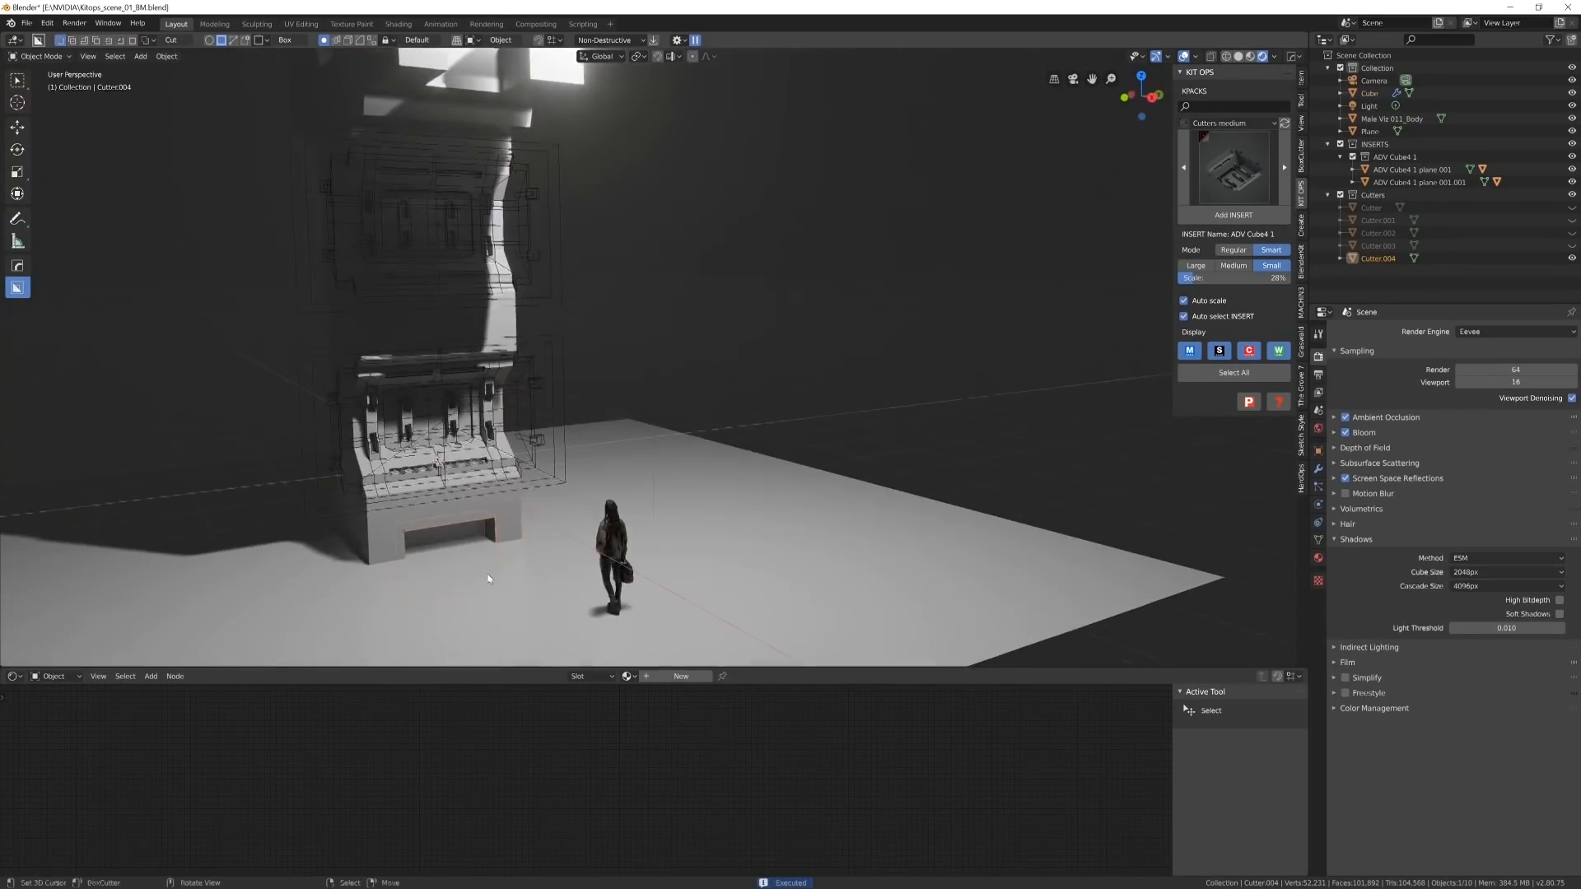
left_click(17, 128)
left_click_drag(418, 543, 466, 525)
- Bevel the two upper side edges of the base opening's cutter to chamfer the opening's corners
middle_click_drag(497, 591, 581, 467, "shift")
scroll(492, 569, "up", 3)
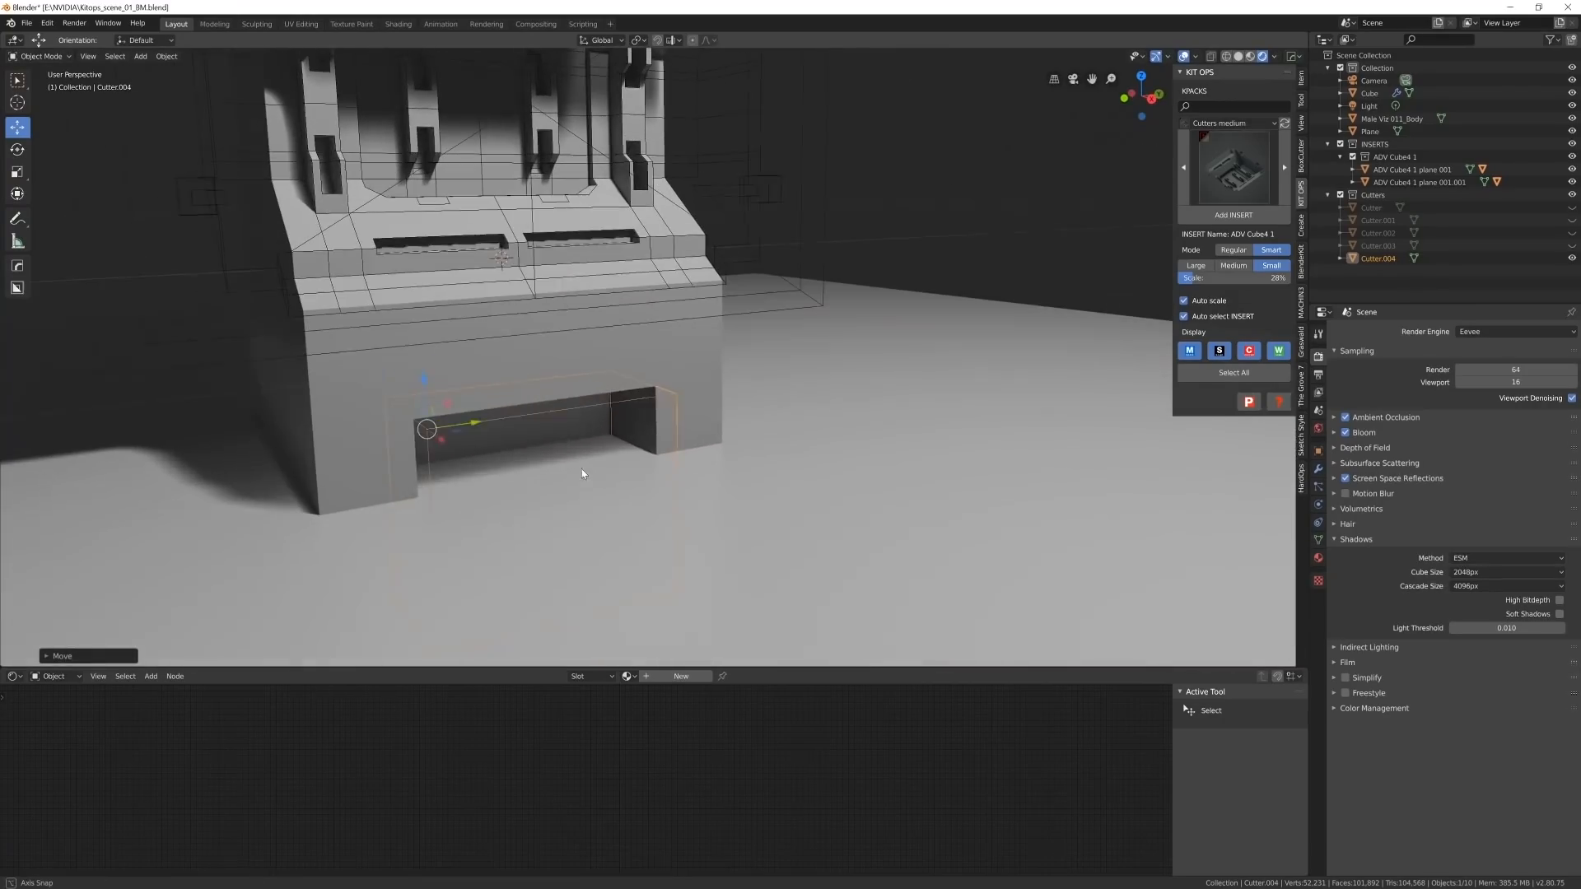
key("Tab")
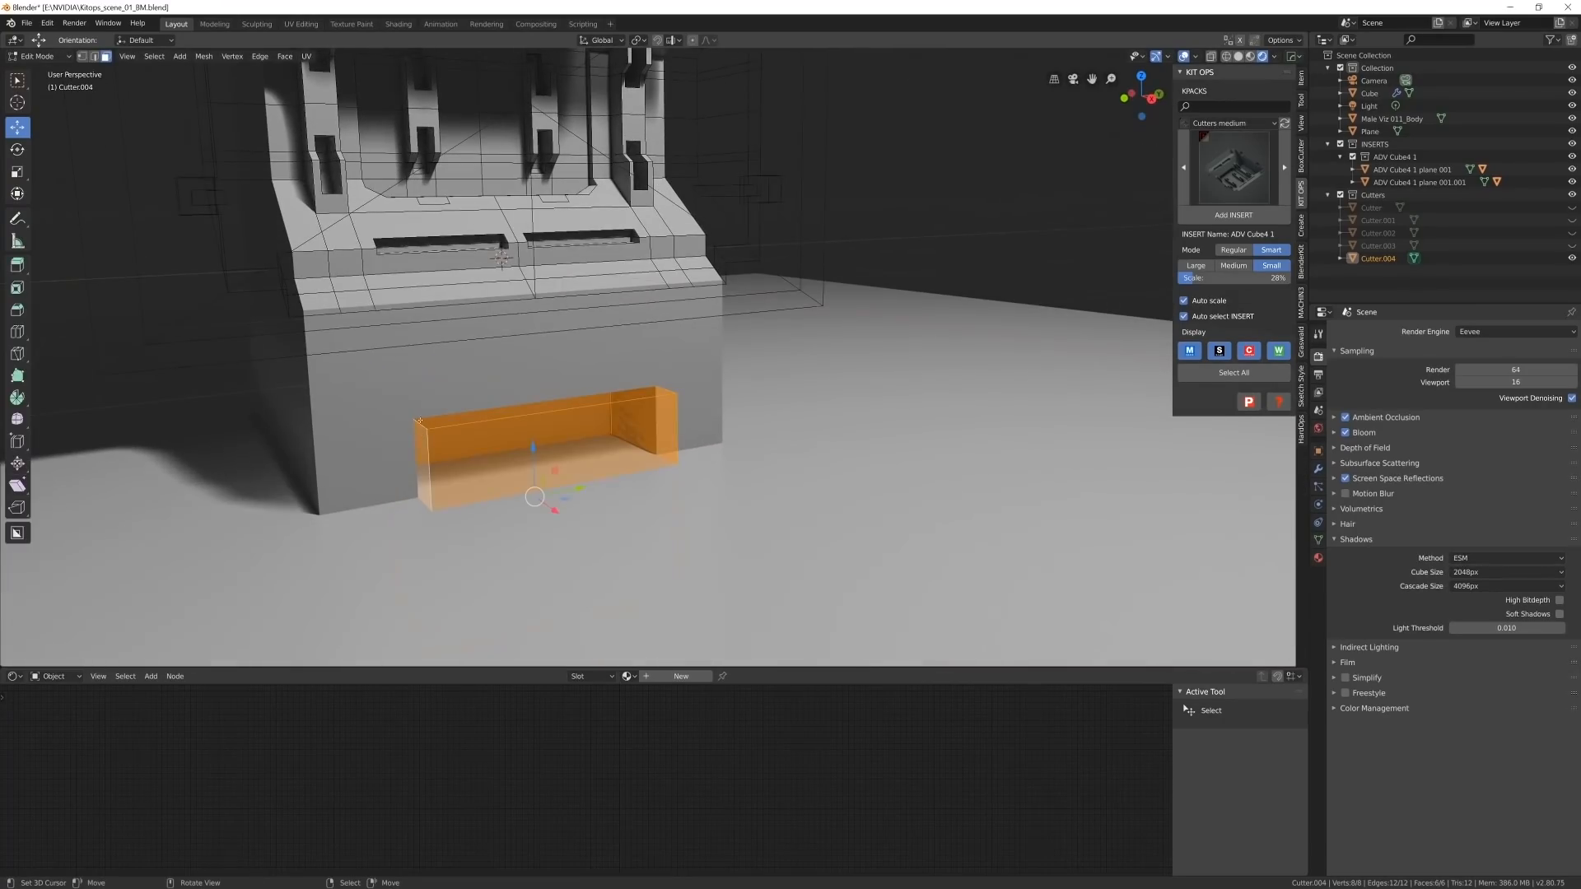
key("2")
left_click(420, 421)
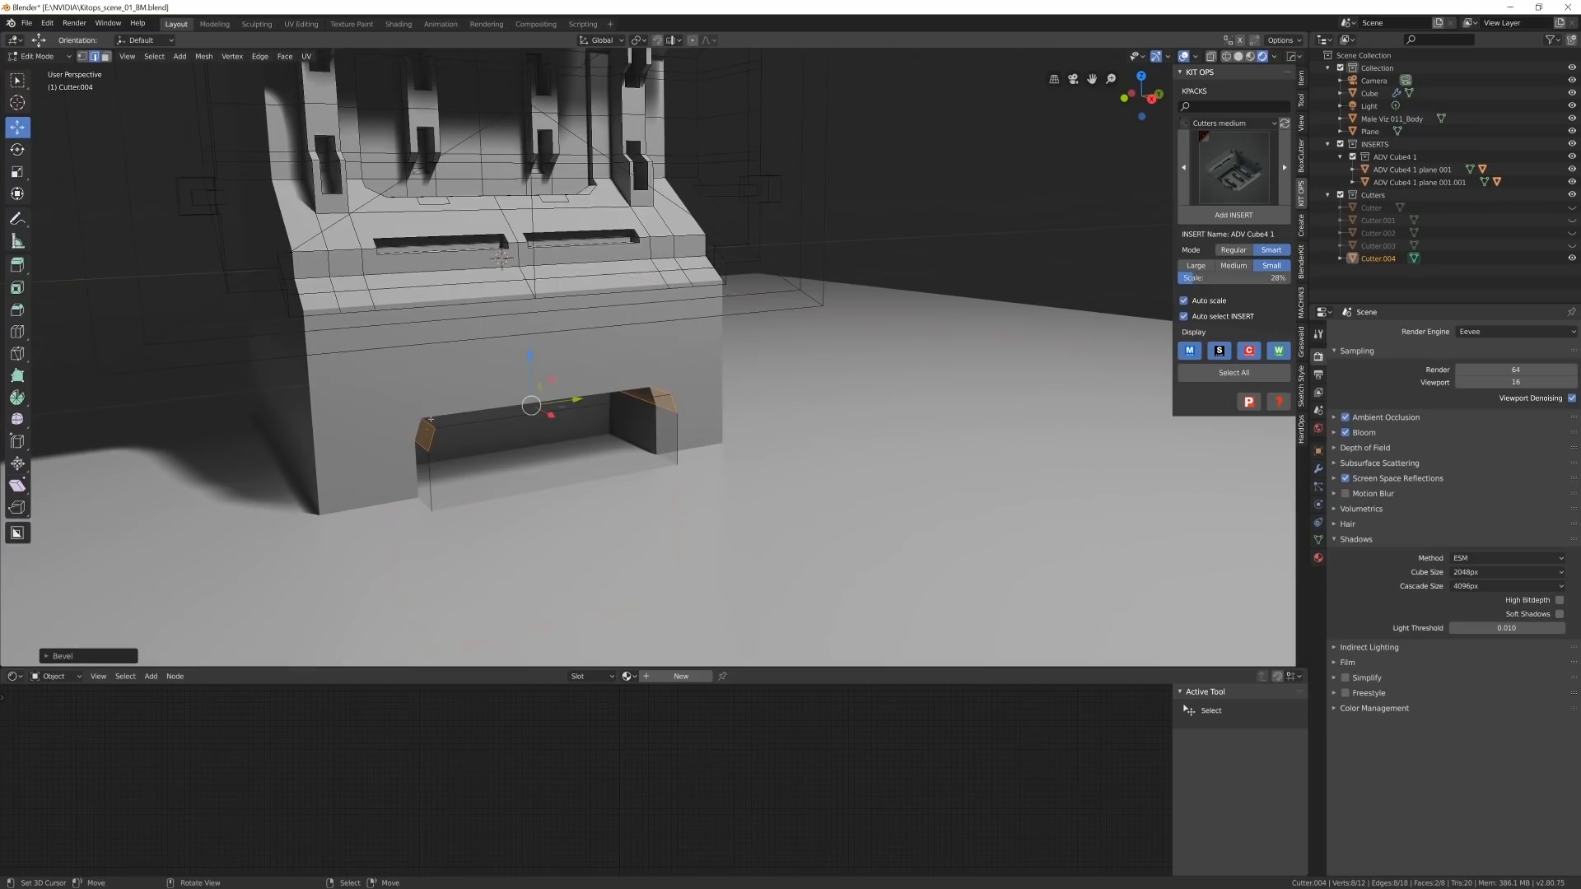
left_click(571, 398)
middle_click_drag(574, 399, 579, 475)
key("Tab")
- Leave Edit Mode on the base cutter and switch the KIT OPS library to KB 01 box cores
scroll(579, 486, "down", 2)
scroll(527, 479, "down", 2)
scroll(608, 475, "down", 5)
scroll(541, 420, "up", 3)
middle_click_drag(748, 465, 700, 434)
left_click(1234, 169)
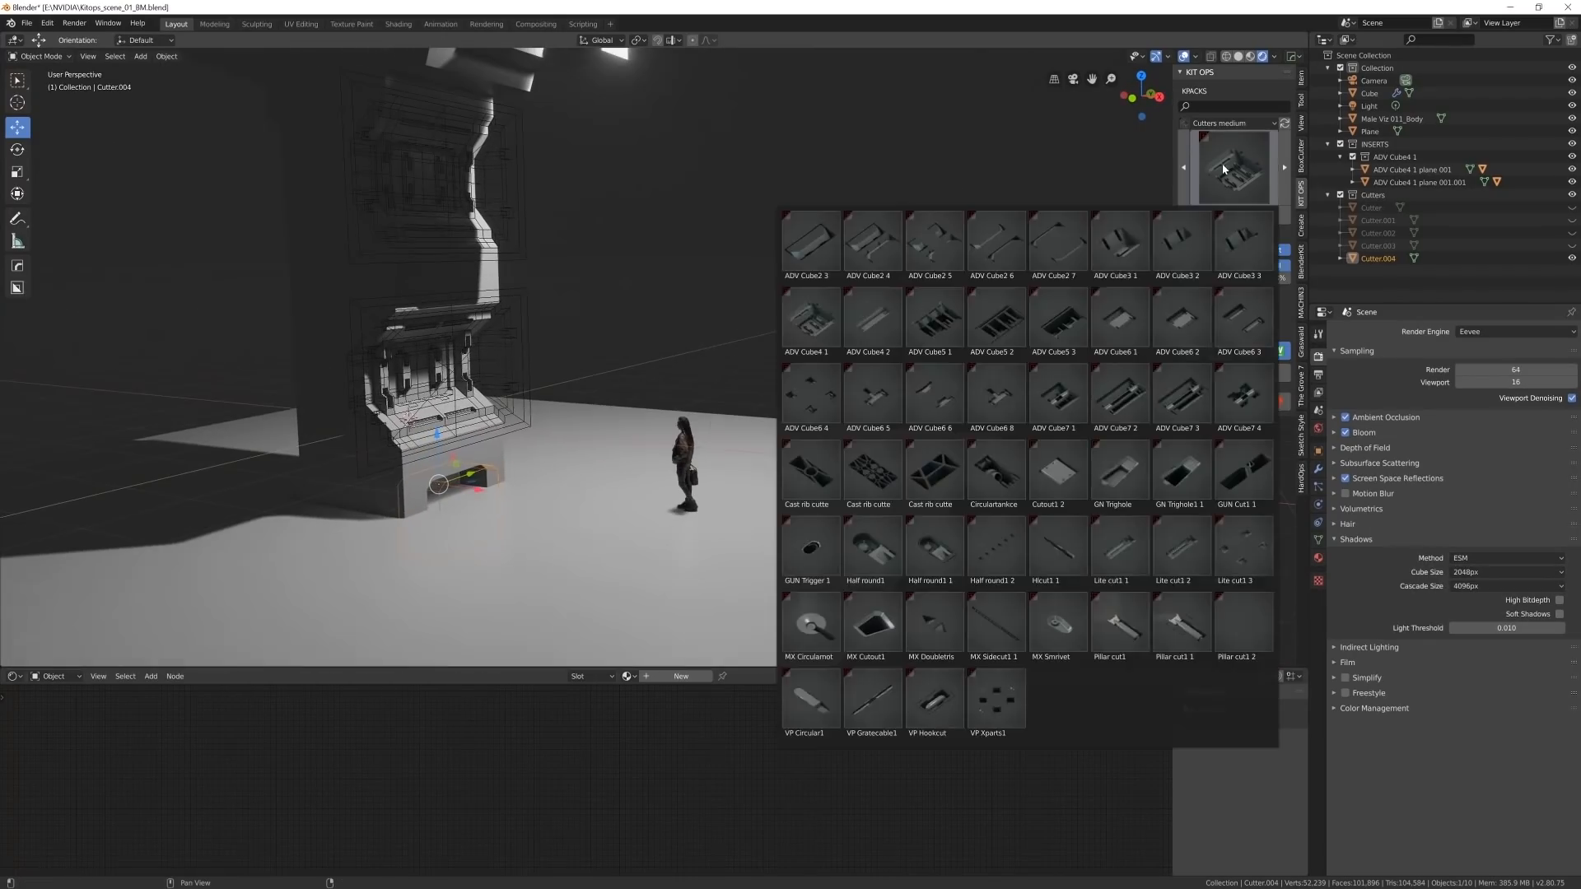
left_click(1231, 123)
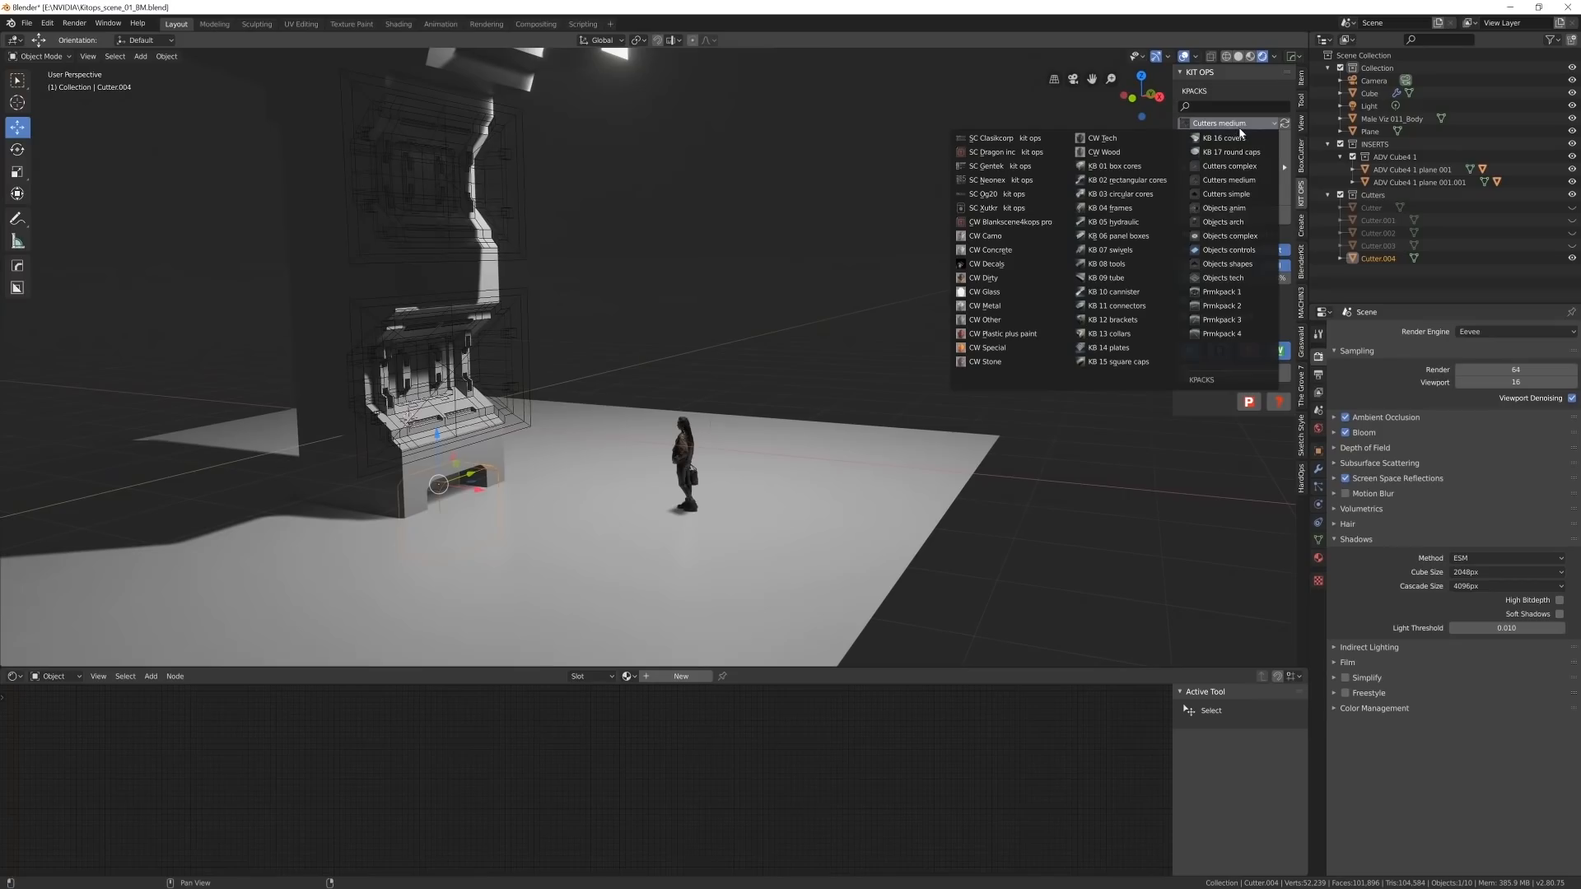
left_click(1120, 169)
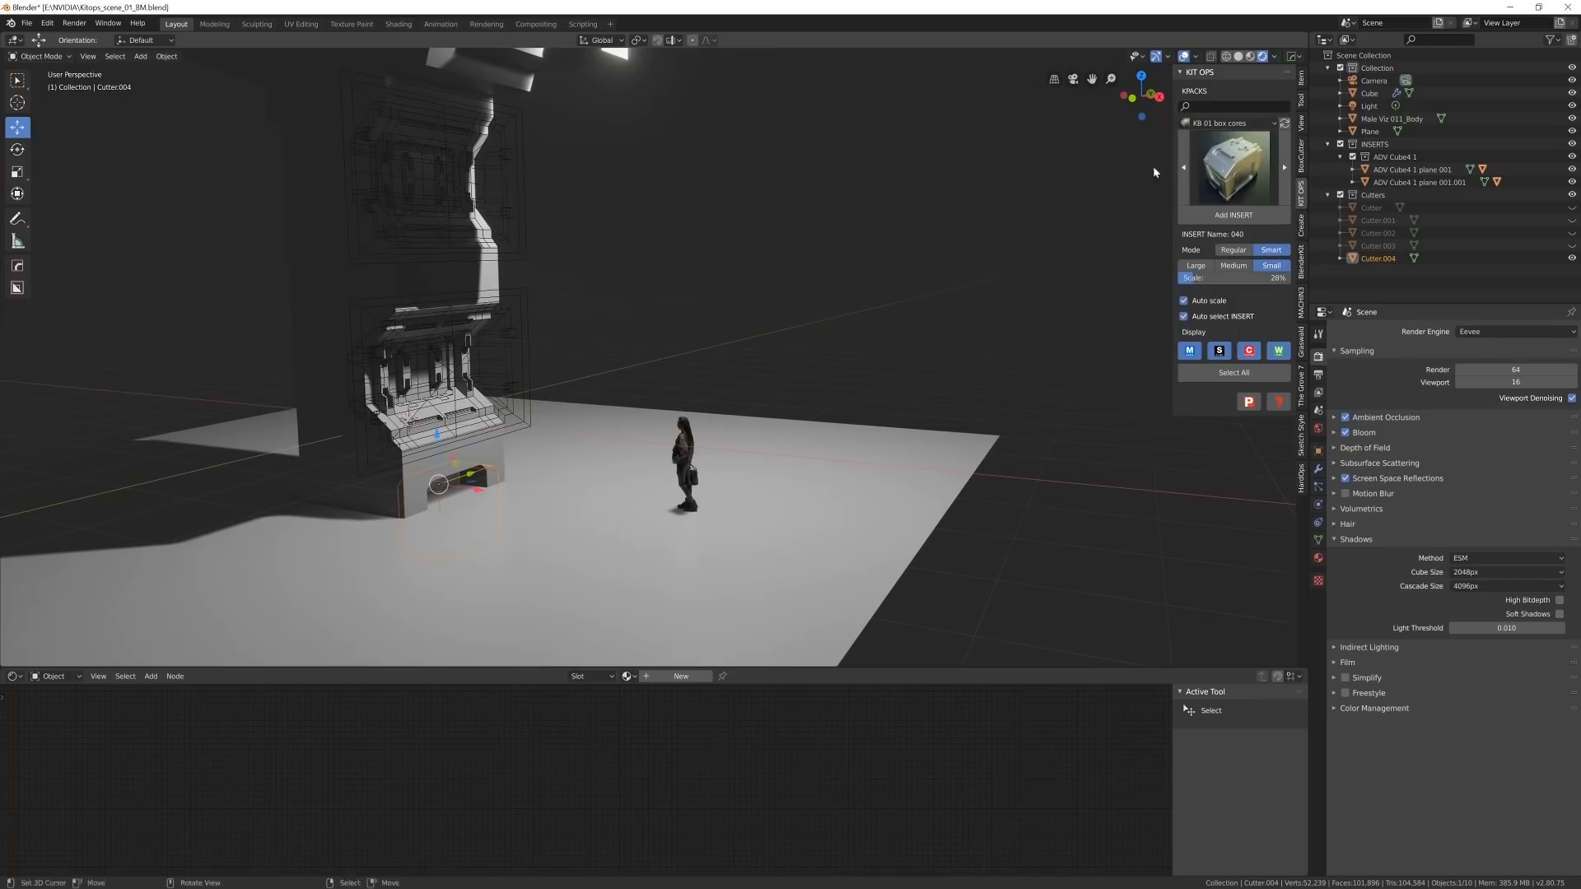
- Add box-core insert 040 with the ground plane as target, scaled down and moved beside the tower
left_click(1236, 154)
left_click(1238, 164)
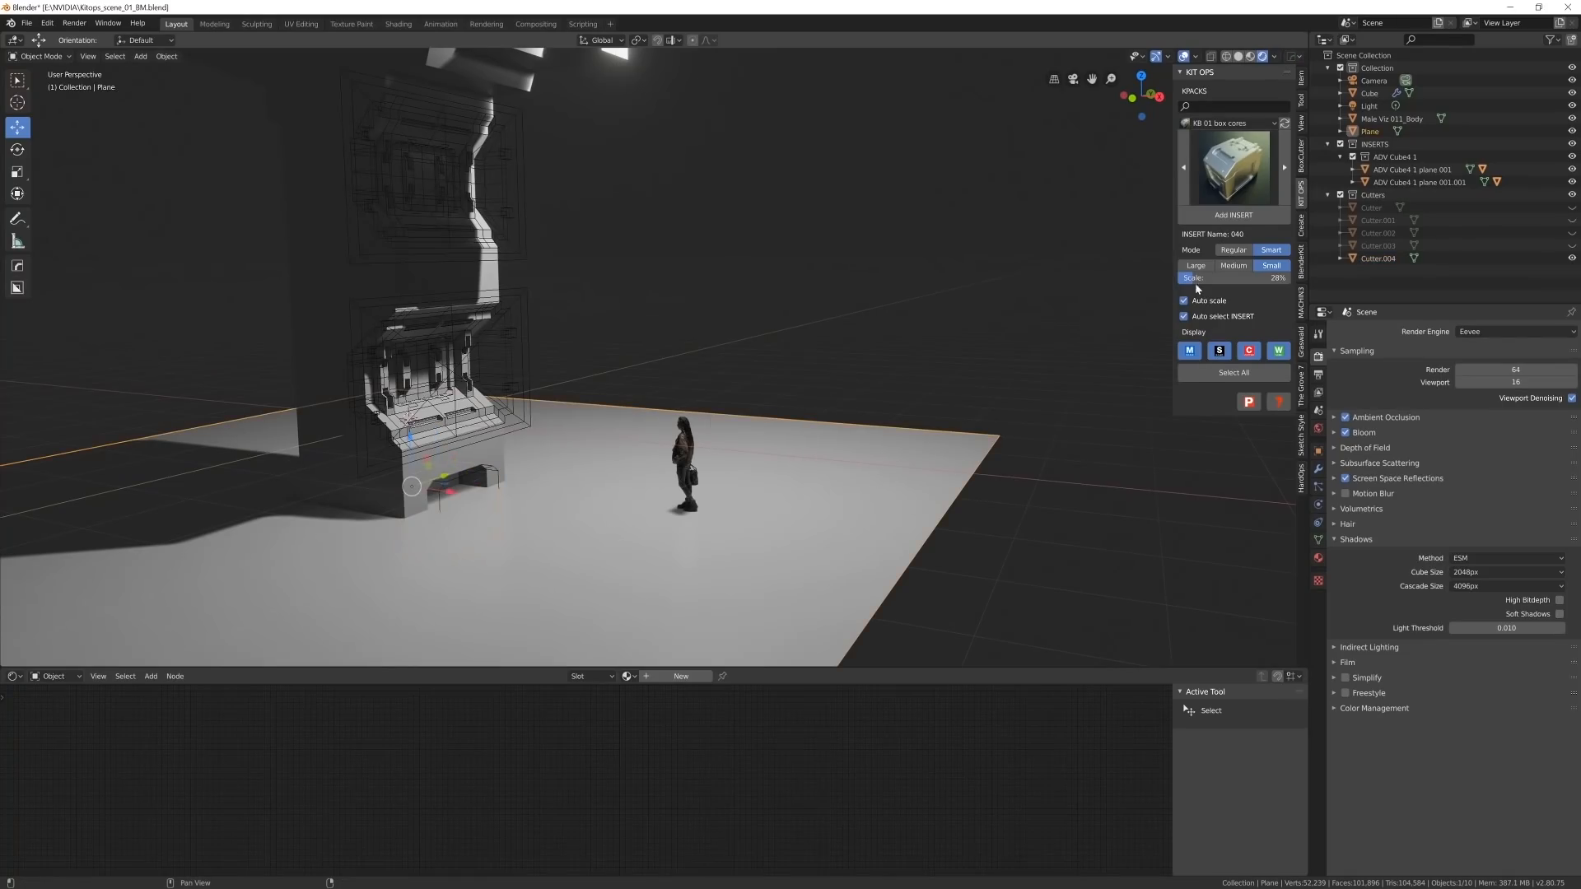
left_click(1208, 219)
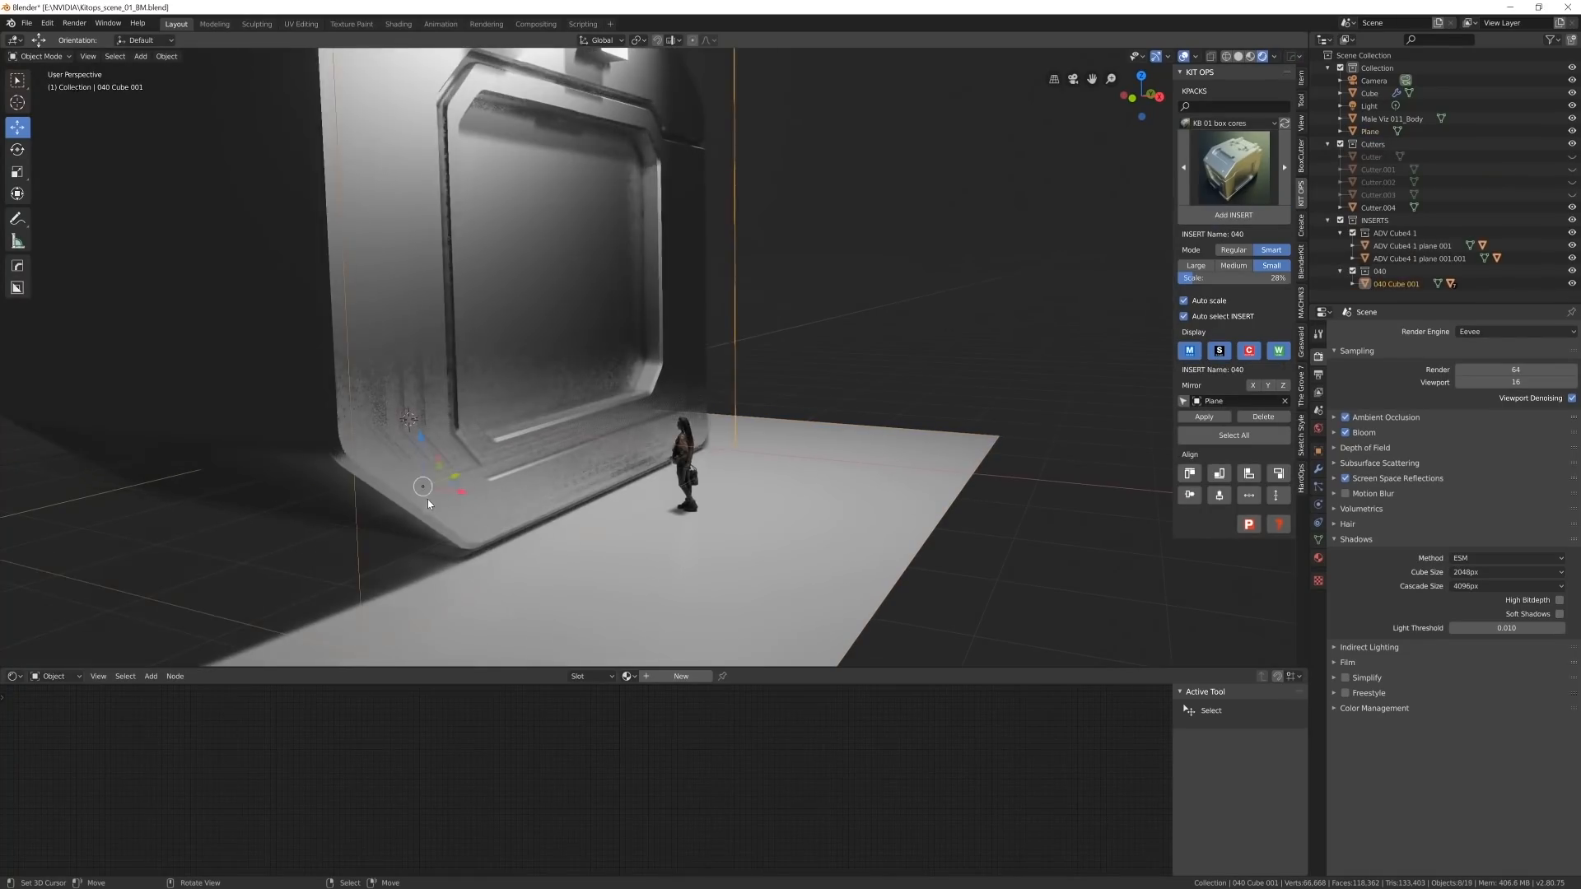
left_click(521, 485)
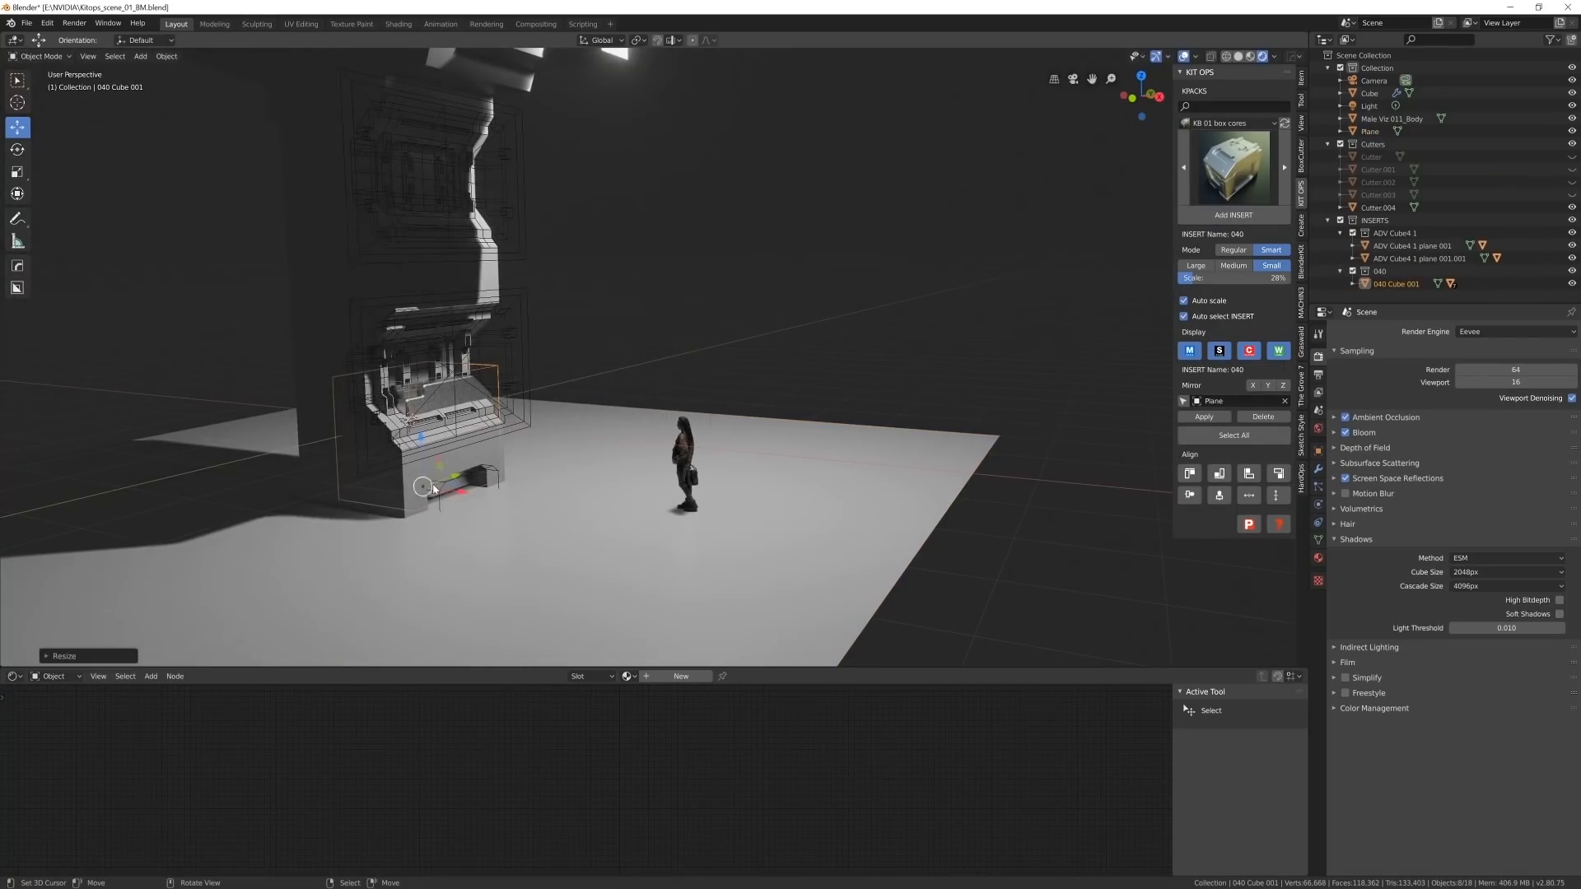
left_click_drag(433, 488, 315, 495)
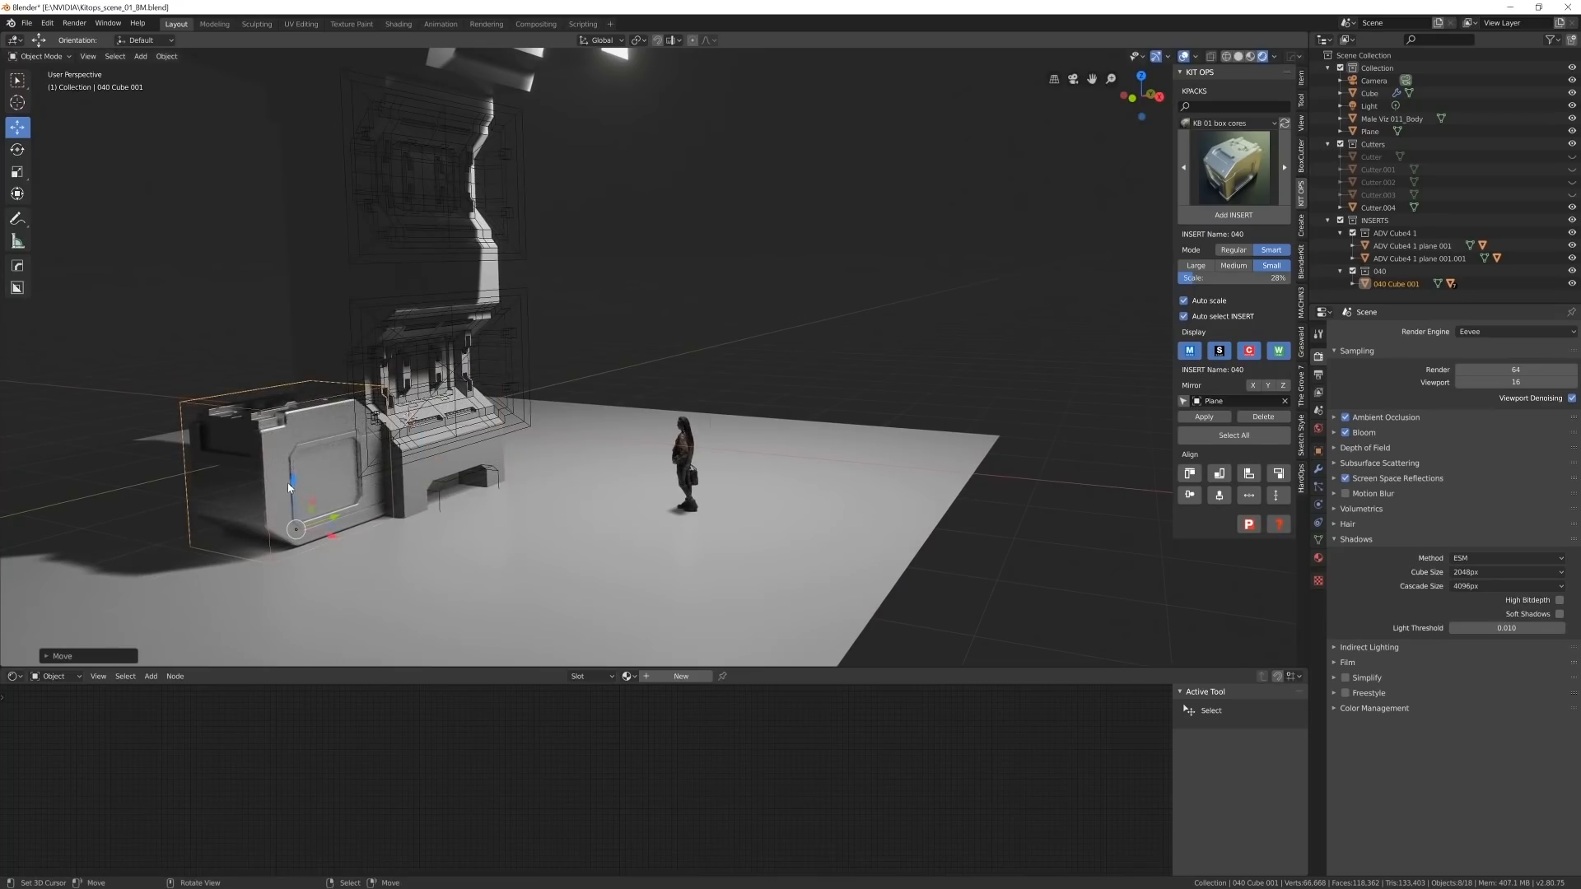
- Rotate the box core about Z to face forward and adjust its scale along X and Z
left_click(316, 495)
key("r")
key("z")
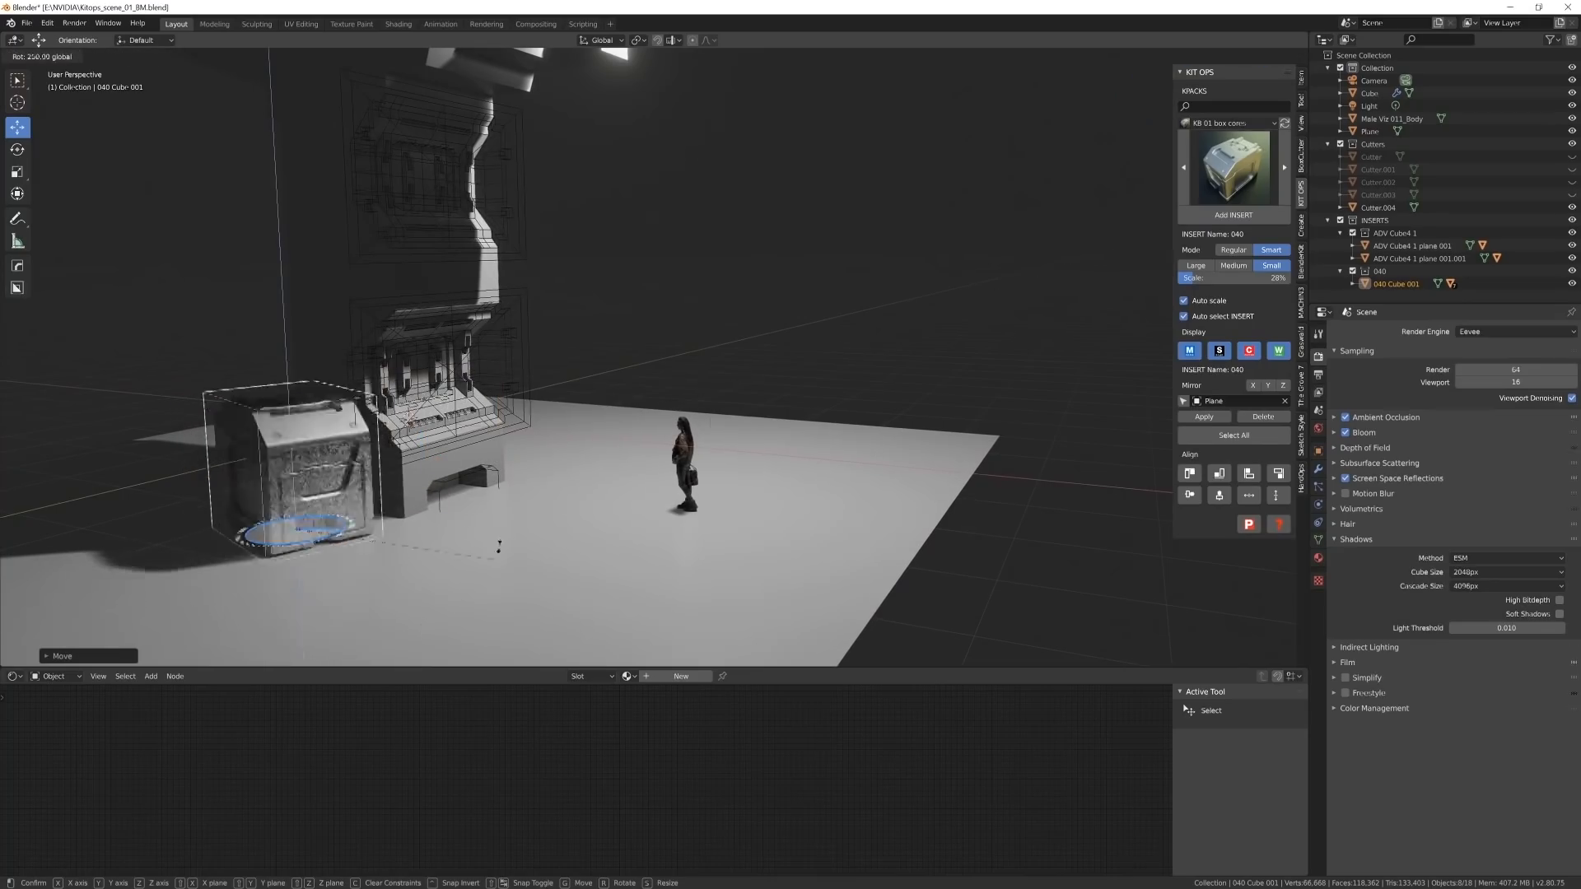
left_click(497, 547)
key("s")
key("x")
left_click(308, 534)
key("s")
key("z")
left_click(354, 521)
- Duplicate the box core along Y so two units stand next to each other beside the tower
key("shift+d")
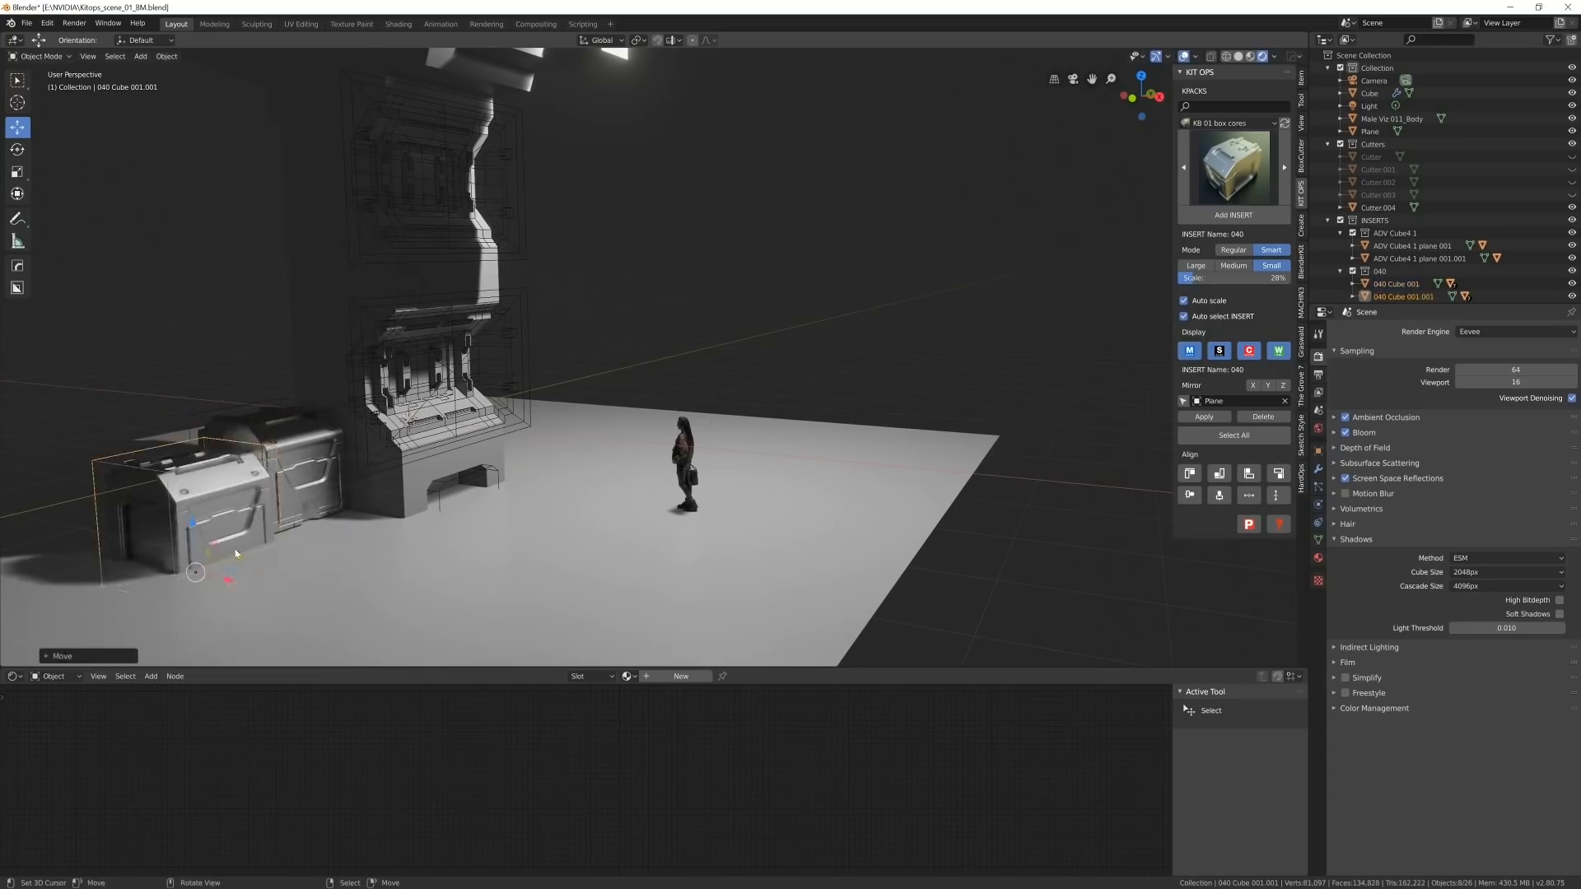
key("Delete")
key("shift+d")
key("y")
left_click(238, 528)
- Select both box cores and duplicate the pair along Y to the tower's other side
left_click(310, 486, "shift")
key("shift+d")
key("y")
left_click(532, 416)
- Stretch the box cores taller along Z and stack a duplicate row above them
middle_click_drag(532, 416, 595, 446)
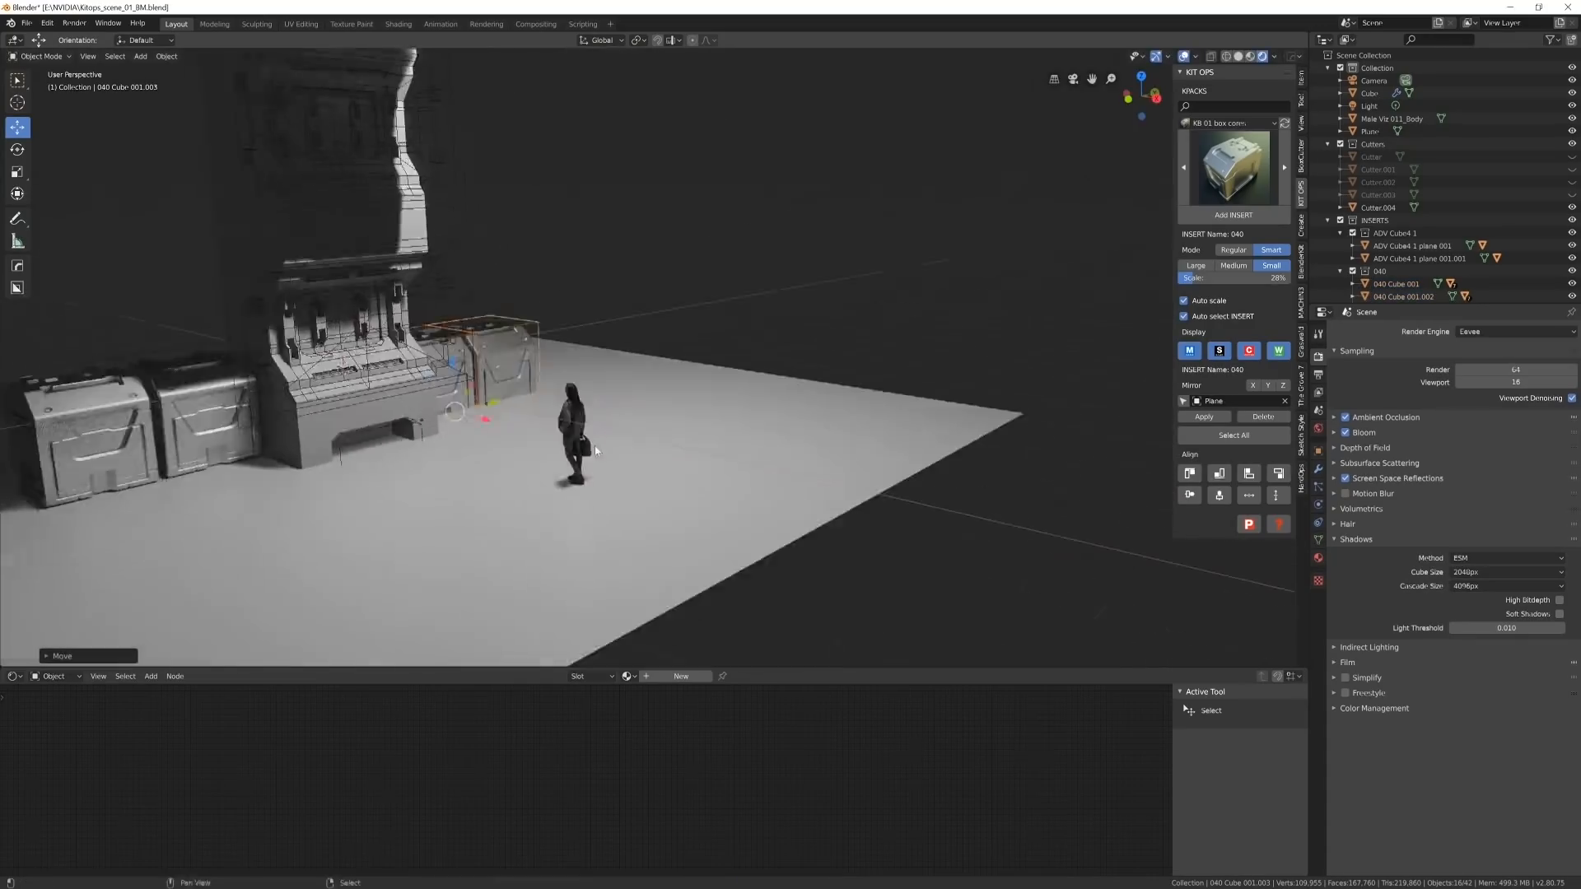
key("s")
key("z")
left_click(595, 446)
key("shift+d")
left_click_drag(374, 449, 380, 247)
- Select the stacked box cores on the tower's left side and shift them slightly along Y toward the tower
middle_click_drag(380, 247, 329, 280)
right_click(293, 304, "shift")
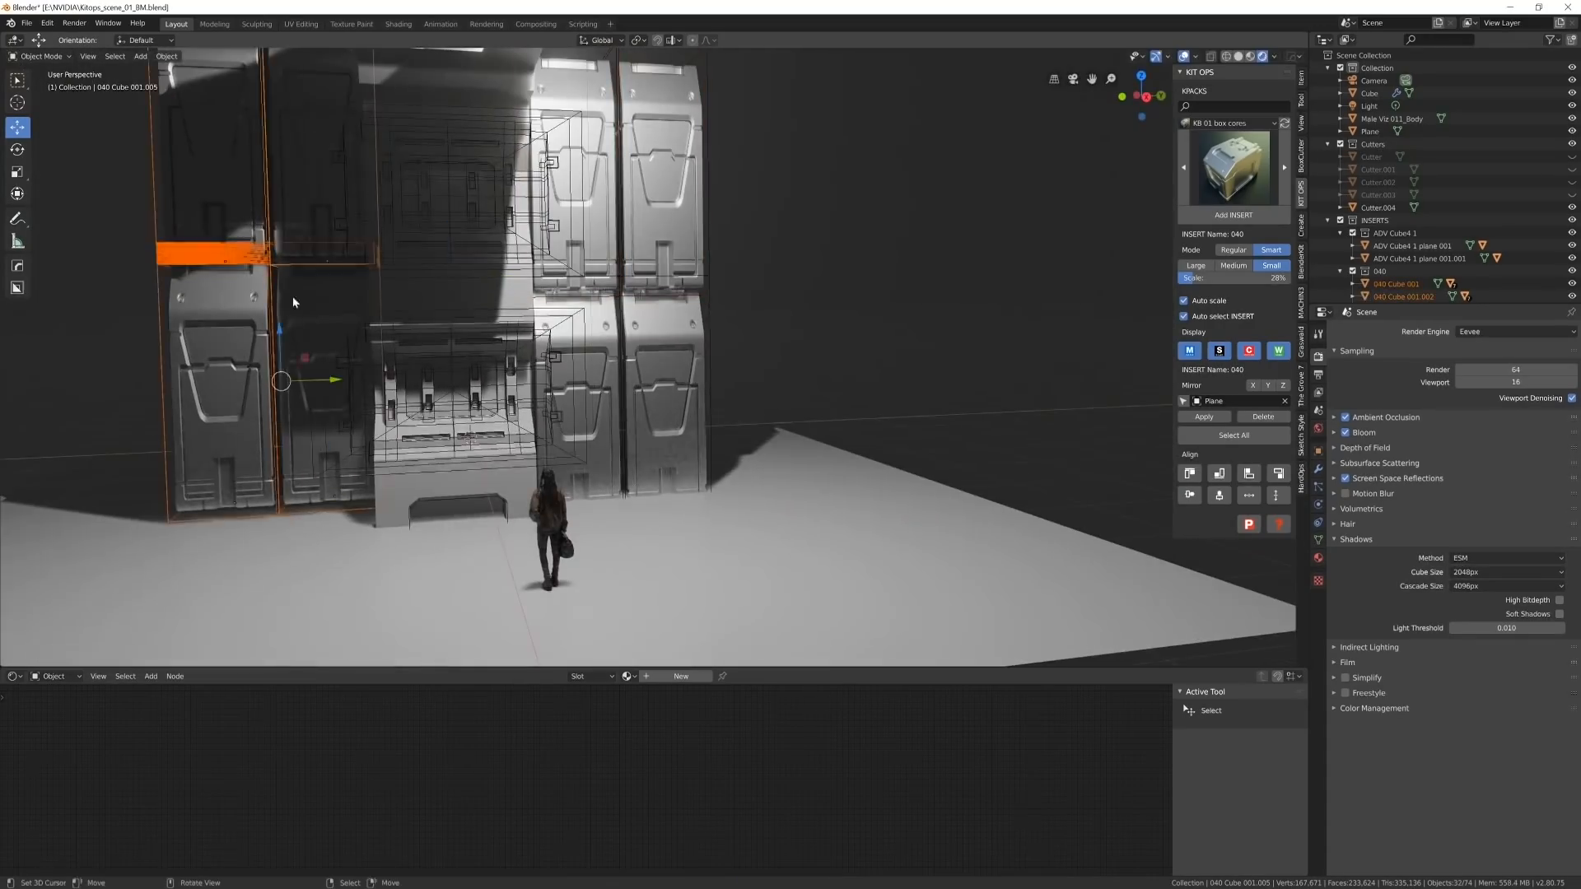
left_click_drag(327, 371, 336, 370)
- Select the ground plane and switch the KIT OPS library to the CW Concrete materials
middle_click_drag(272, 362, 741, 444)
right_click(889, 511)
middle_click_drag(889, 512, 861, 490)
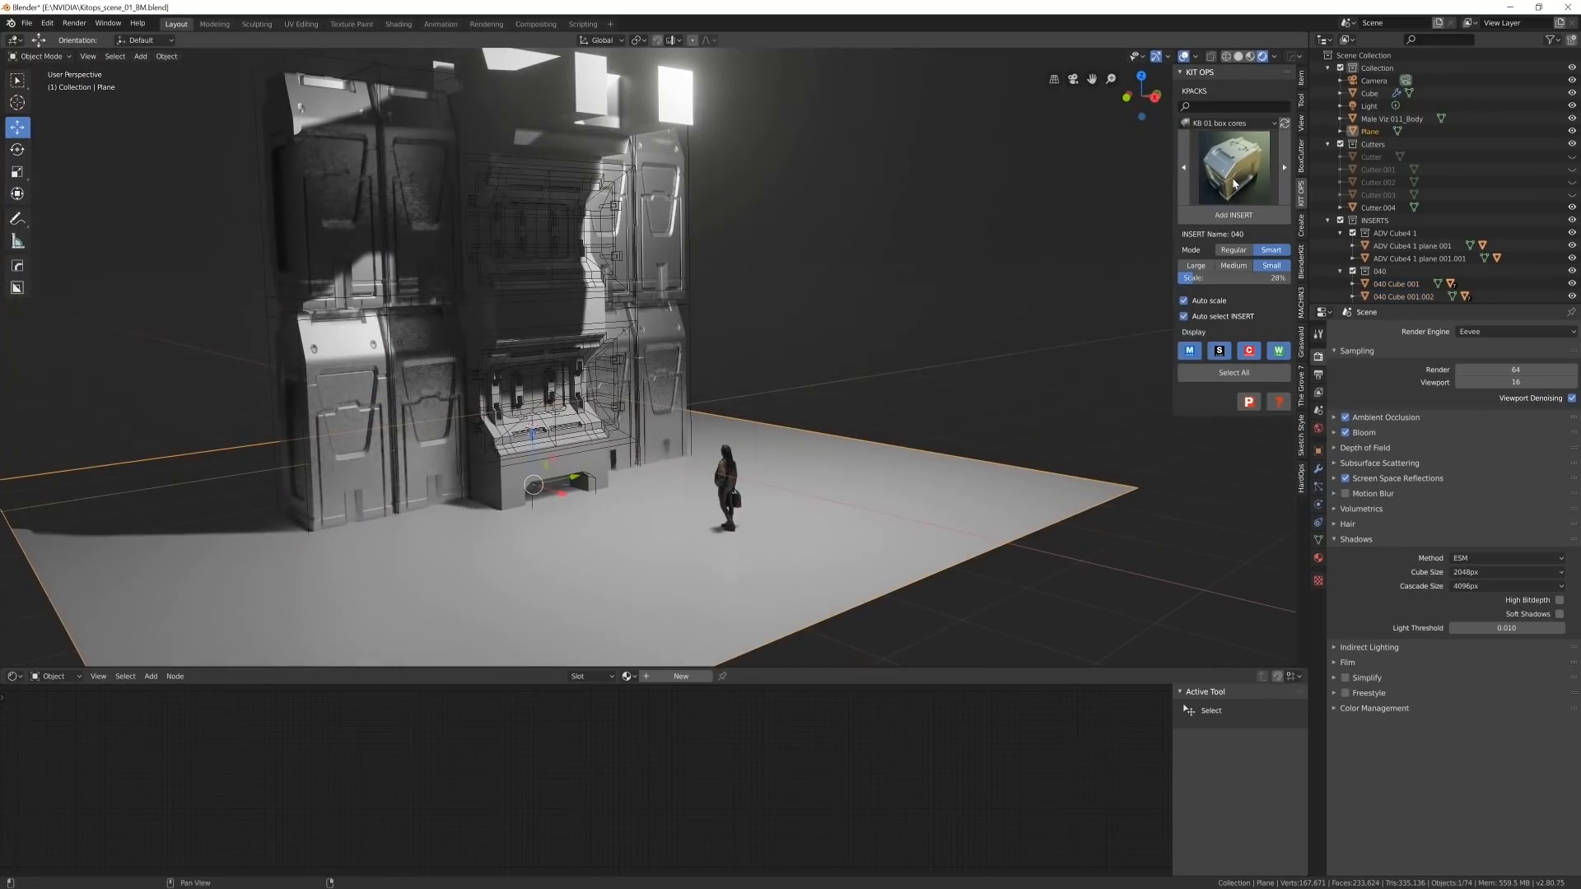
left_click(1237, 189)
left_click(1232, 123)
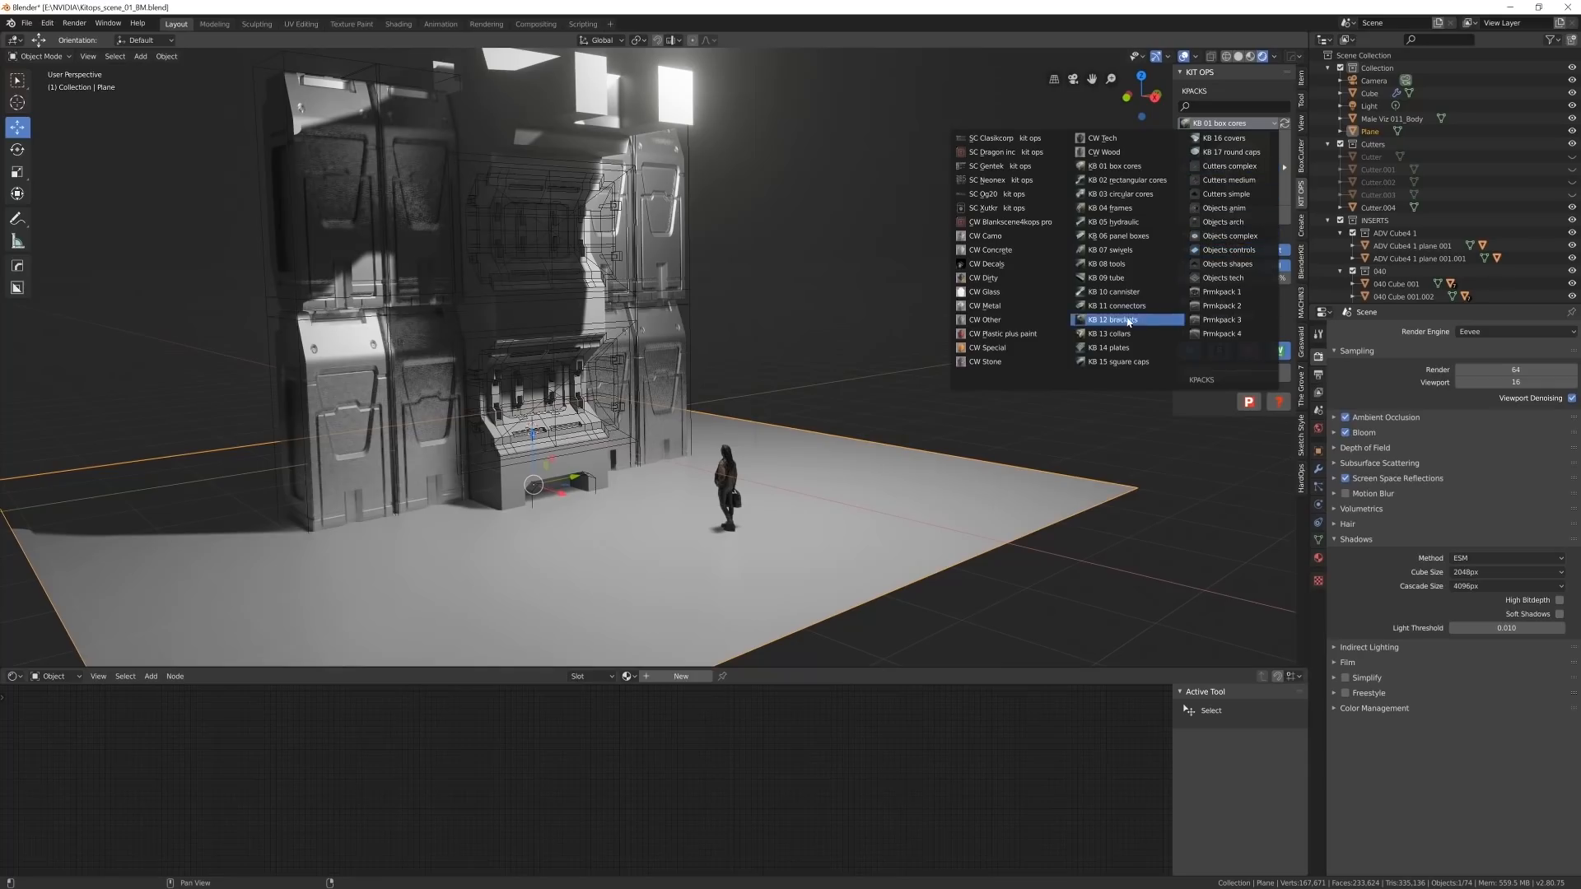
left_click(996, 250)
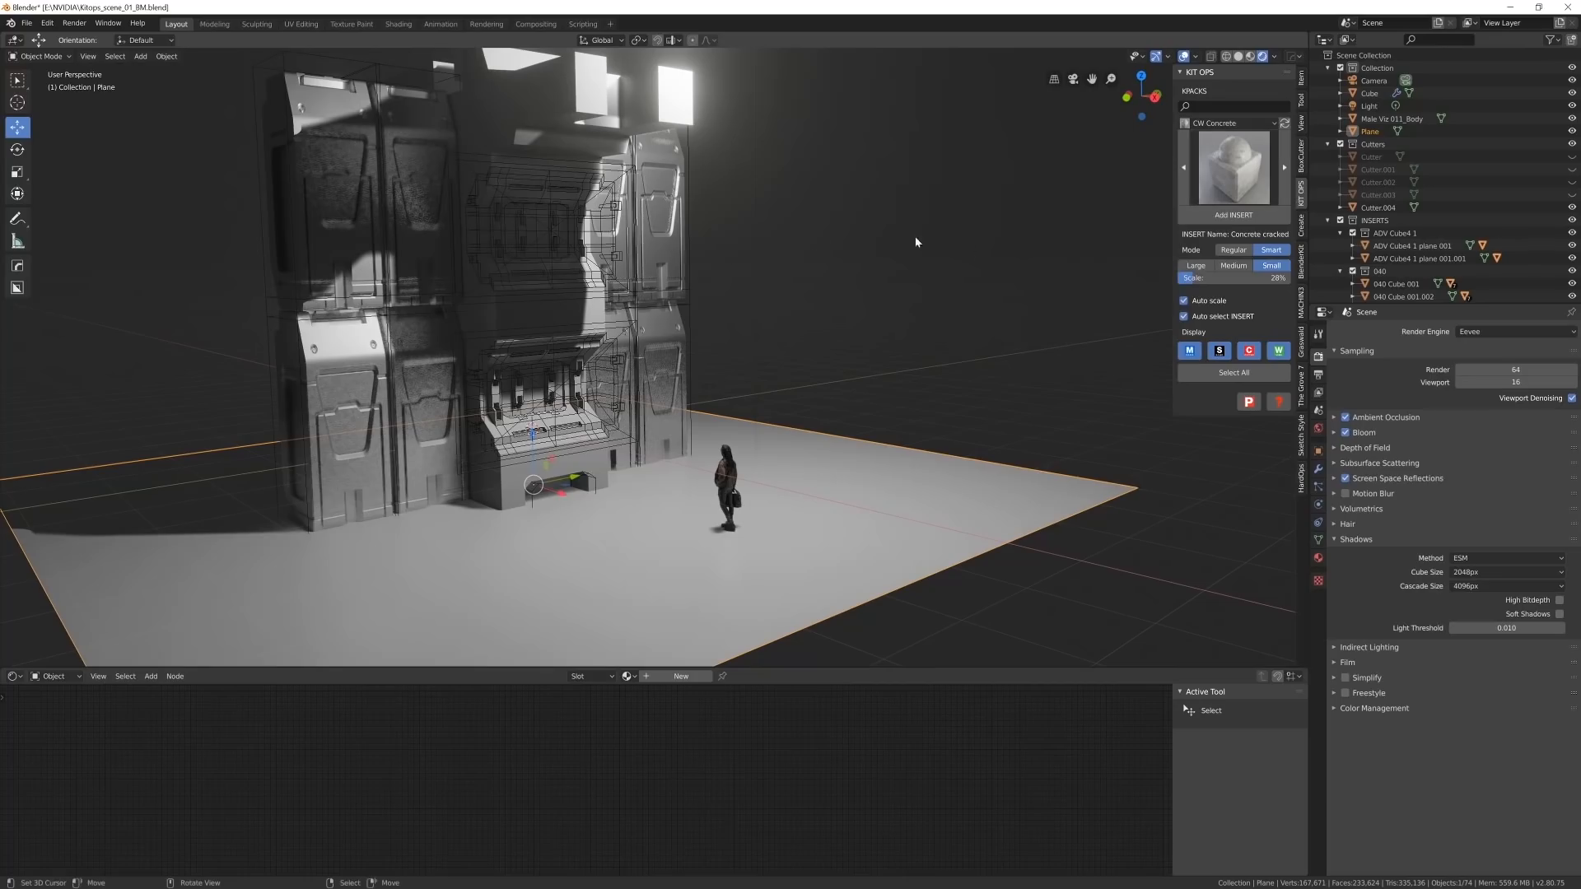
left_click(1240, 185)
- Apply the striped concrete material from CW Concrete to the ground plane
left_click(1231, 123)
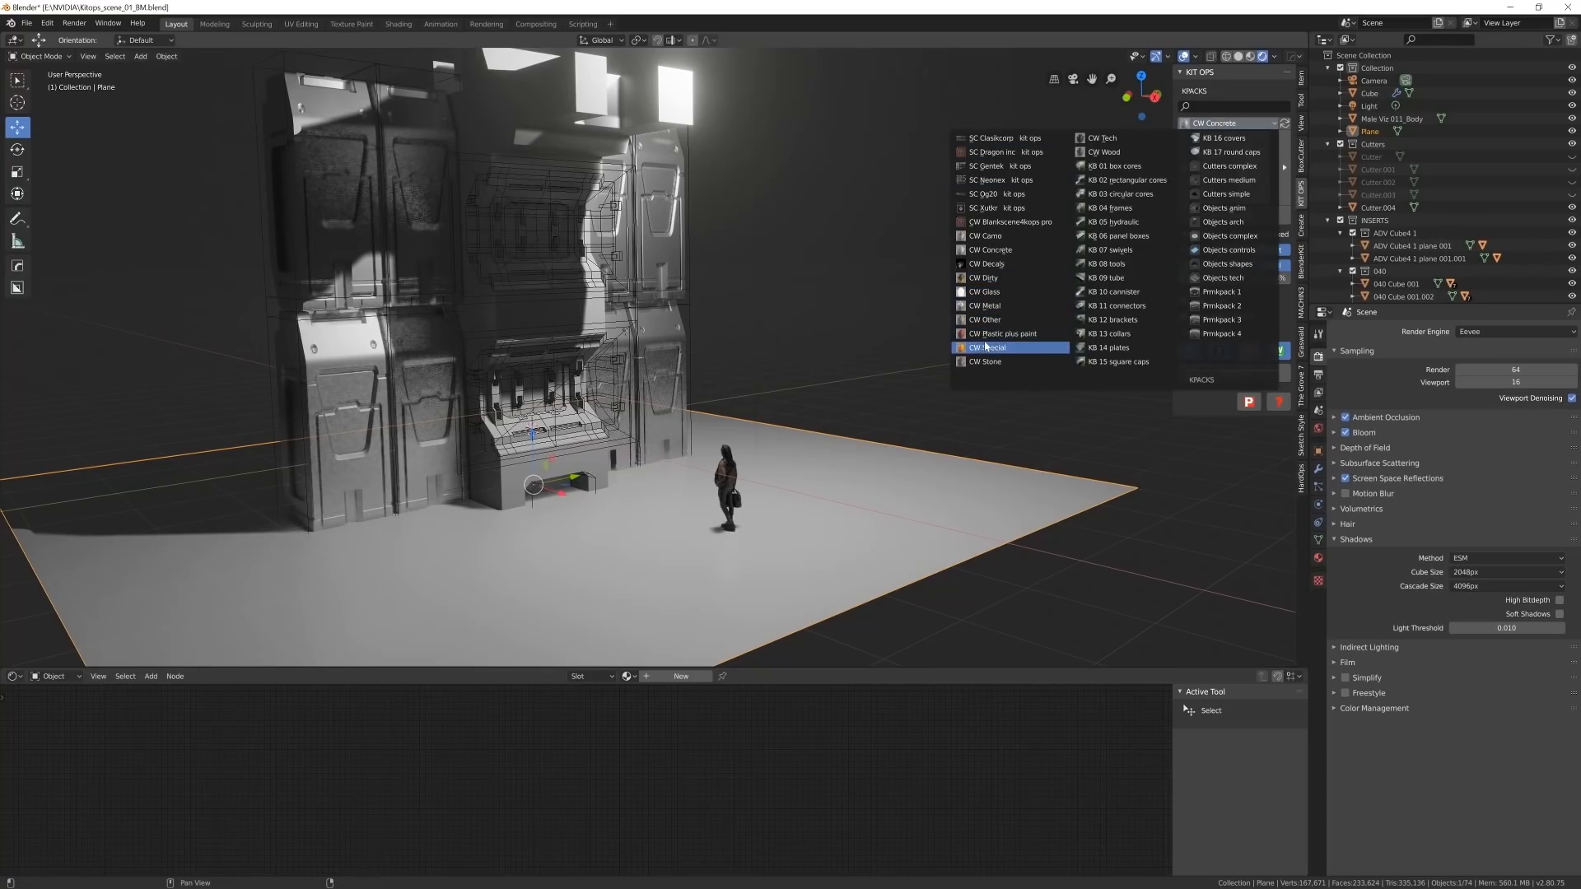
left_click(1254, 170)
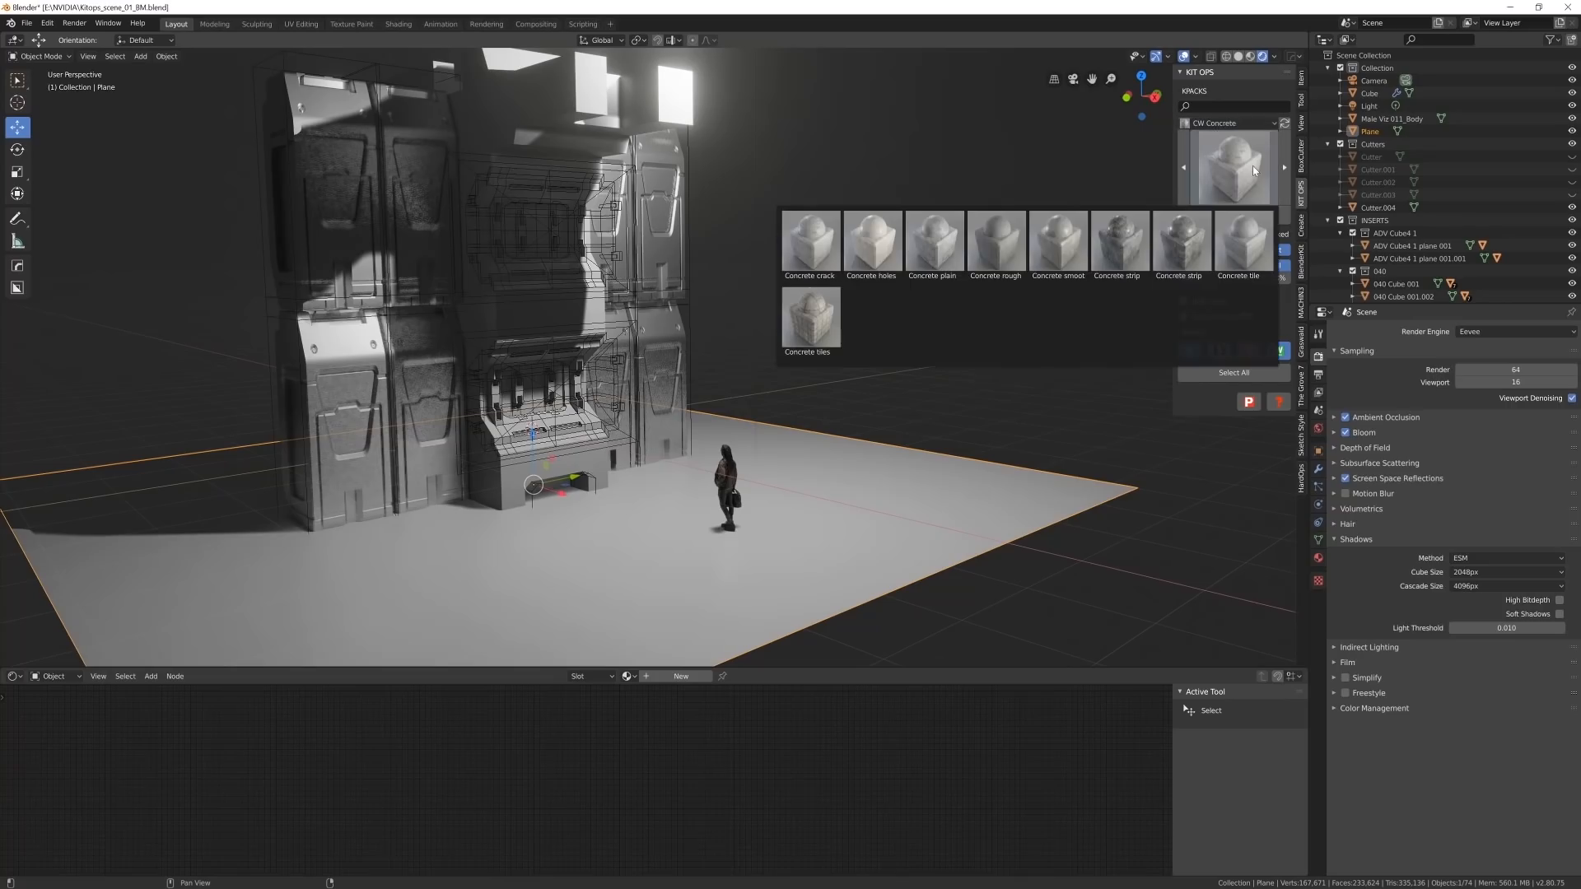
left_click(1121, 243)
middle_click_drag(905, 346, 1030, 260)
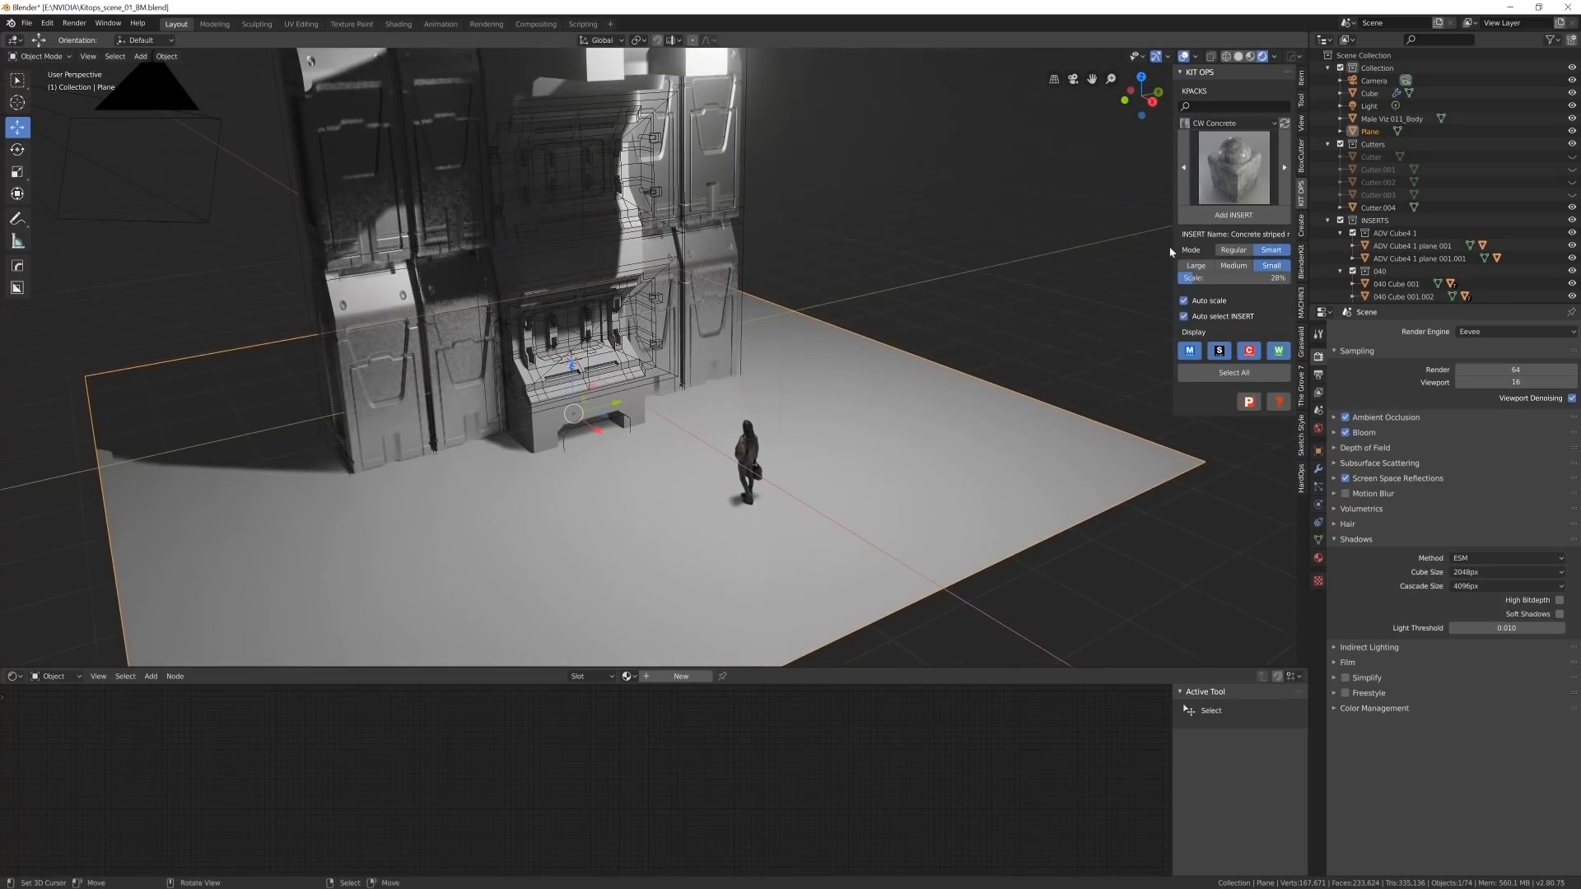
left_click(1230, 215)
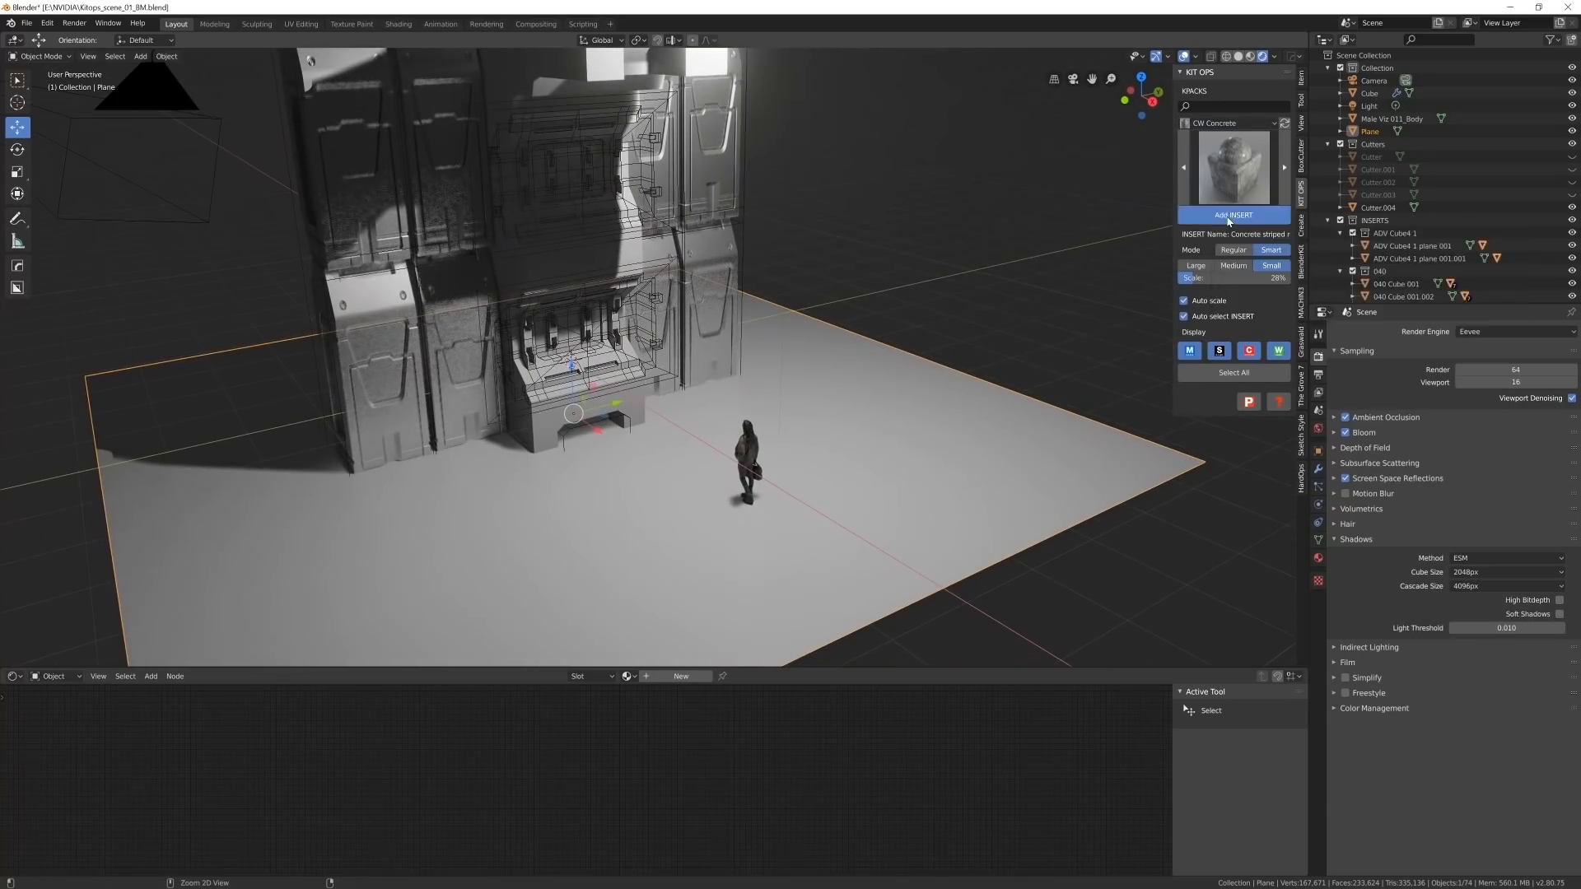
- Scale up the concrete ground plane so it extends well beyond the building
middle_click_drag(683, 485, 724, 506)
key("s")
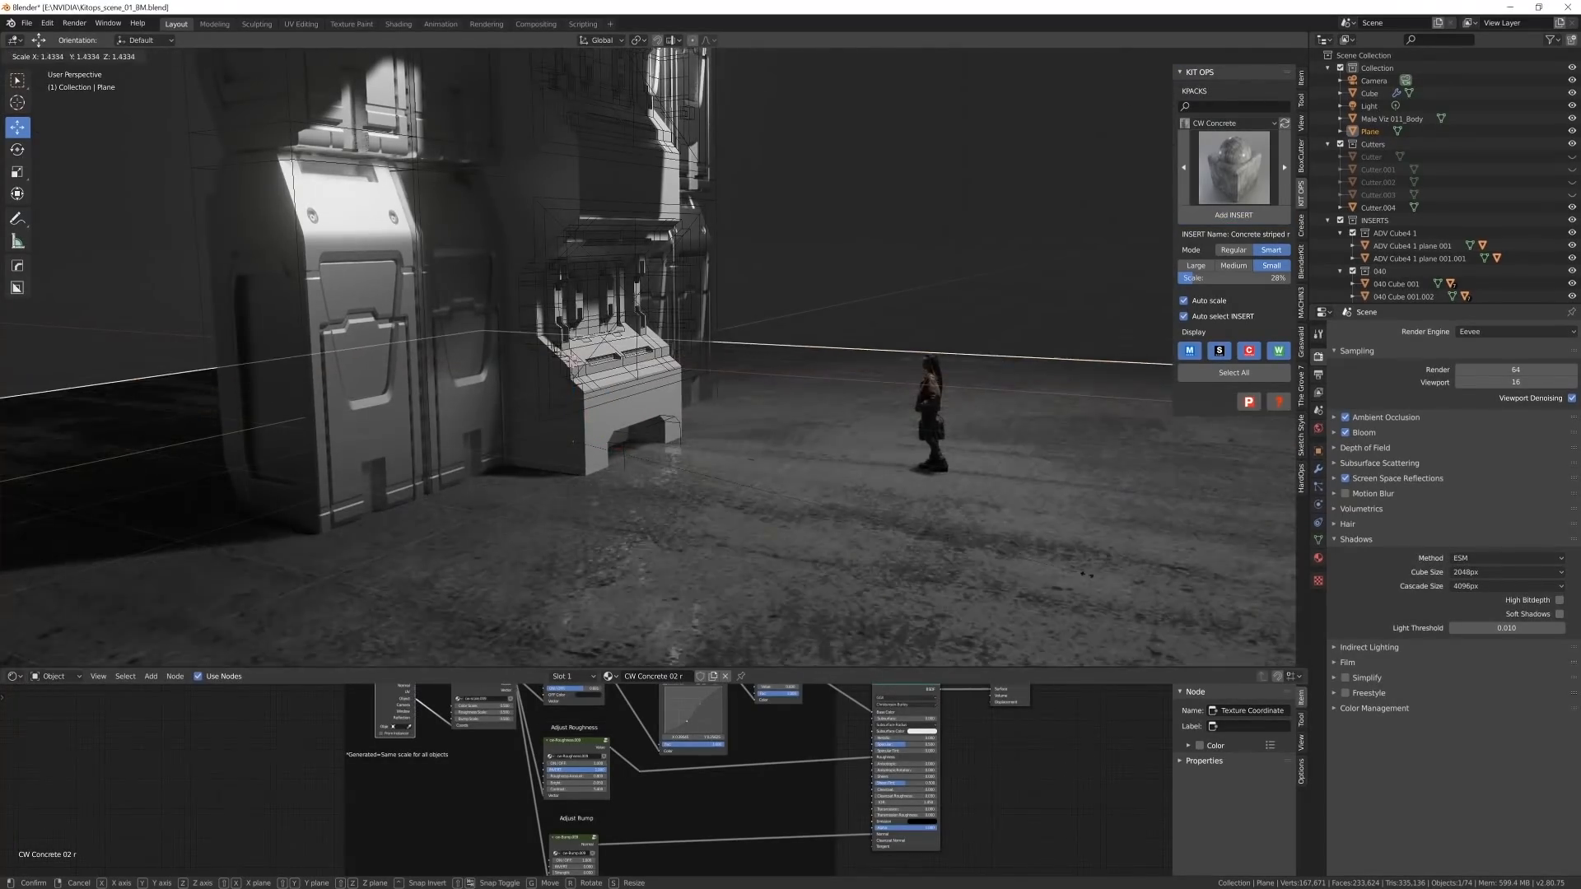
left_click(1078, 600)
scroll(668, 441, "down", 5)
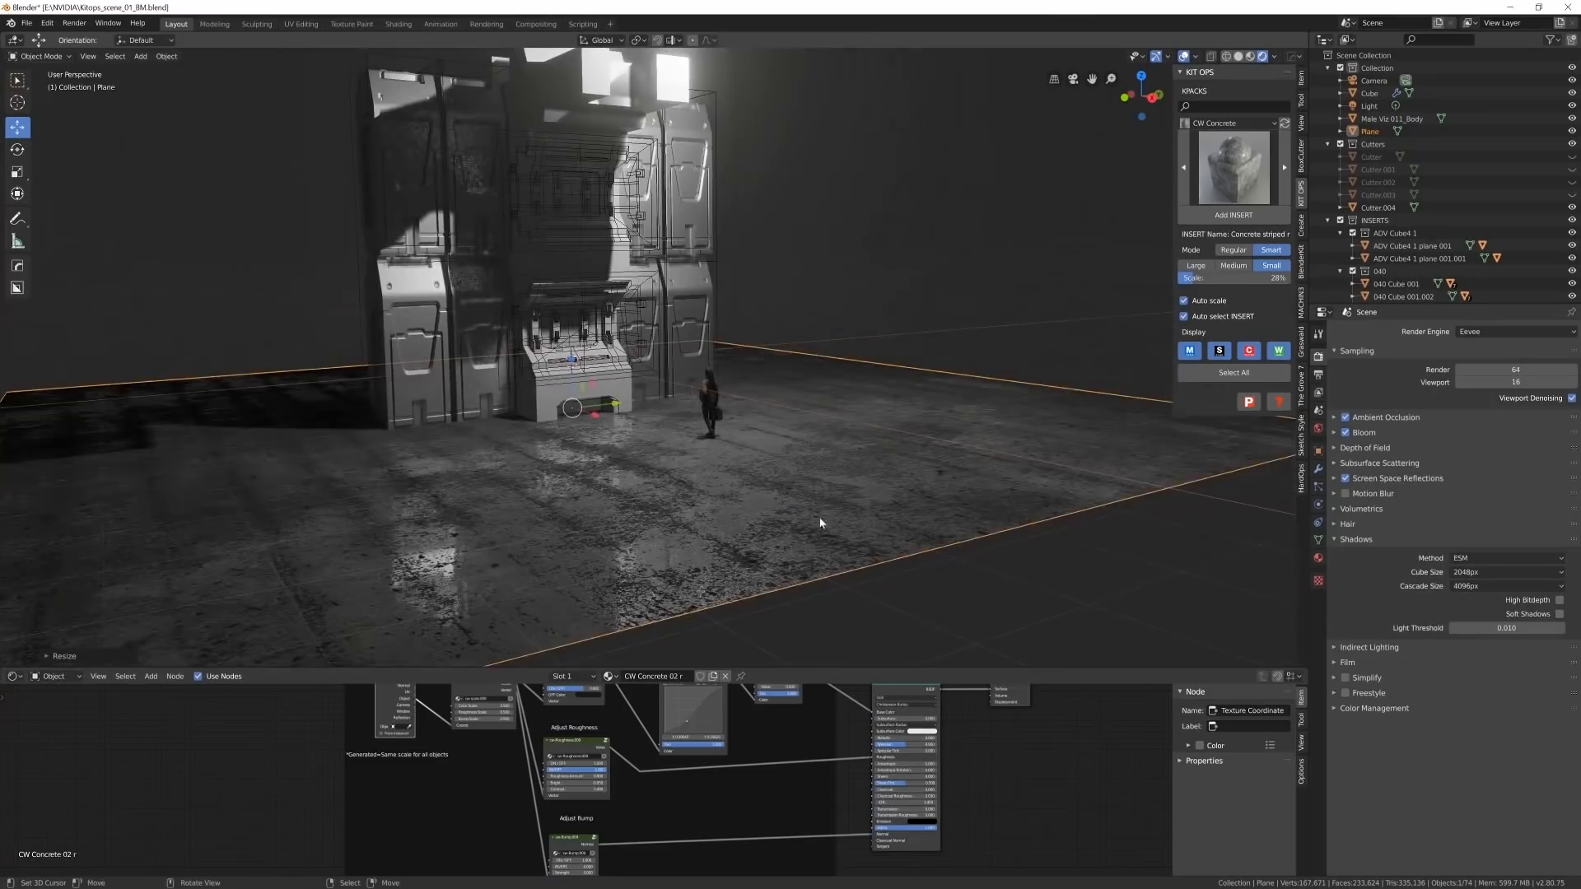
- Select the tower and apply the same striped concrete material to it
middle_click_drag(659, 445, 668, 442)
left_click(669, 441)
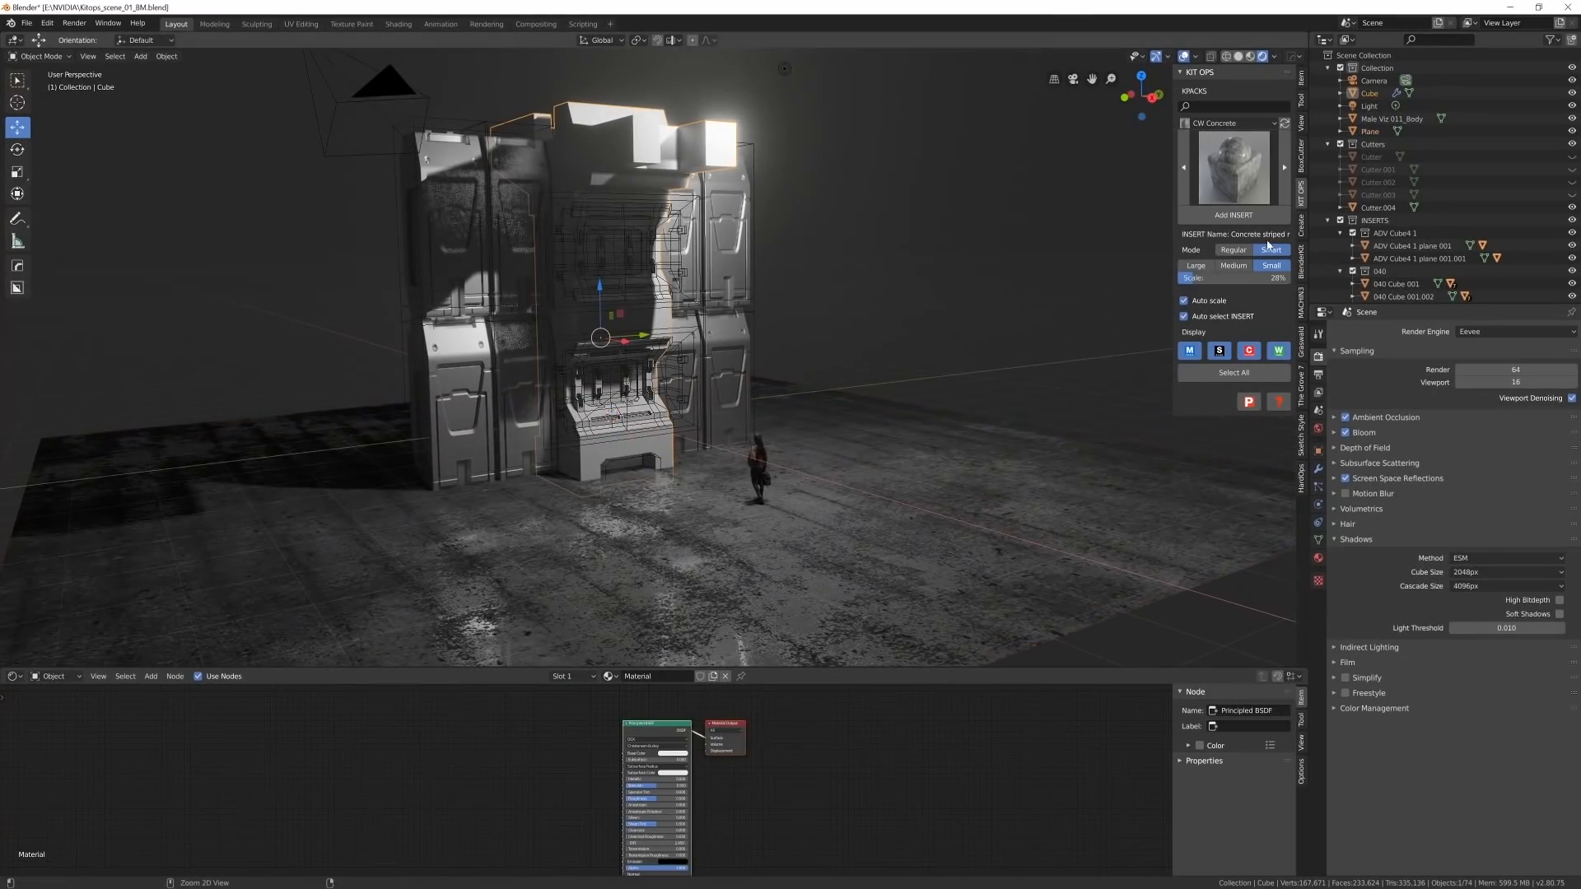
left_click(1251, 218)
- Select the light and reposition it, including along Y, to light the front of the tower
middle_click_drag(640, 383, 834, 97)
left_click(829, 91)
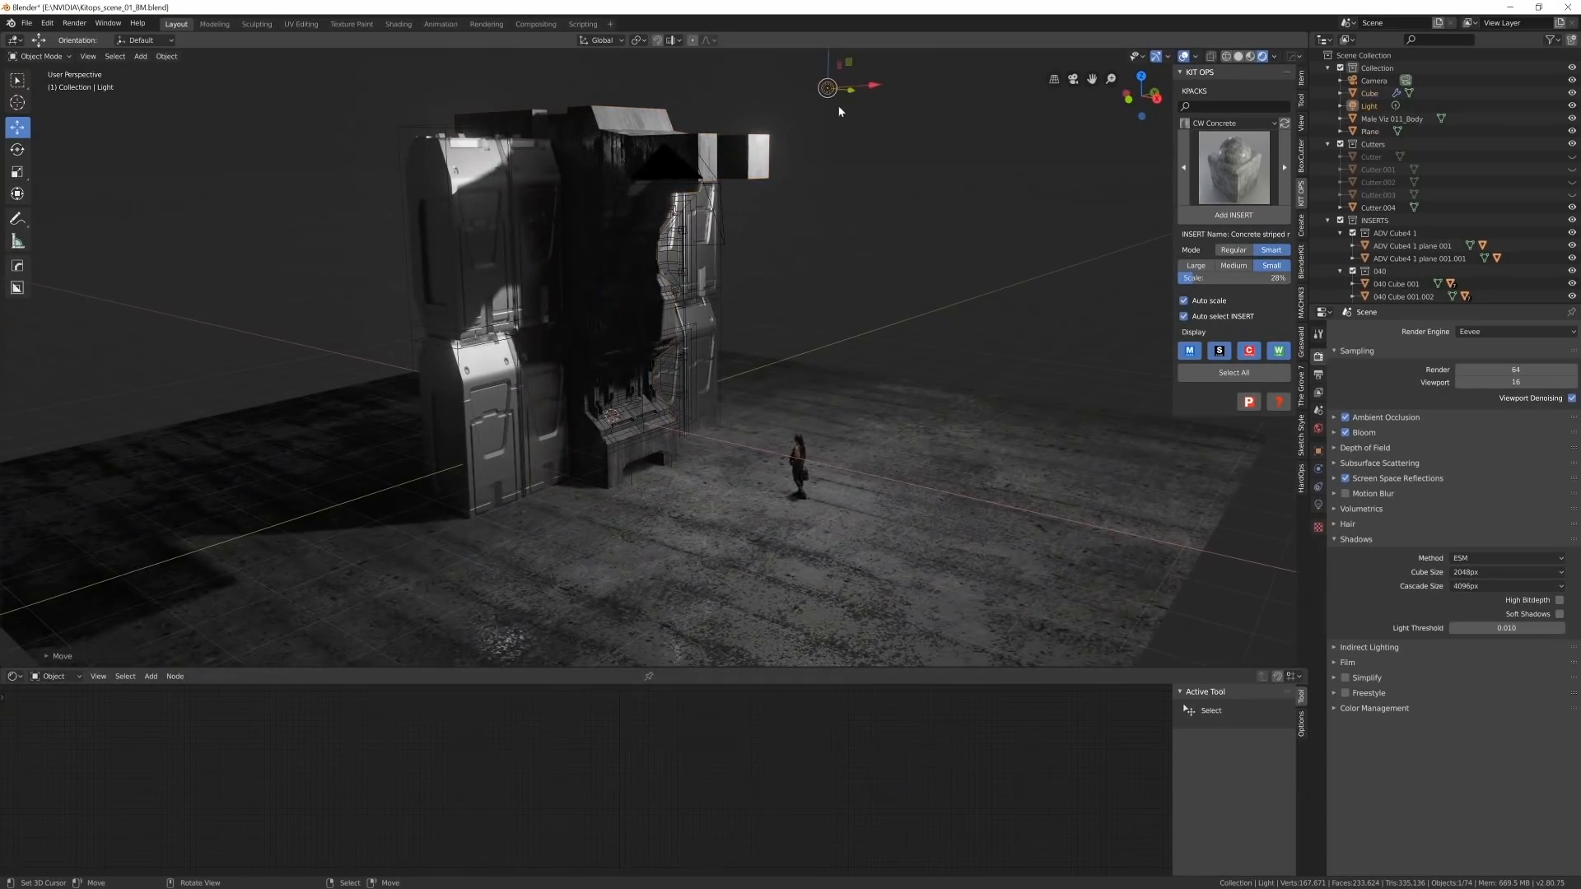
key("g")
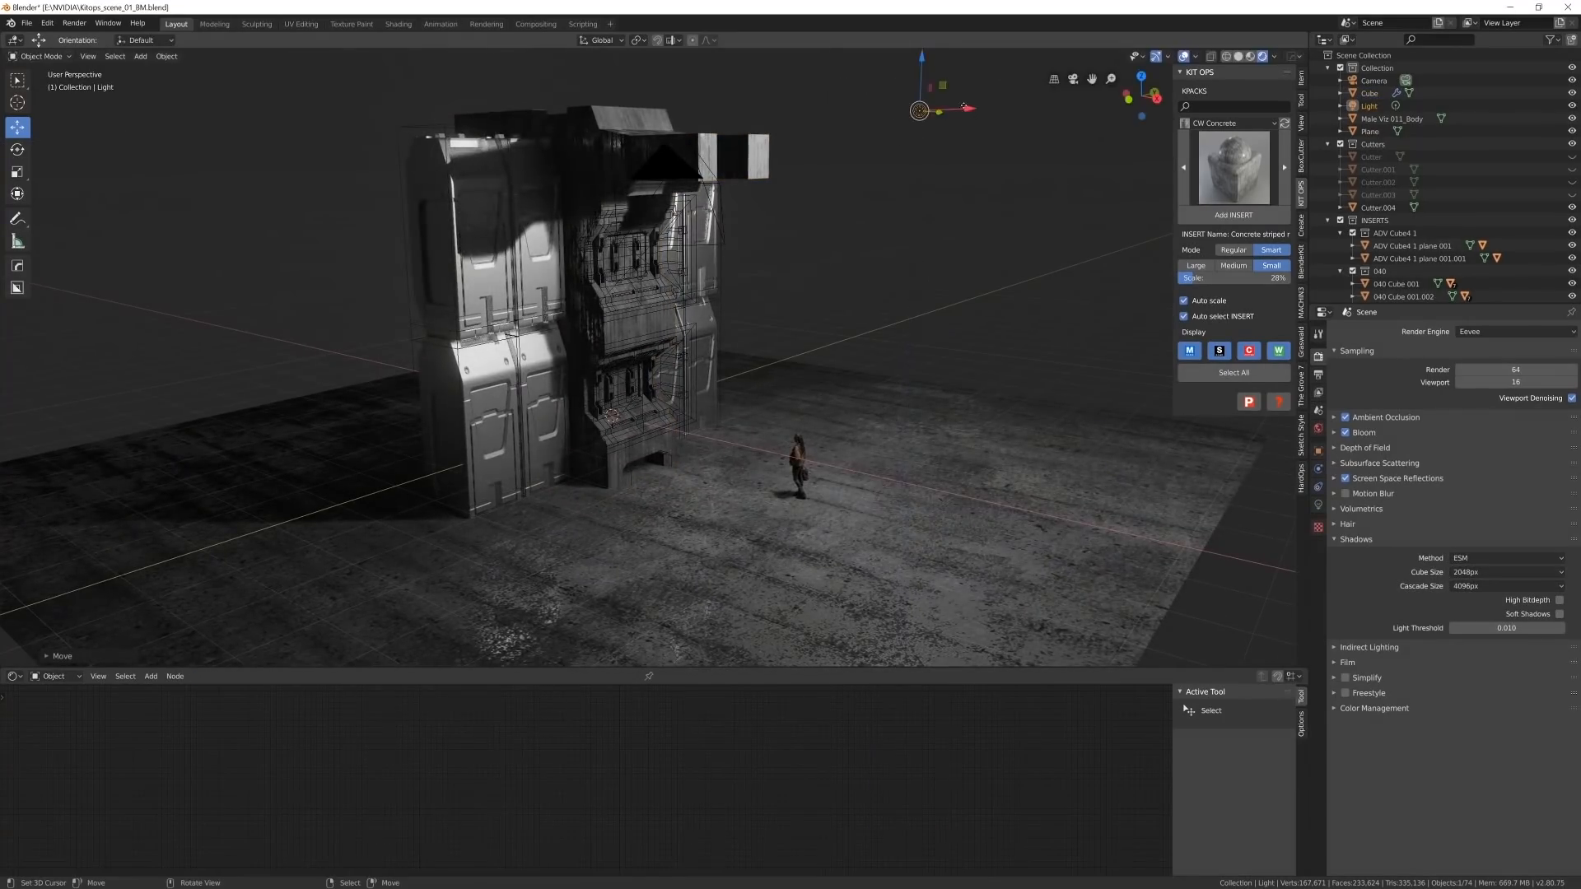
key("g")
key("y")
middle_click_drag(925, 275, 776, 364)
key("g")
key("y")
left_click(639, 199)
- Scale the ground plane up further in Object Mode
left_click(841, 357)
scroll(765, 373, "down", 3)
key("s")
left_click(688, 405)
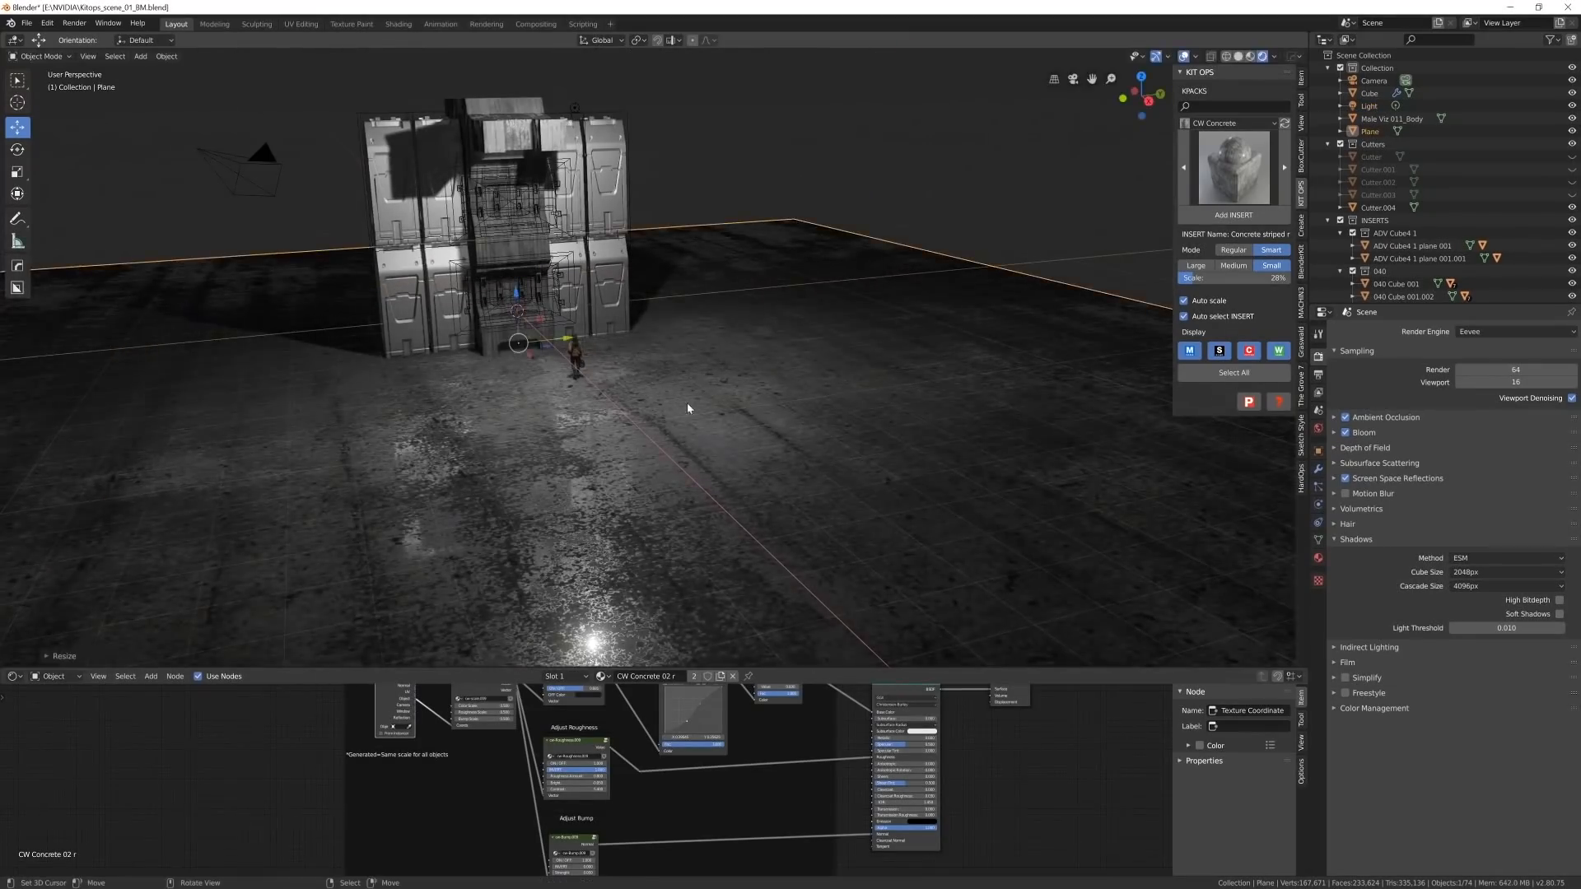
- Undo the ground plane's last resize
middle_click_drag(688, 404, 609, 402)
scroll(664, 395, "up", 3)
middle_click_drag(857, 446, 774, 432, "shift")
middle_click_drag(677, 747, 762, 810)
middle_click_drag(650, 387, 657, 408)
key("s")
key("Escape")
key("ctrl+z")
- Scale the ground plane's mesh up along X and Y in Edit Mode
key("Tab")
key("s")
key("x")
left_click(650, 350)
key("s")
key("y")
left_click(638, 332)
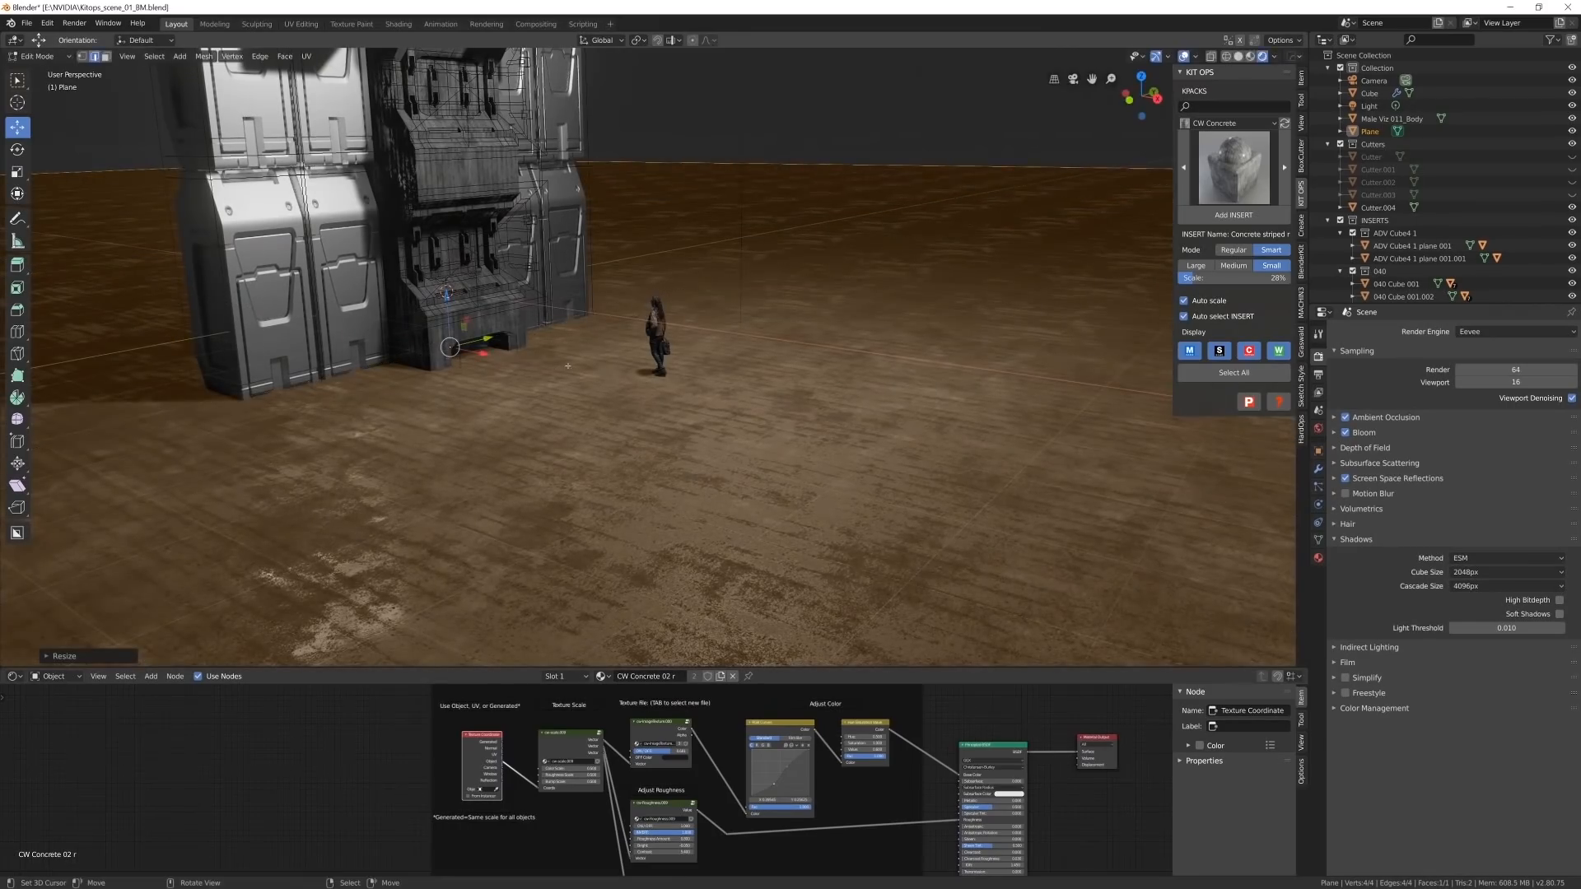
key("Tab")
- Select the tower and apply all modifiers in its stack
mouse_move(592, 416)
middle_mouse_down()
mouse_move(674, 494)
mouse_move(624, 486)
mouse_move(691, 505)
mouse_move(626, 462)
mouse_move(703, 482)
middle_mouse_up()
left_click(656, 482)
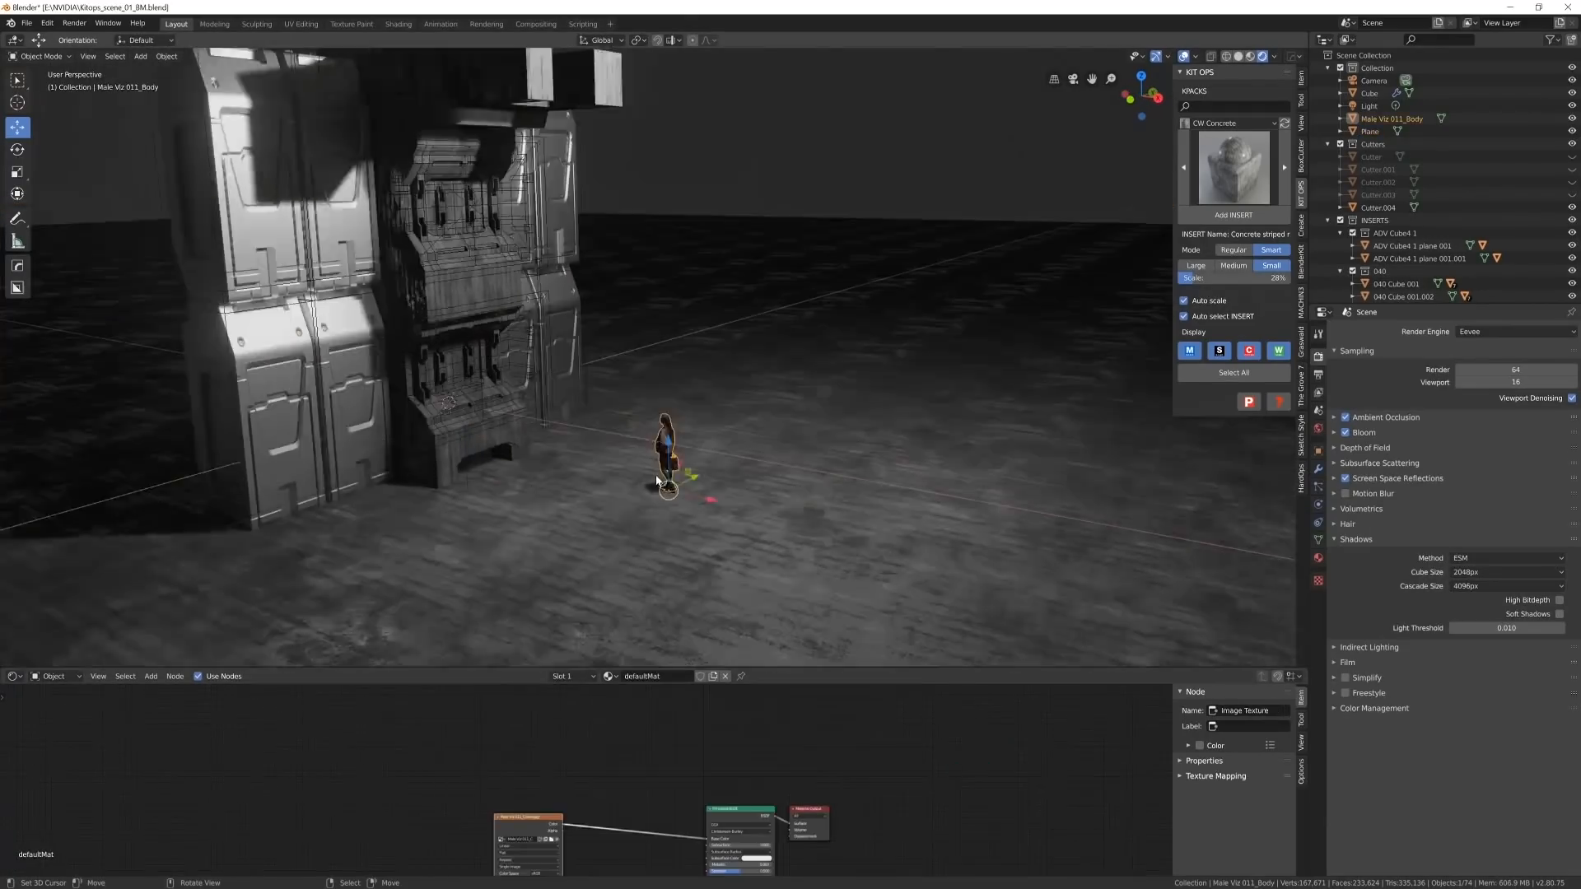
left_click(486, 288)
scroll(625, 338, "down", 4)
middle_click_drag(625, 339, 589, 346)
left_click(1319, 469)
scroll(664, 388, "up", 3)
middle_click_drag(664, 388, 708, 391)
middle_click_drag(576, 321, 446, 317)
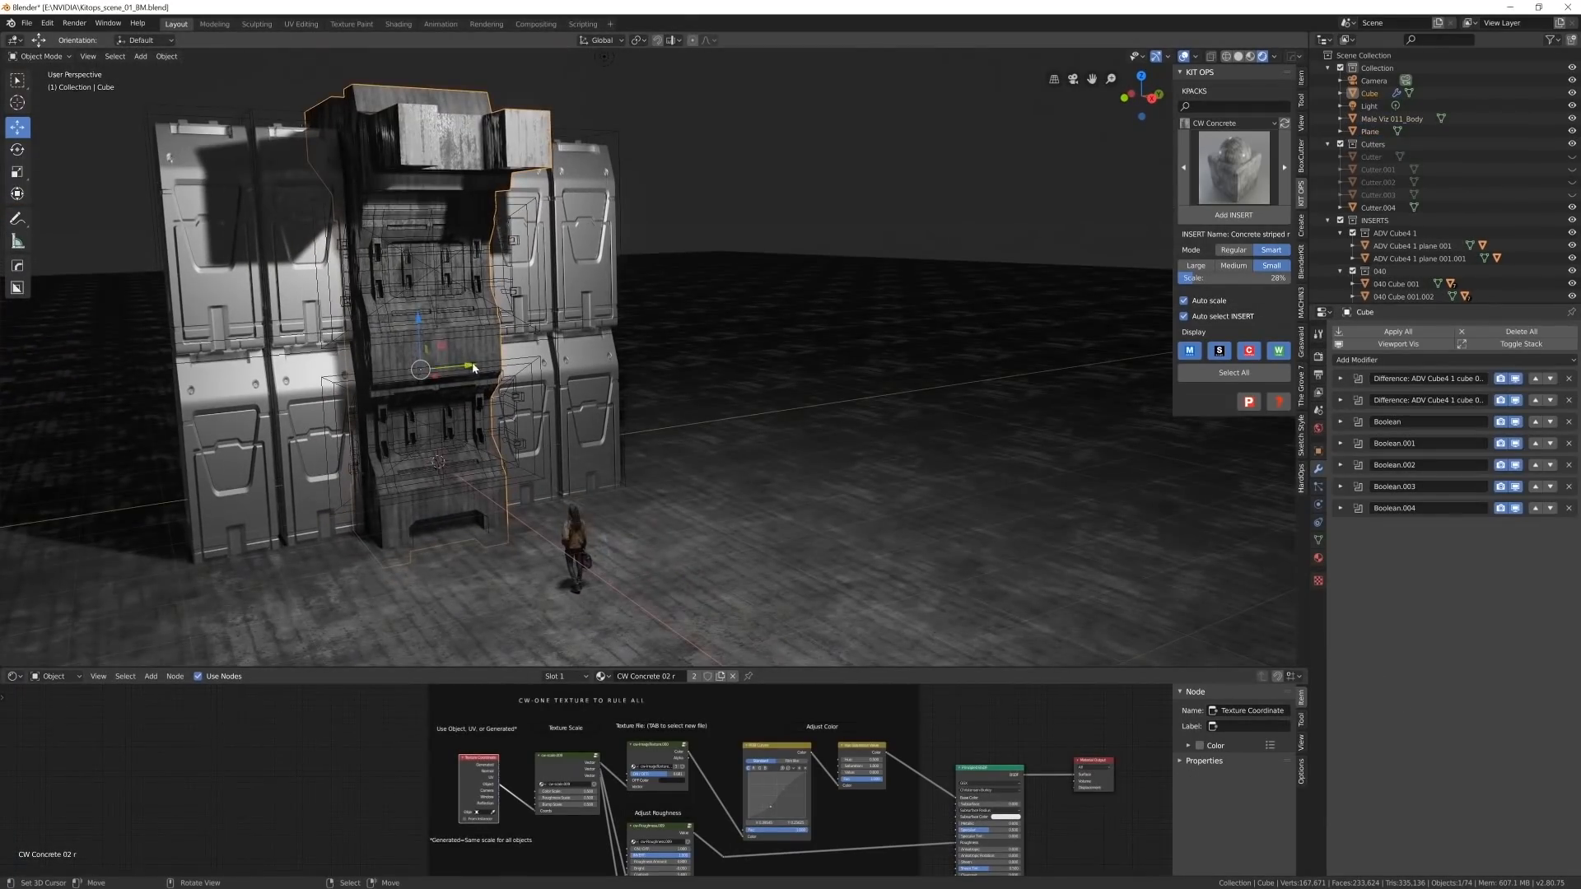
mouse_move(474, 368)
left_mouse_down()
mouse_move(457, 369)
mouse_move(490, 370)
mouse_move(462, 370)
mouse_move(478, 375)
left_mouse_up()
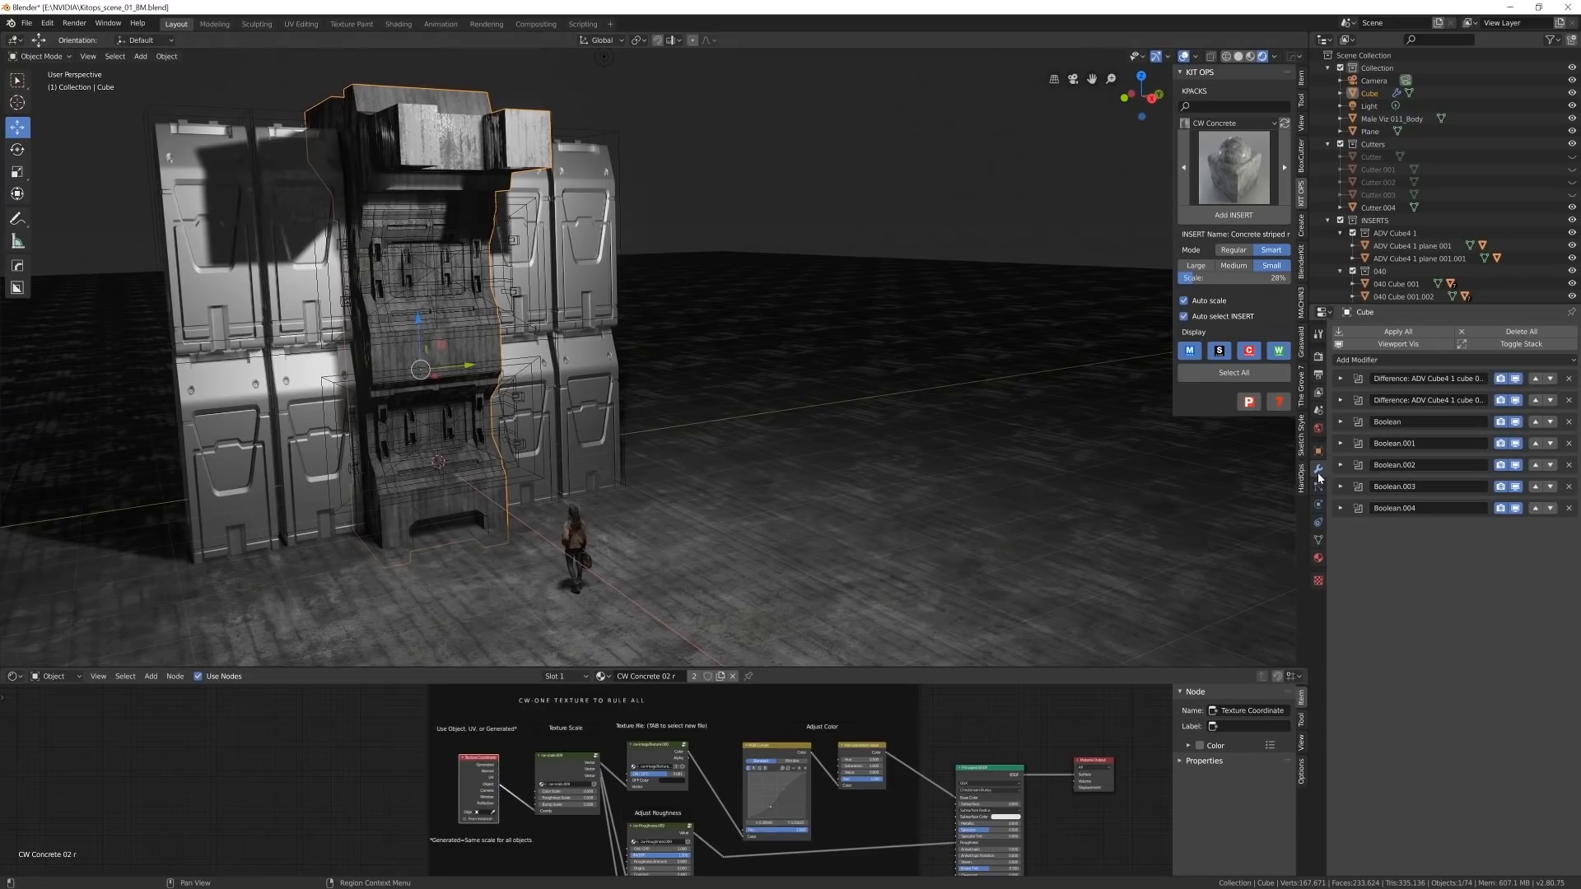
left_click(1397, 332)
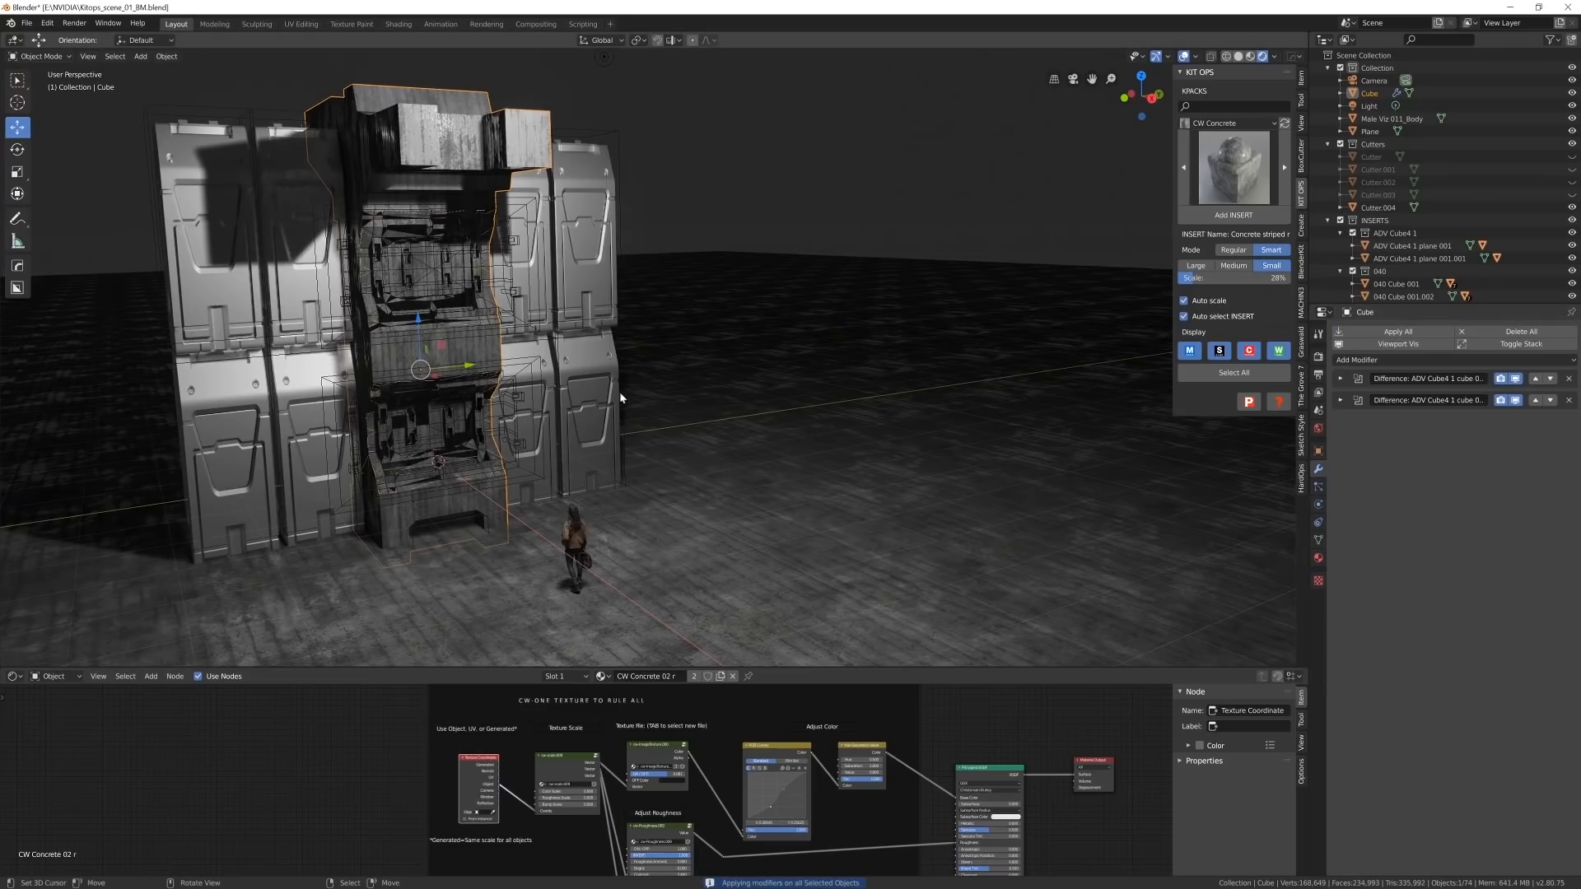
- Move the tower aside and delete the leftover ADV Cube4 1 inserts from its former spot
left_click_drag(461, 362, 667, 372)
left_click(442, 383)
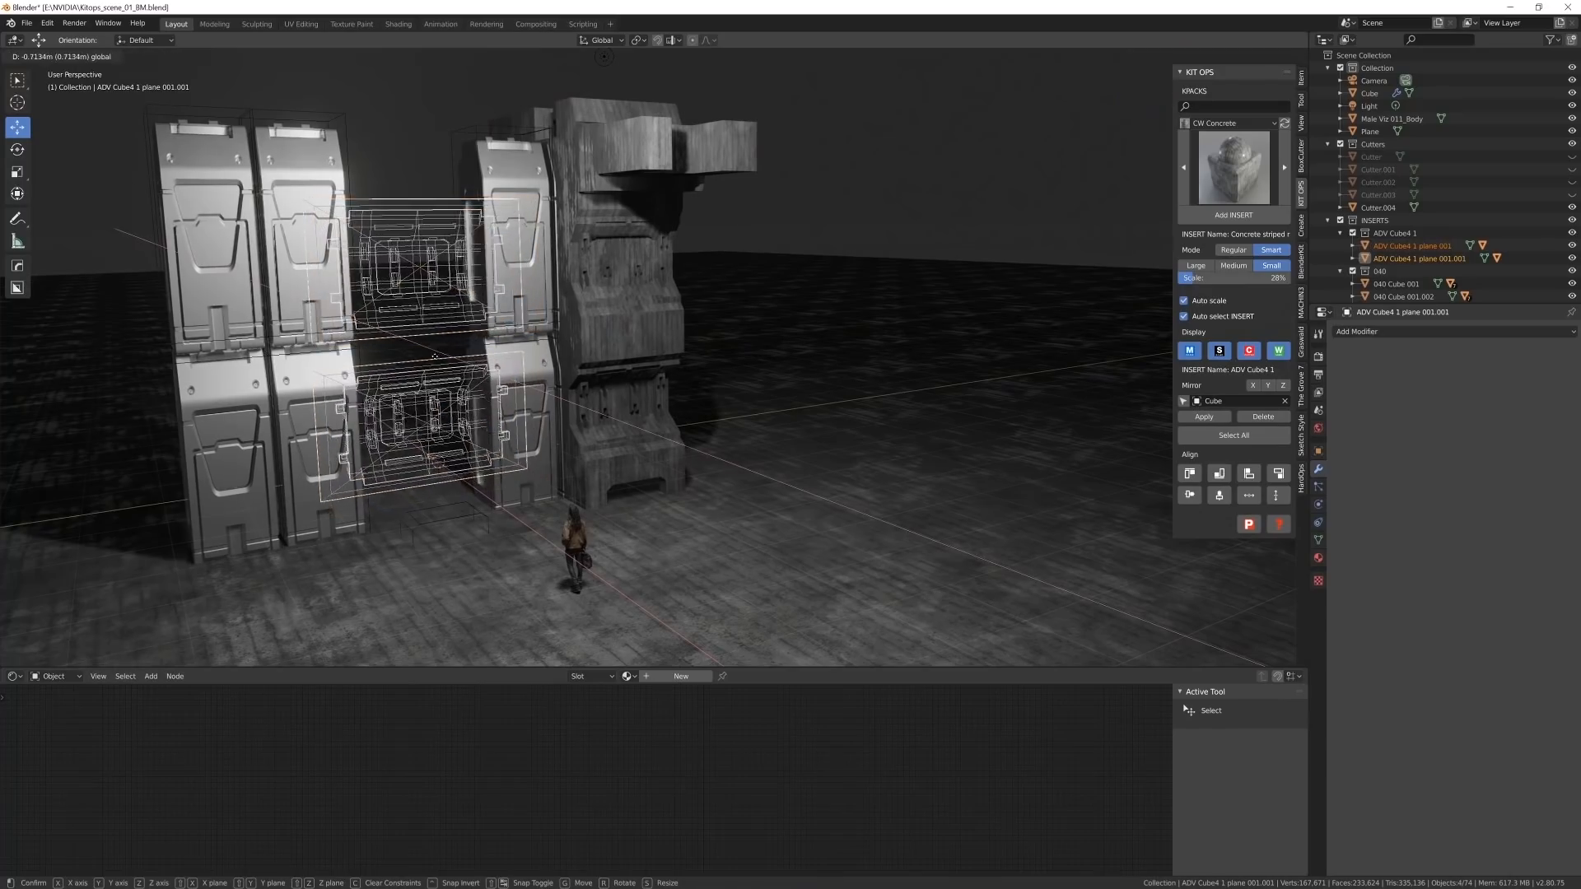
key("Delete")
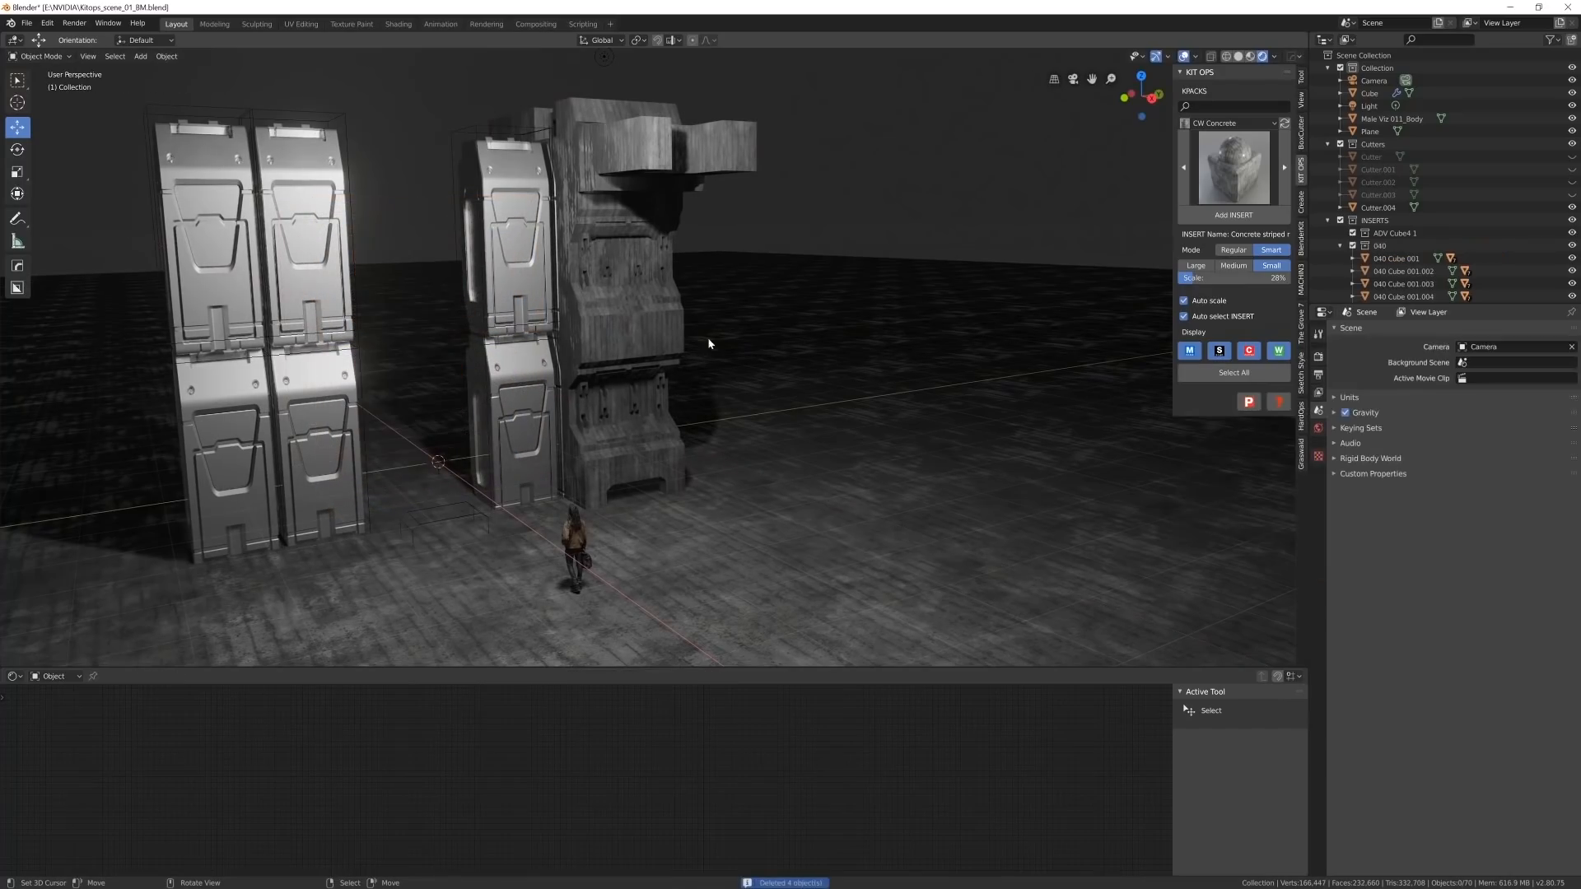
- Return the tower to its place between the box-core stacks and inspect its mesh in Edit Mode
left_click(667, 323)
left_click_drag(667, 323, 470, 376)
key("Tab")
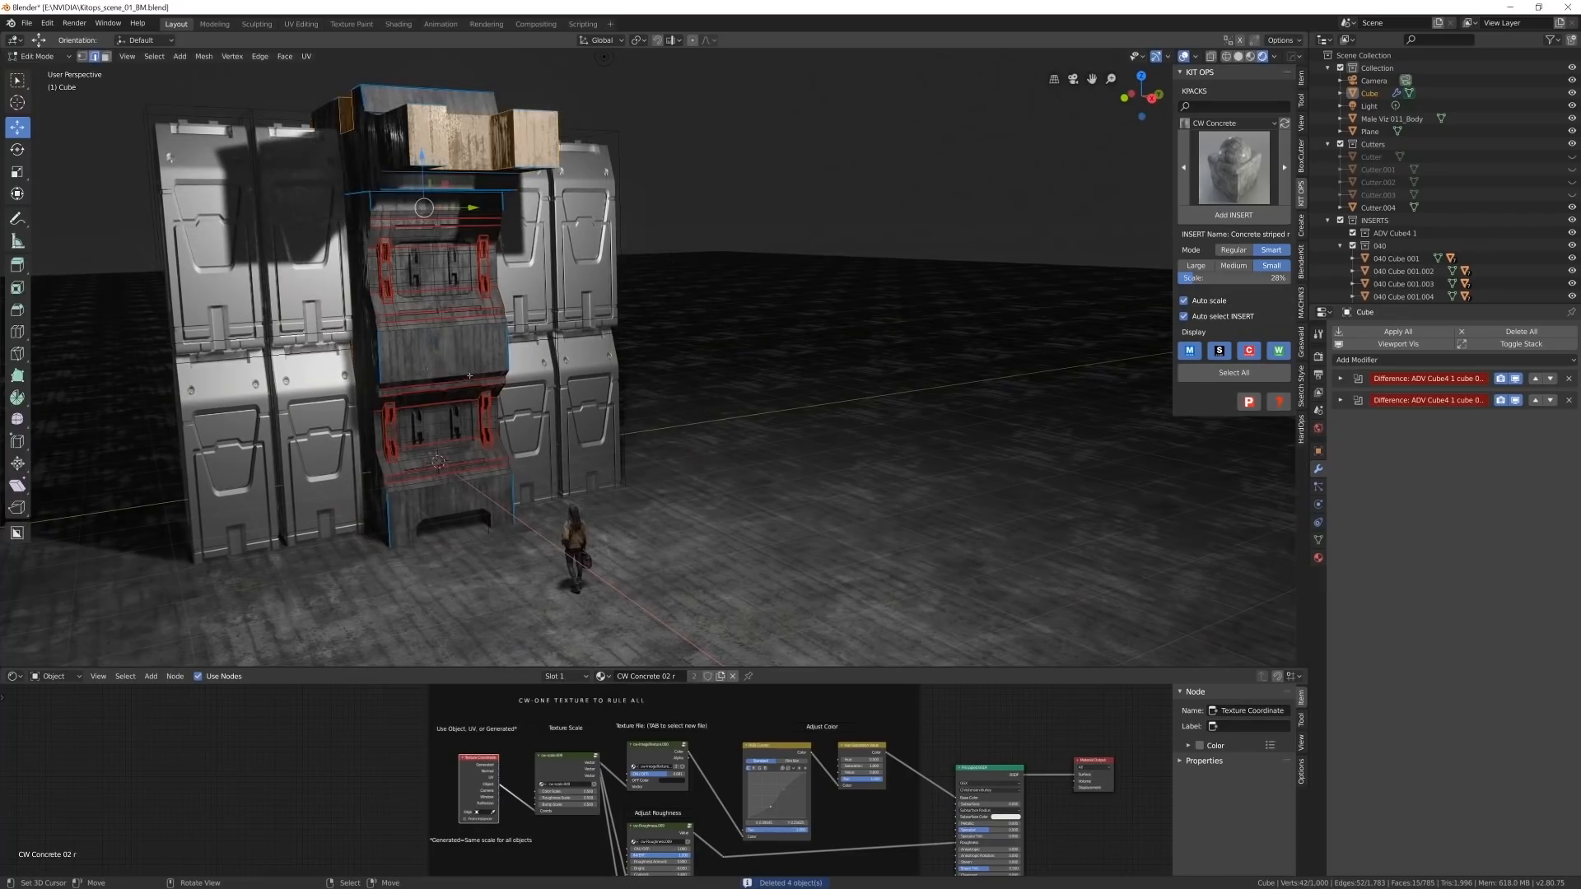
middle_click_drag(428, 265, 559, 373)
scroll(462, 262, "up", 3)
key("Tab")
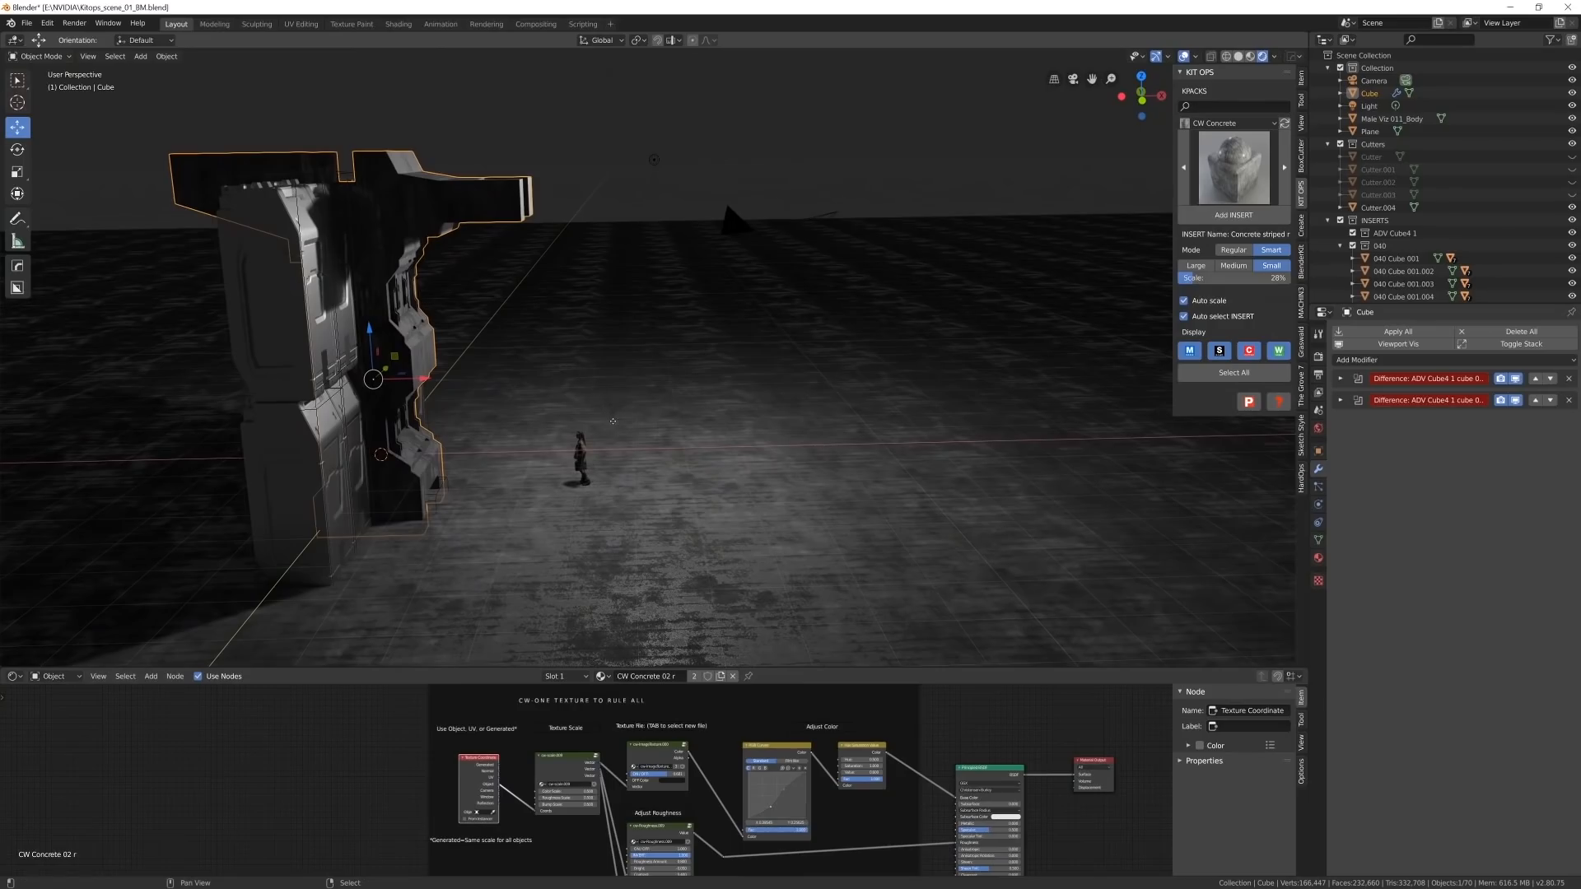
- Duplicate the tower facing the original as part of one object and set that object's origin
key("shift+d")
key("Escape")
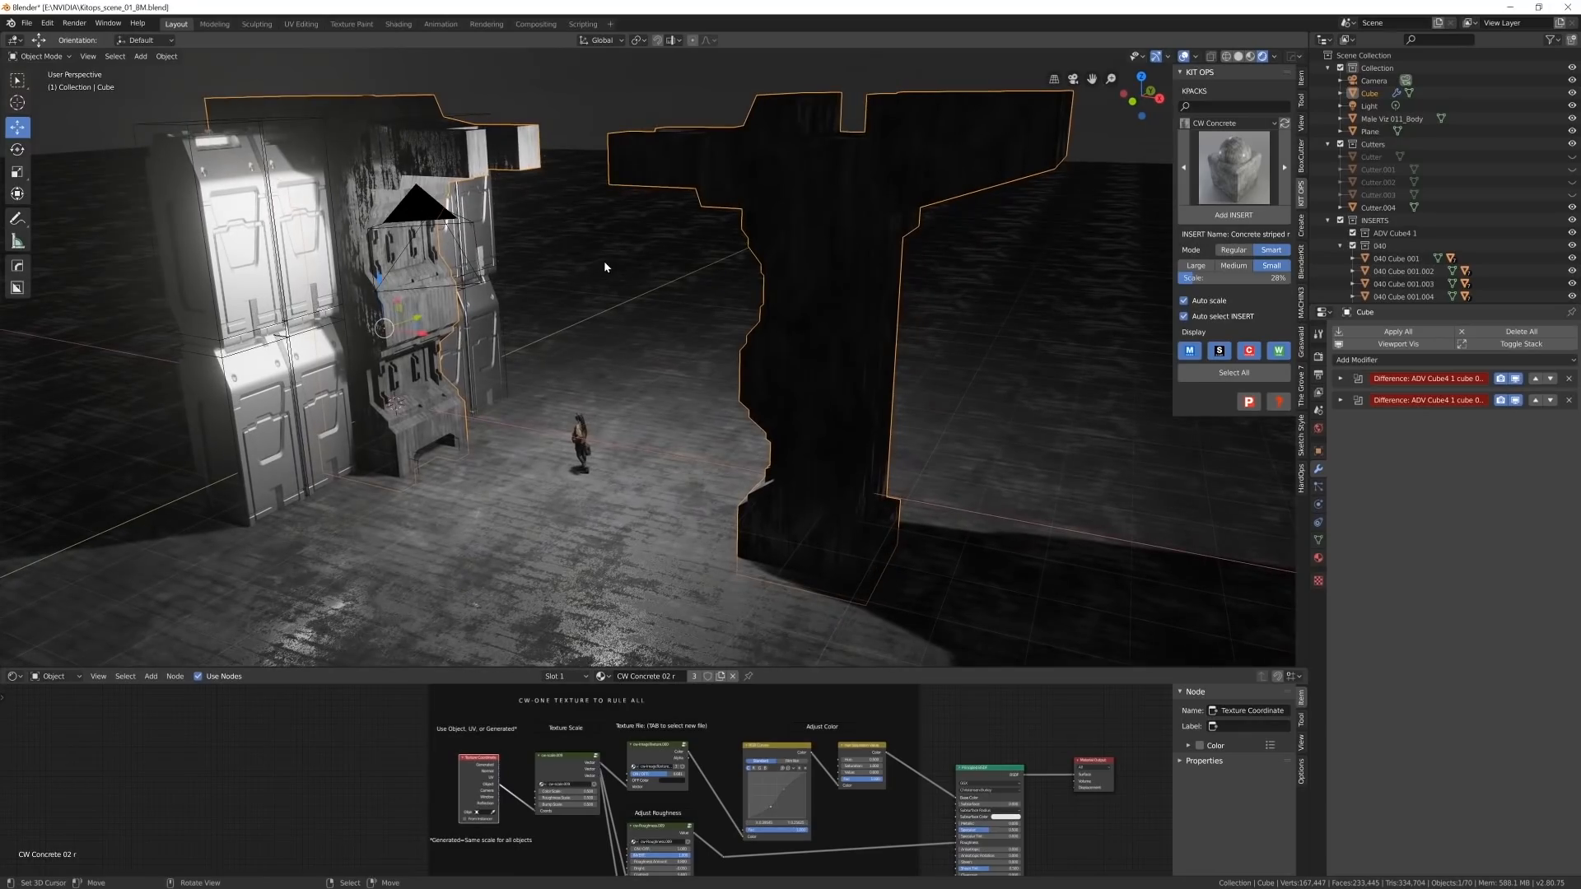
key("ctrl+alt+shift+c")
- Add a Hard Ops Array to the facing tower pair
scroll(619, 274, "up", 3)
middle_click_drag(619, 274, 652, 334, "shift")
left_click(17, 266)
key("q")
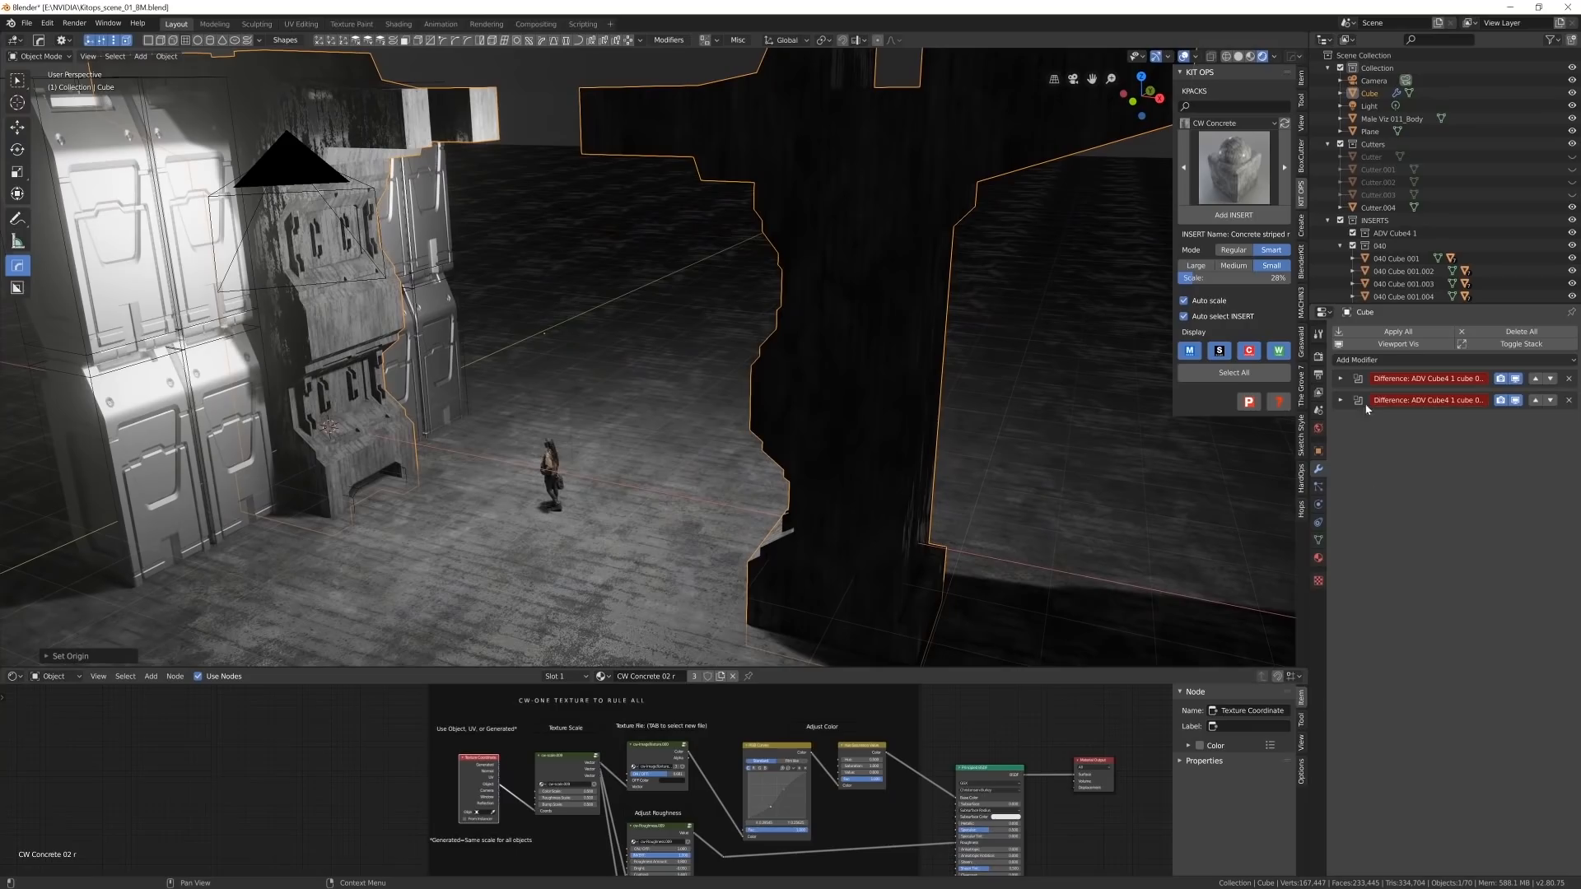
left_click(1357, 360)
middle_click_drag(453, 393, 448, 382)
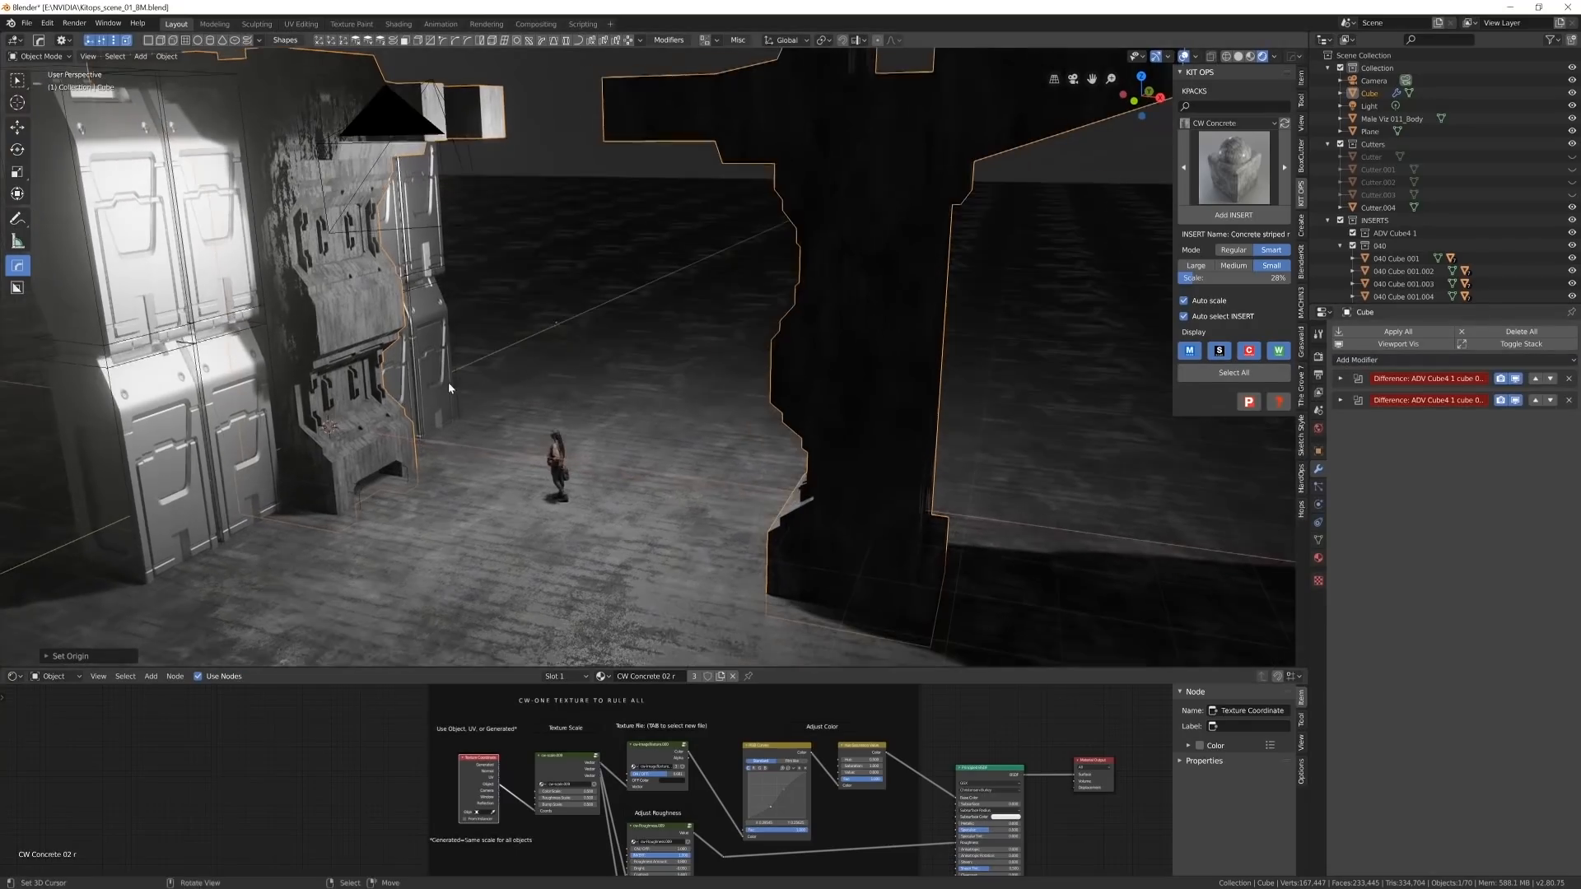
key("q")
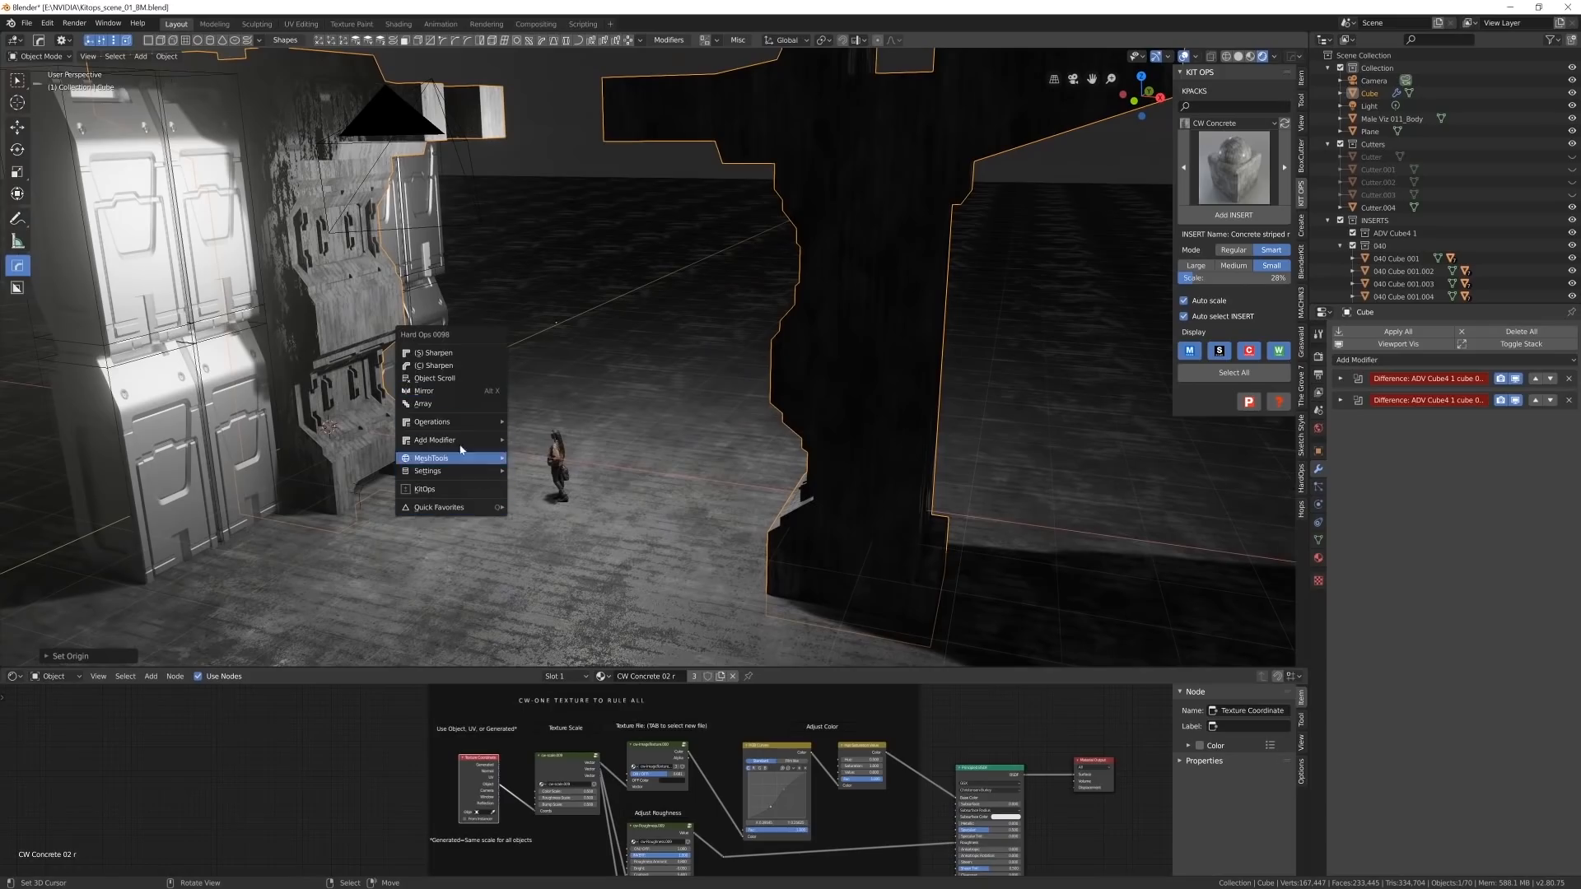
left_click(439, 403)
middle_click_drag(439, 401, 575, 431)
scroll(575, 431, "down", 2)
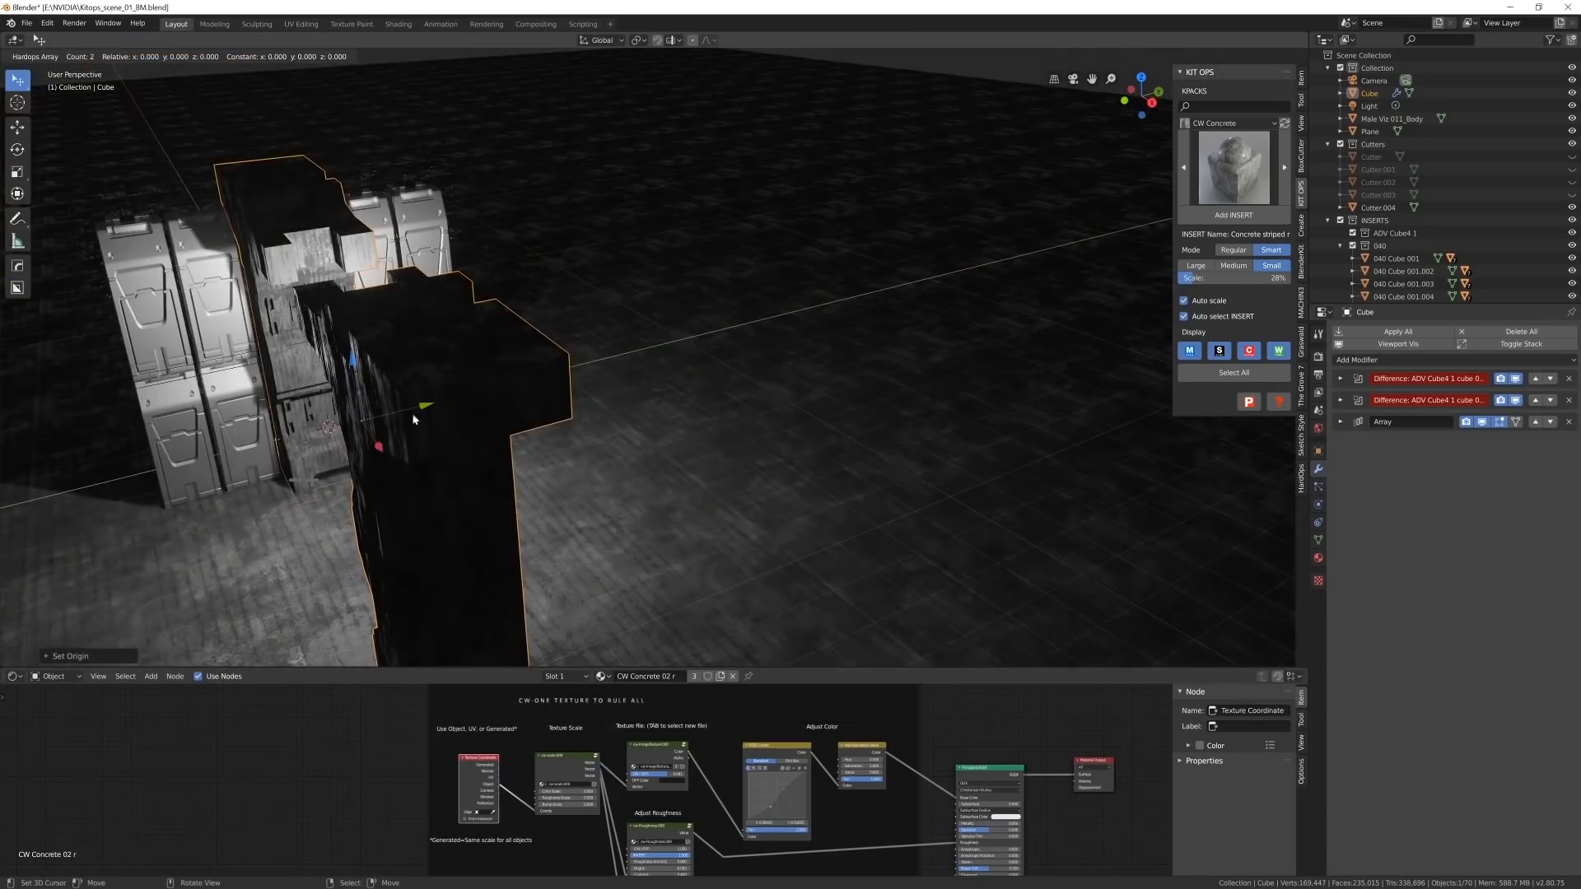
- Offset the tower array along Y to about 2.65 and raise its count to 19
middle_click_drag(418, 417, 528, 402)
left_click_drag(549, 369, 710, 330)
middle_click_drag(698, 354, 672, 362, "shift")
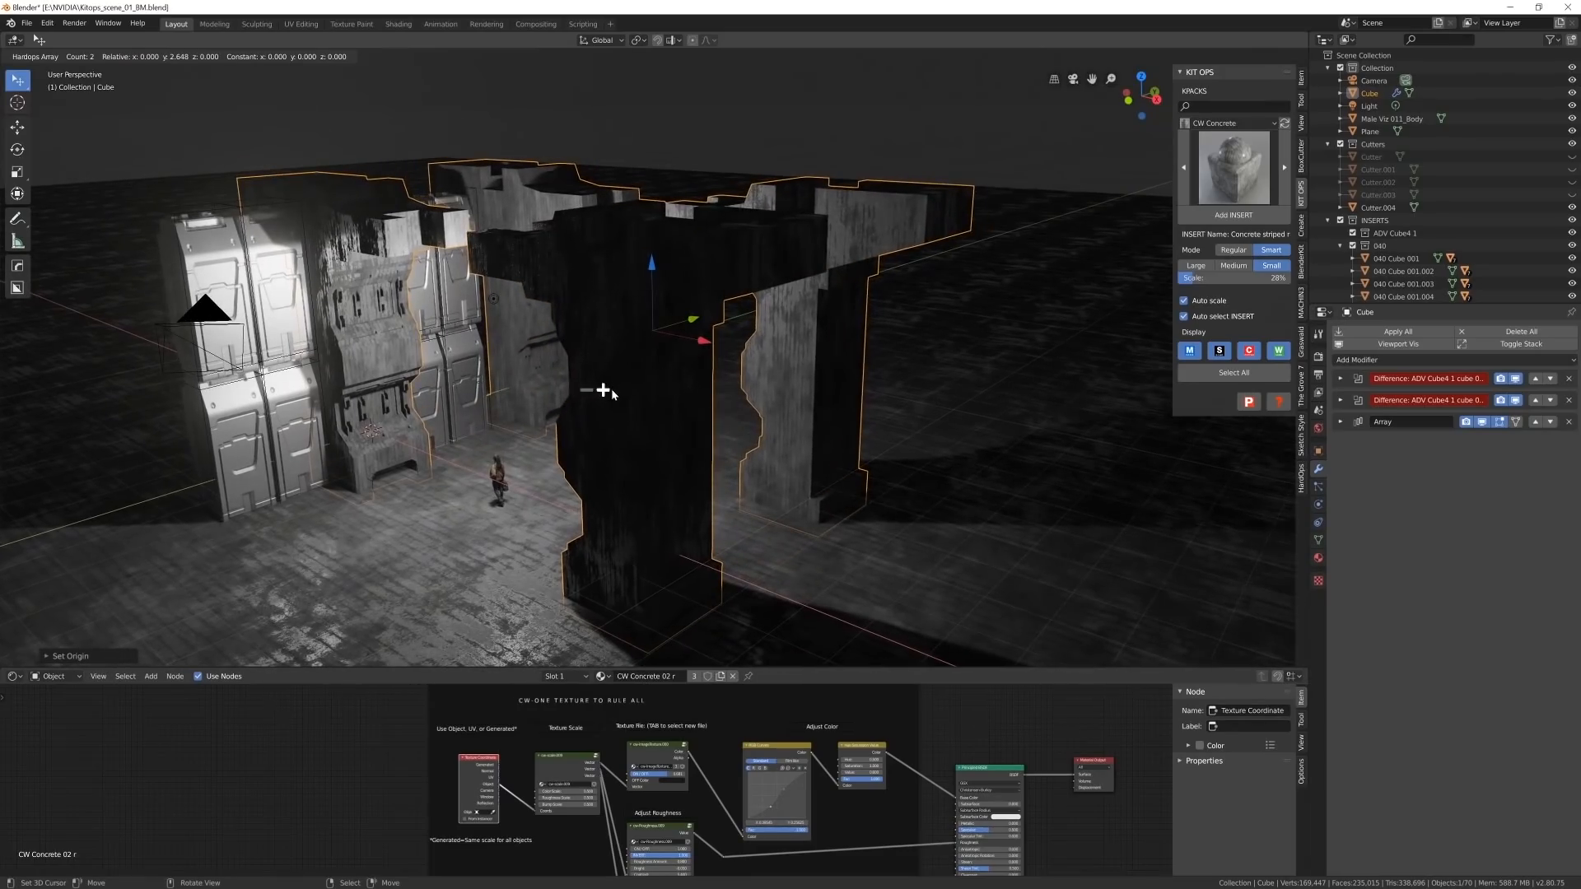
scroll(612, 391, "up", 1)
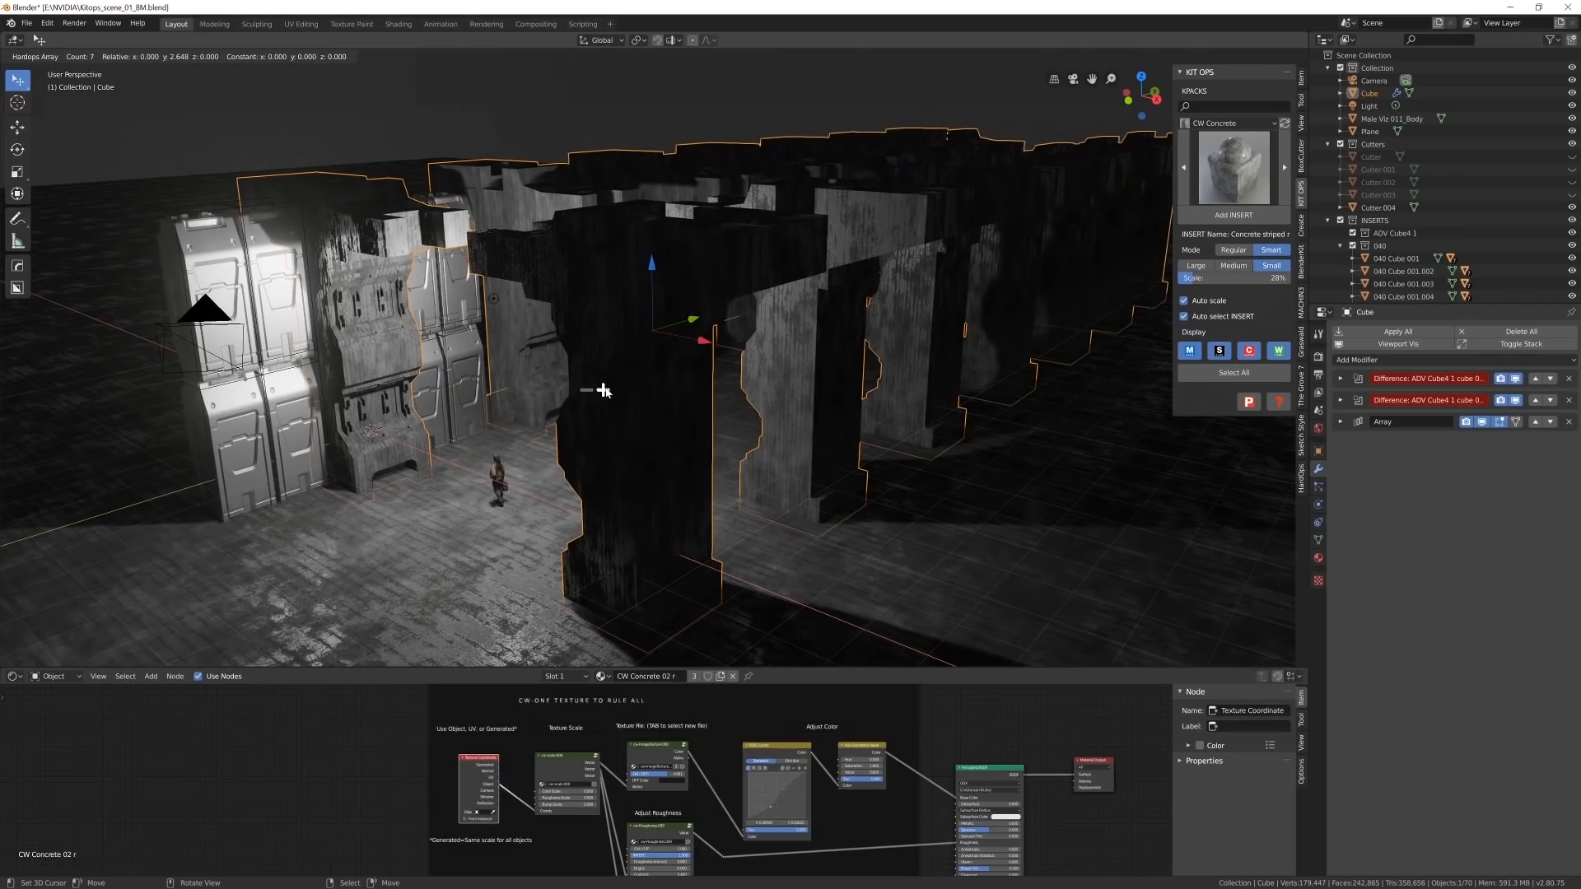
middle_click_drag(604, 390, 548, 397)
scroll(575, 380, "up", 1)
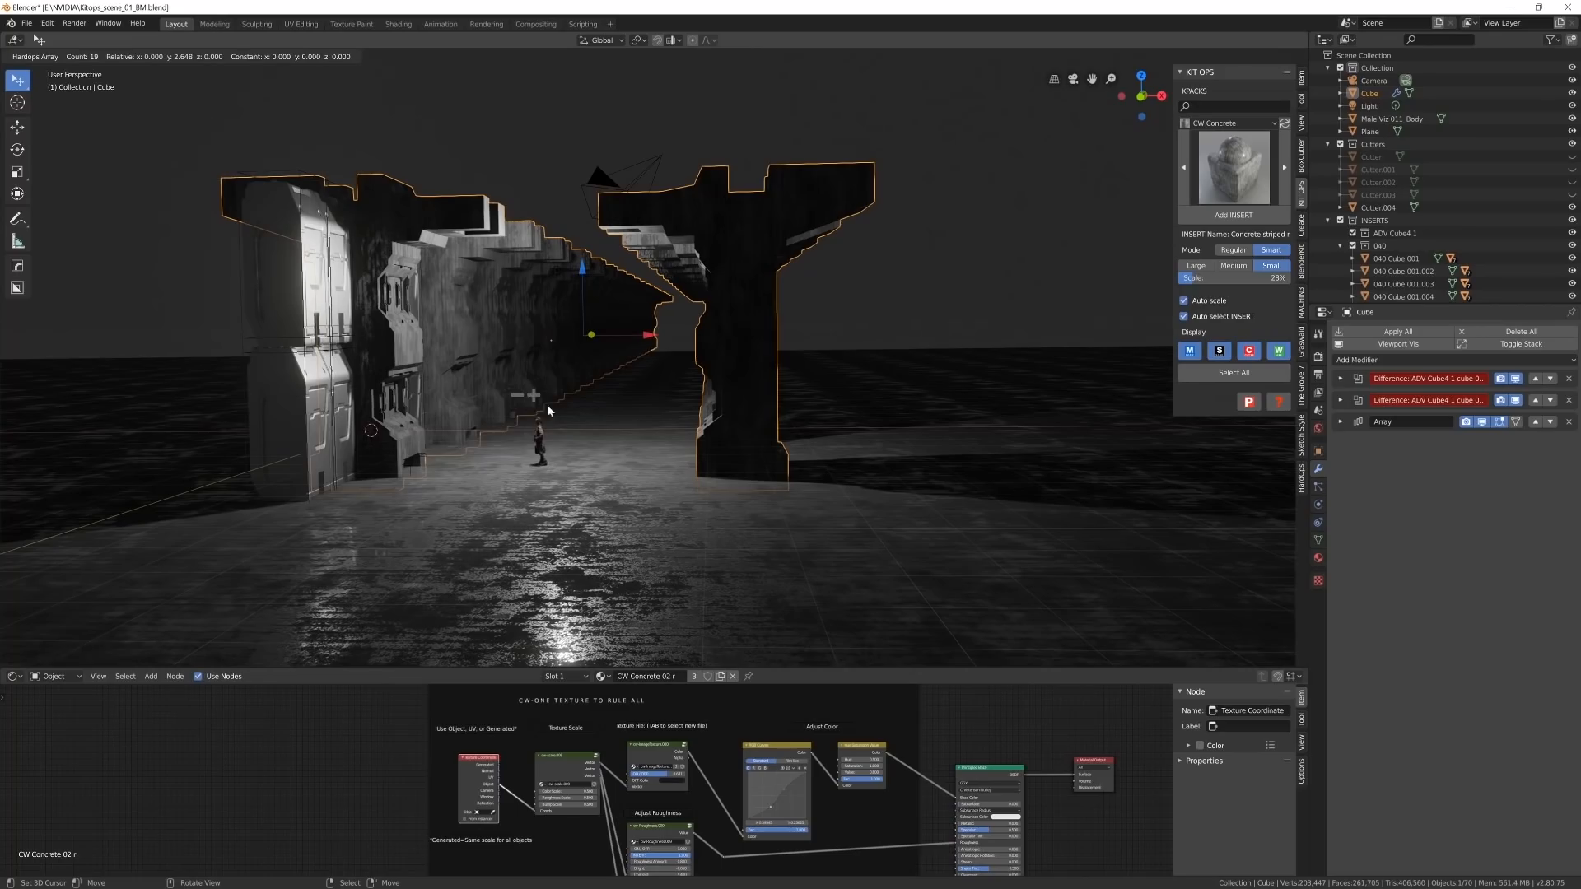
middle_click_drag(548, 411, 596, 359)
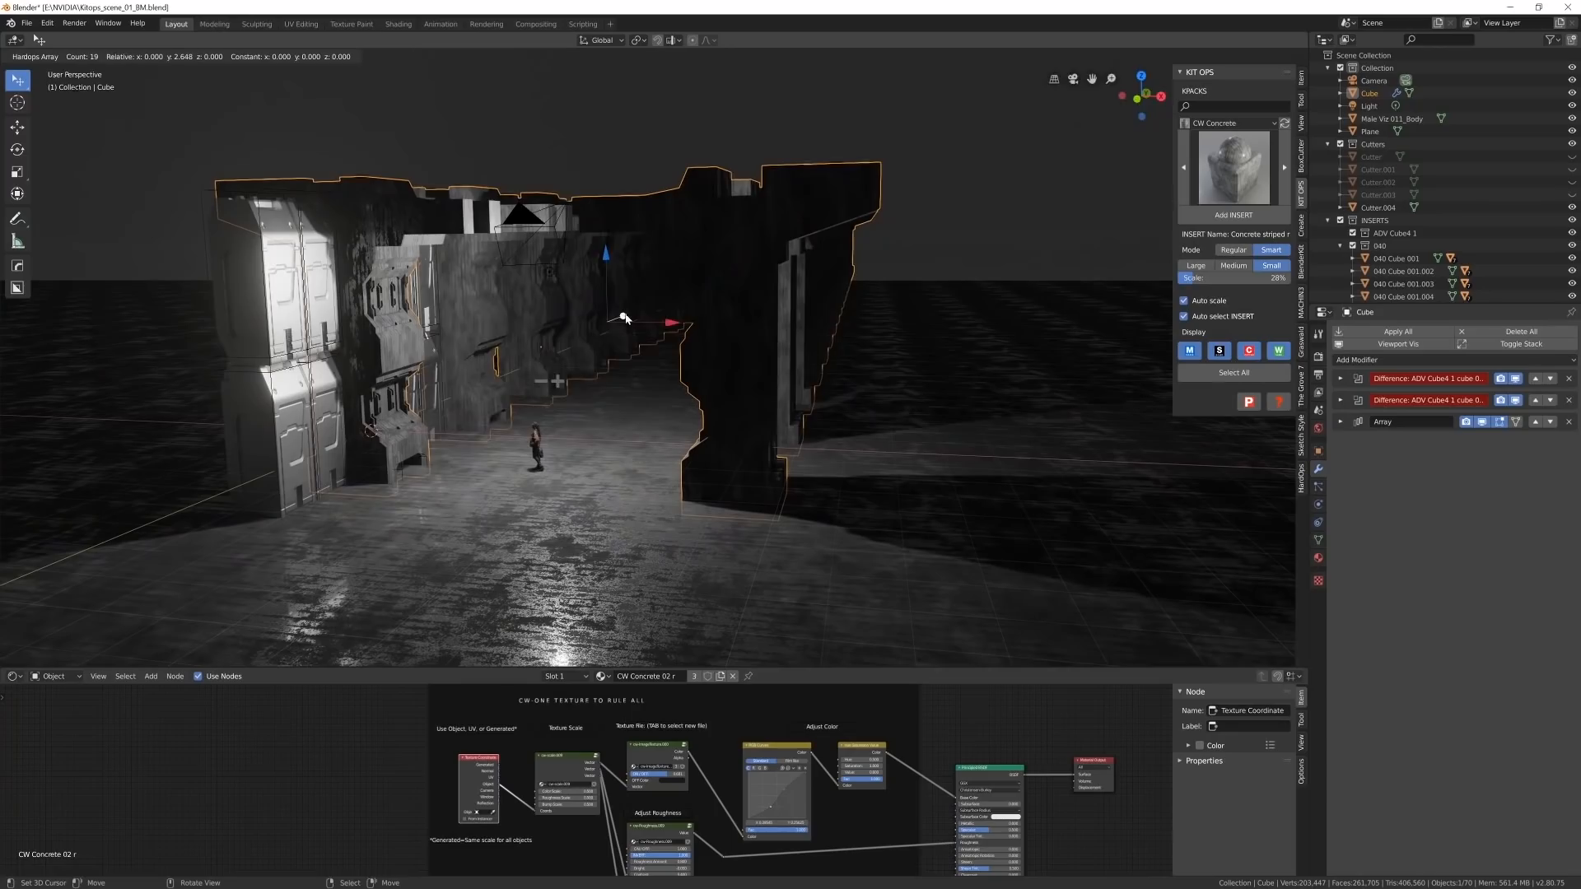
- Widen the tower array's relative Y offset to about 4.79 and finish the array
left_click_drag(623, 317, 657, 313)
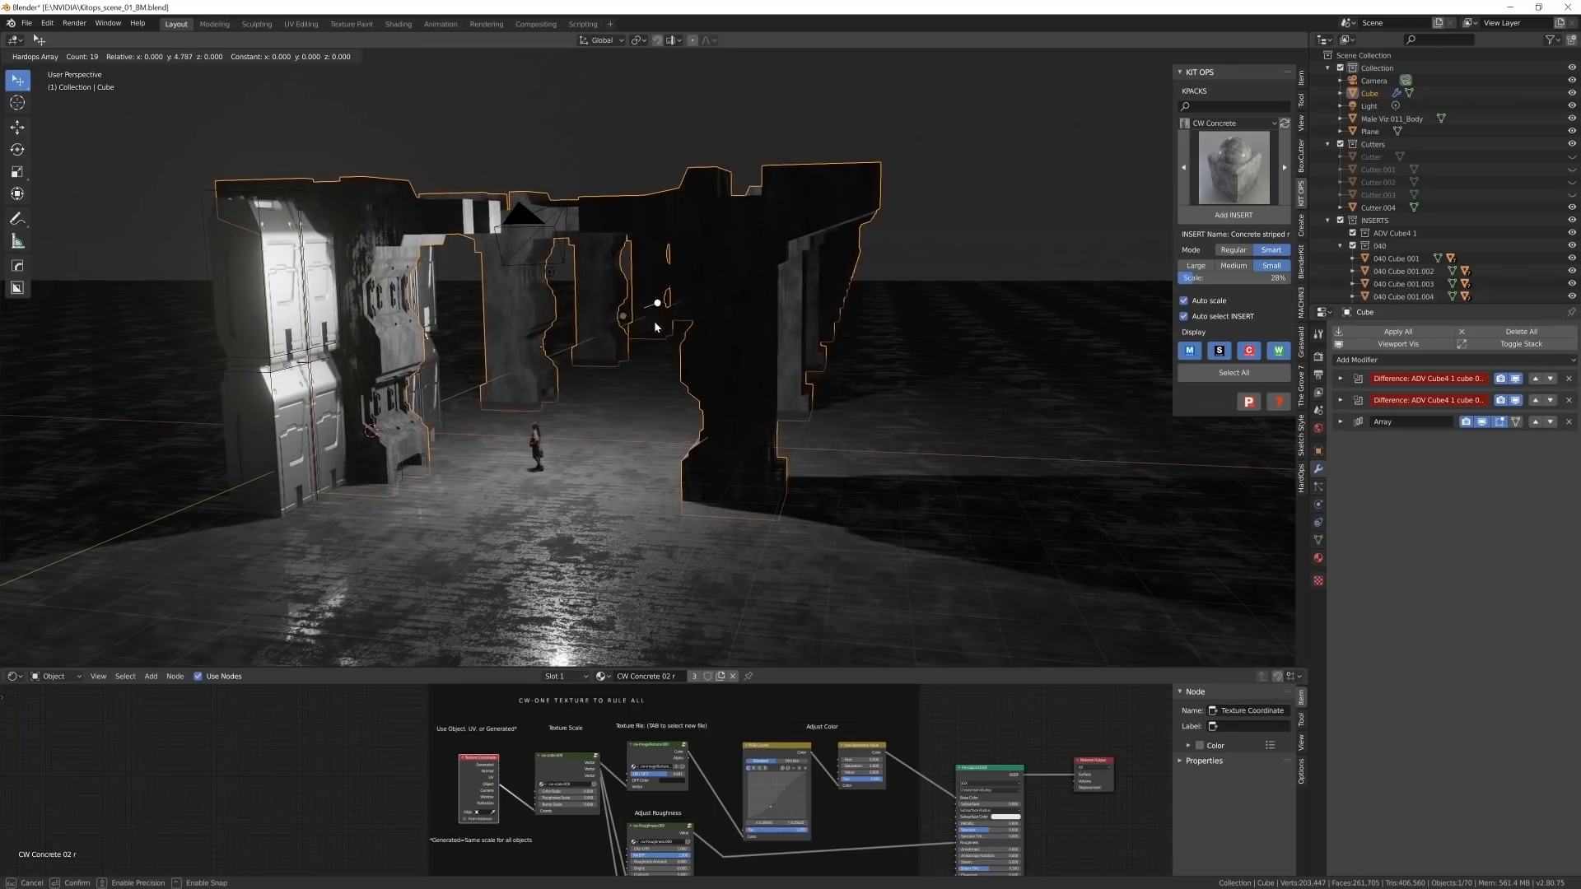
left_click(657, 327)
middle_click_drag(656, 327, 645, 367)
scroll(605, 377, "up", 4)
middle_click_drag(367, 324, 514, 329)
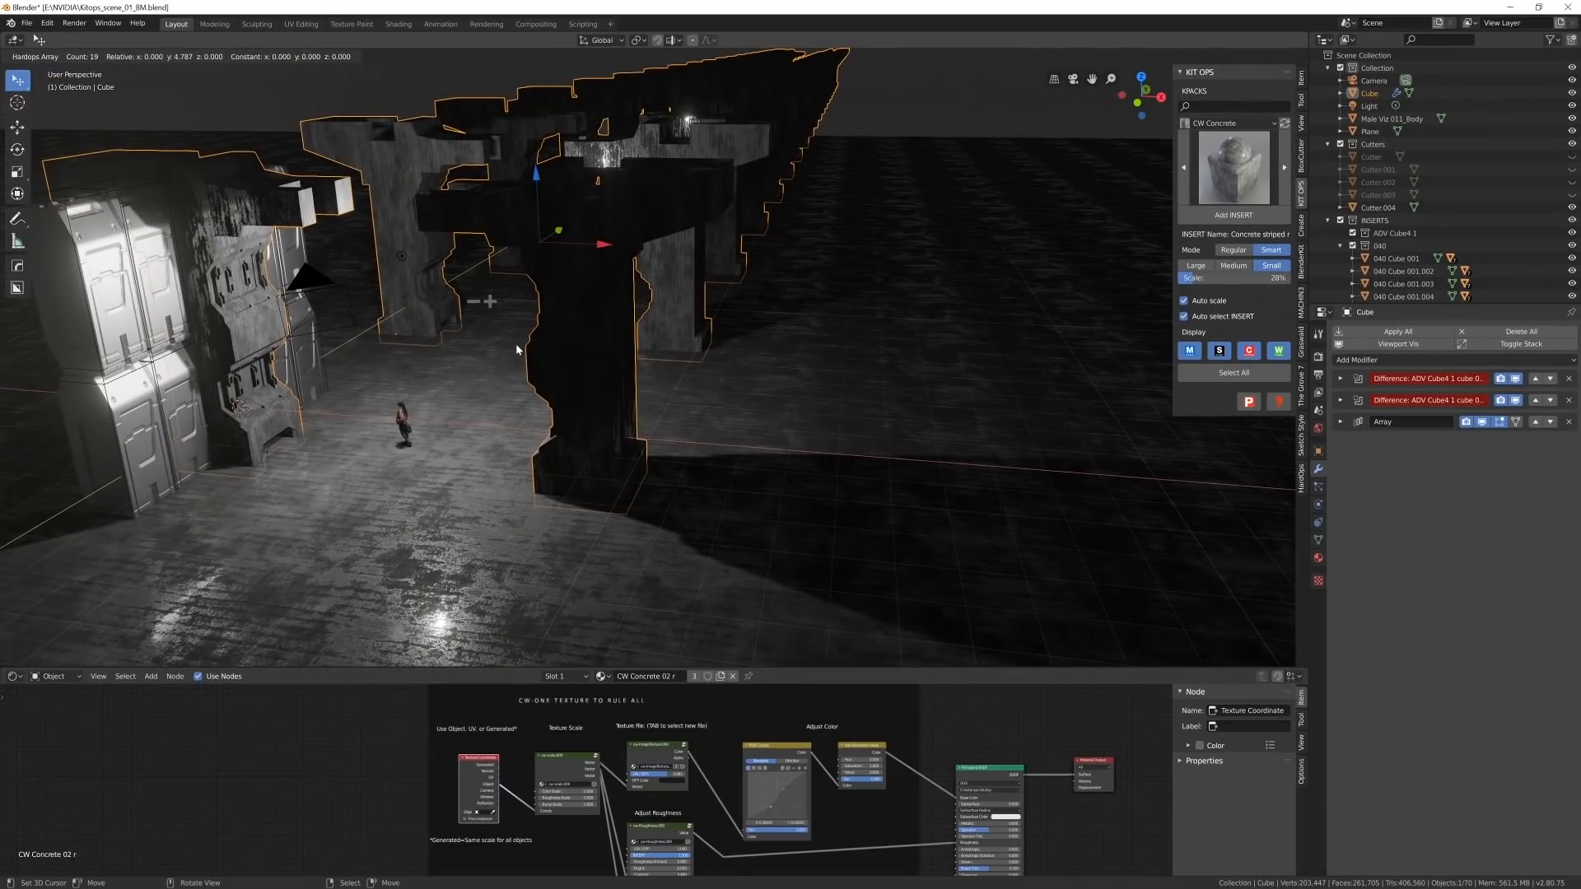
left_click(517, 349)
middle_click_drag(517, 349, 565, 330)
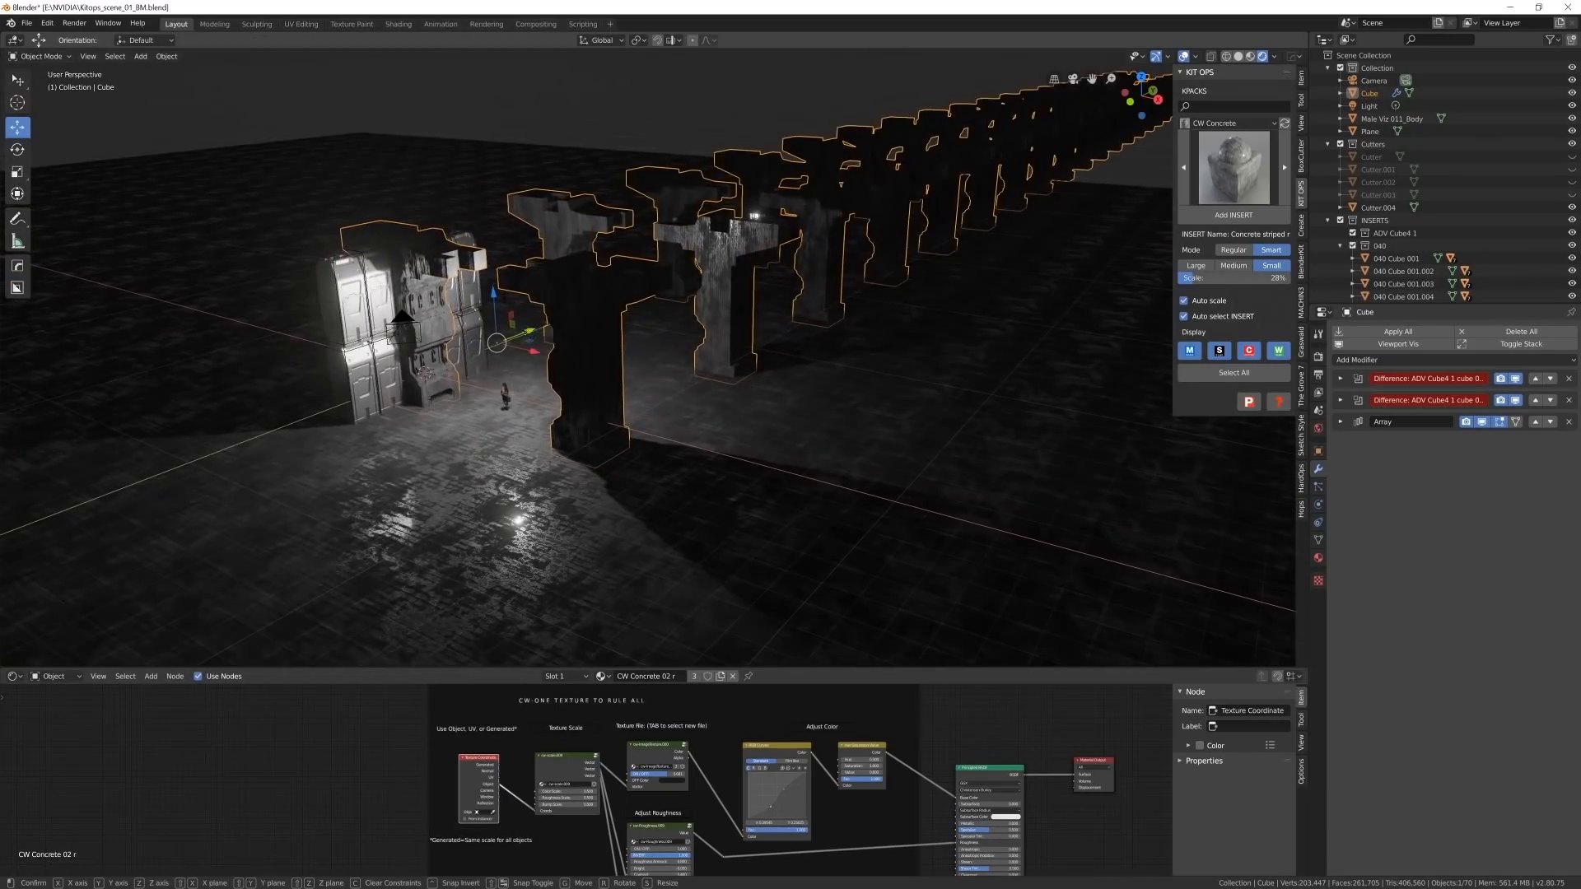
- Shift the tower array along Y and duplicate it sideways, deleting the surplus object
left_click_drag(530, 332, 1235, 534)
middle_click_drag(1153, 461, 831, 354)
key("shift+d")
left_click_drag(643, 321, 219, 305)
key("Delete")
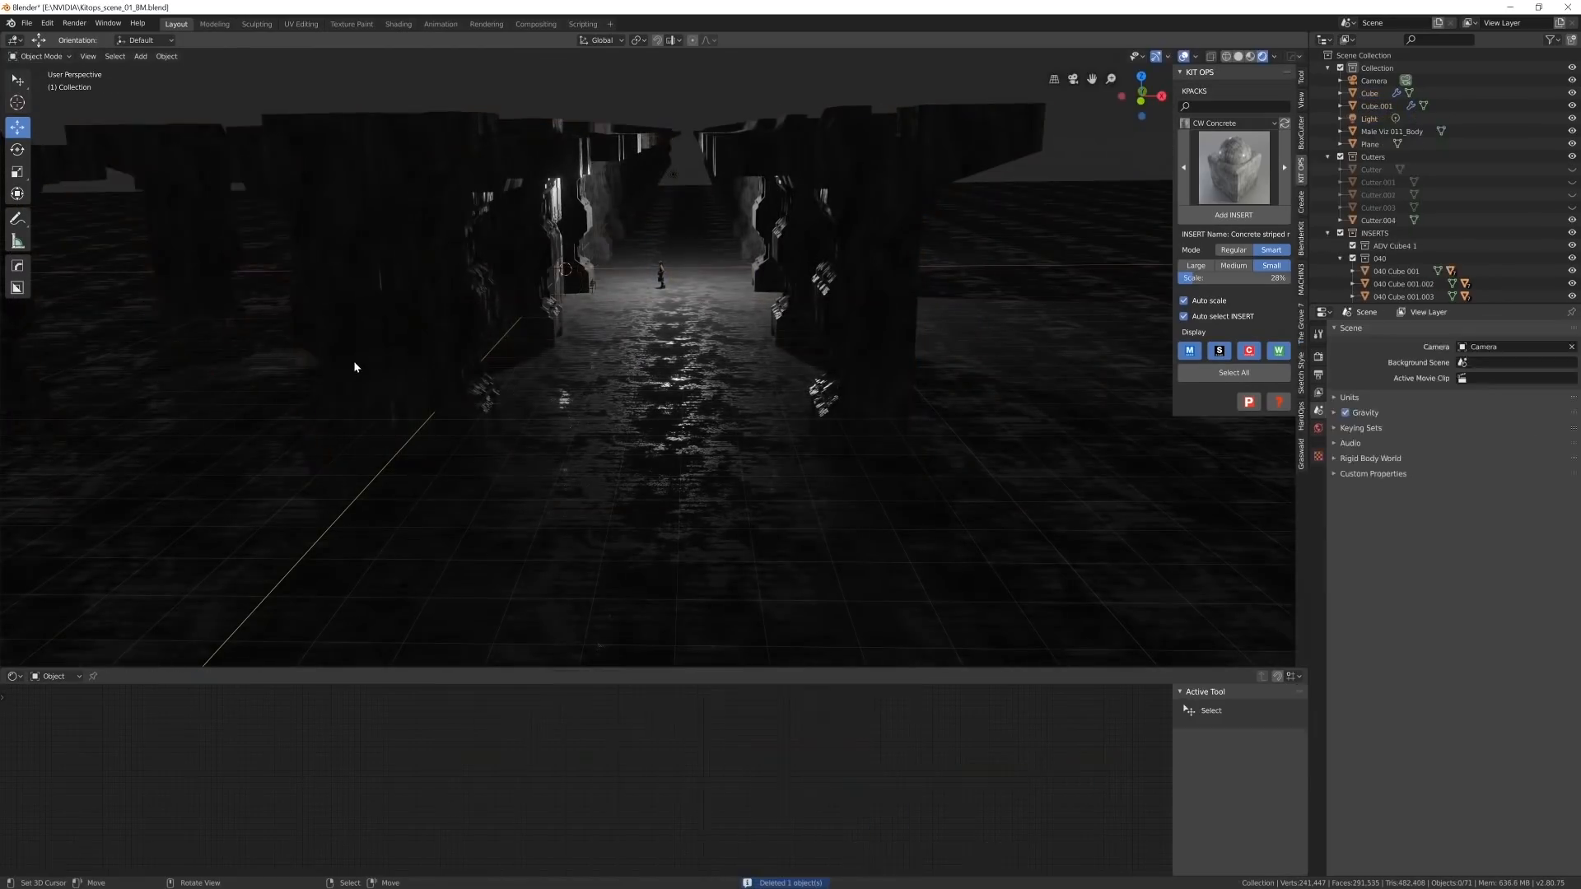
- Duplicate a tower row again and place the copy sideways along X
right_click(877, 276)
key("shift+d")
left_click_drag(914, 305, 1108, 305)
- Duplicate the three tower rows together and raise the copies along Z as a second level
right_click(330, 214, "shift")
key("shift+d")
left_click_drag(960, 298, 511, 298)
middle_click_drag(465, 210, 392, 248)
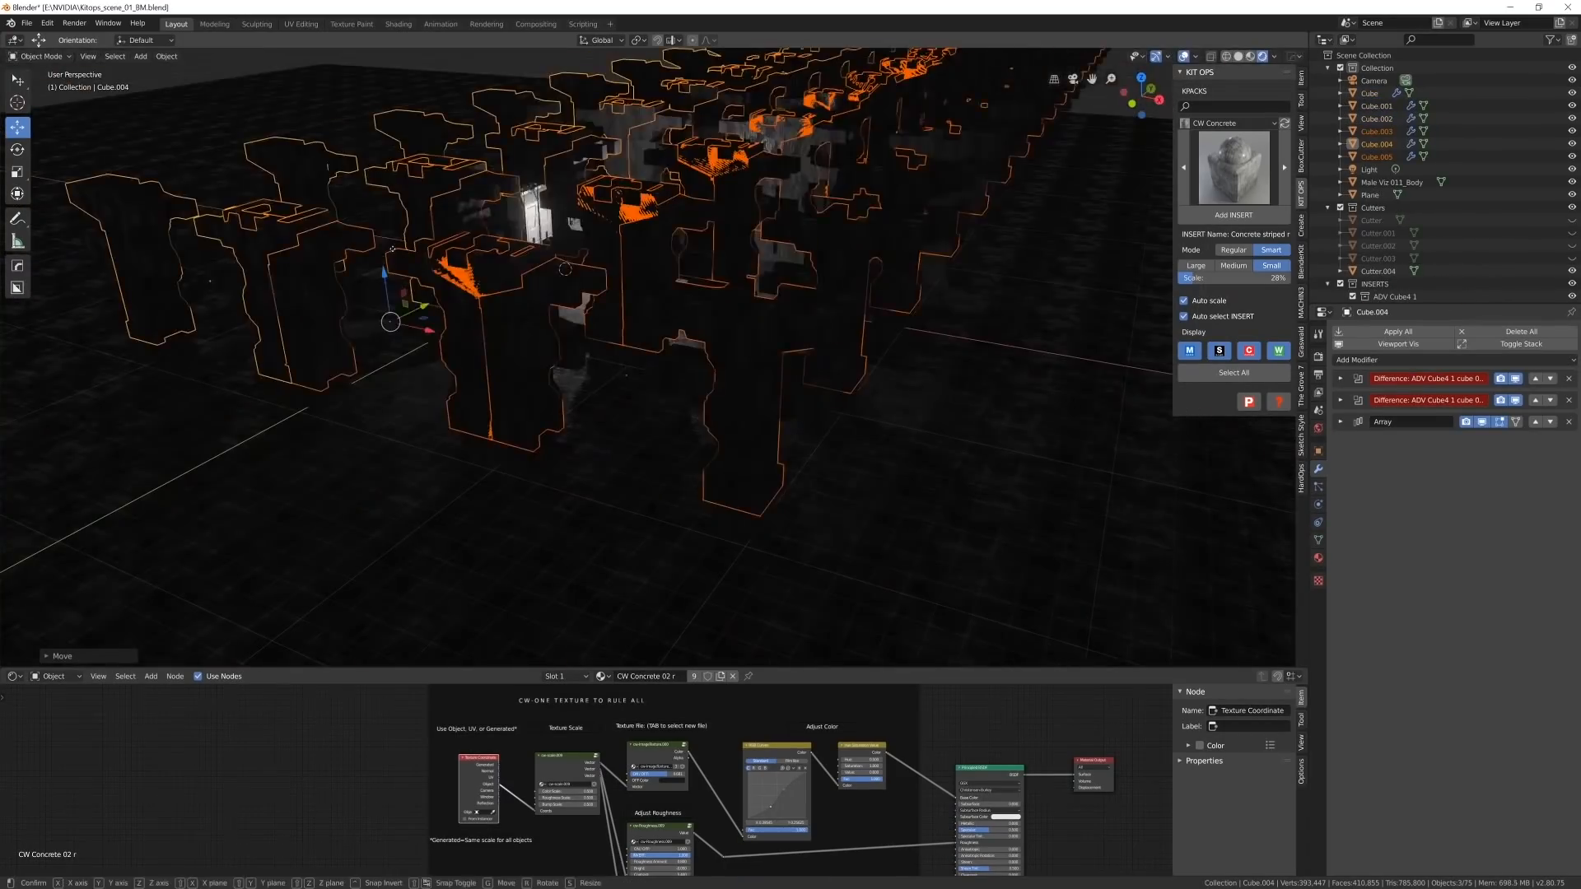
left_click_drag(385, 274, 375, 136)
middle_click_drag(527, 527, 713, 397)
- Duplicate the raised tower rows in place and lift the new copies along Z as a third level
key("shift+d")
right_click(713, 397)
scroll(683, 345, "down", 4)
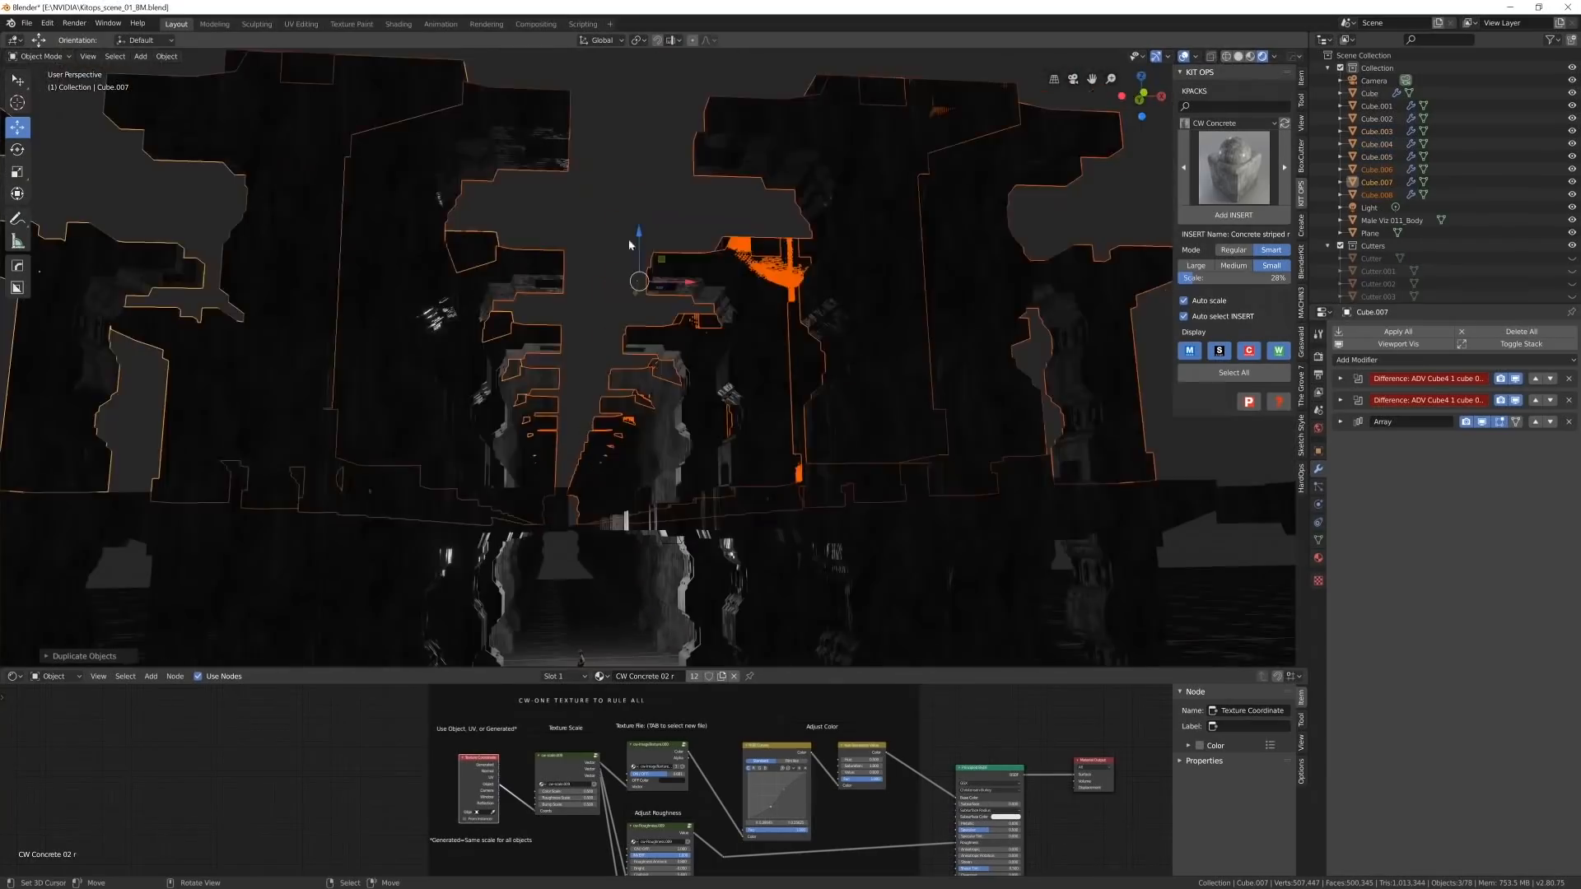
left_click_drag(638, 234, 638, 140)
middle_click_drag(643, 346, 708, 445)
- Select the stacked tower rows on one side of the corridor and move them along X
right_click(614, 469)
middle_click_drag(614, 511, 635, 582)
right_click(700, 313)
right_click(873, 272, "shift")
middle_click_drag(774, 568, 569, 363)
right_click(389, 171, "shift")
middle_click_drag(388, 171, 428, 271)
left_click_drag(527, 370, 412, 381)
- Select the stacked tower rows on the opposite side of the corridor and move them outward along X
middle_click_drag(412, 362, 626, 247)
right_click(741, 272)
right_click(931, 197, "shift")
left_click_drag(1006, 153, 1062, 148)
middle_click_drag(659, 379, 729, 311)
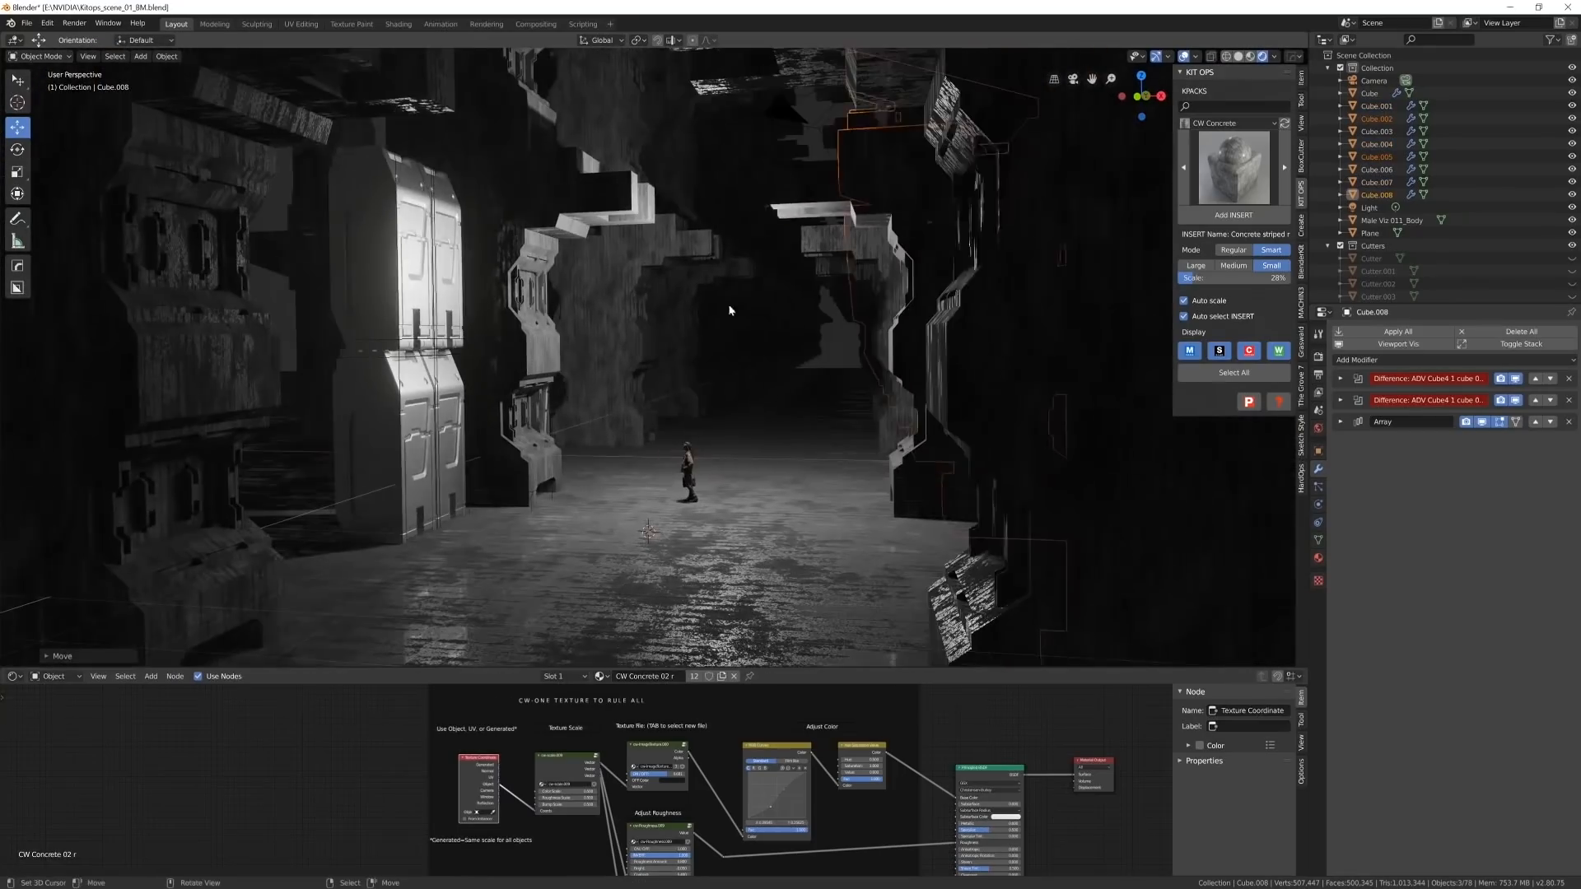
- Apply the CW Concrete striped material to the upper and lower box-core inserts beside the tower
right_click(450, 263)
left_click(1233, 215)
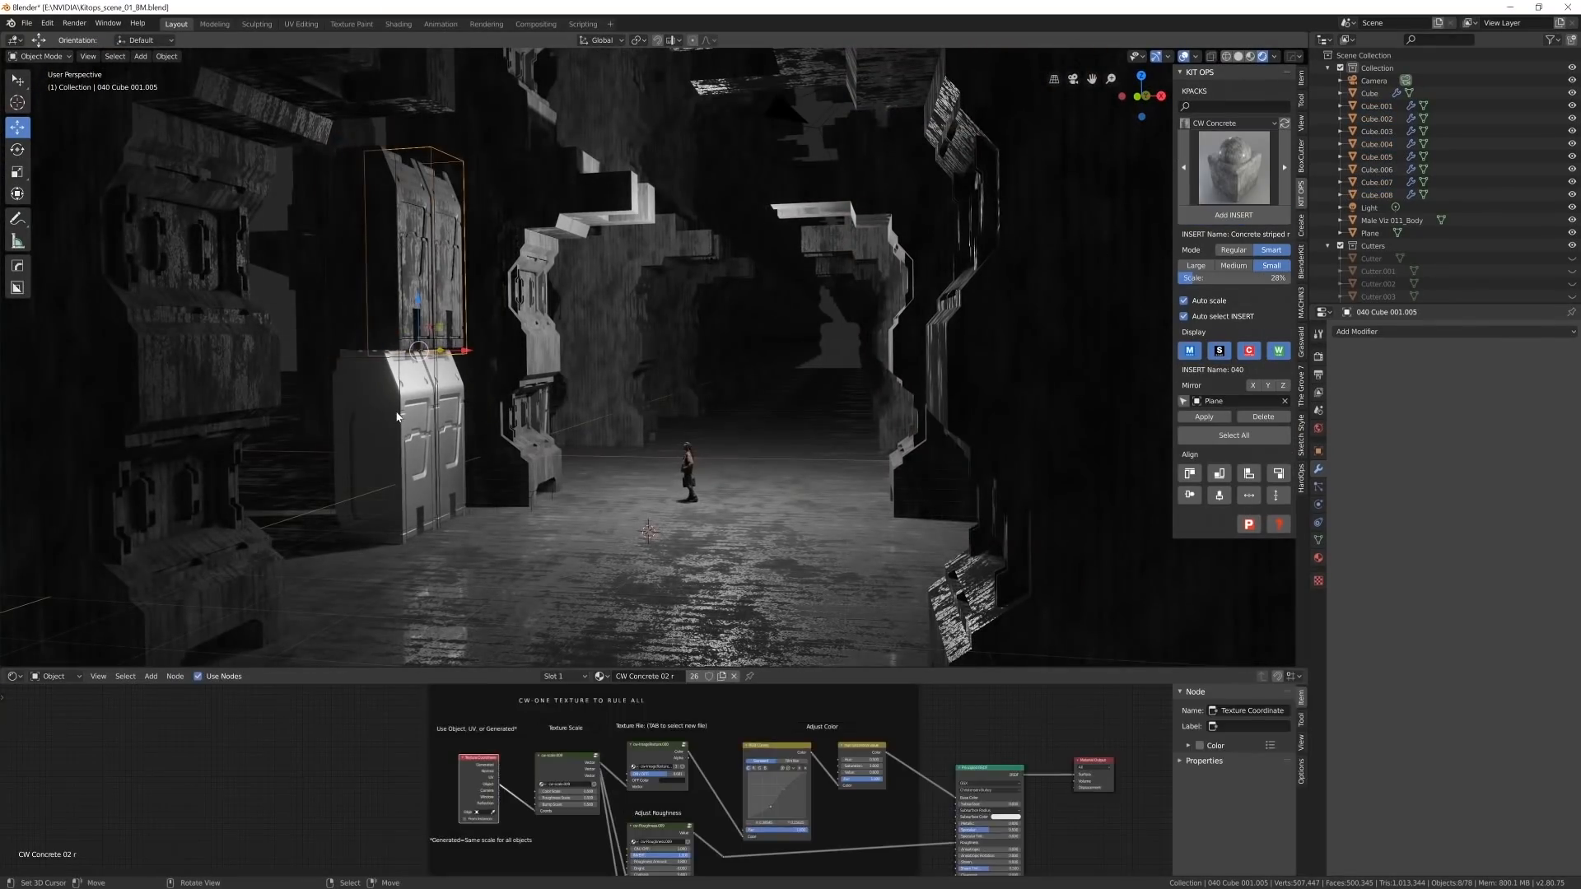
right_click(433, 408)
scroll(516, 403, "up", 3)
middle_click_drag(517, 403, 709, 445)
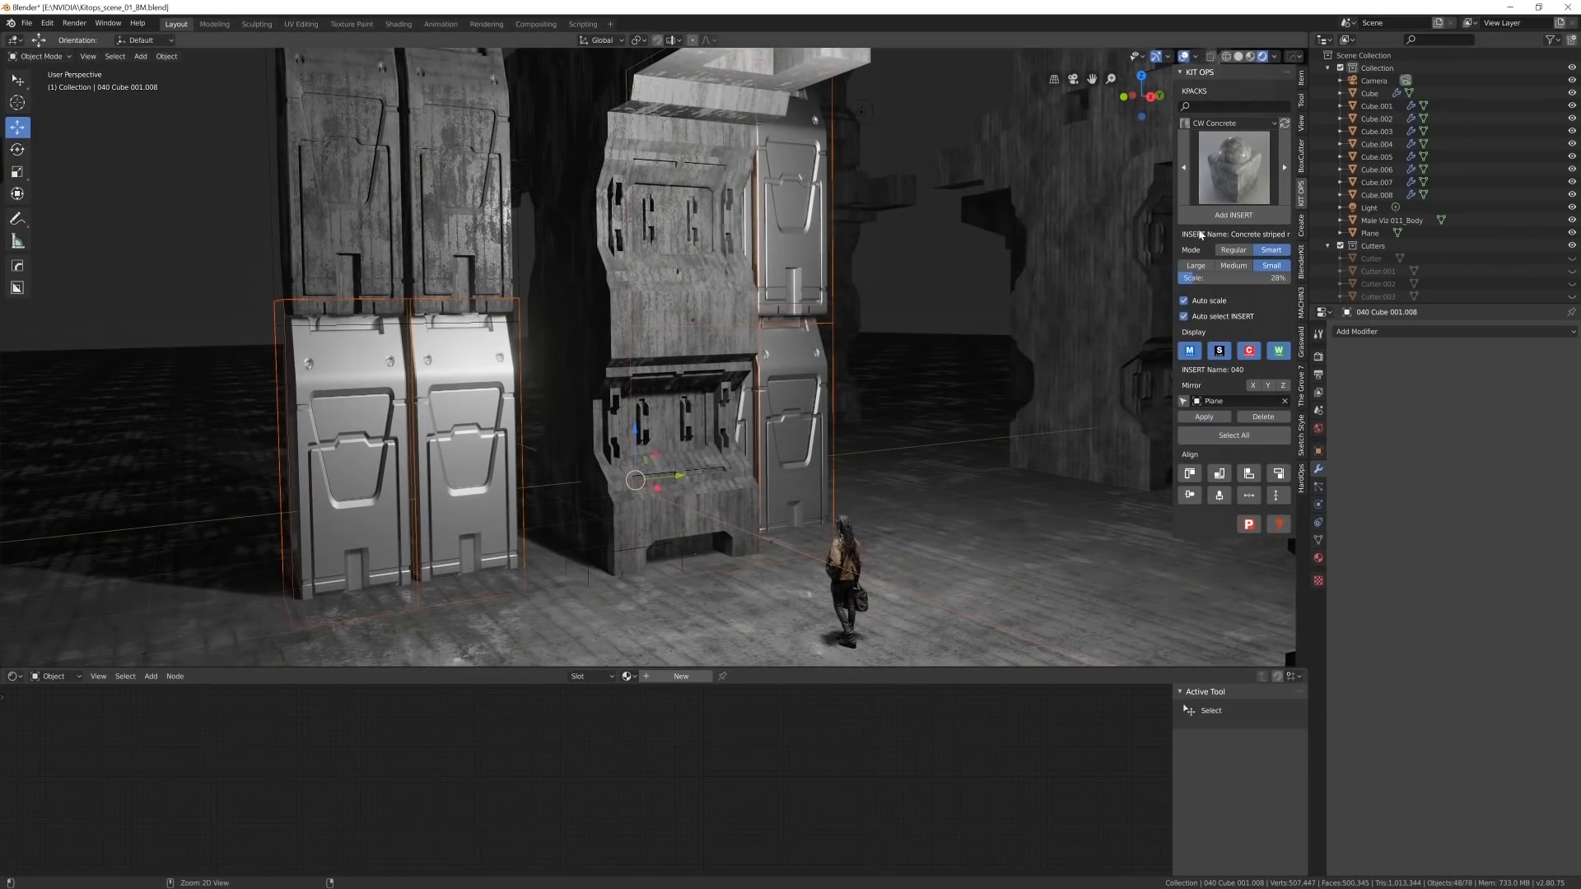
left_click(1231, 215)
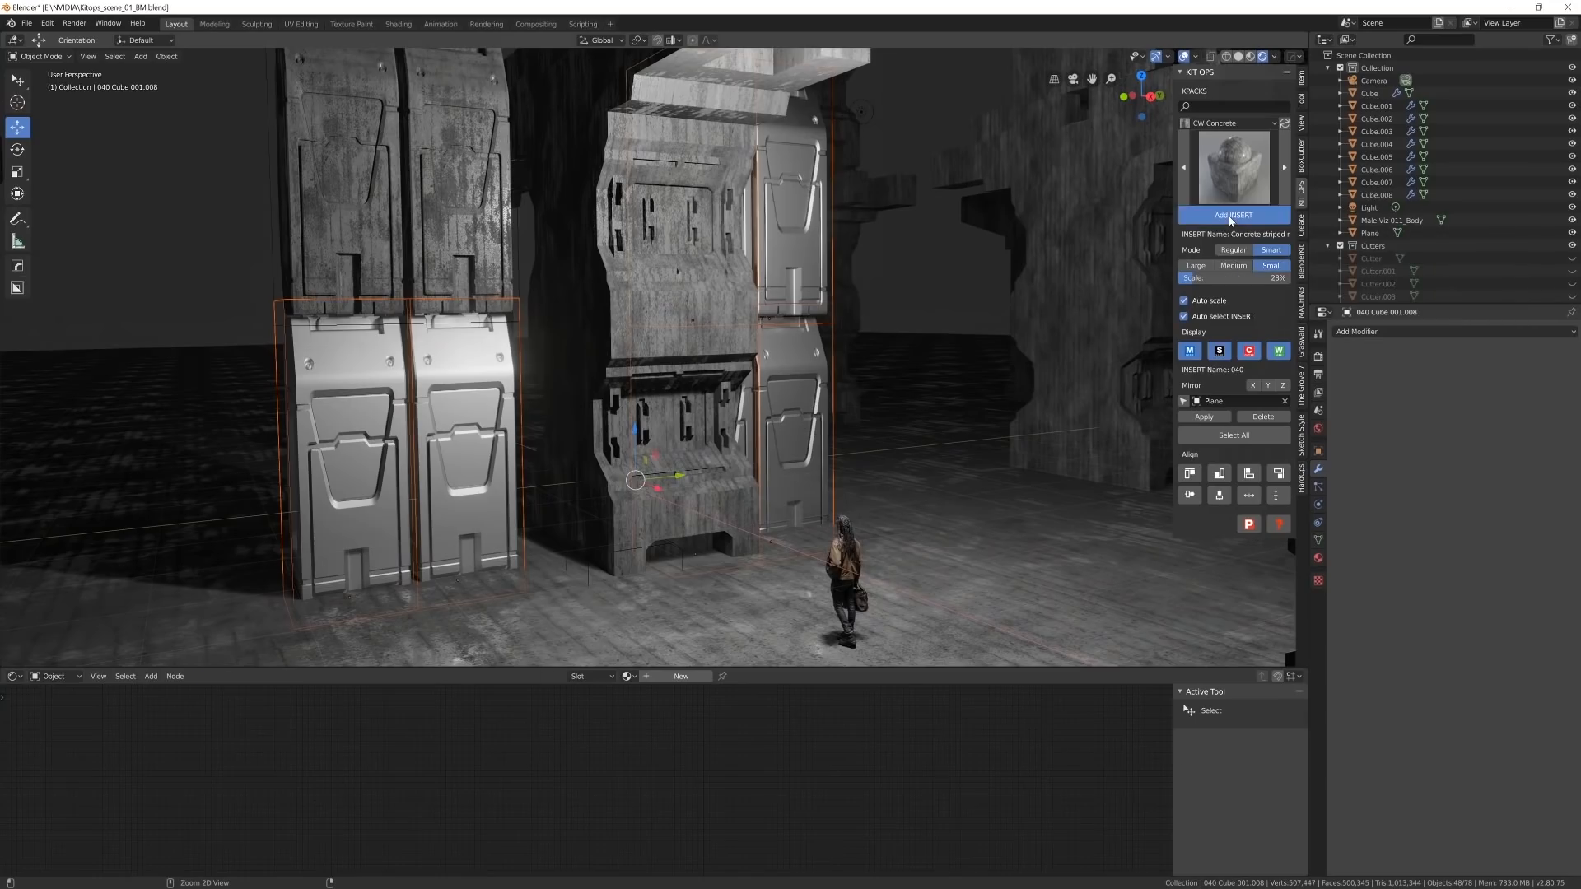
- Browse the available inserts in the KB 01 box cores and KB 02 rectangular cores packs
scroll(748, 367, "down", 2)
middle_click_drag(748, 367, 840, 365)
left_click(1233, 124)
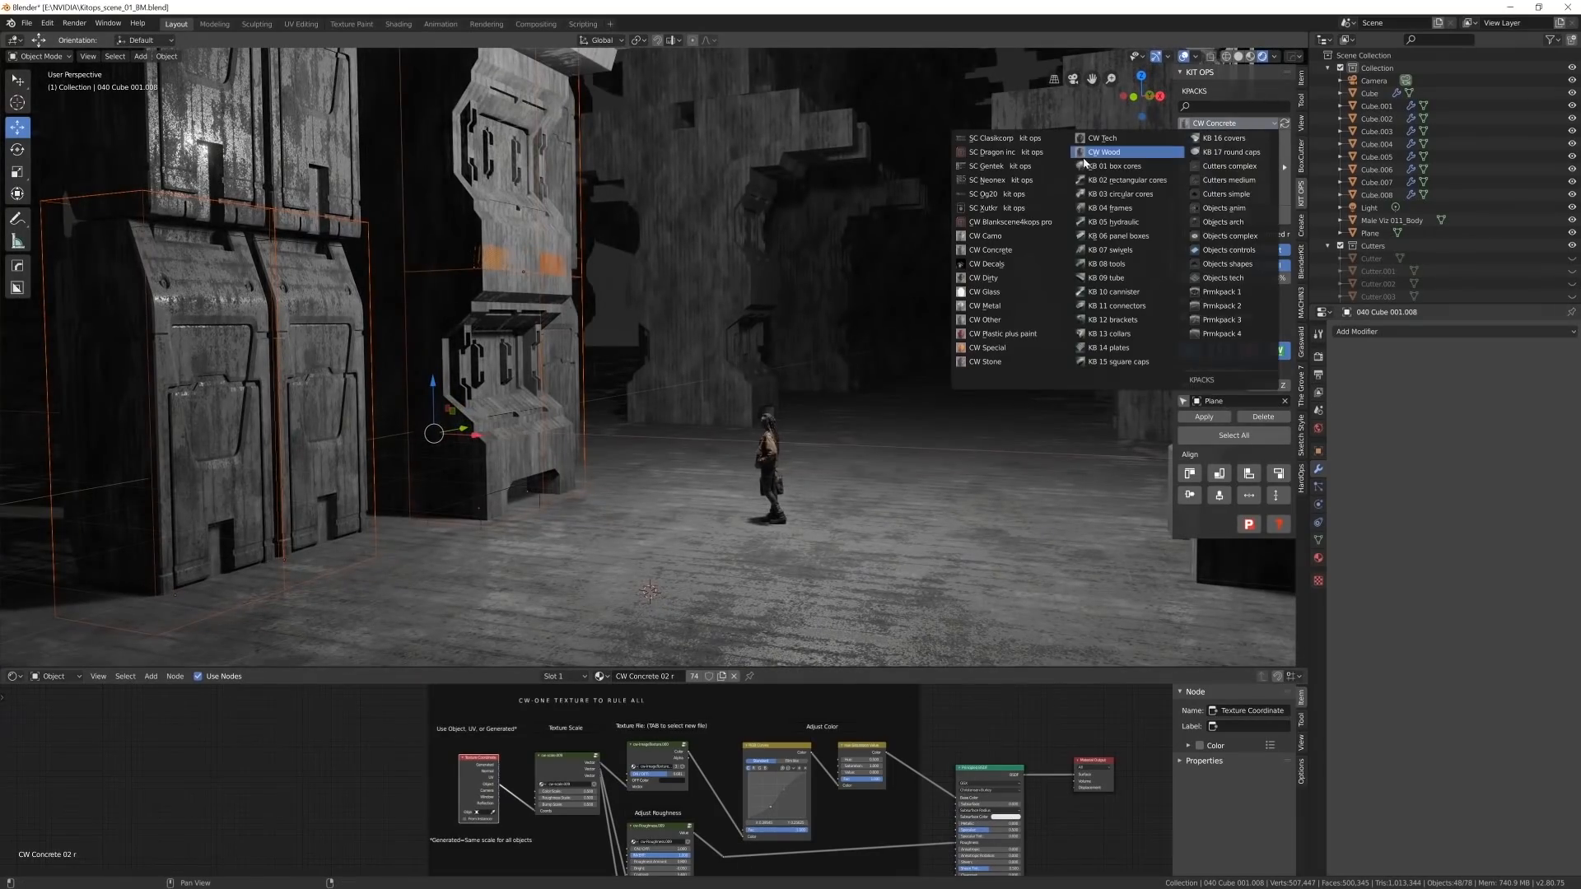
left_click(1115, 171)
left_click(1235, 167)
left_click(1233, 124)
left_click(1126, 181)
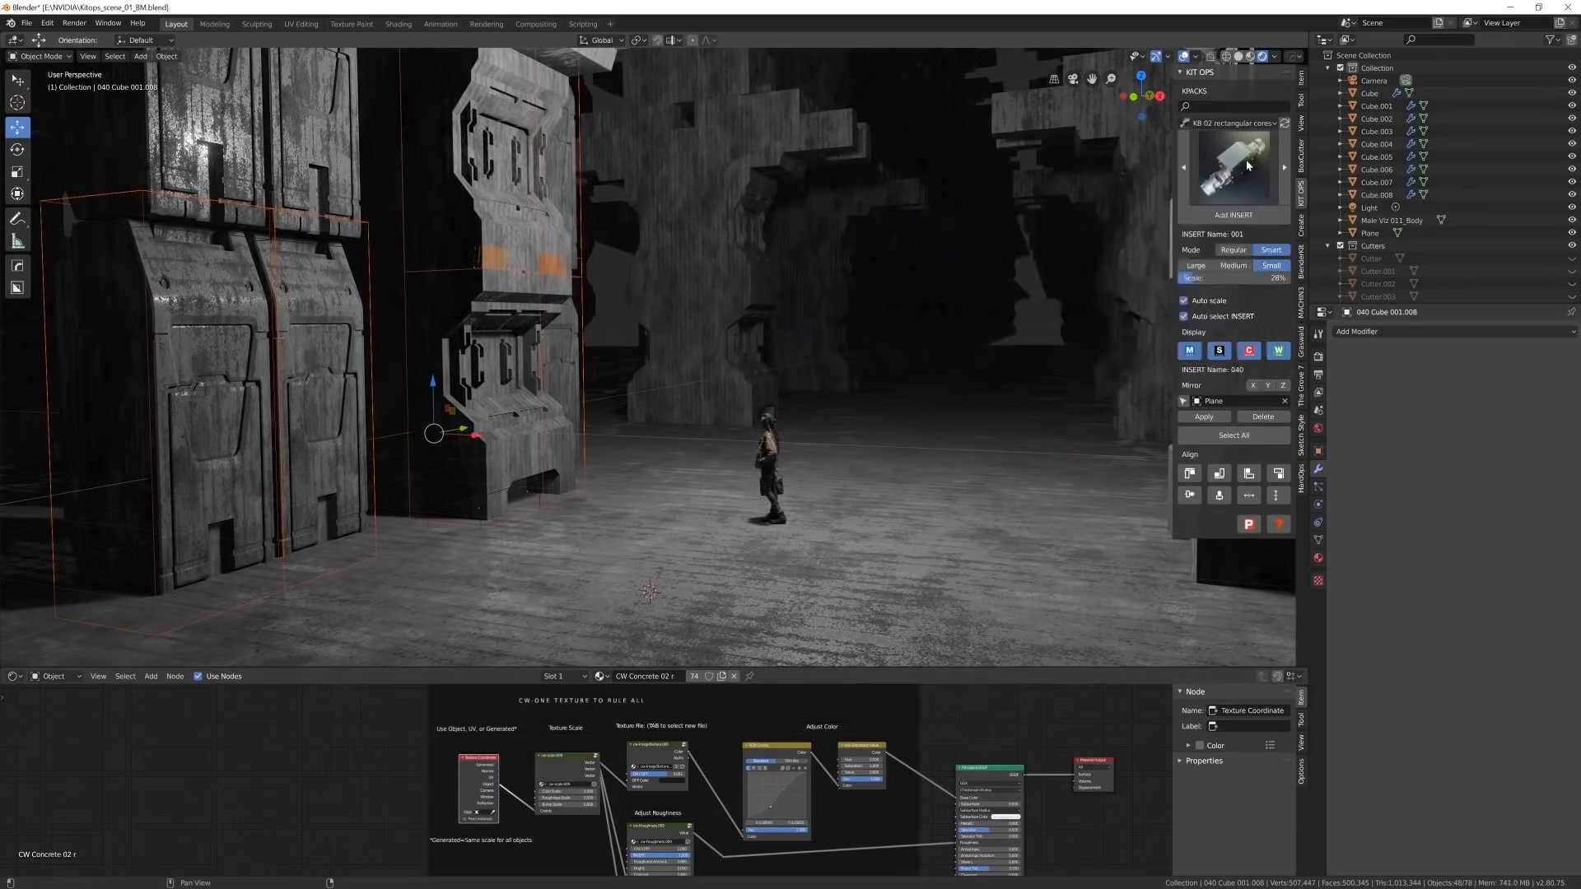
left_click(1236, 162)
- Choose insert 078 from the KB 10 cannister pack
left_click(1233, 124)
left_click(1114, 292)
left_click(1238, 158)
left_click(969, 245)
left_click(1236, 167)
left_click(997, 242)
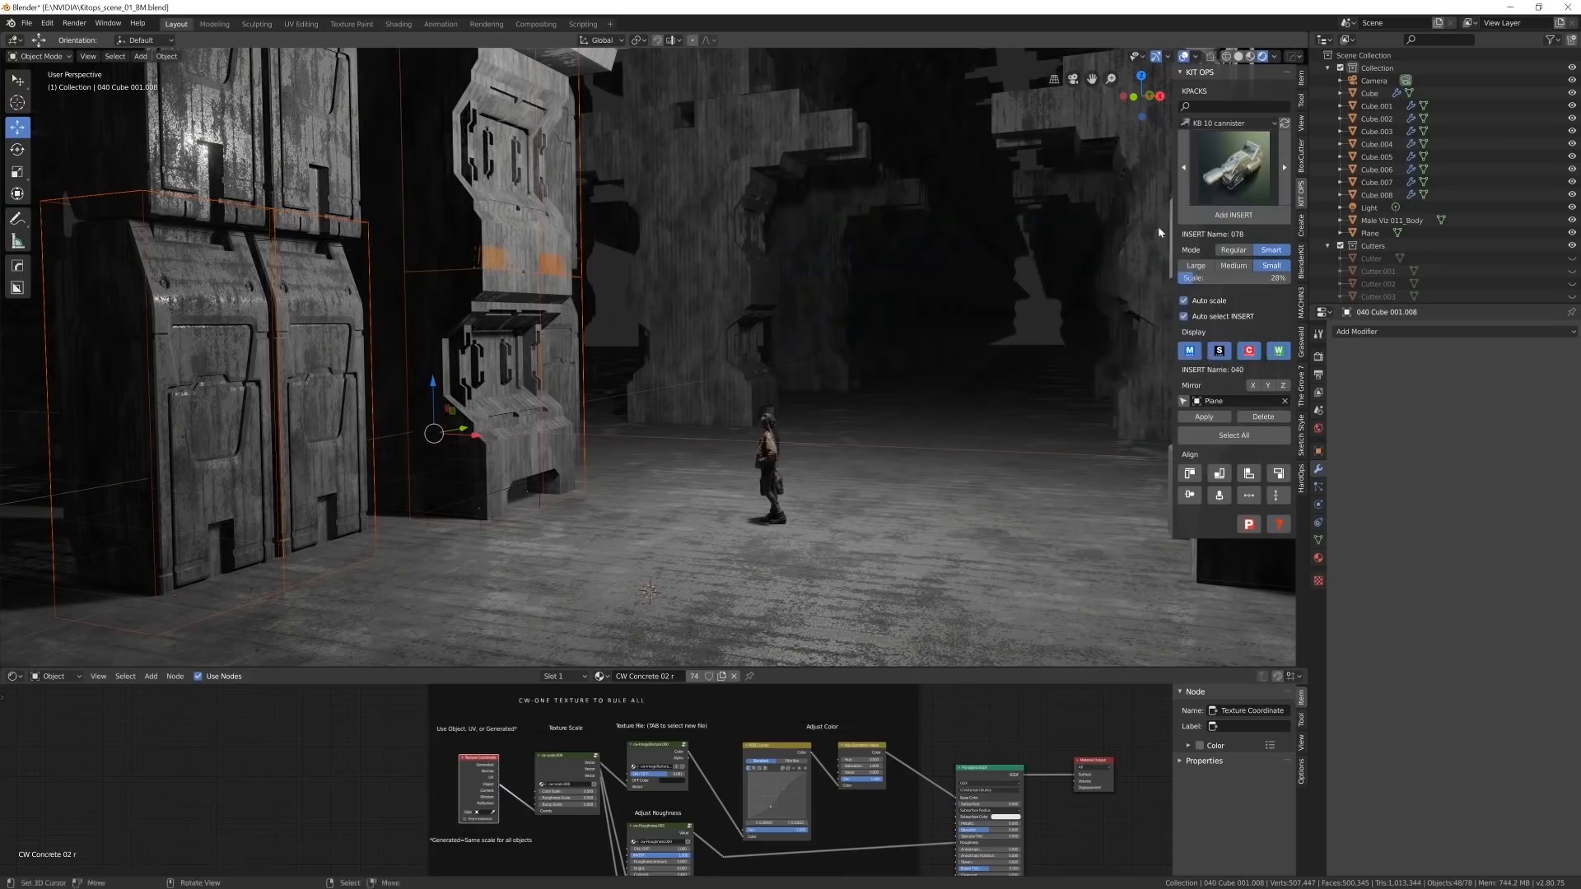
- Add insert 078, resize it, and rotate it upright in front of the original tower
left_click(1234, 215)
key("s")
left_click(659, 403)
key("s")
left_click(647, 393)
key("g")
left_click(569, 395)
key("r")
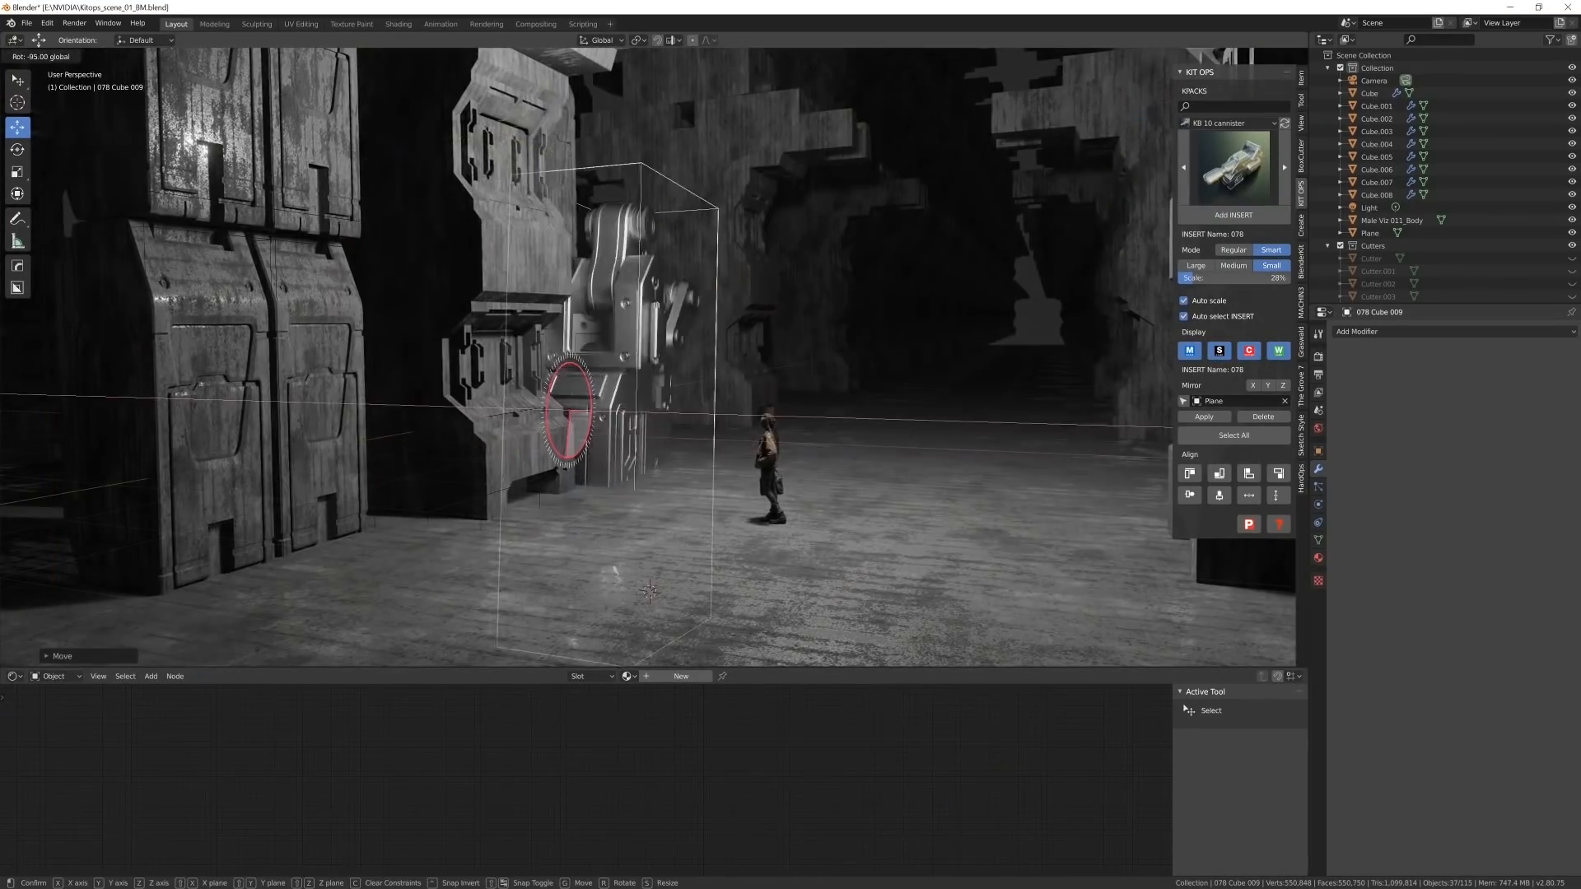
left_click(577, 404)
key("s")
left_click(564, 395)
- Raise insert 078 along Z to the tower's upper part, resize it, and adjust its position along X
key("g")
key("z")
left_click(553, 194)
key("s")
left_click(576, 197)
key("g")
key("x")
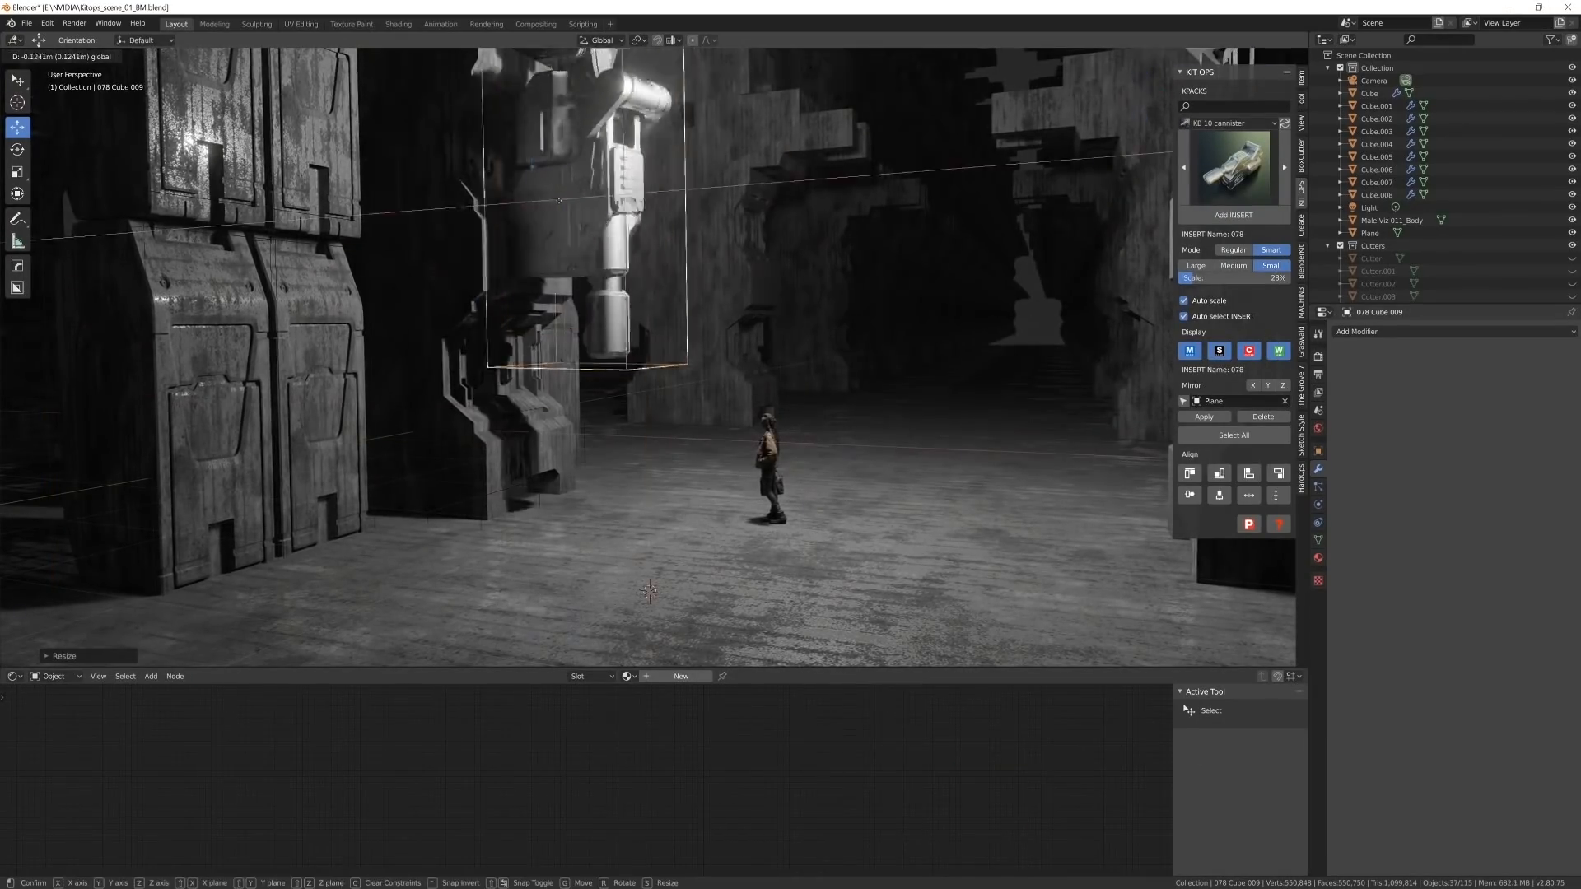
left_click(552, 205)
key("g")
key("z")
left_click(552, 177)
- Add canister insert 316, resize it below the hanging insert, and place a duplicate
left_click(1236, 168)
left_click(1250, 241)
left_click(1233, 214)
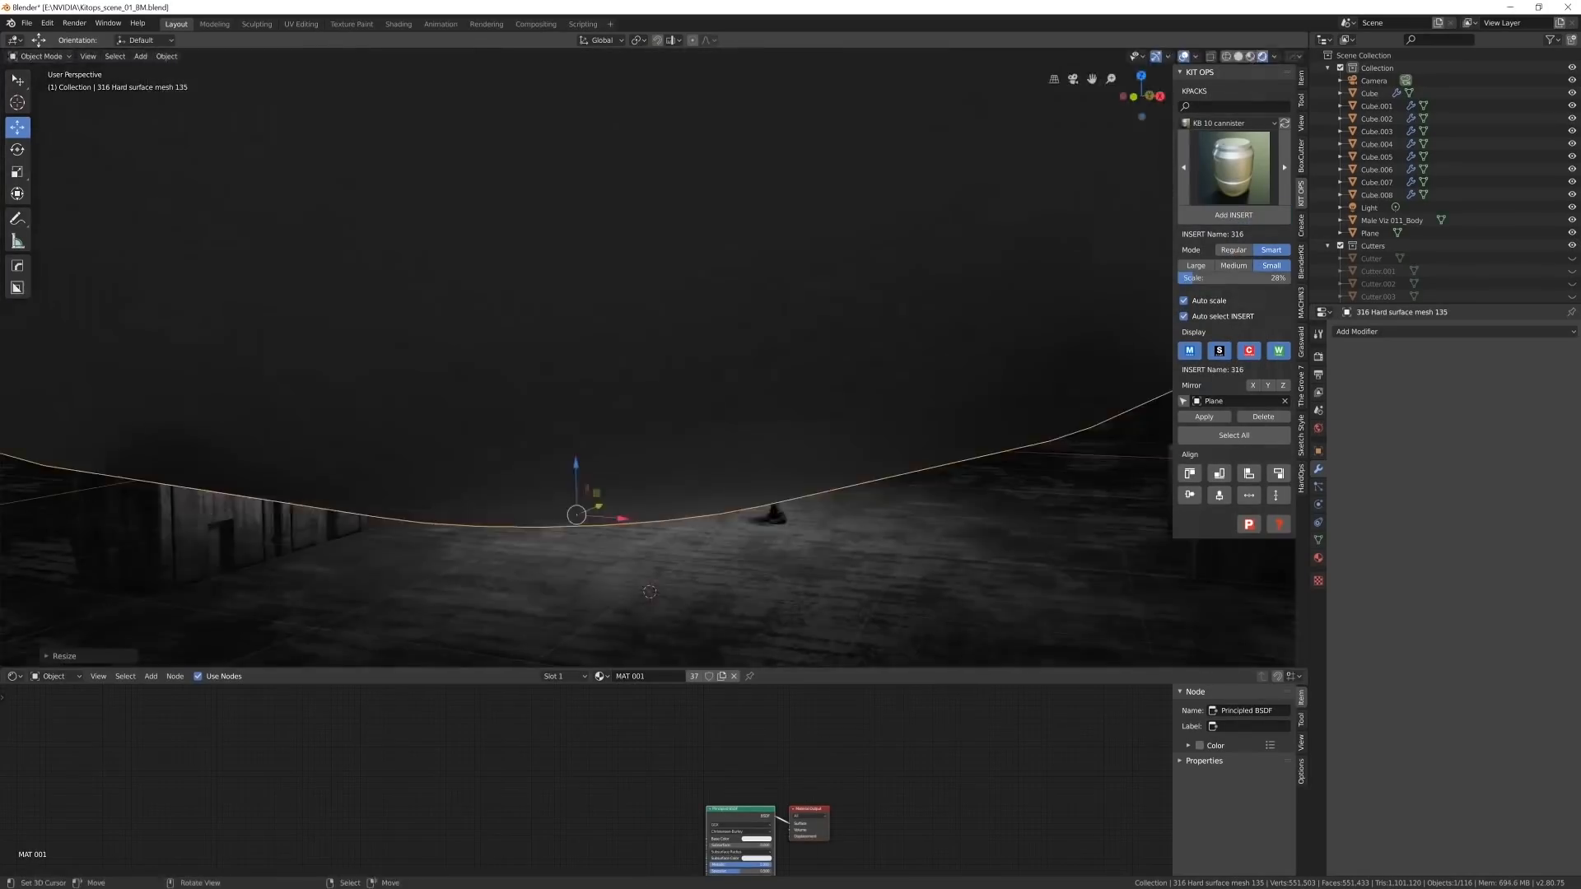
left_click(583, 466)
middle_click_drag(593, 466, 627, 483)
key("shift+d")
left_click(584, 486)
left_click(582, 412)
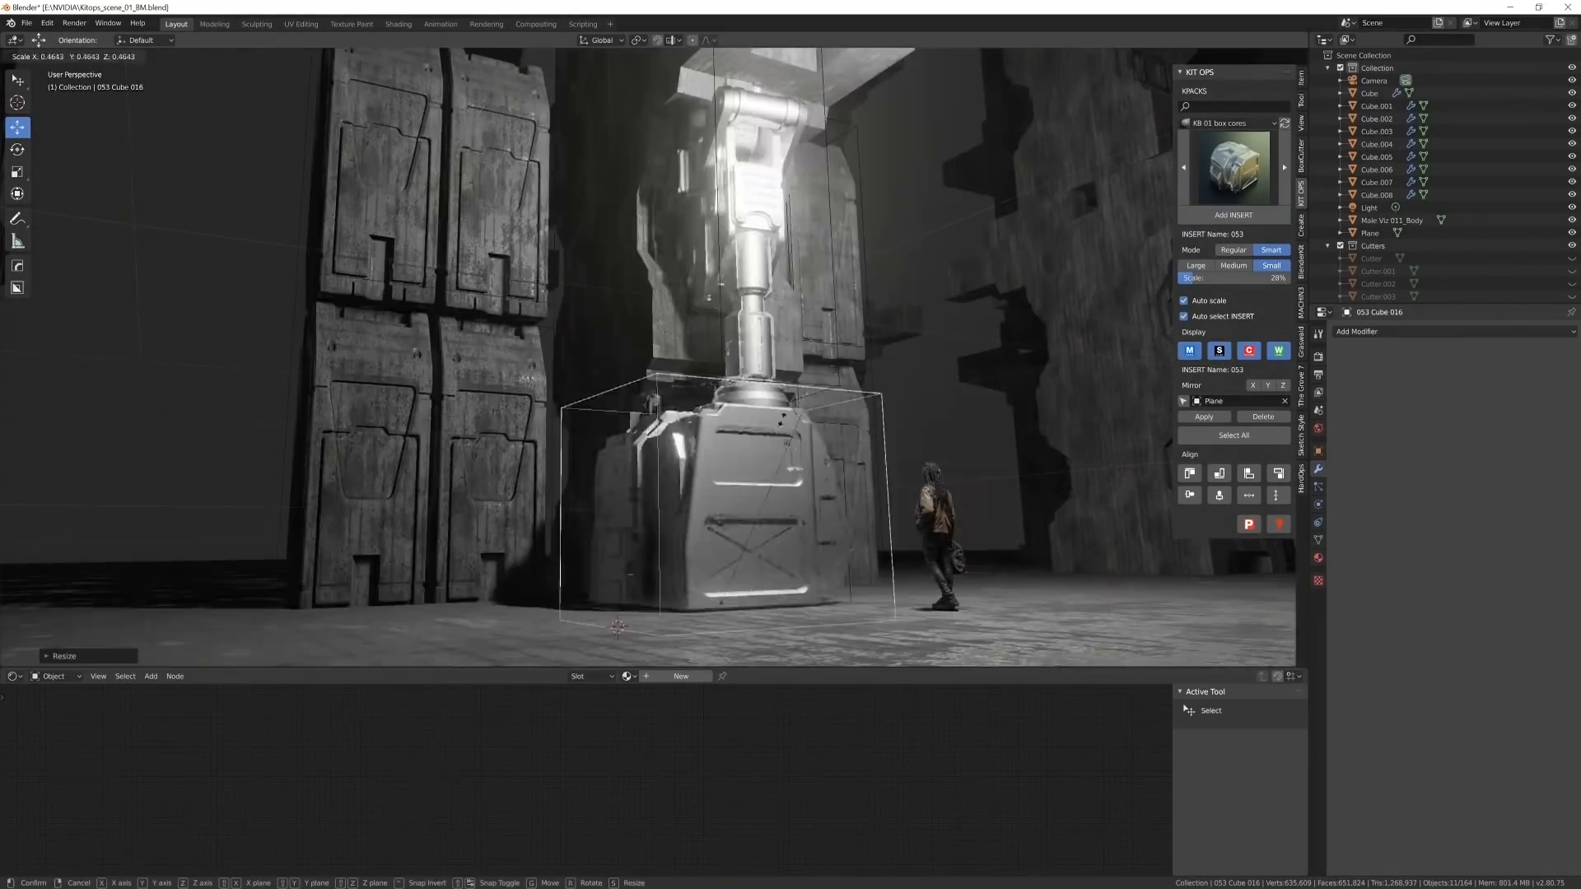
- Scale down box-core insert 053 and position the machine parts at the tower's base
key("g")
left_click(646, 327)
key("g")
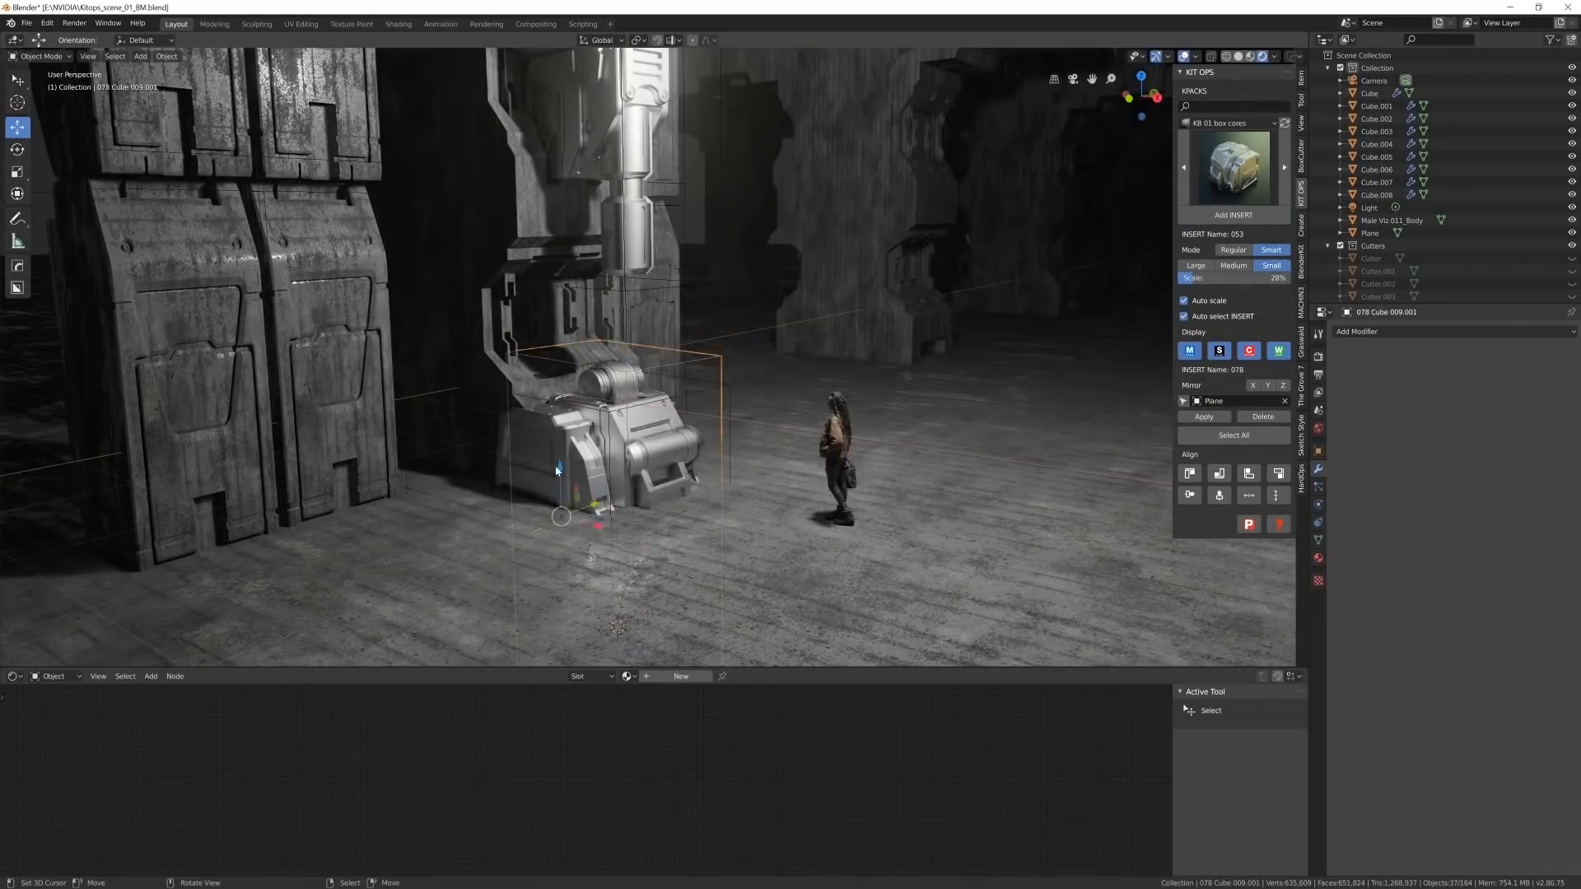
left_click(645, 330)
middle_click_drag(645, 330, 633, 475)
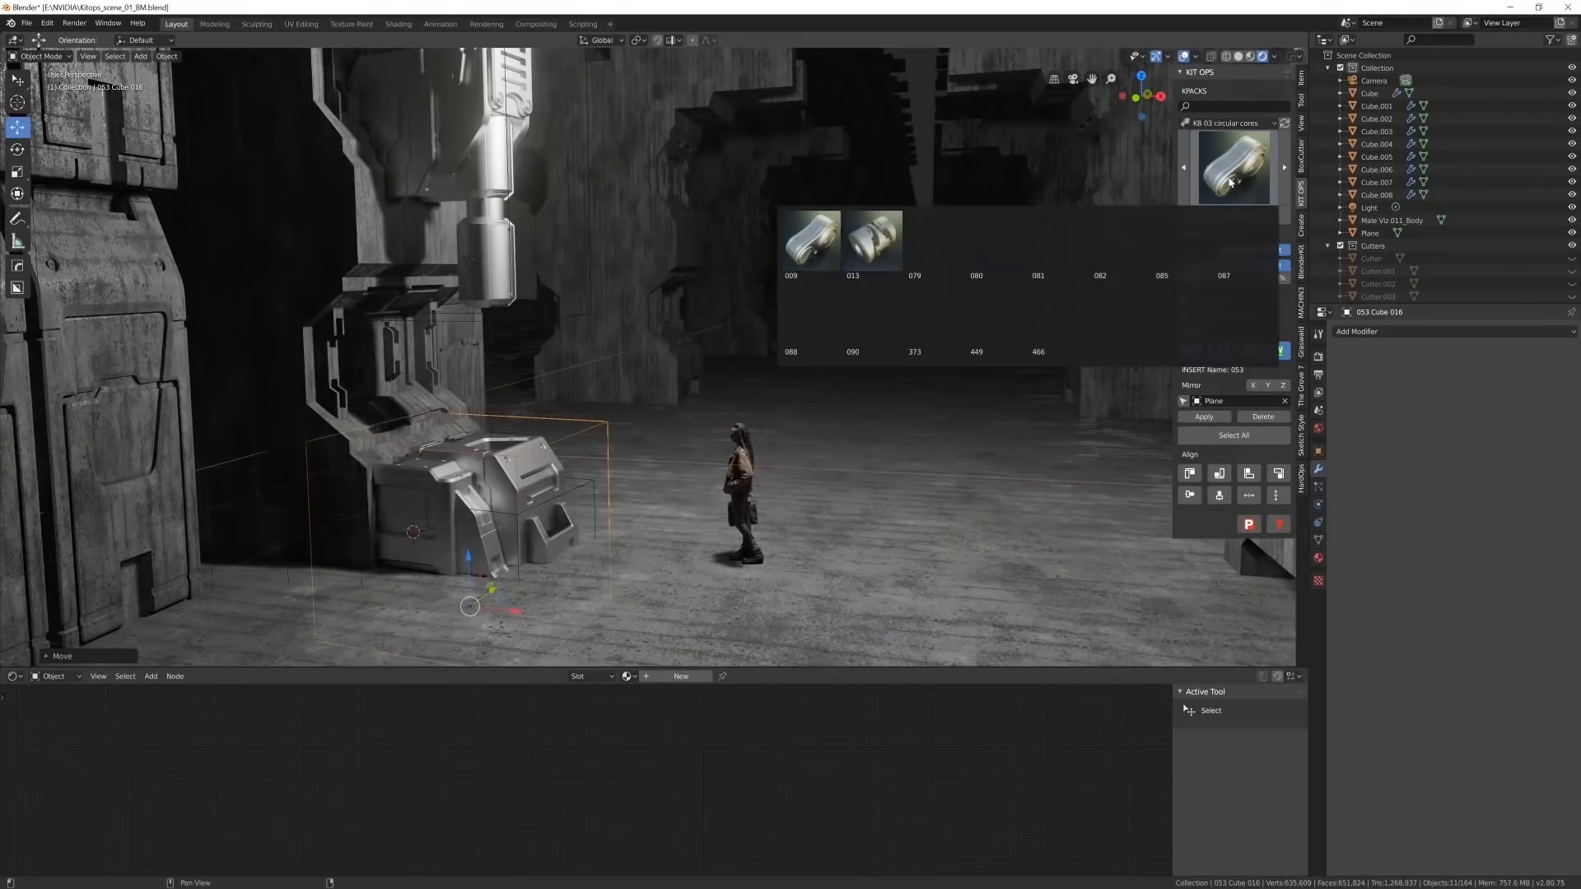
- Add insert 079 from the KB 03 circular cores pack and place it on top of the base machine
left_click(823, 235)
left_click(1233, 215)
key("s")
key("Return")
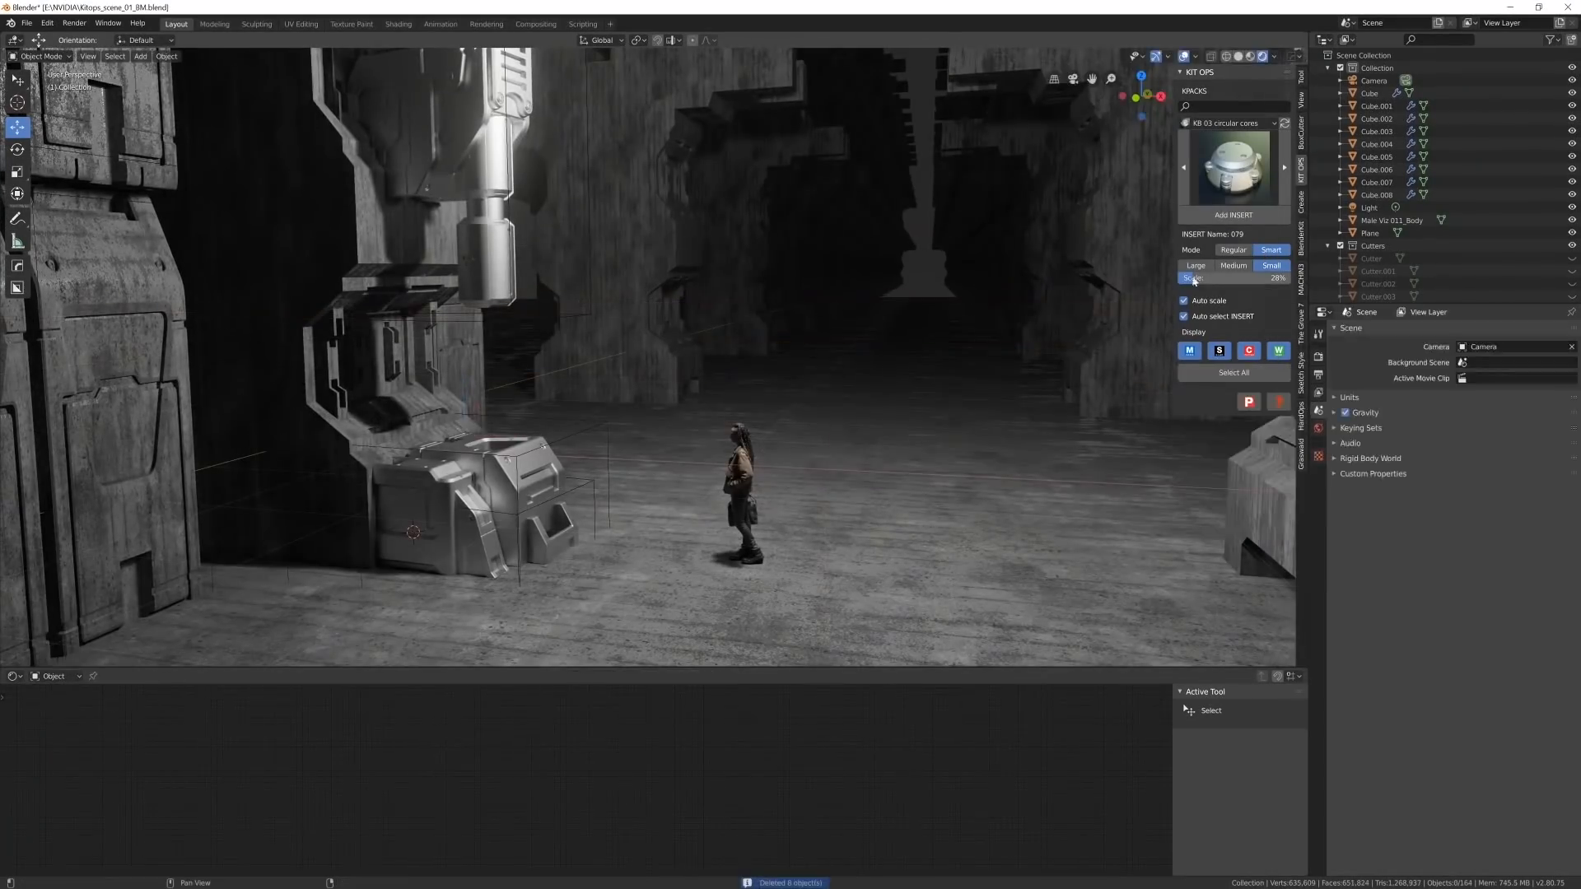
key("g")
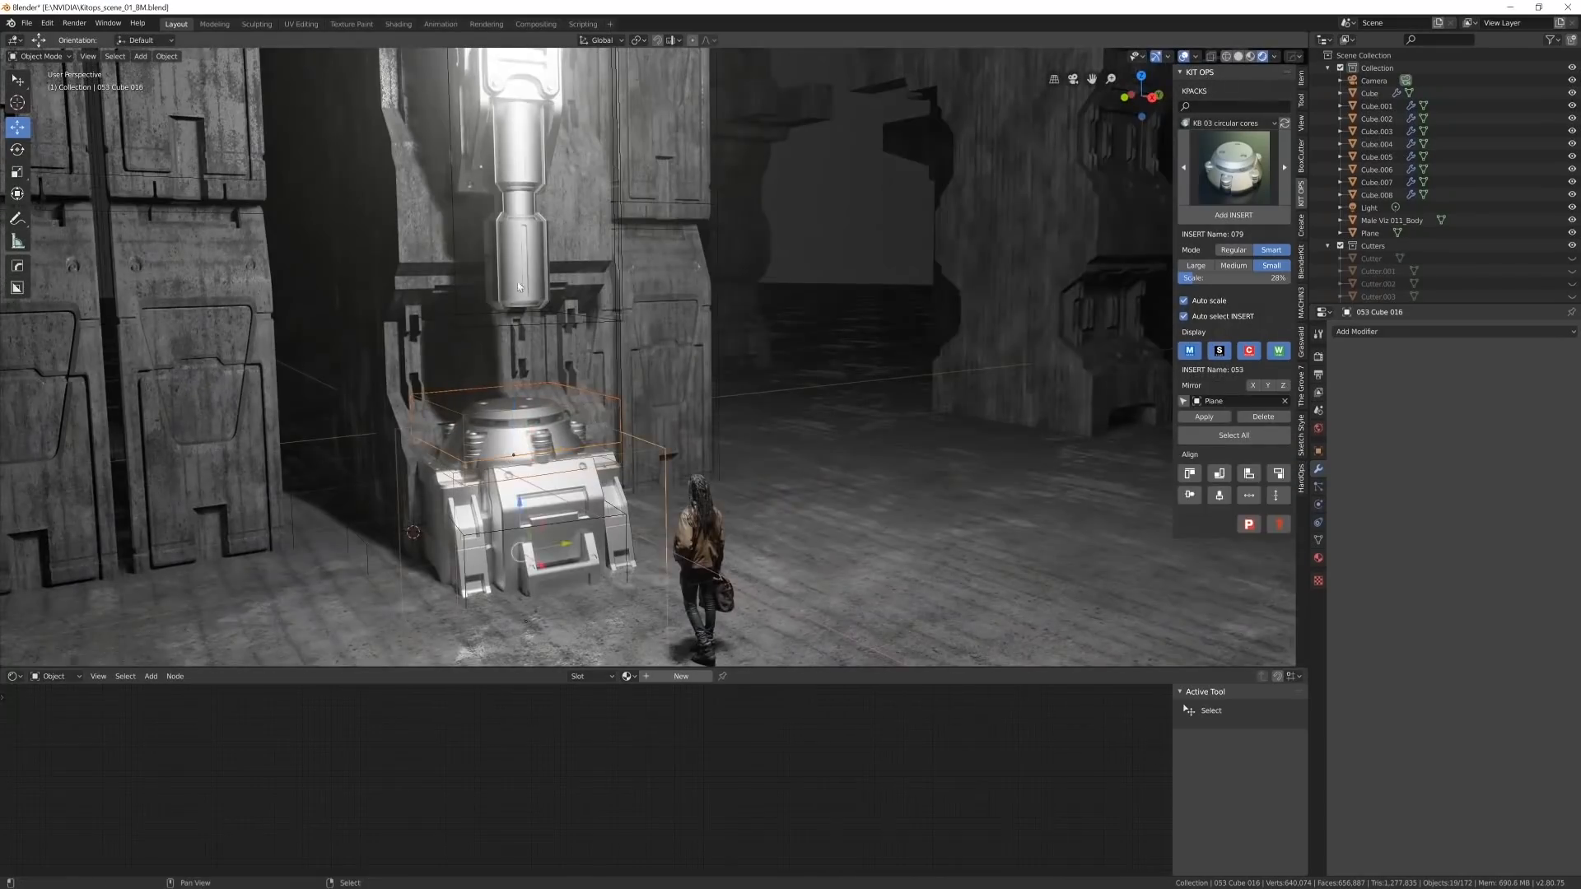
- Switch to the CW Concrete pack and apply its striped concrete material to the machinery inserts
left_click(1227, 122)
left_click(1006, 201)
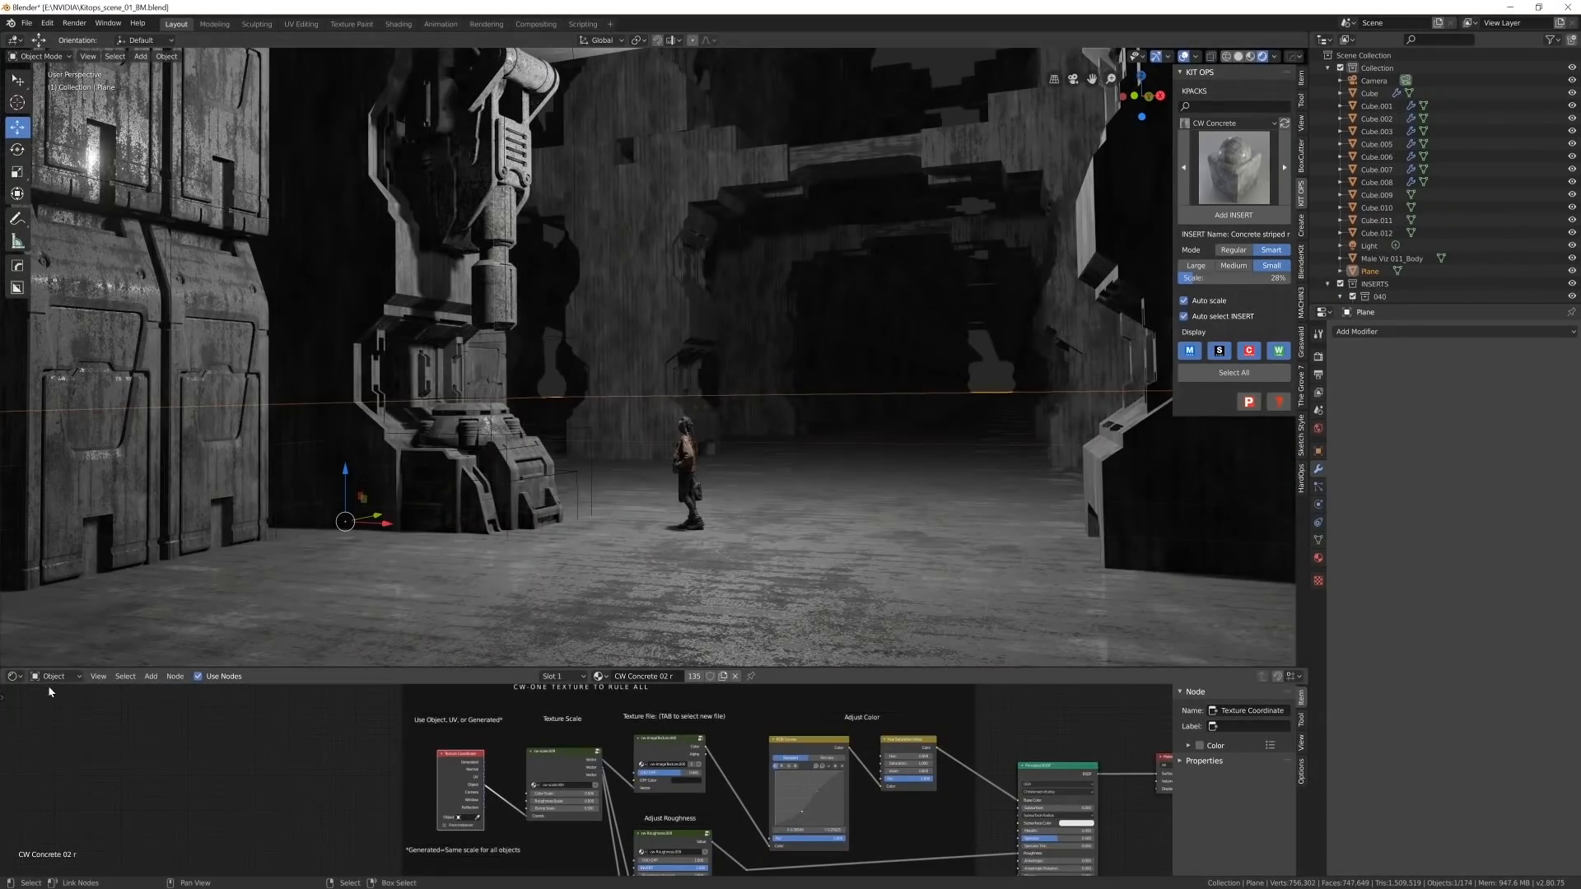
- Add a Volume Scatter node to the world shader, connect it to the World Output's Volume, and lower its density to about 0.03
left_click(60, 706)
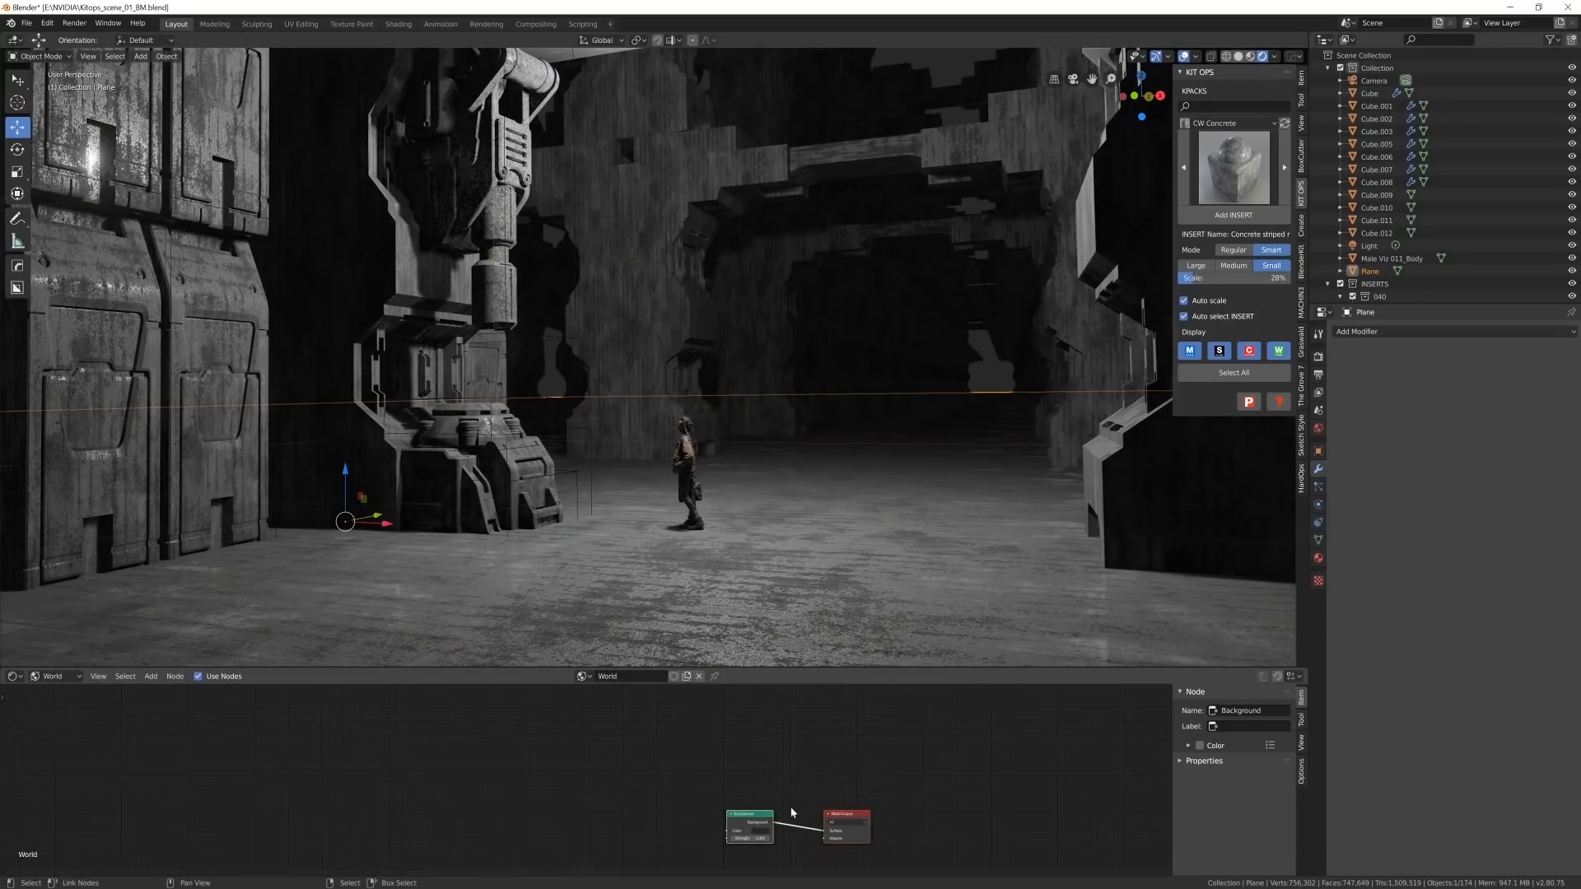
key("shift+a")
mouse_move(511, 790)
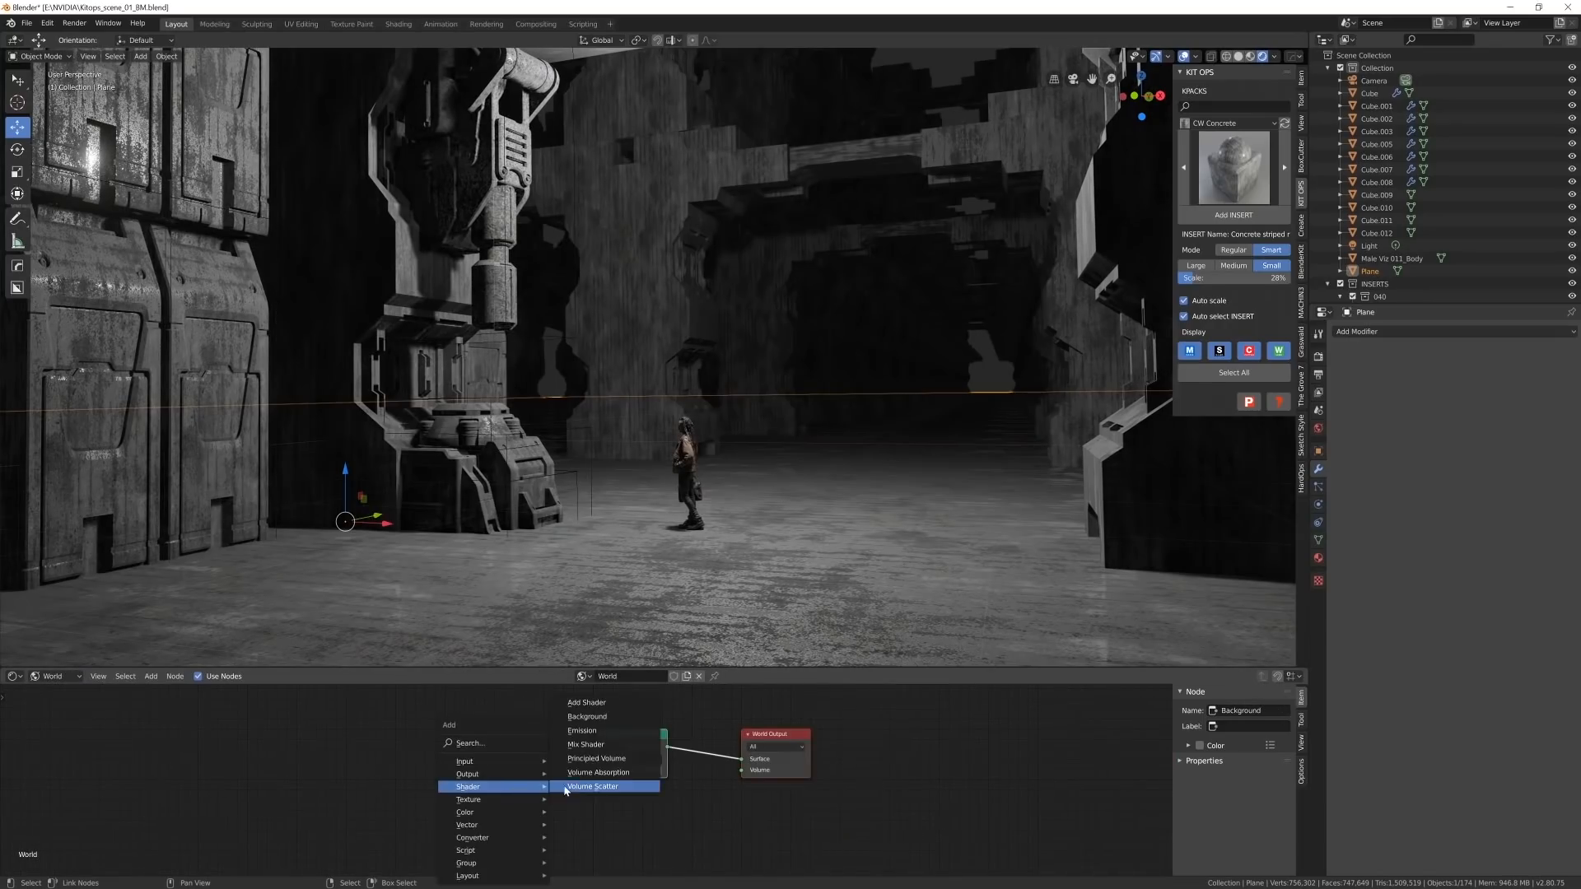
left_click(593, 786)
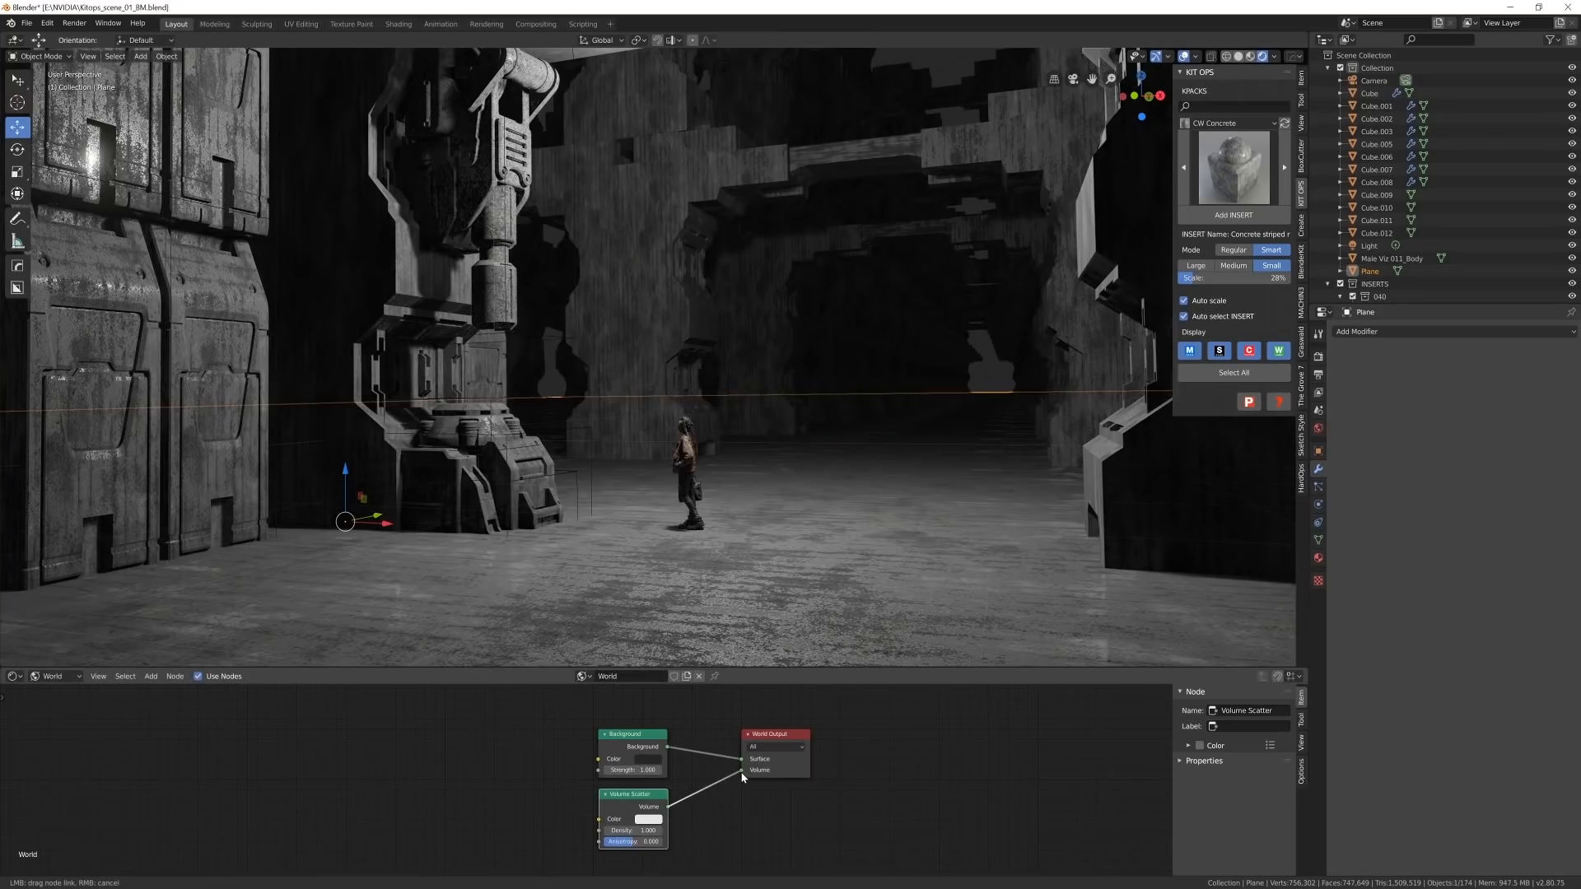
left_click_drag(743, 777, 744, 770)
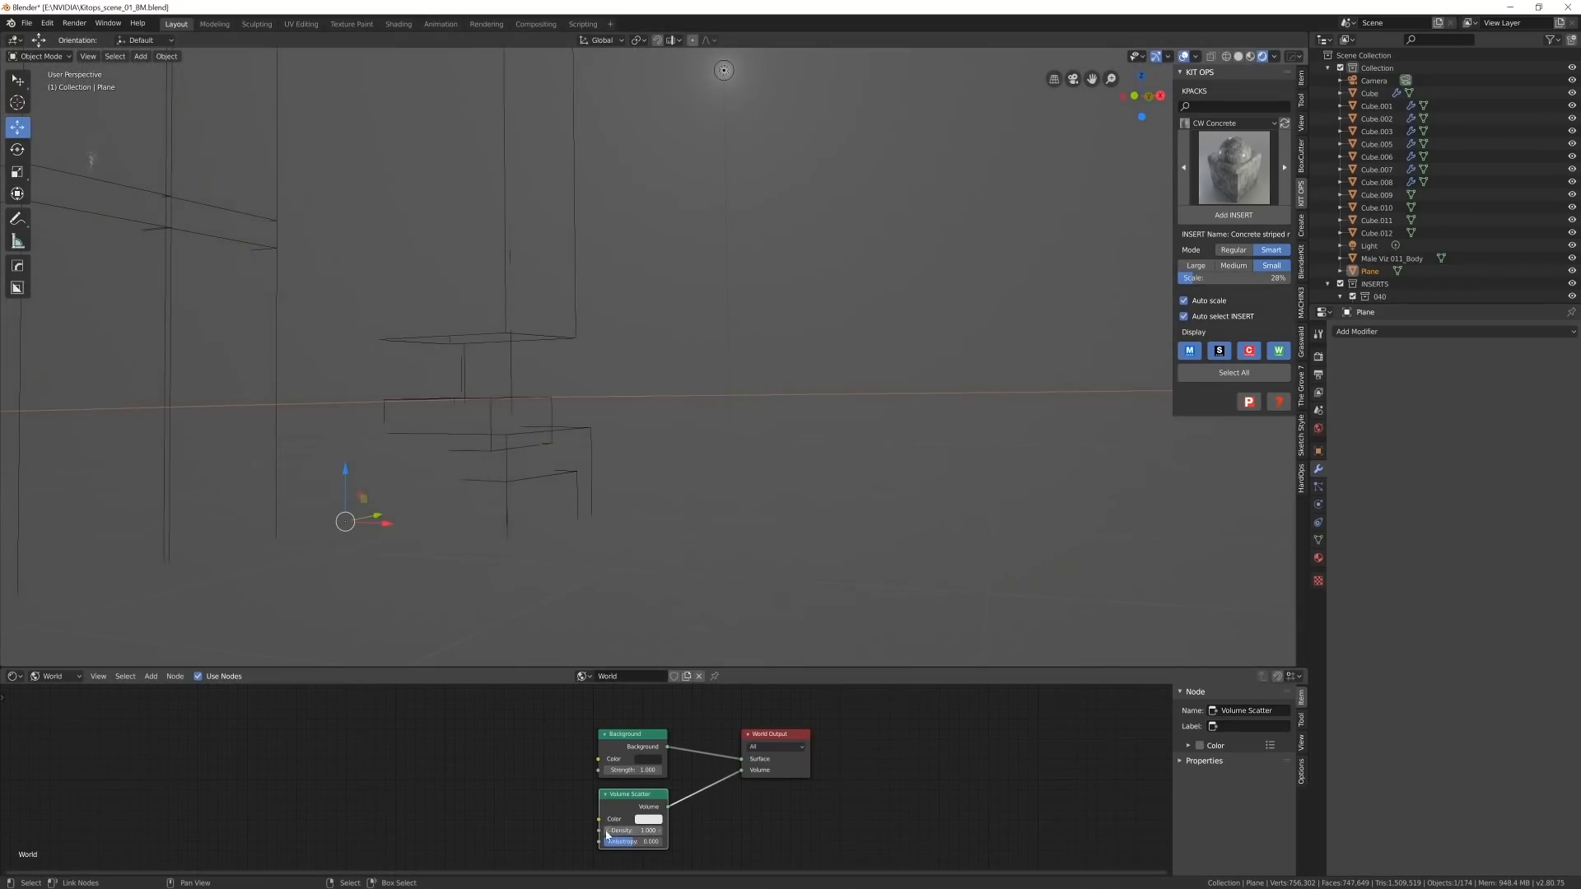
left_click_drag(659, 833, 636, 832)
- Change the scene's main point light colour to a pale blue
left_click(1369, 246)
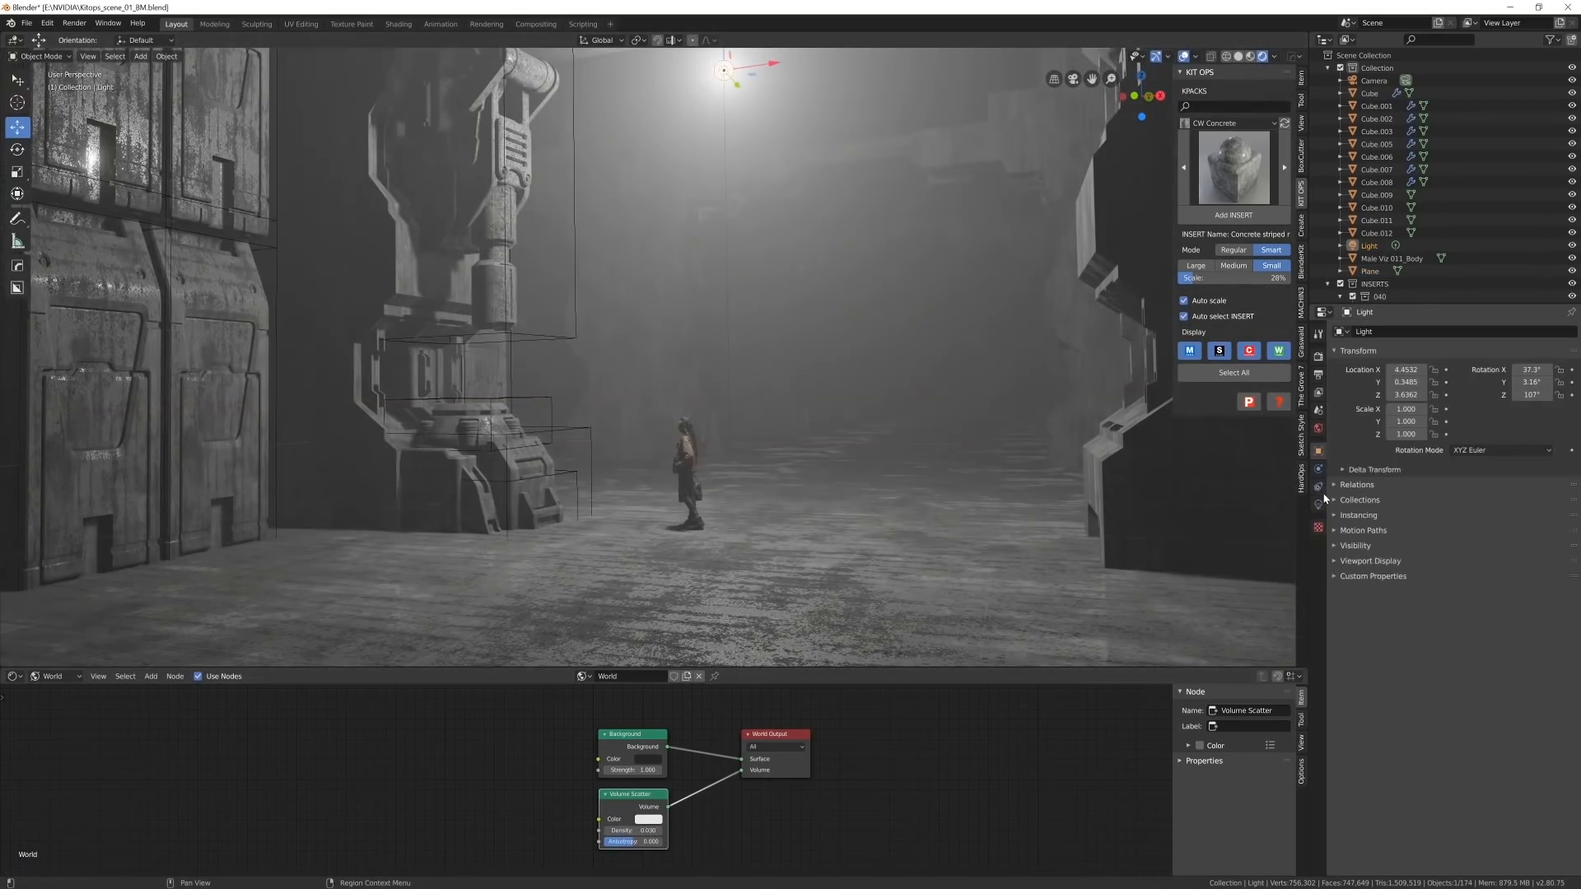
left_click(1489, 401)
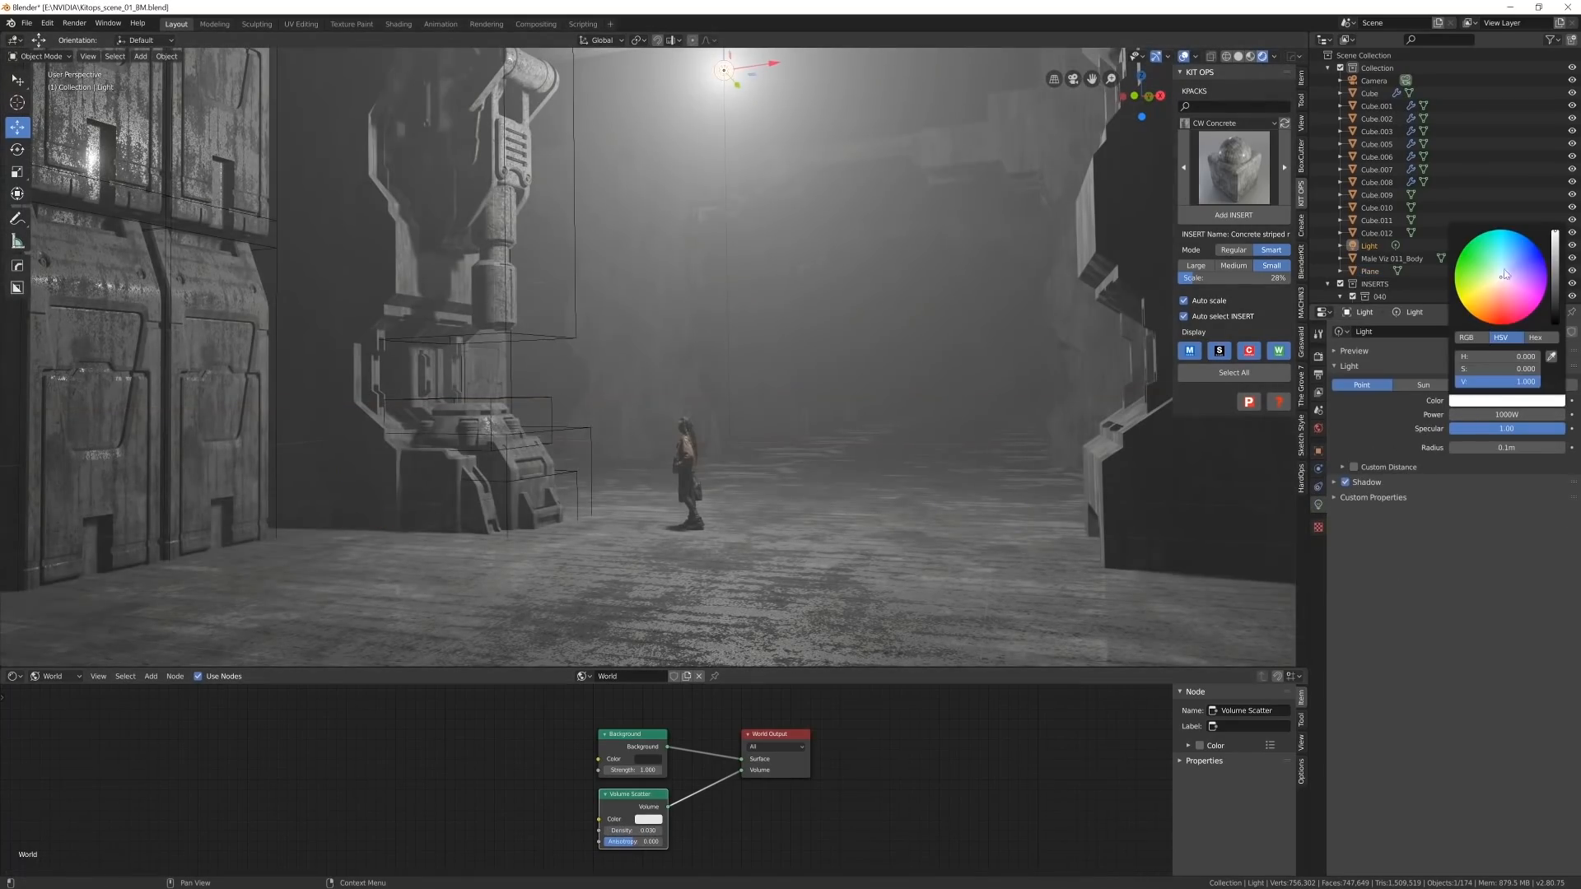
left_click_drag(1505, 273, 1505, 266)
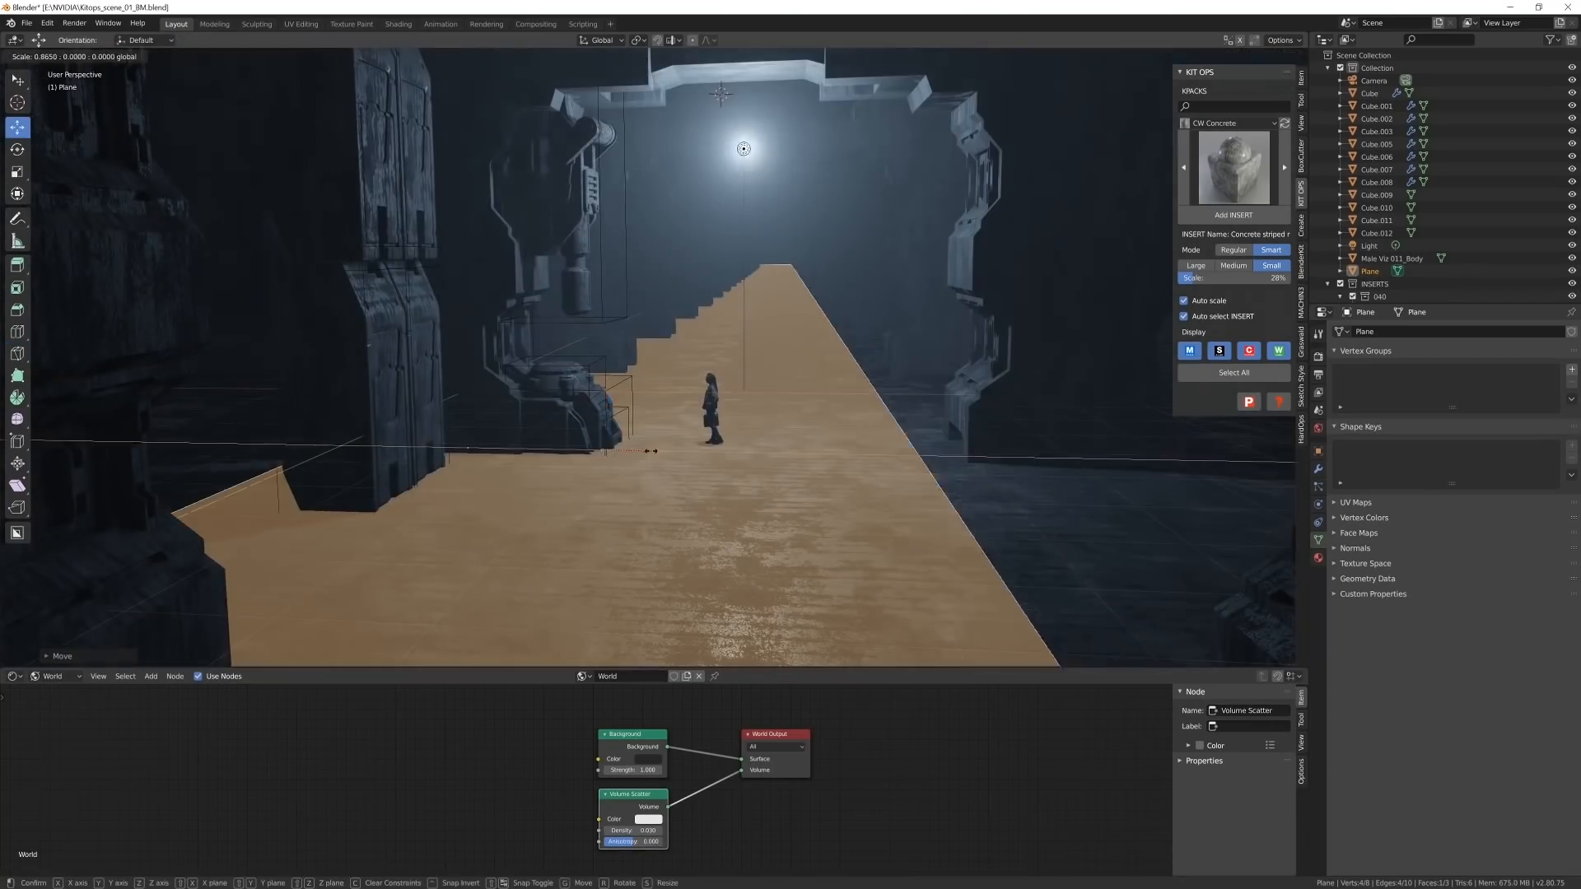
- Narrow the floor plane's central face along X into a strip running down the corridor, and adjust the strip's height along Z
key("s")
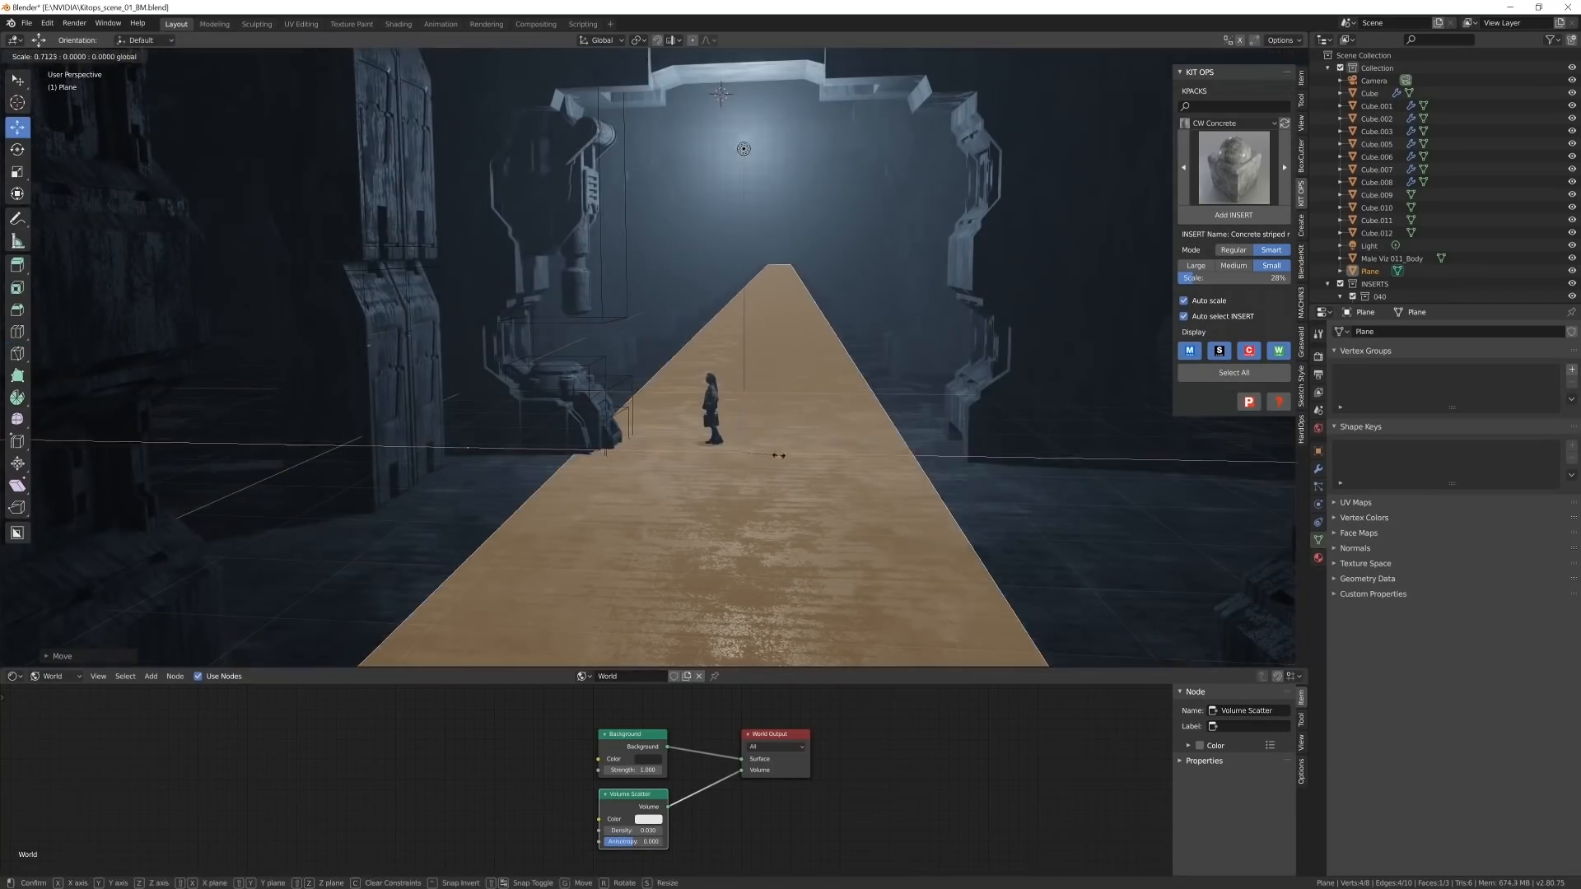
left_click(788, 458)
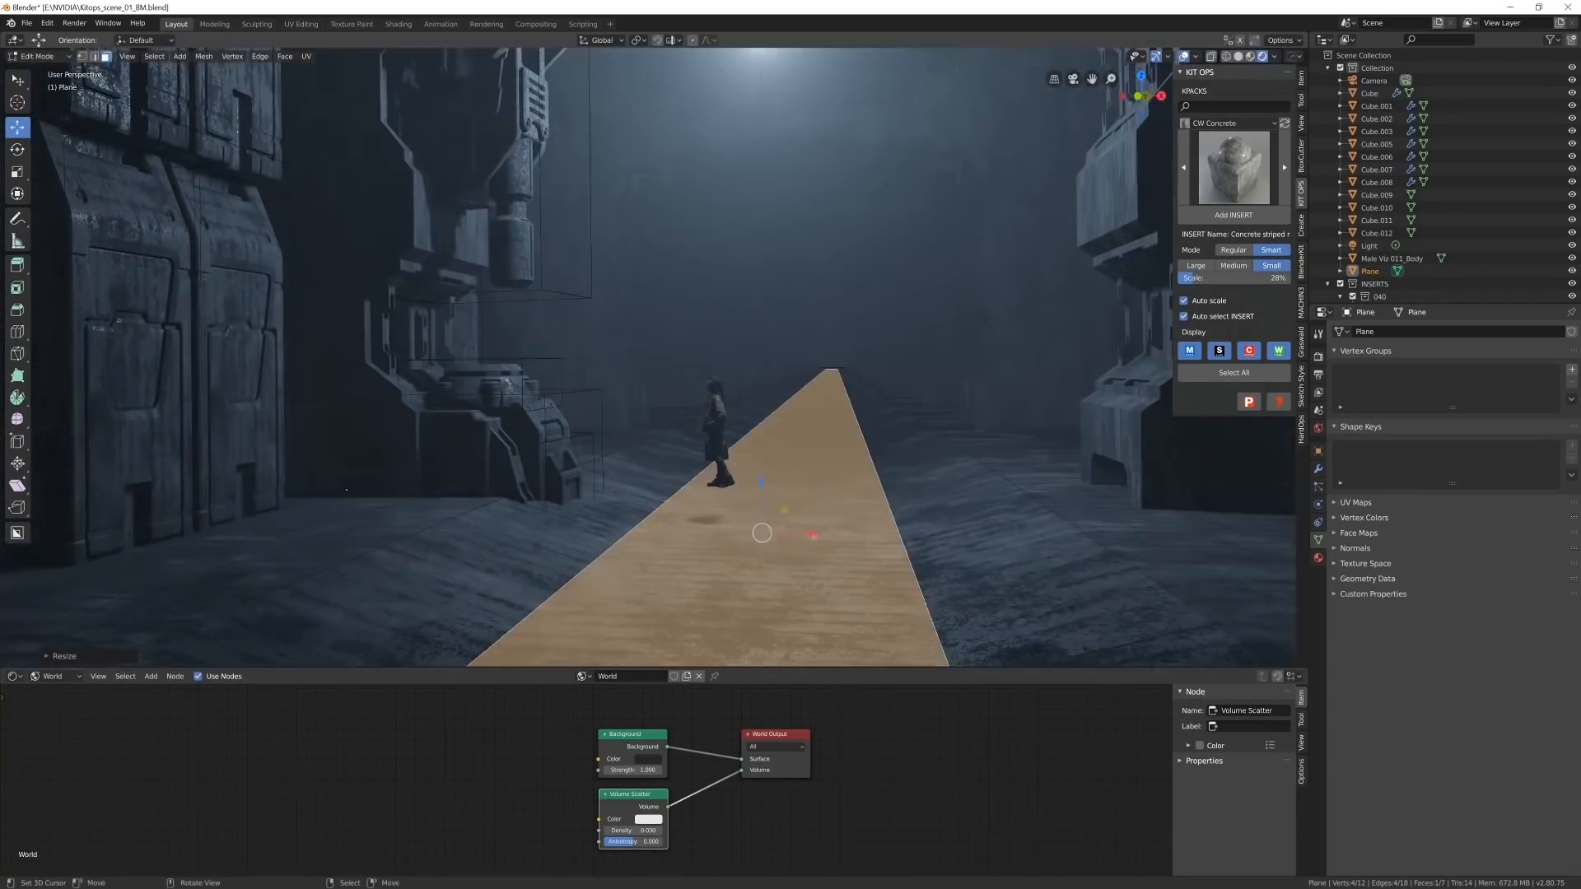
key("s")
left_click(817, 542)
key("g")
key("z")
left_click(815, 543)
- Extrude the floor's central strip into a shallow trench and add a narrower raised walkway scaled along X in its middle
key("e")
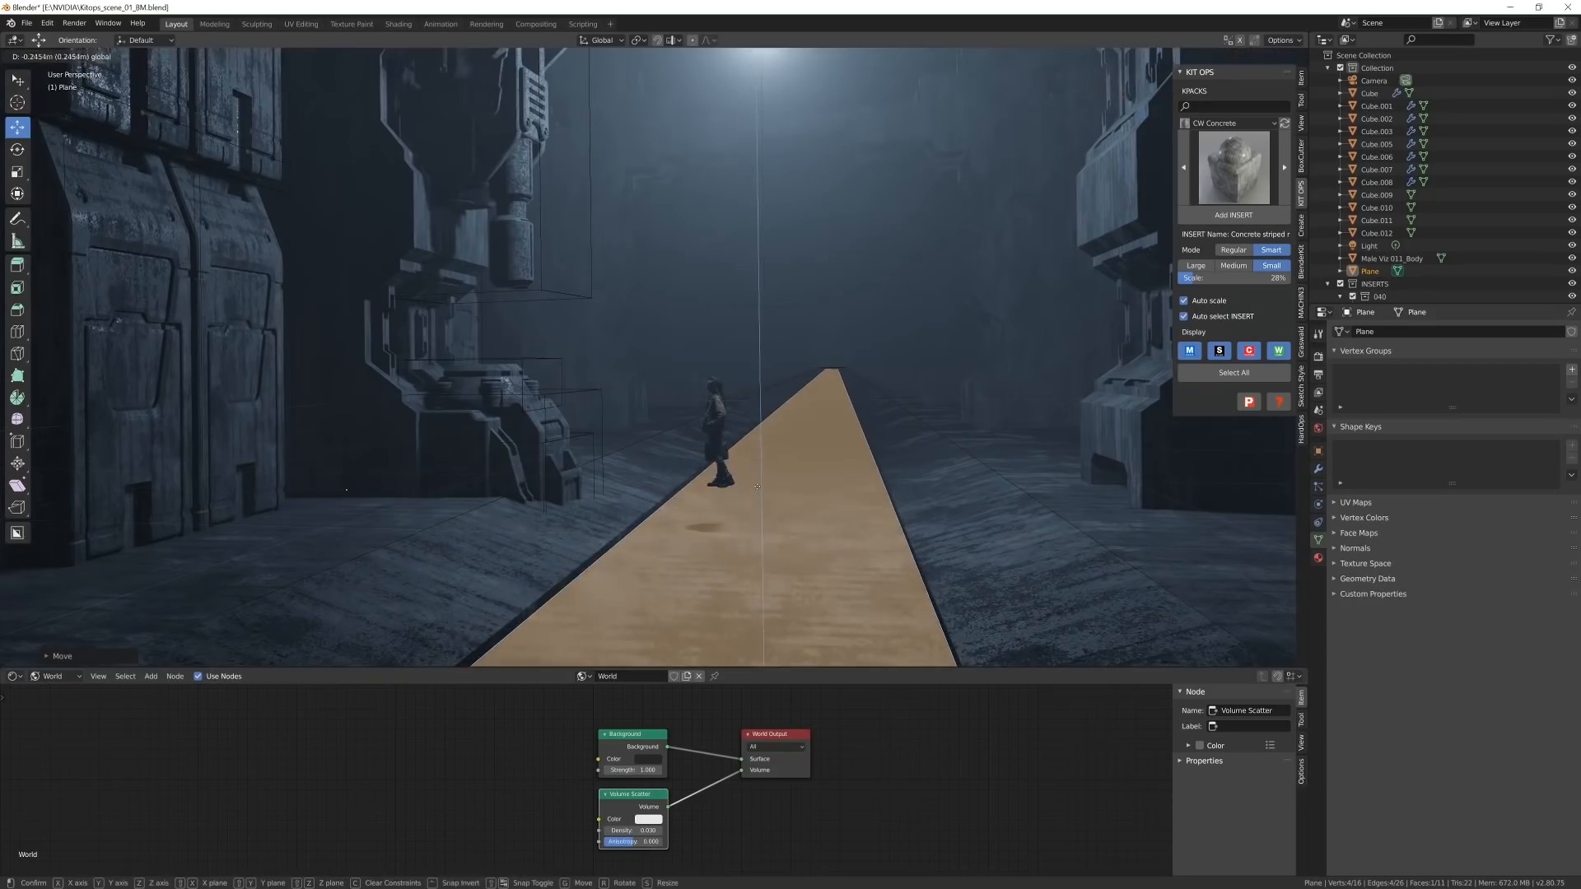
left_click(814, 545)
key("e")
key("s")
key("x")
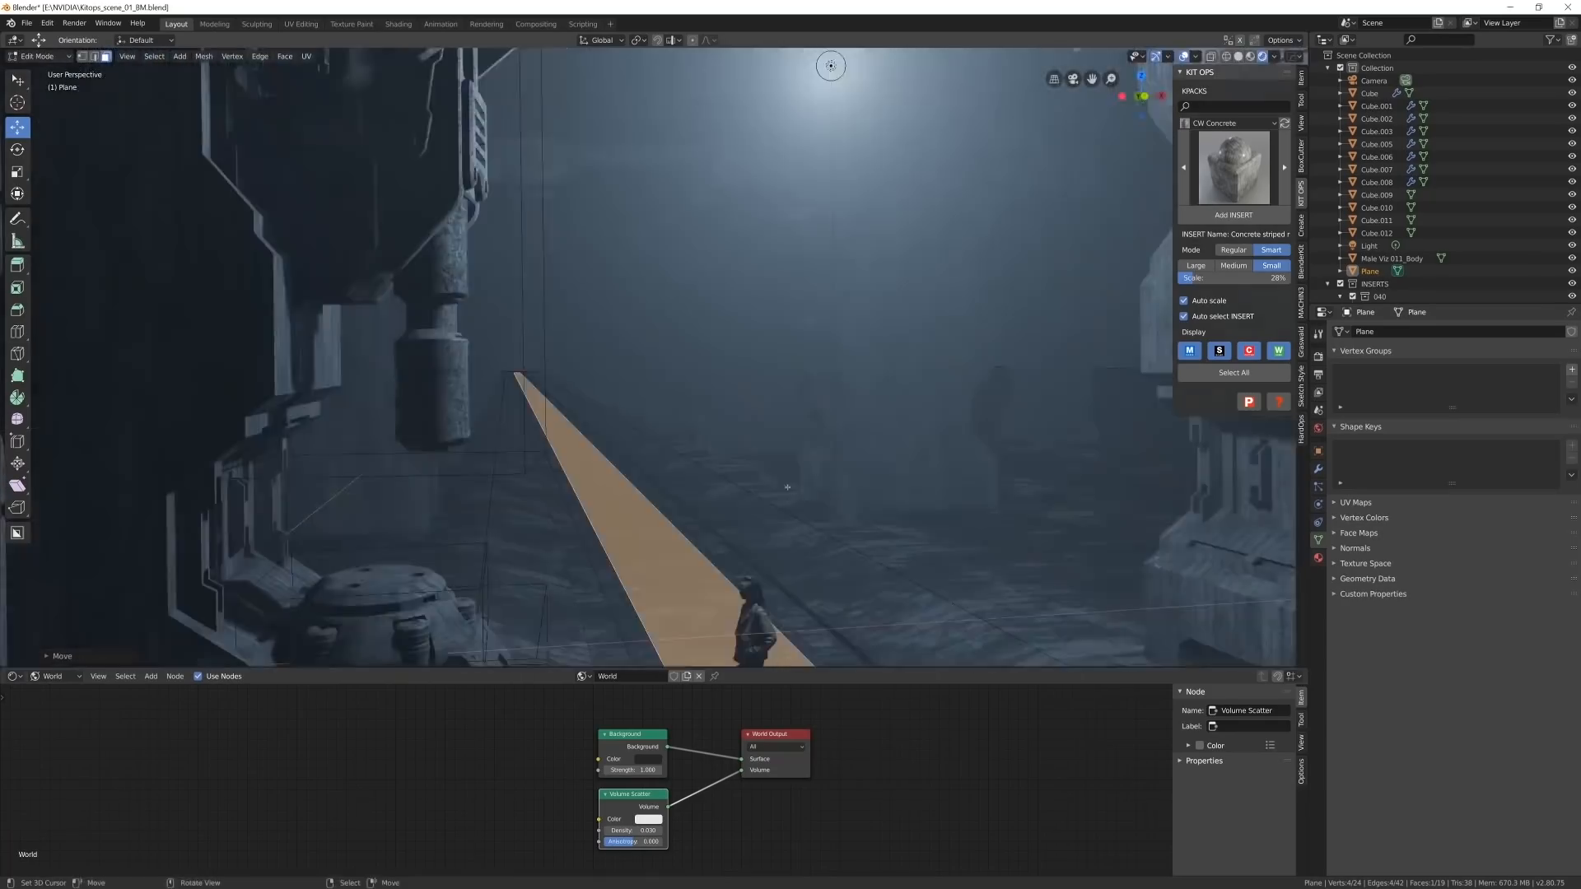
middle_click_drag(724, 568, 743, 582)
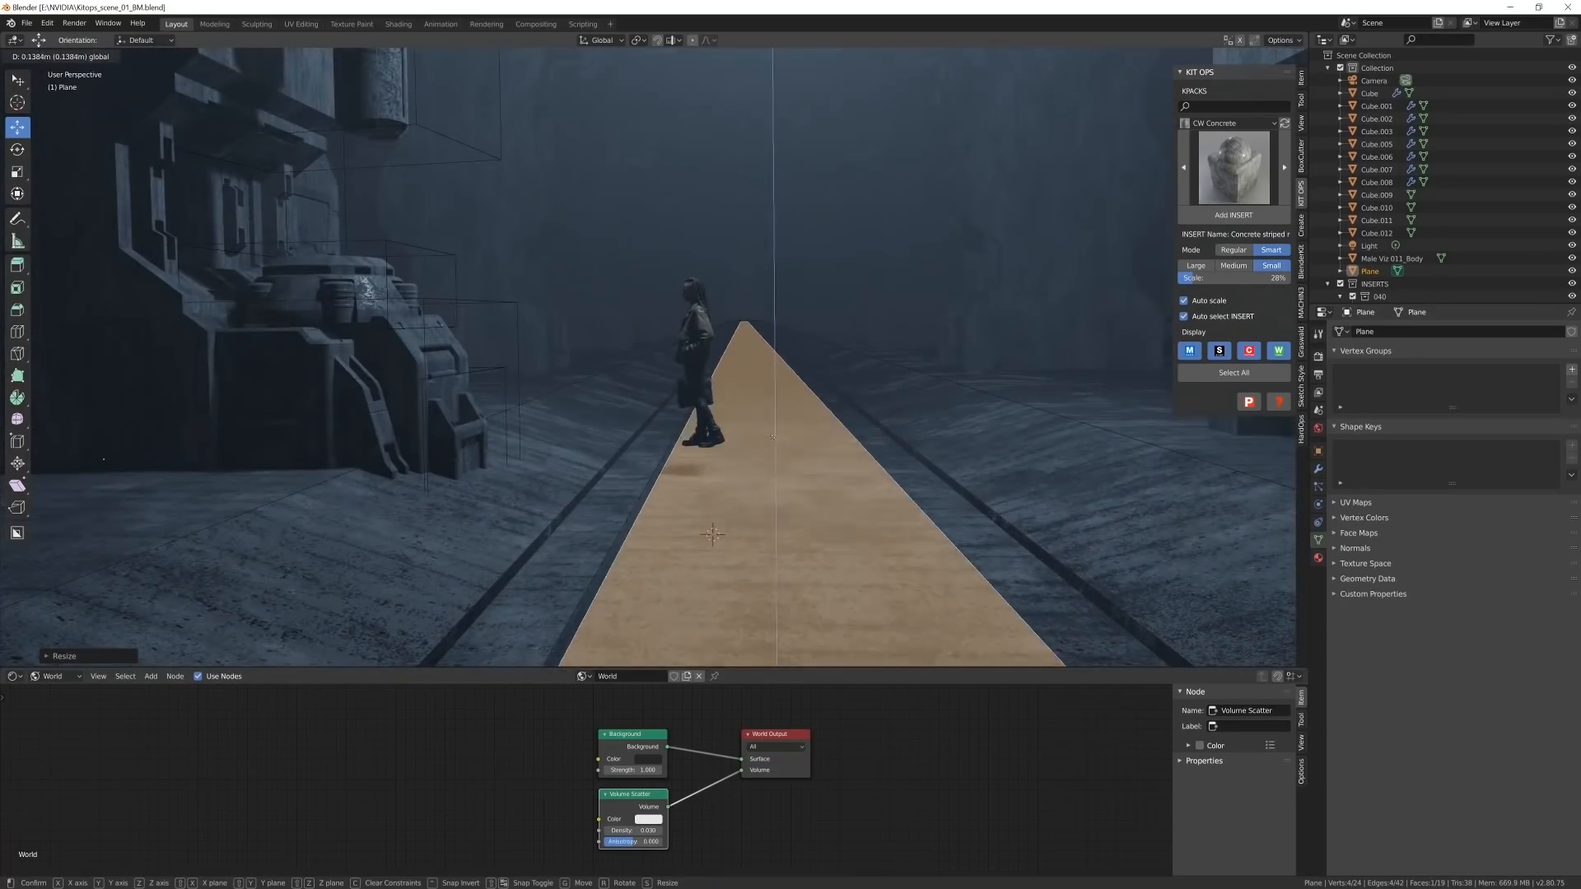
key("Tab")
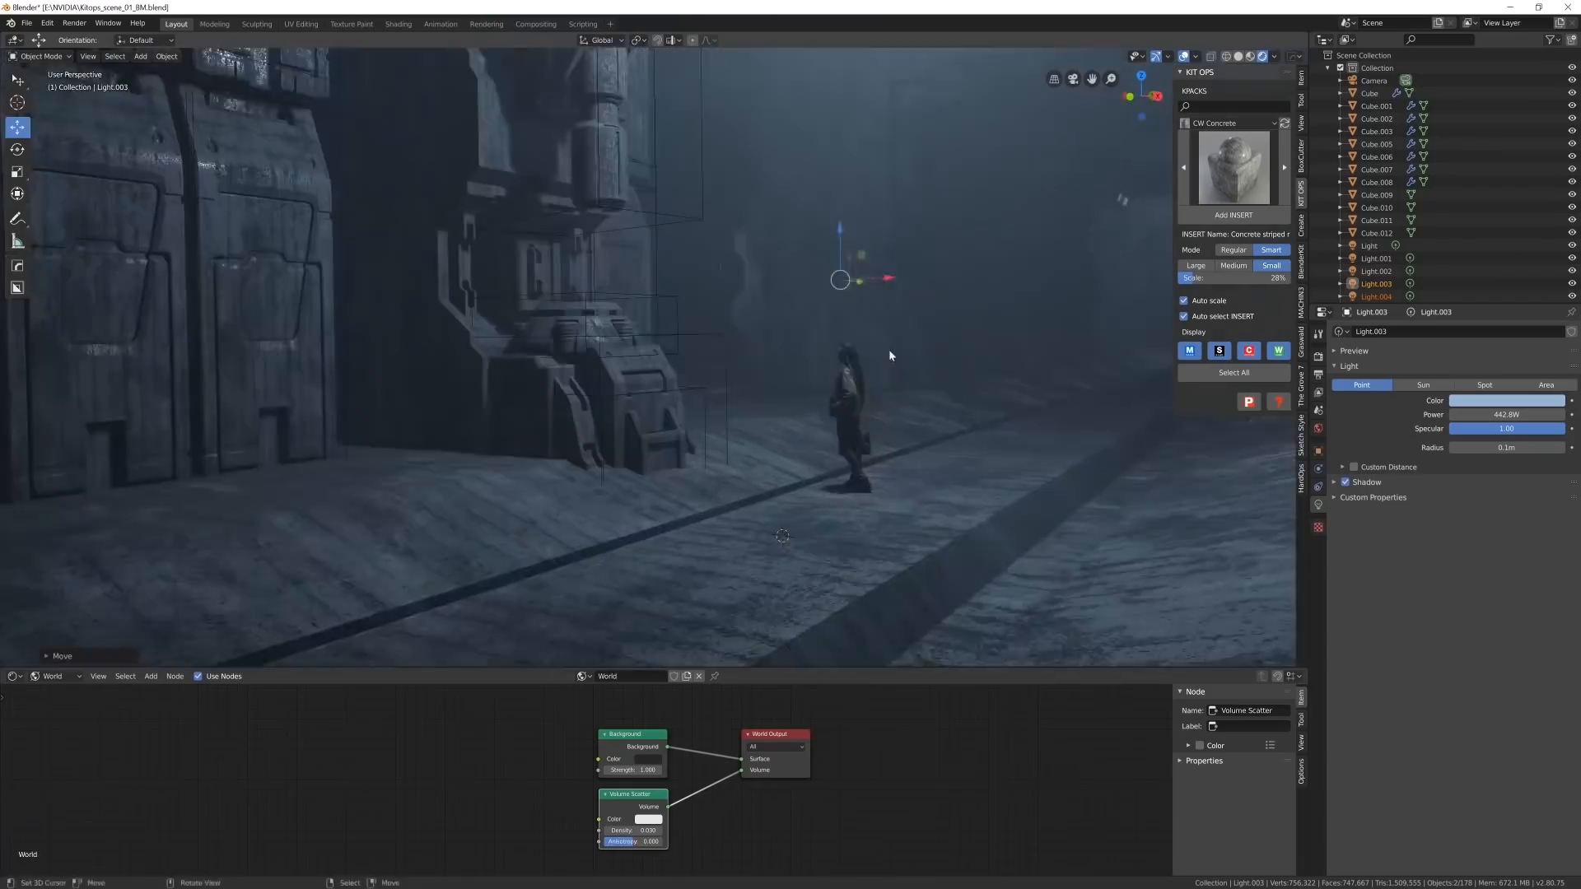
- Adjust the power of the fill light near the figure and lower the overhead point light along Z
left_click(1513, 415)
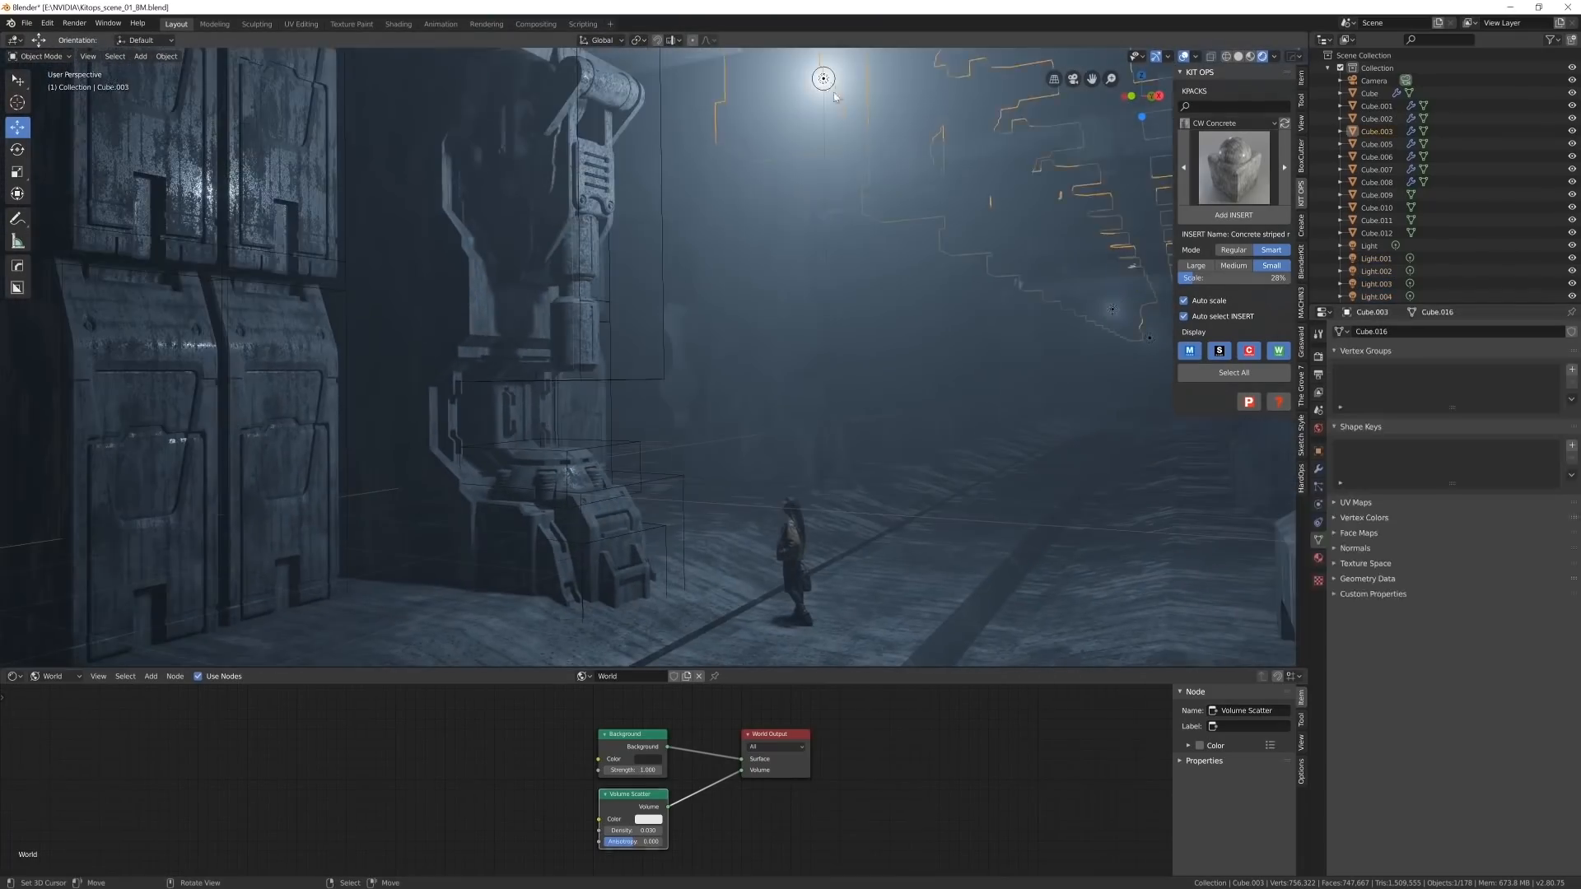
key("g")
key("z")
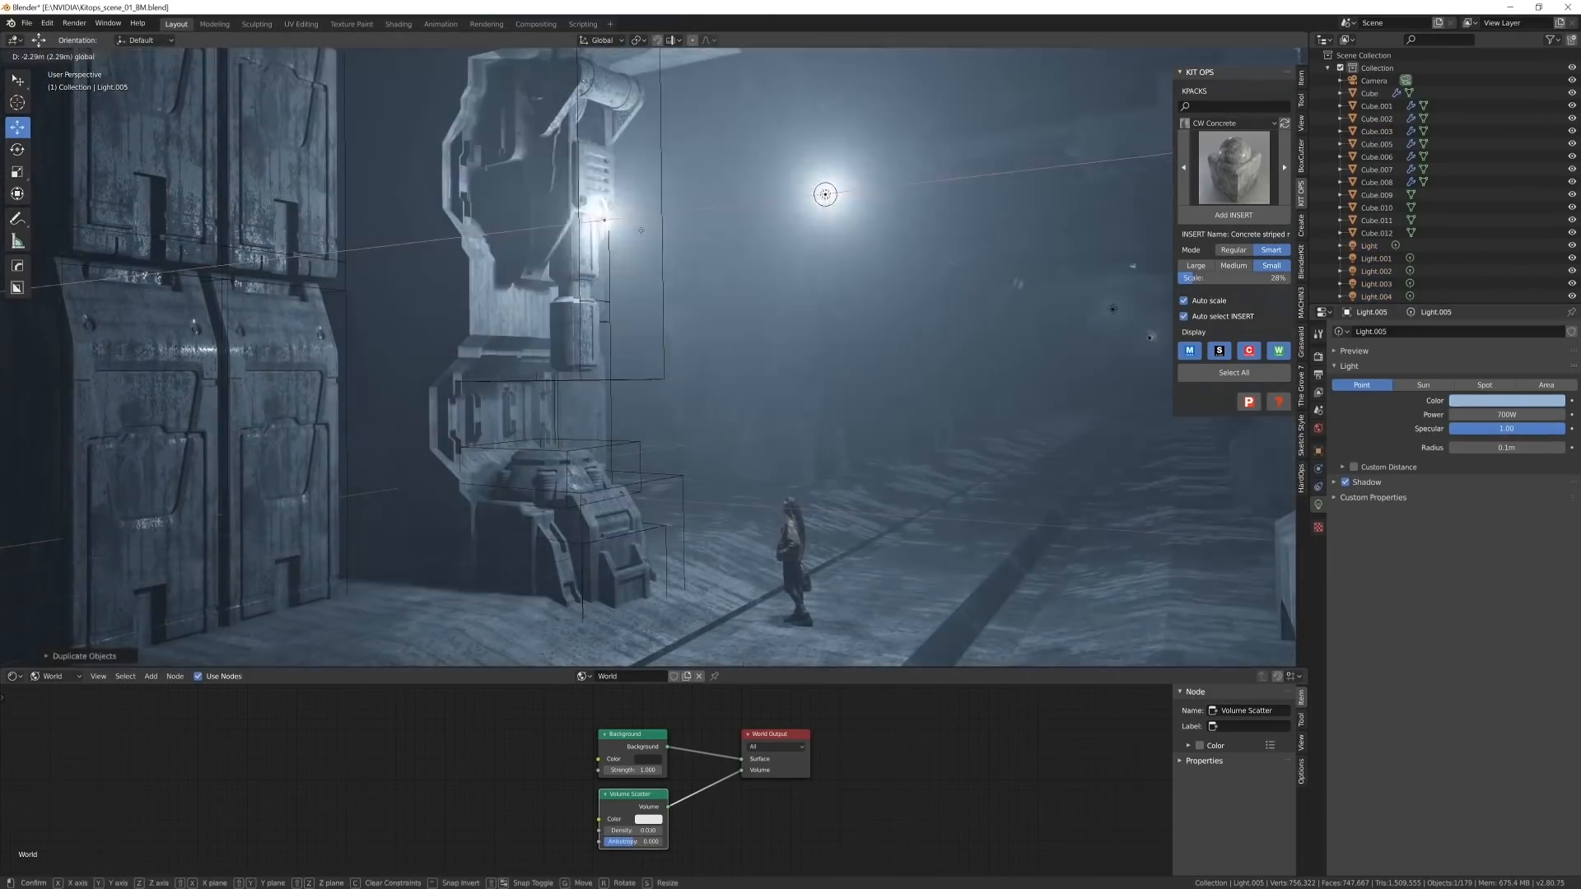